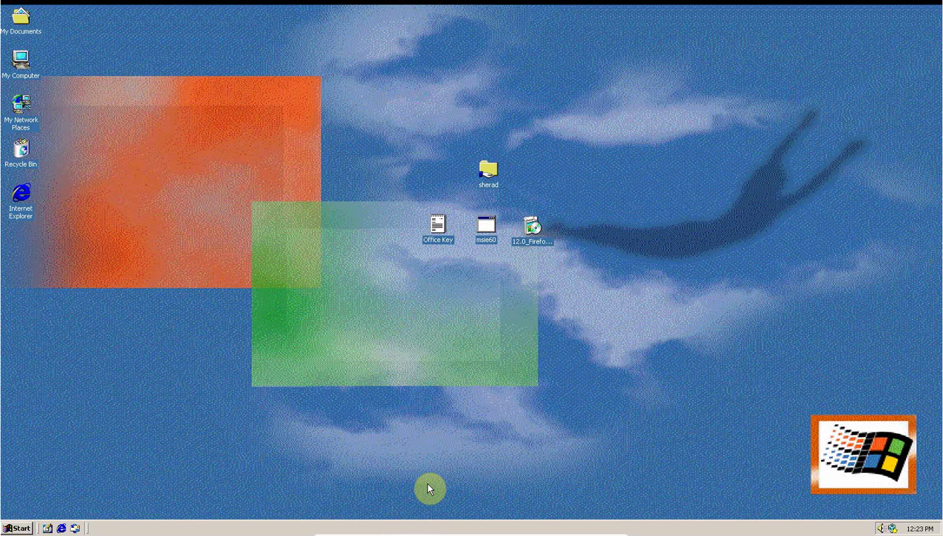
Step: Check Local Disk (C:) space in My Computer, look inside the sherad folder, then close both
double_click(21, 67)
left_click(220, 166)
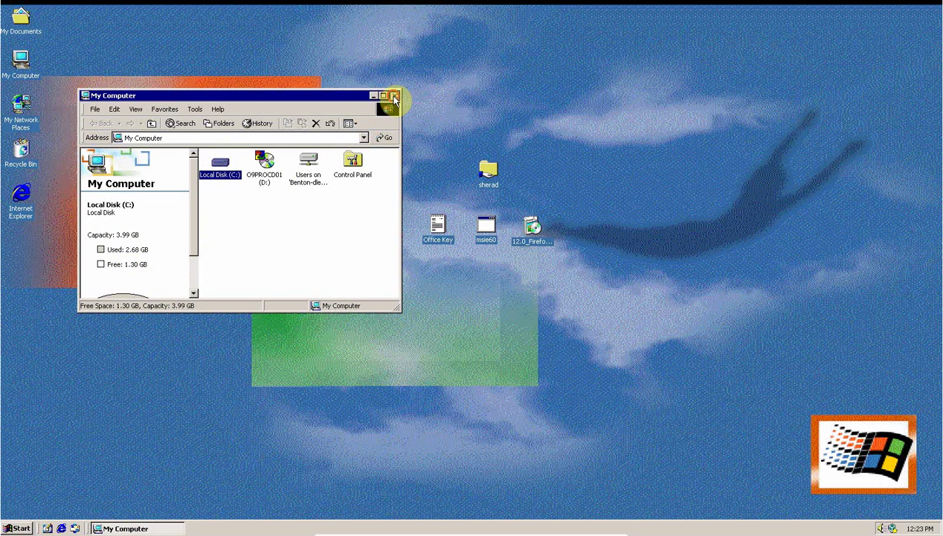
left_click(395, 96)
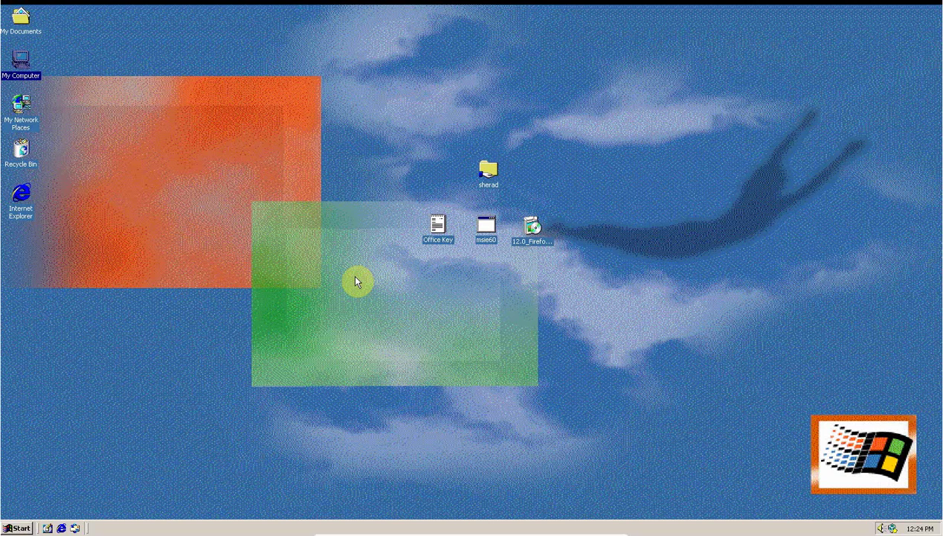
double_click(491, 176)
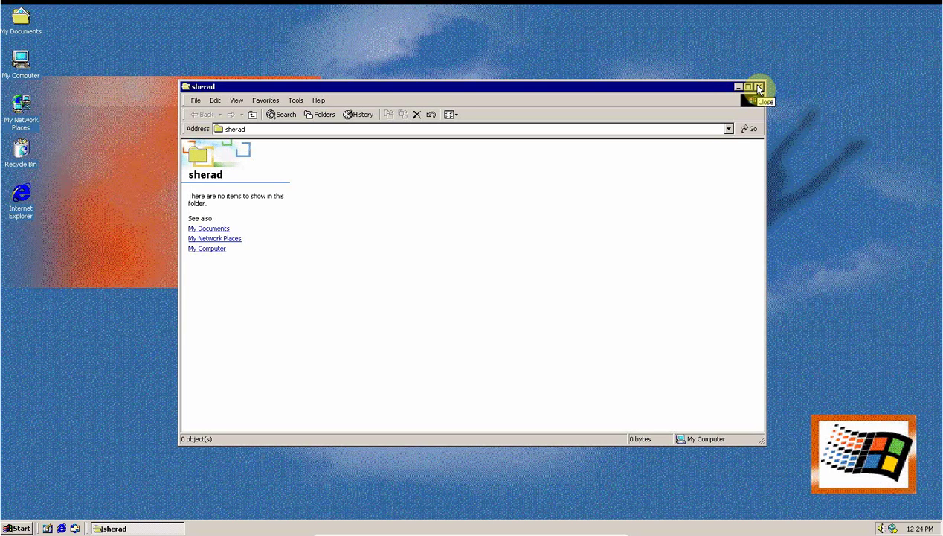
left_click(759, 87)
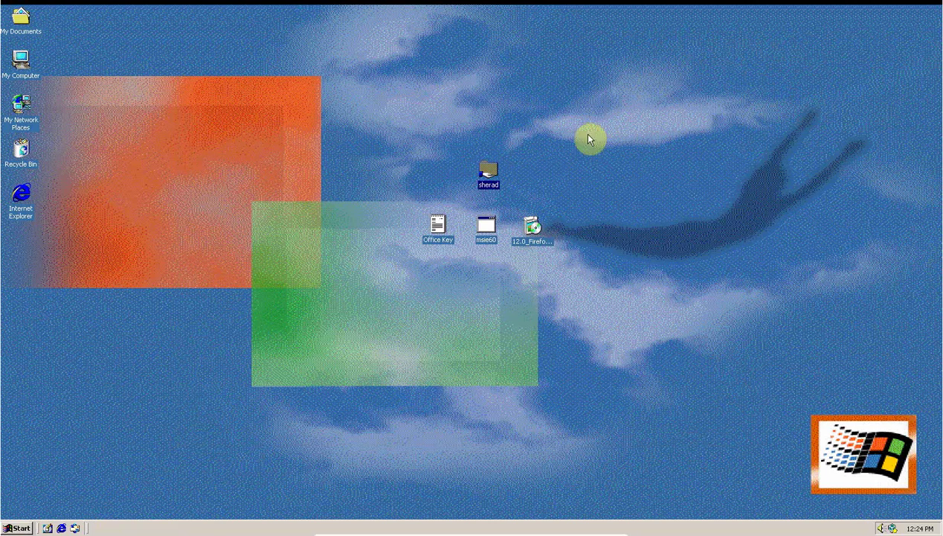
left_click(487, 119)
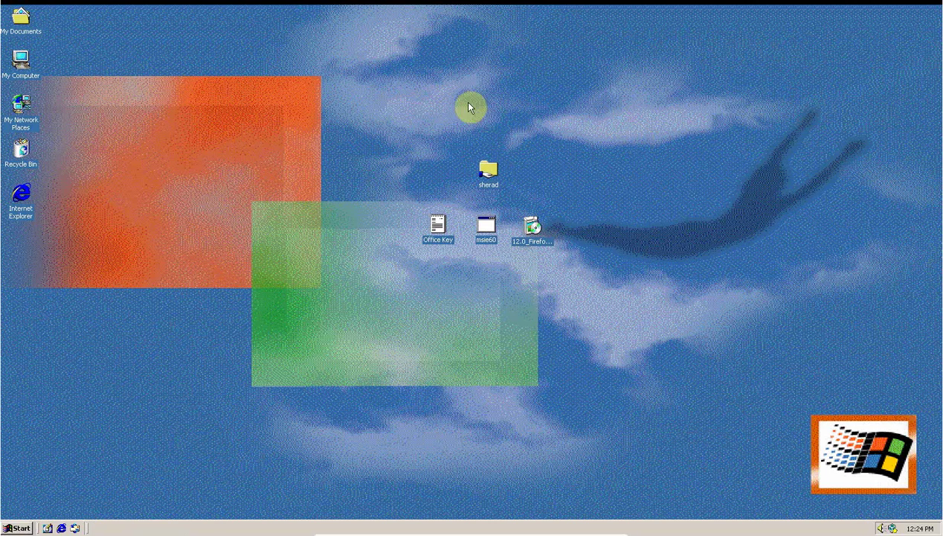
Step: Set the desktop wallpaper to Snow Trees through Display Properties
right_click(422, 65)
left_click(439, 179)
right_click(283, 129)
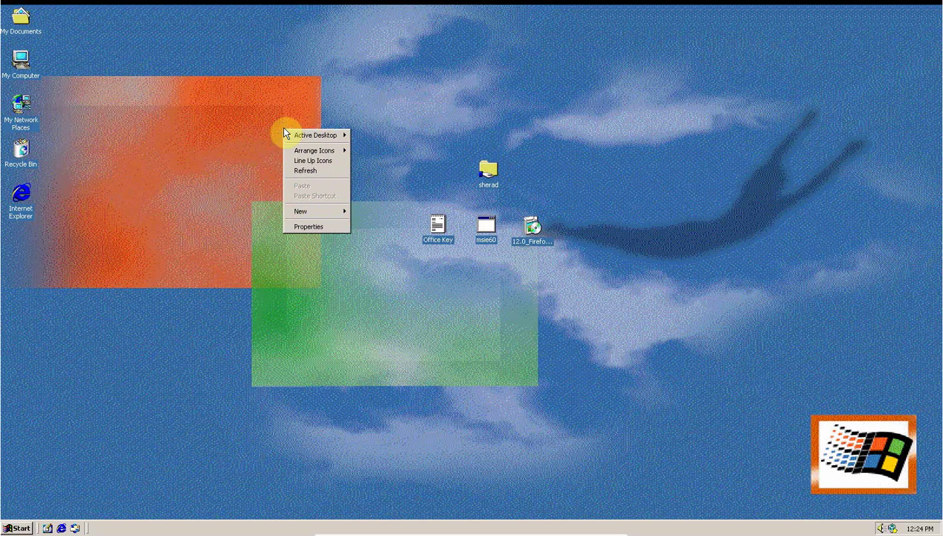
left_click(336, 233)
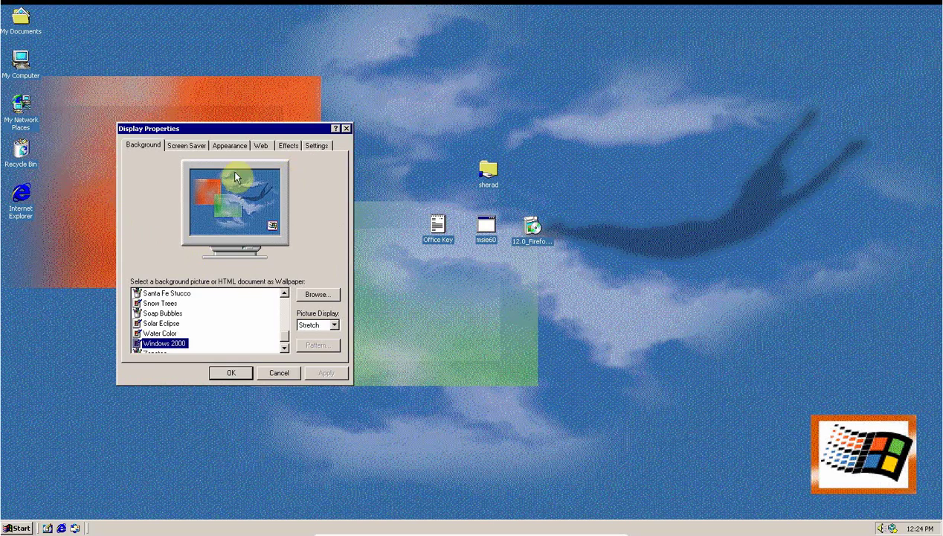
key("Up")
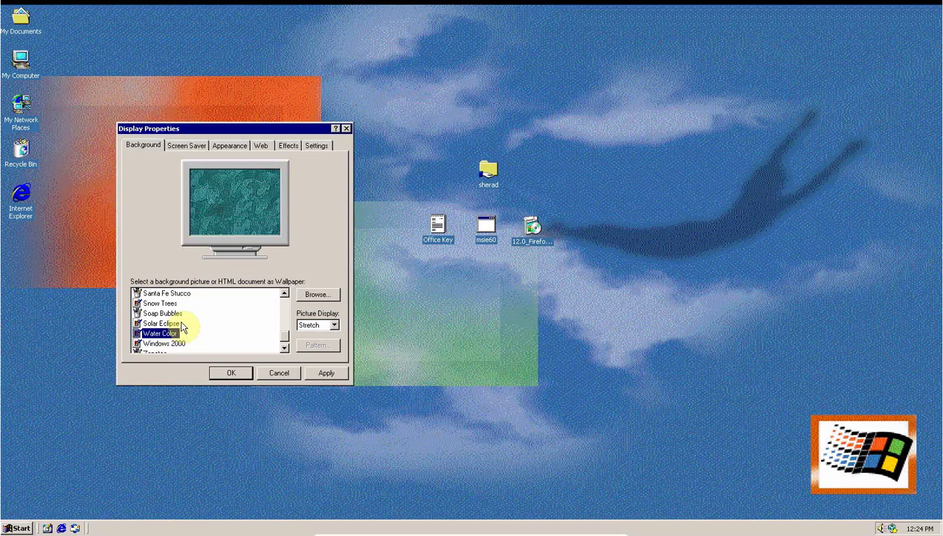
key("Up")
key("Up")
key("Up")
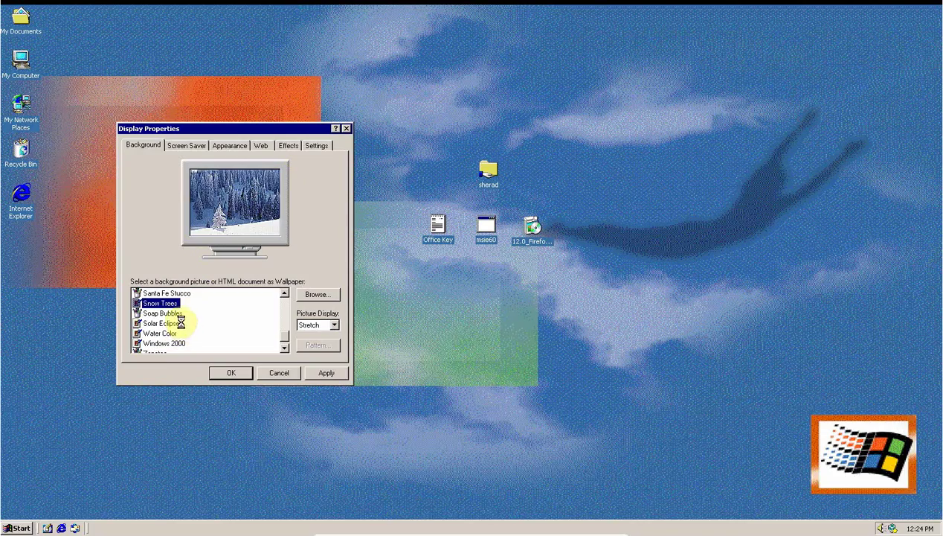
key("Return")
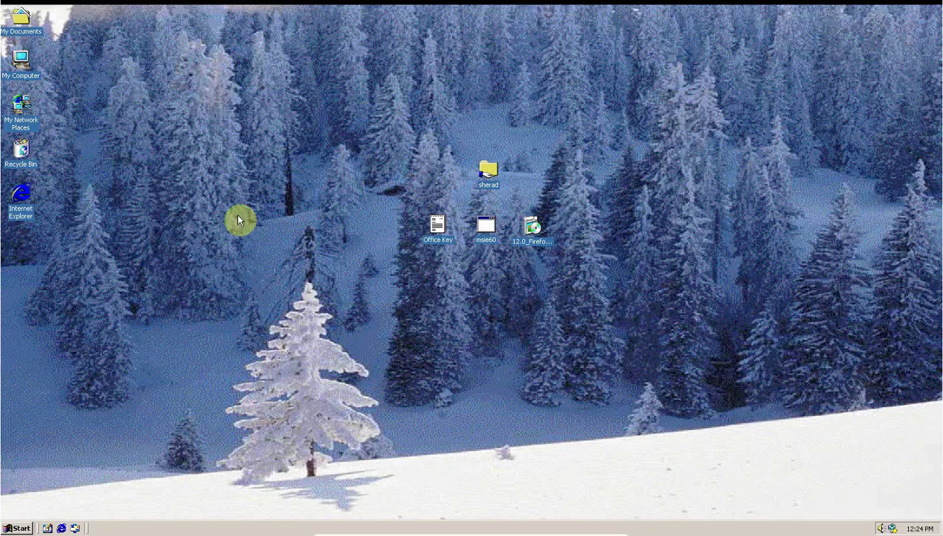
Step: Switch the desktop wallpaper to the Paradise beach picture
right_click(202, 298)
left_click(223, 391)
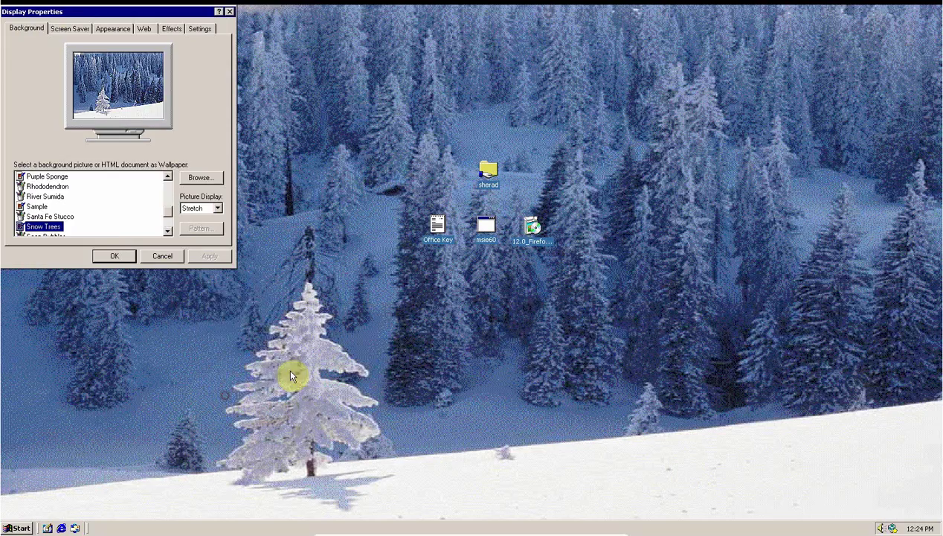
left_click(59, 217)
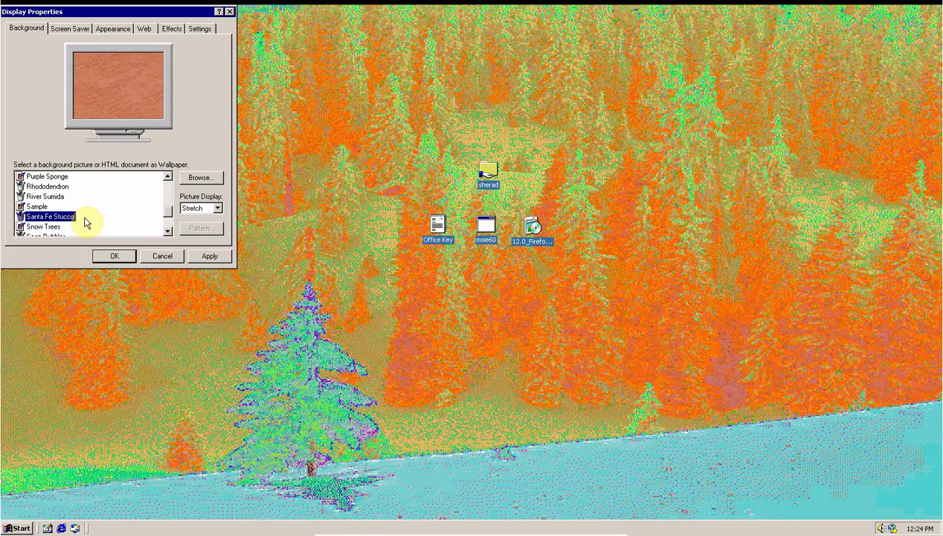
key("Up")
key("Up")
key("Up")
key("Up")
key("Up")
key("Up")
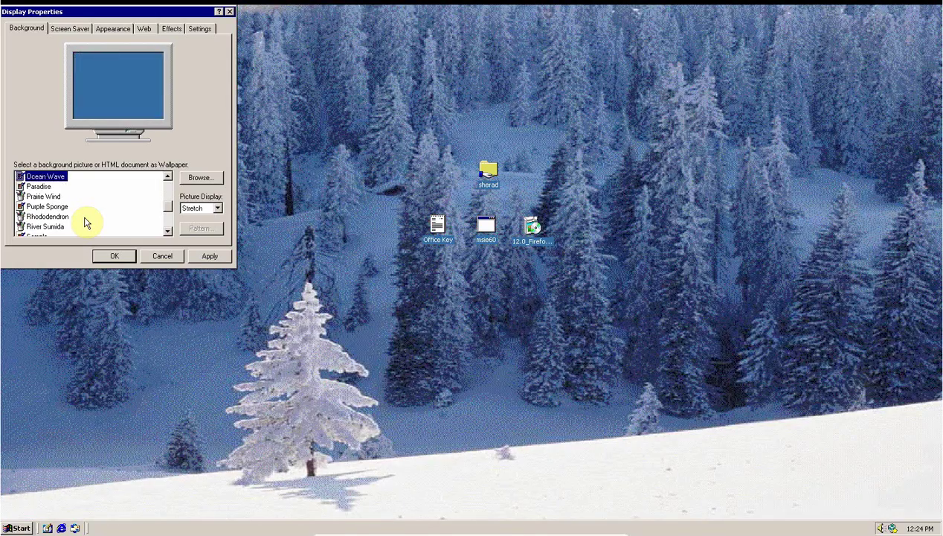
key("Return")
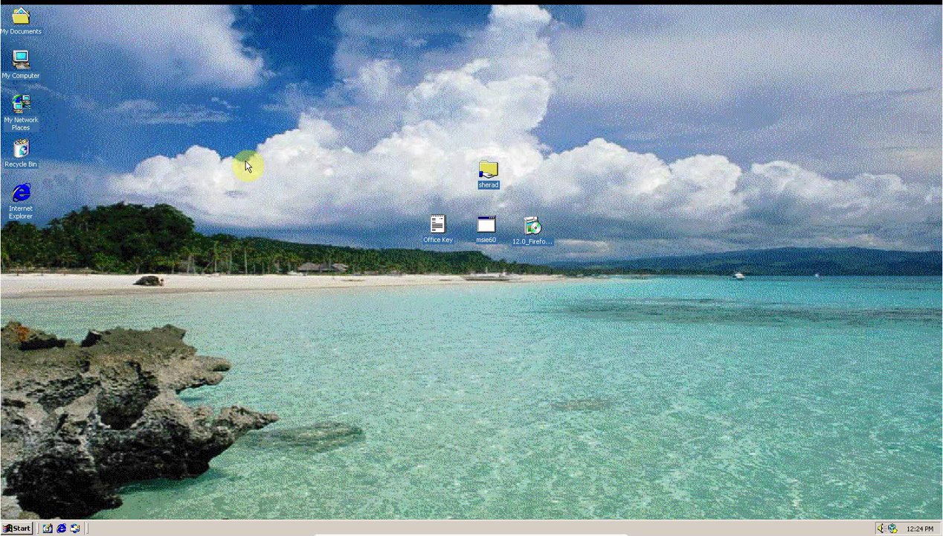
left_click(541, 237)
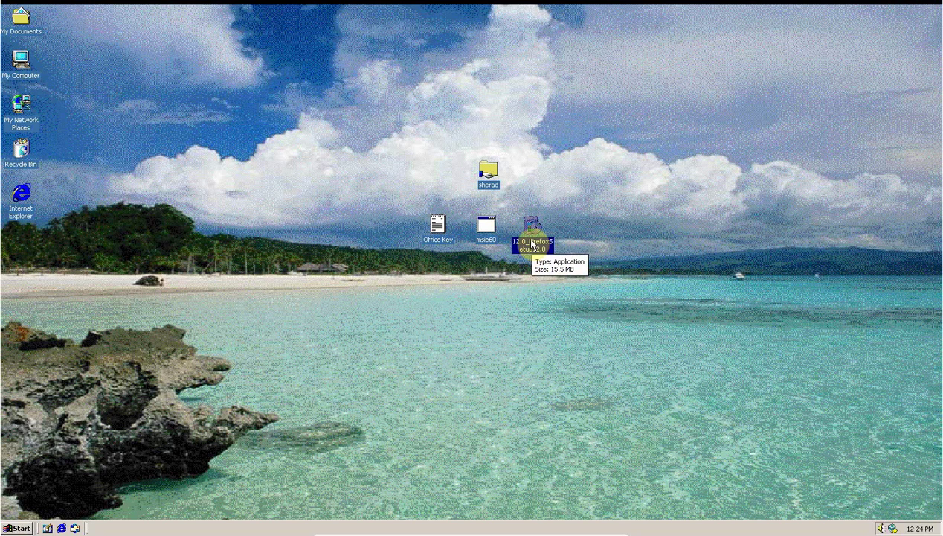
left_click(482, 228)
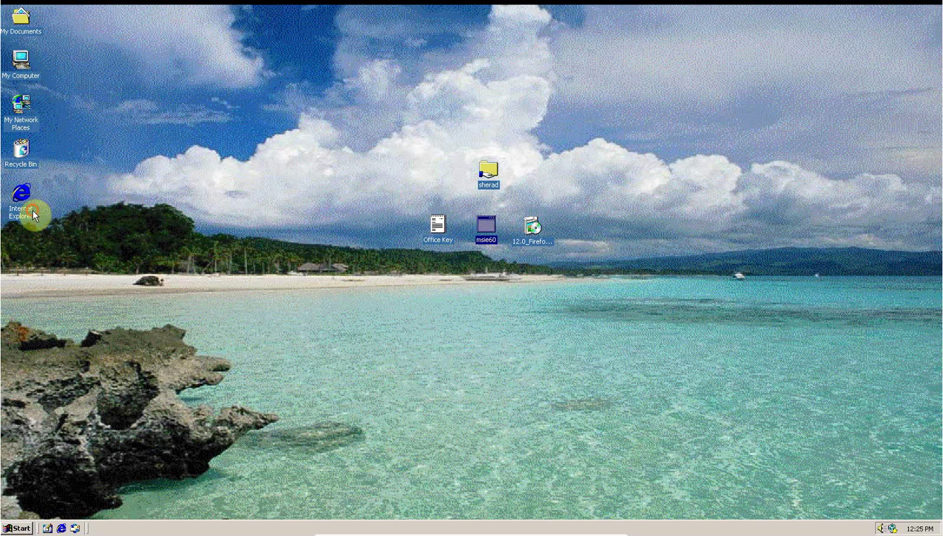
mouse_move(38, 218)
left_mouse_down()
mouse_move(64, 205)
mouse_move(34, 204)
left_mouse_up()
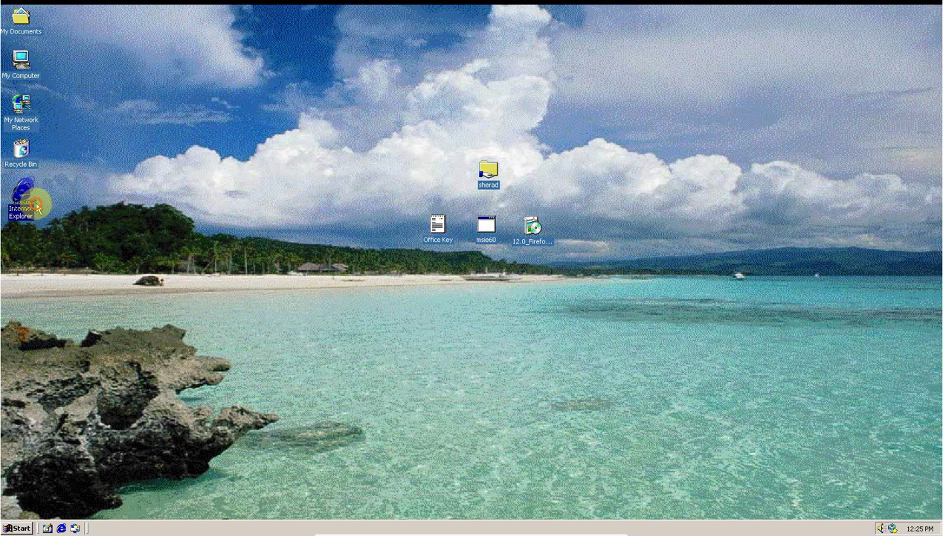
right_click(57, 208)
left_click(21, 206)
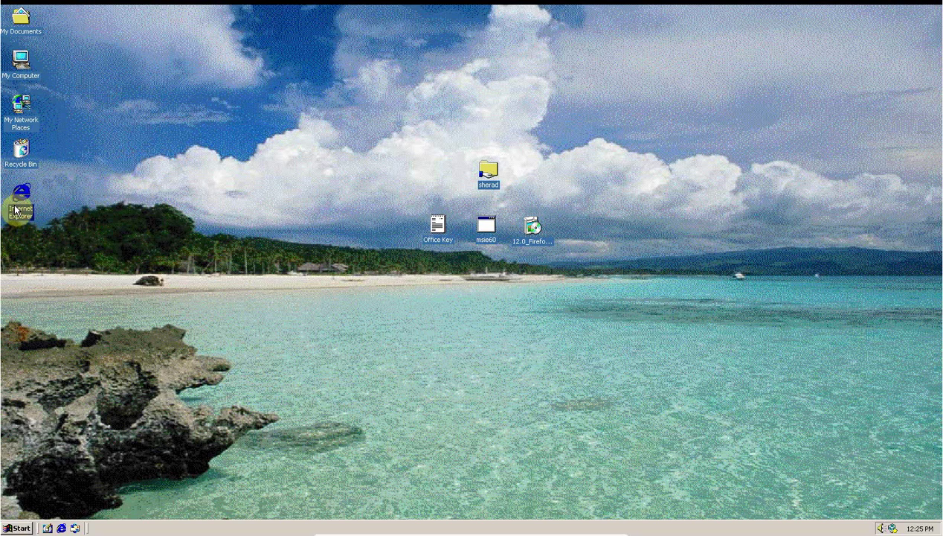
double_click(15, 211)
left_click(313, 66)
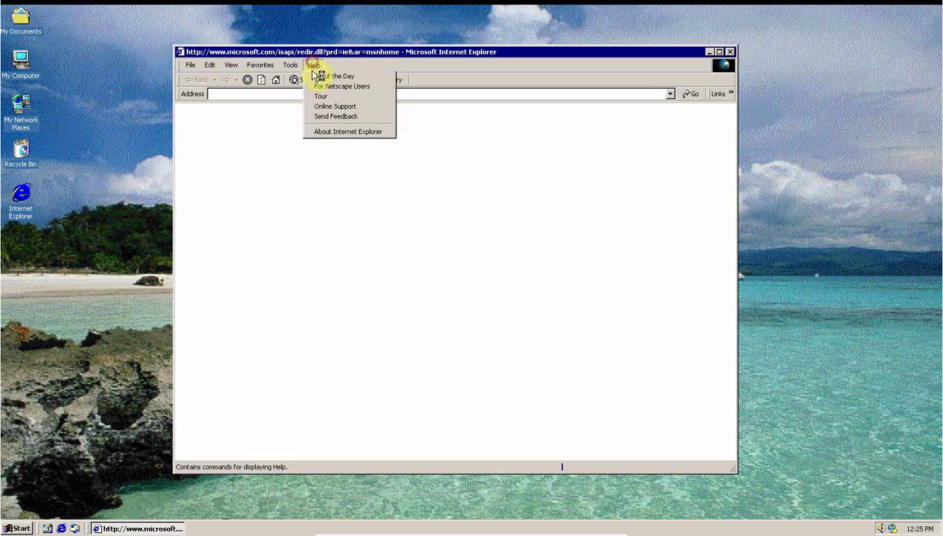
left_click(331, 147)
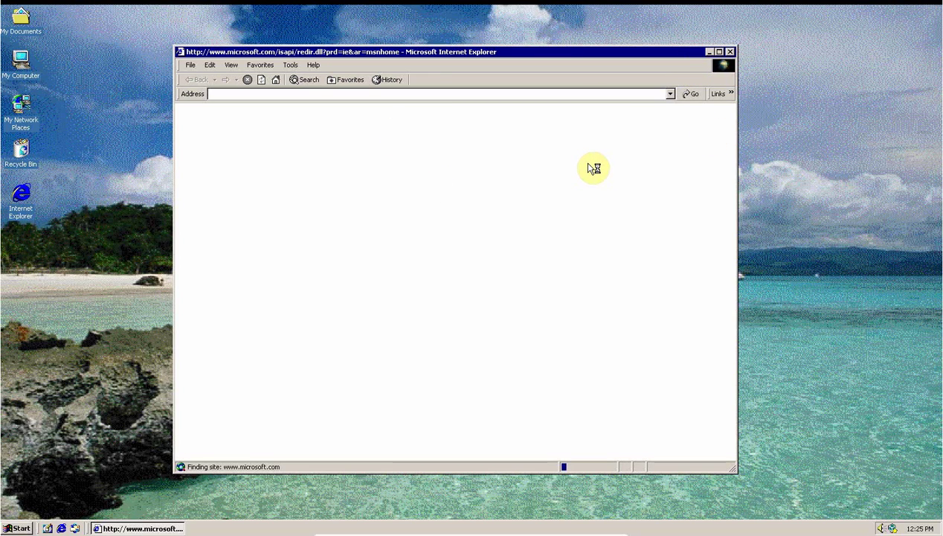
left_click(313, 65)
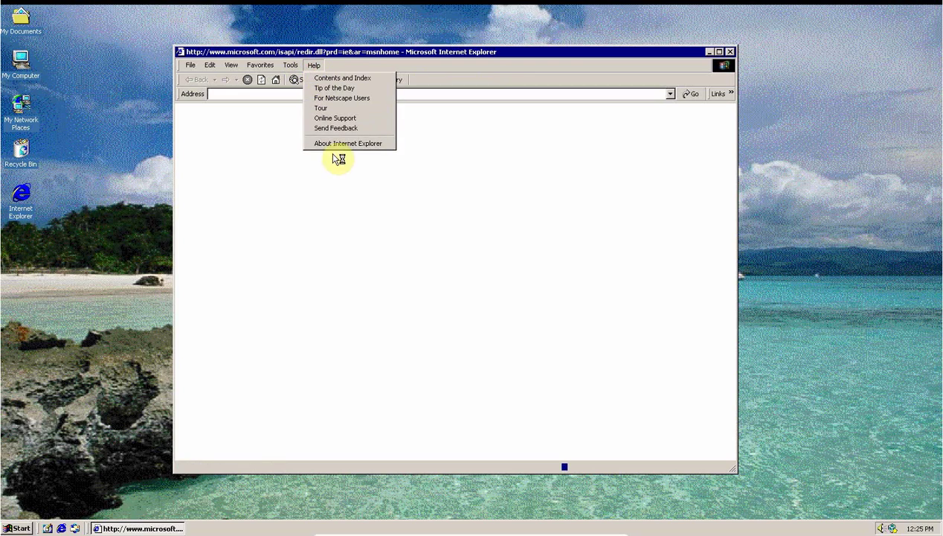
left_click(343, 143)
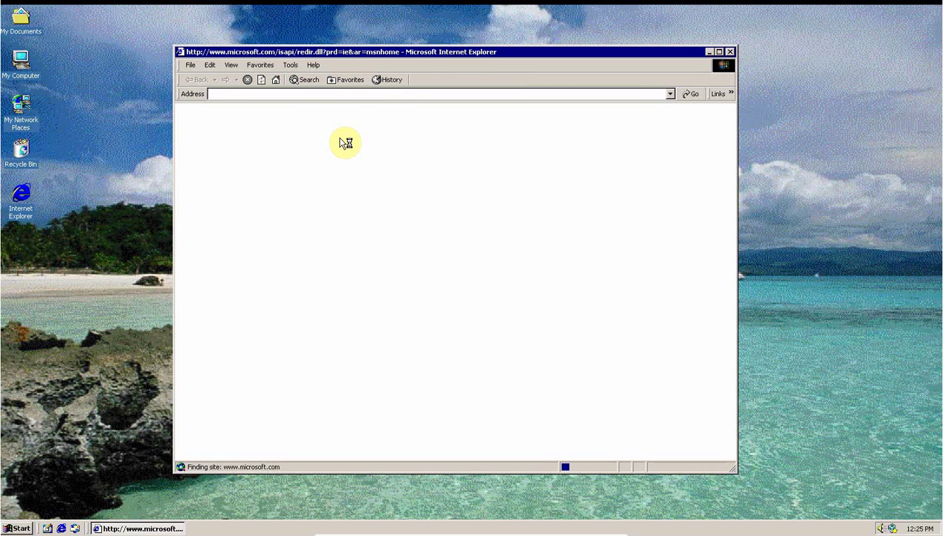
left_click(370, 93)
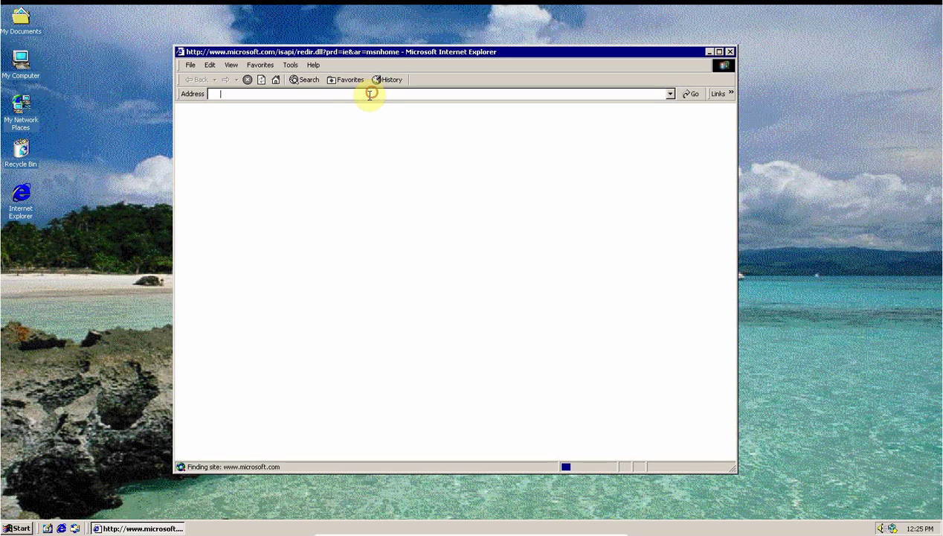
type("msn.")
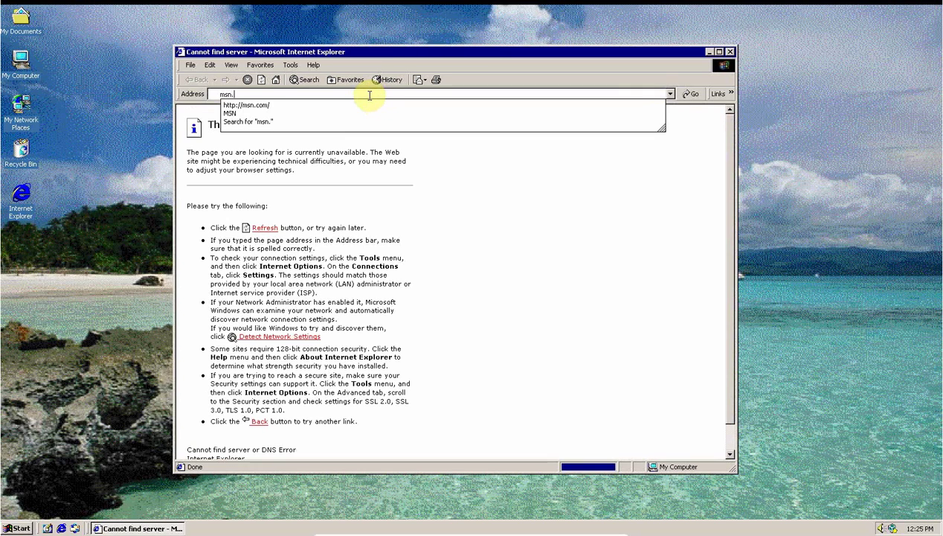
left_click(313, 65)
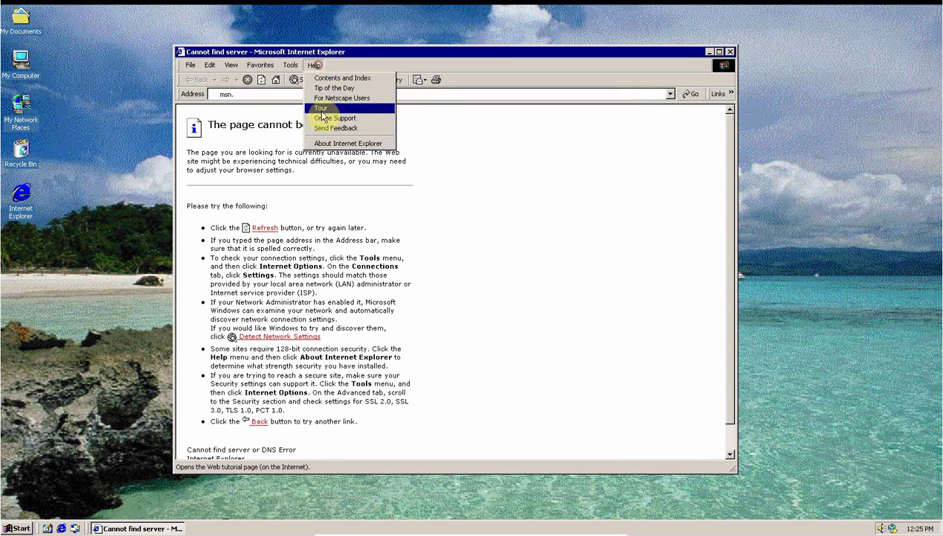
left_click(339, 142)
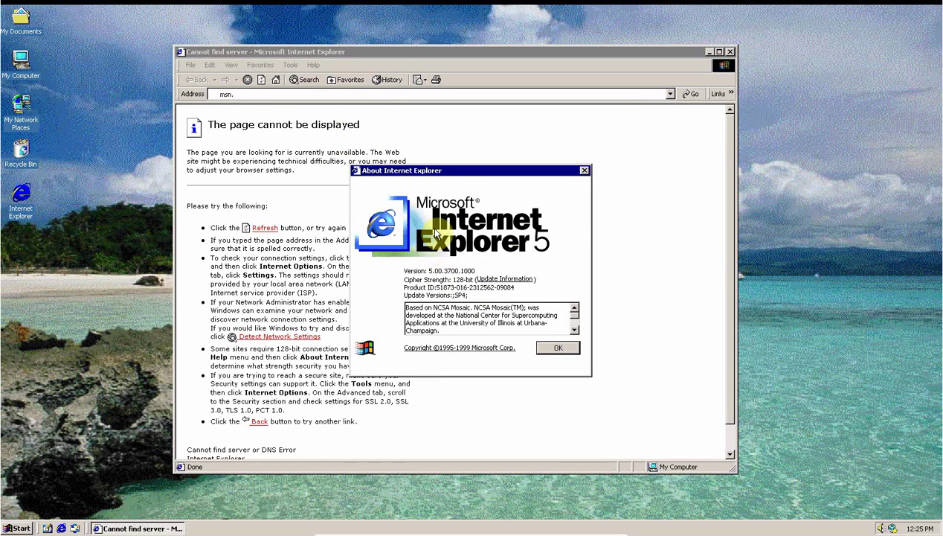
left_click(584, 171)
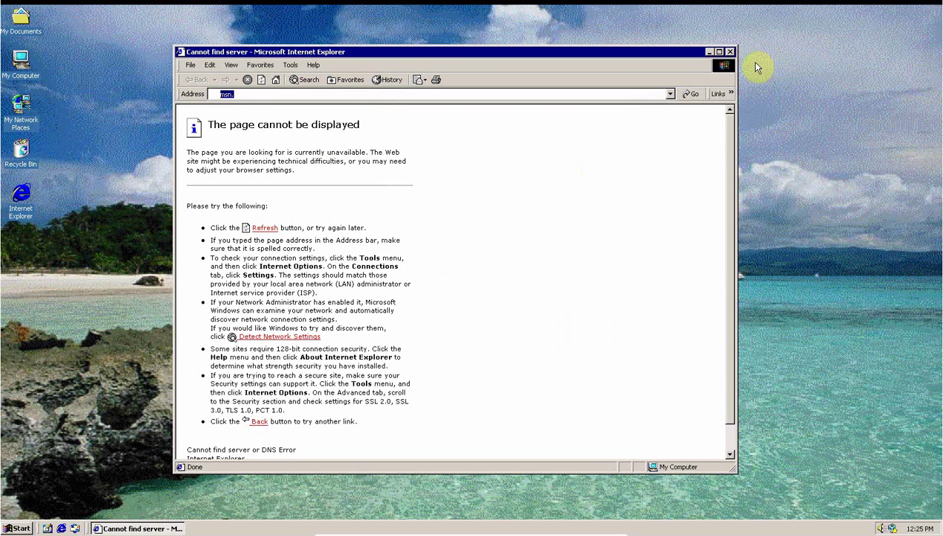
left_click(730, 51)
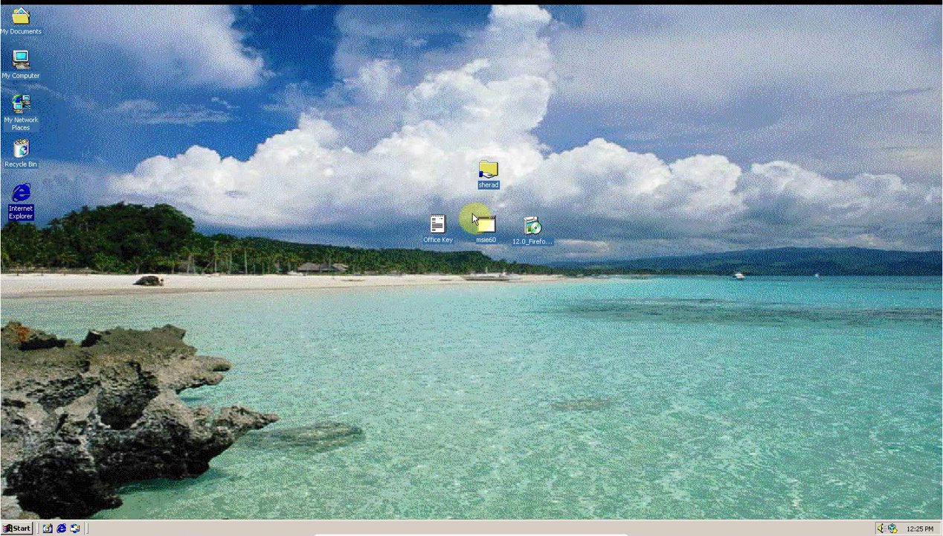
Step: Install Firefox 12 with the Standard setup type and launch it at the end
left_click(484, 233)
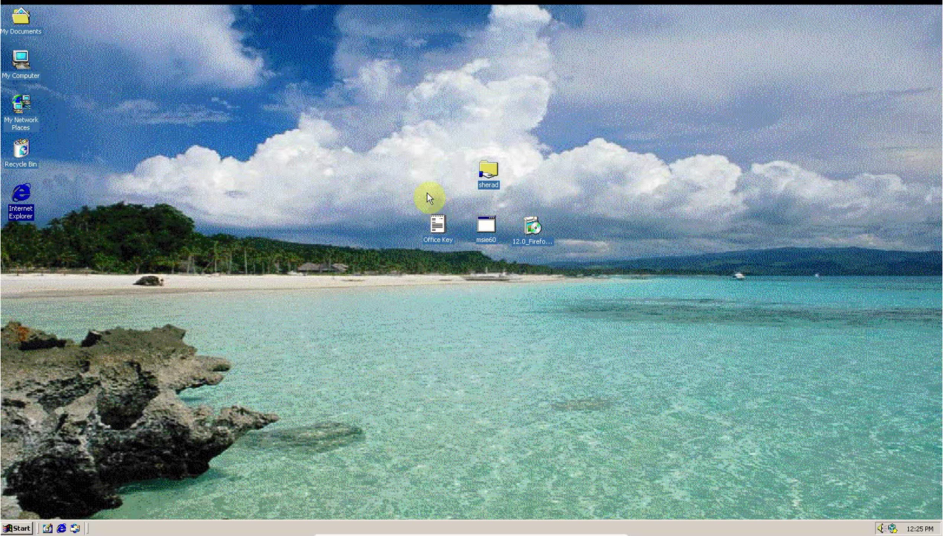
double_click(530, 228)
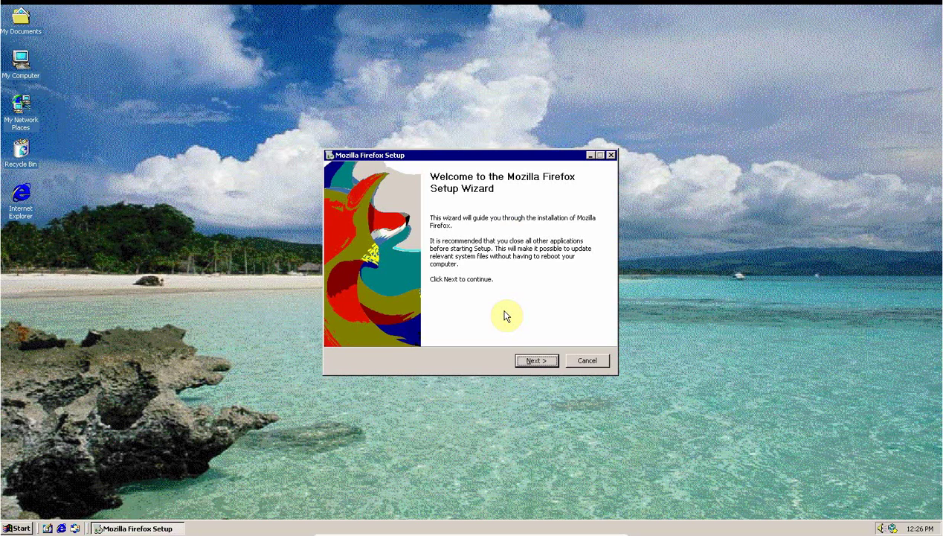
left_click(549, 359)
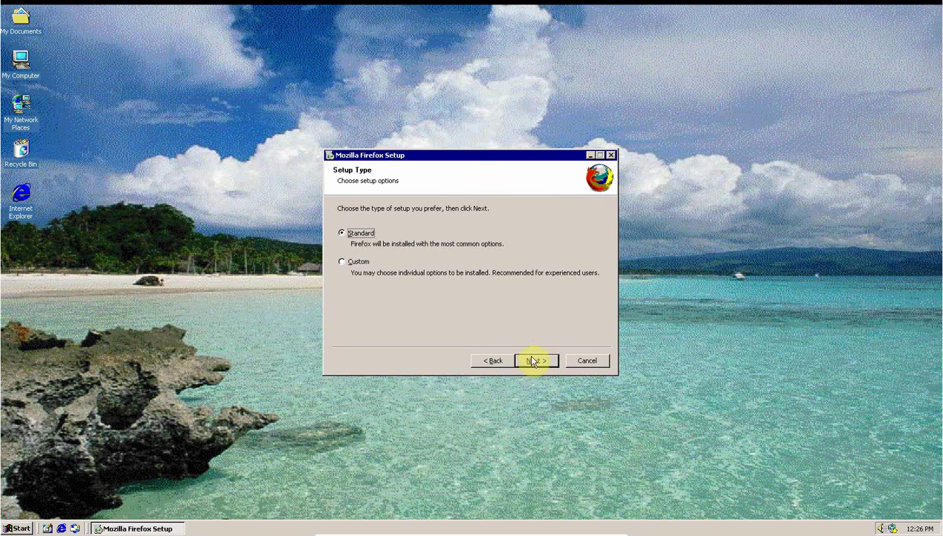
left_click(532, 360)
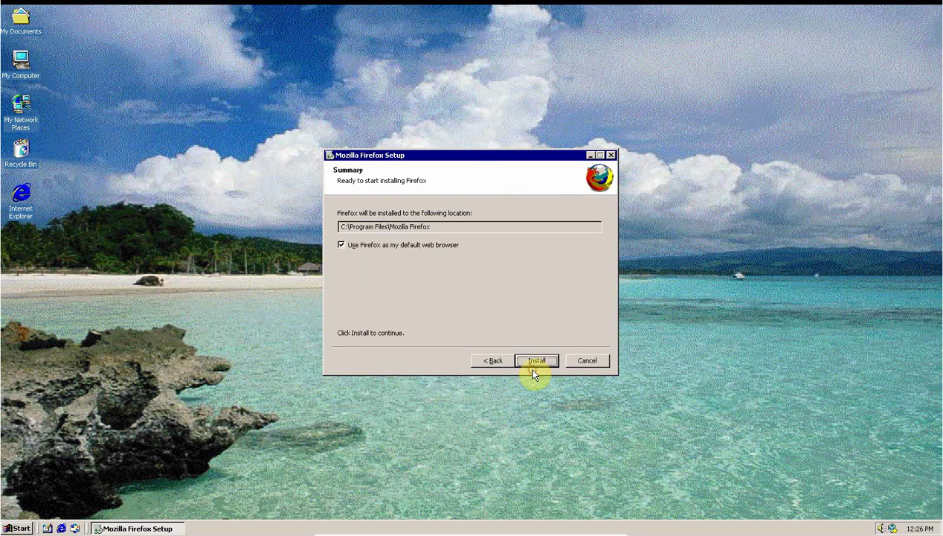
left_click(541, 362)
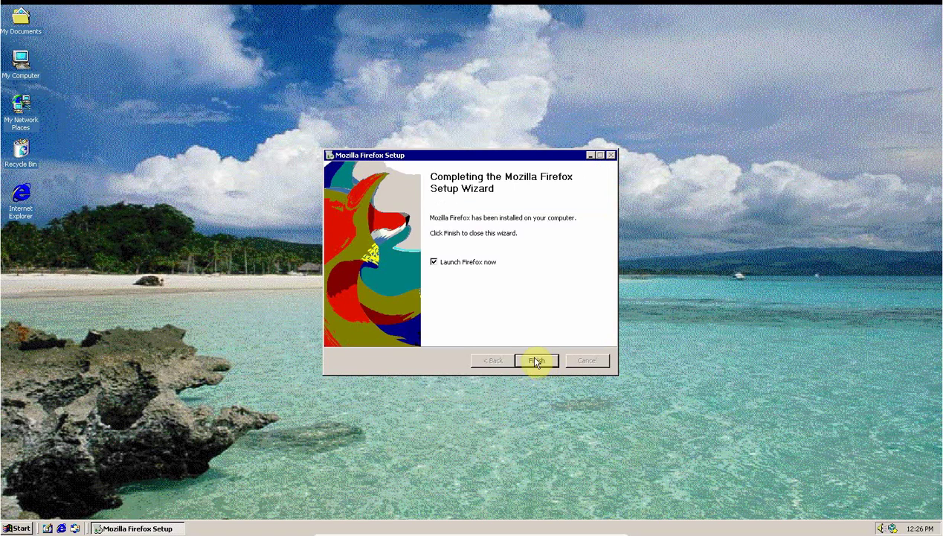
left_click(533, 361)
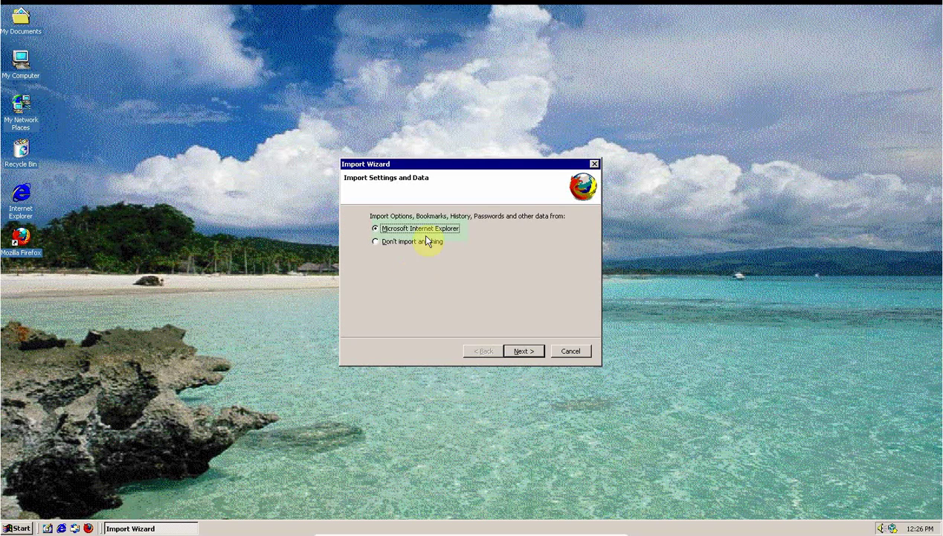
Step: Skip importing browser data and maximize the Firefox window
left_click(431, 244)
left_click(521, 351)
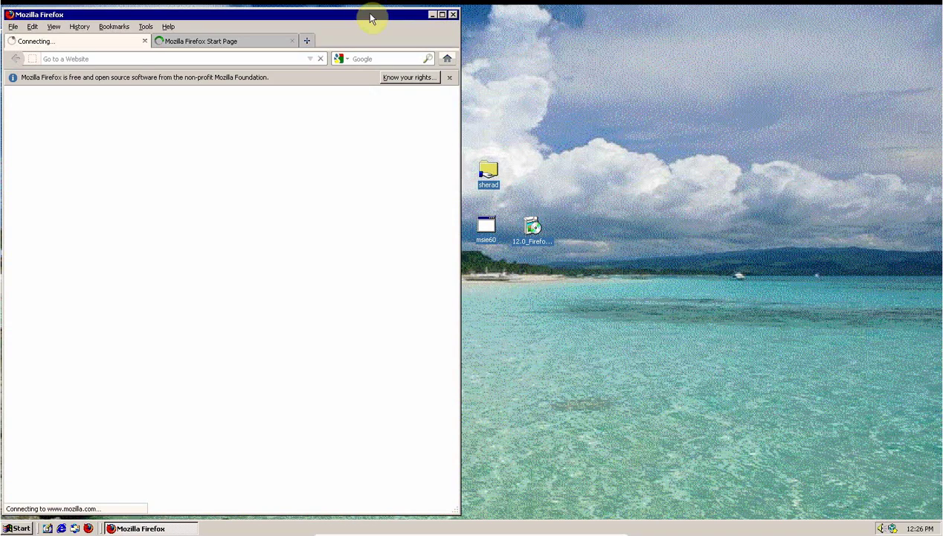
left_click_drag(372, 19, 563, 40)
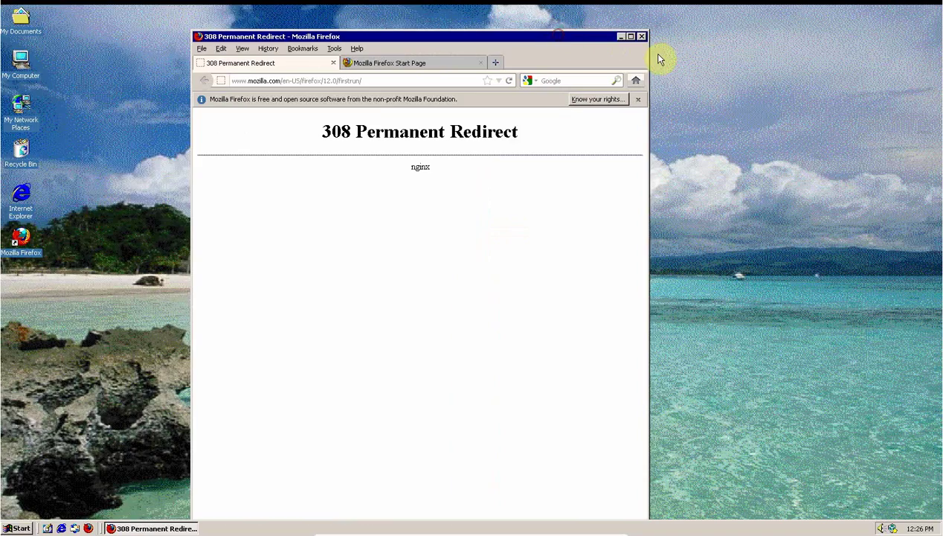
left_click(629, 36)
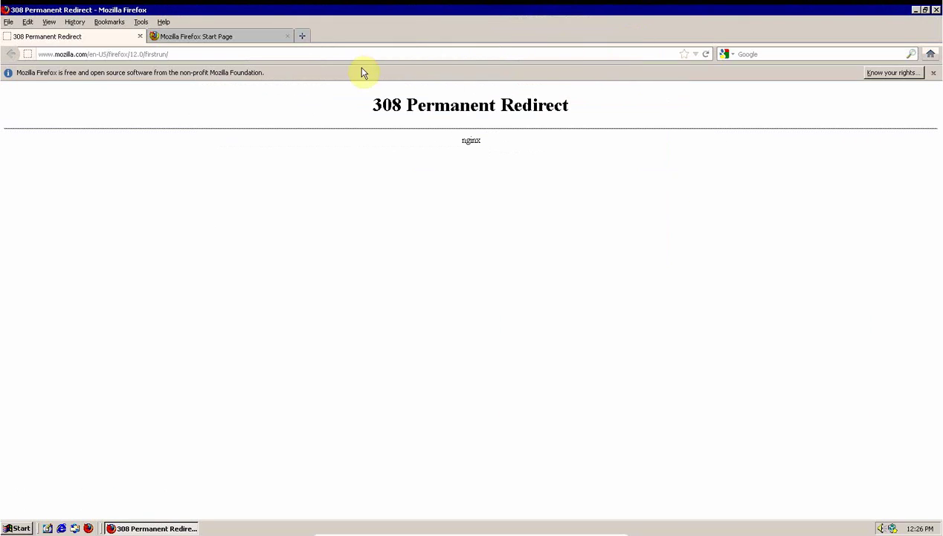
Step: Load msn.com, open and close the about:rights page, and return to the Start Page tab
left_click(554, 50)
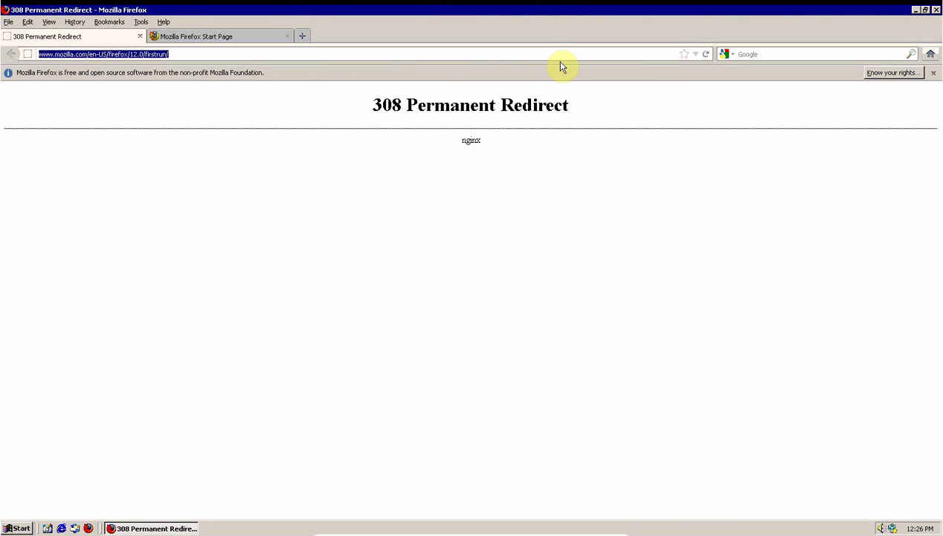
key("BackSpace")
type("msn.")
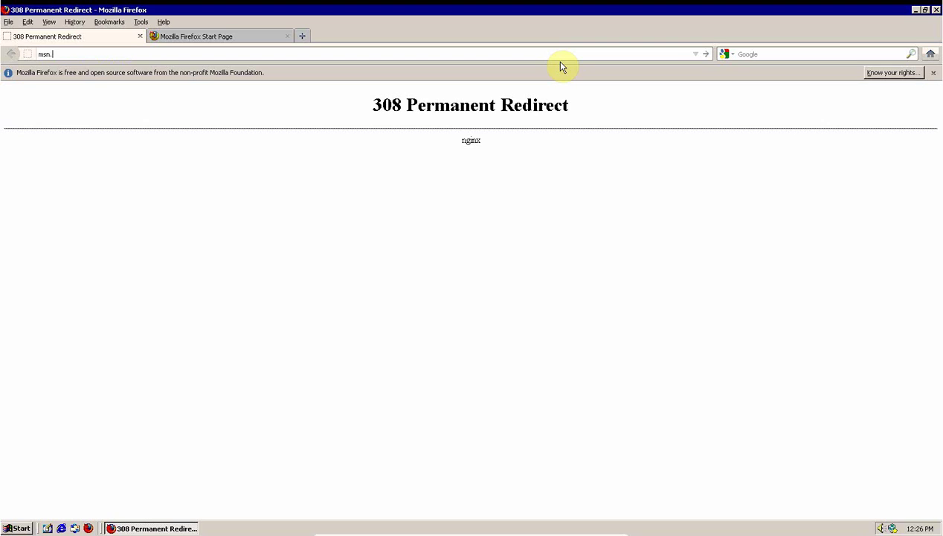
type("com")
key("Return")
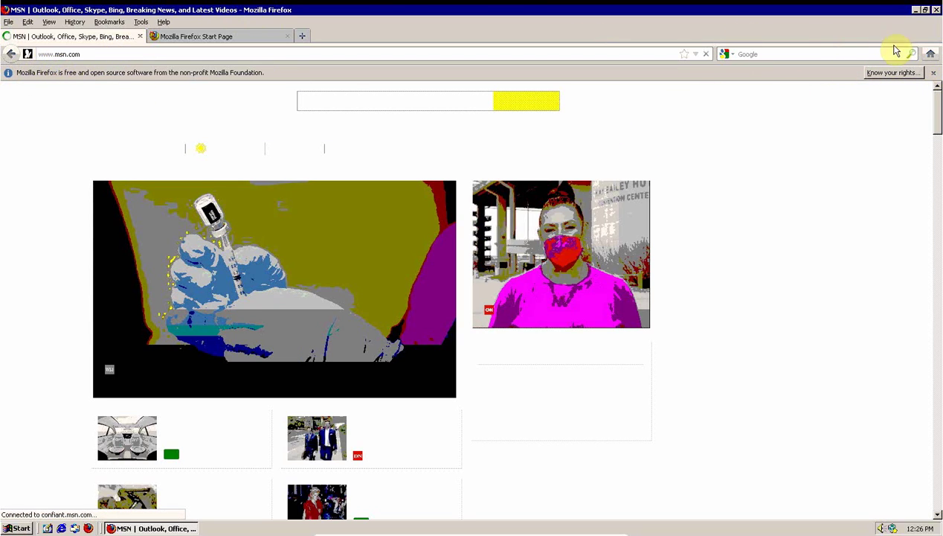
left_click(895, 72)
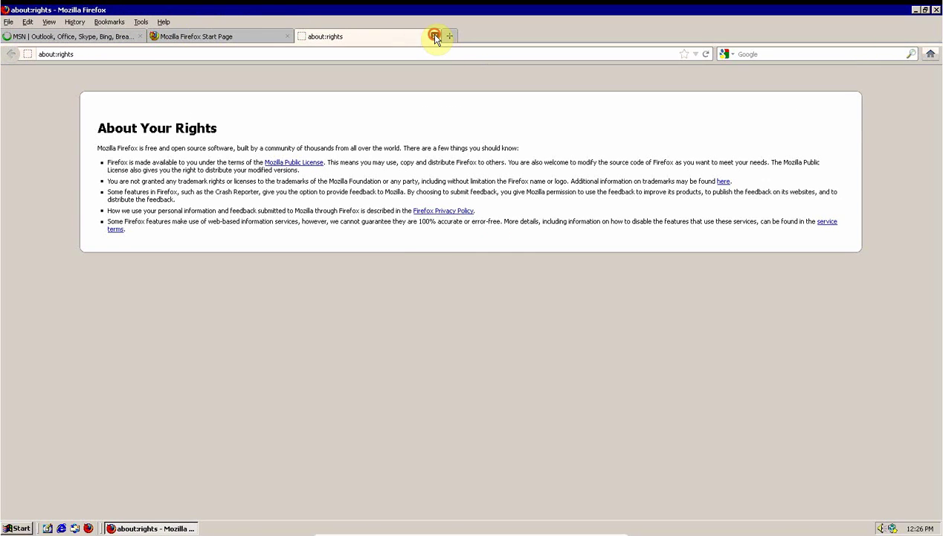
left_click(435, 35)
left_click(155, 36)
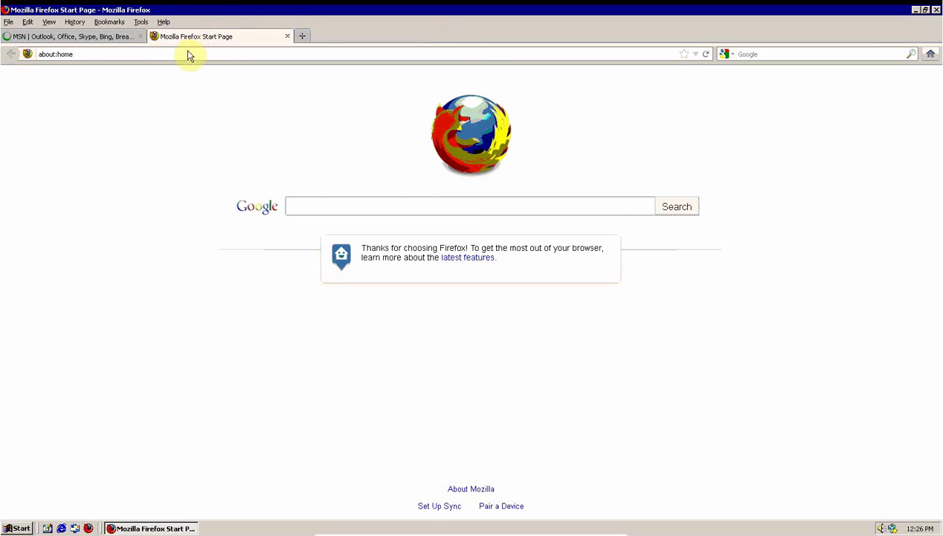
Step: Load google.com in the Start Page tab
left_click(328, 52)
left_click(342, 53)
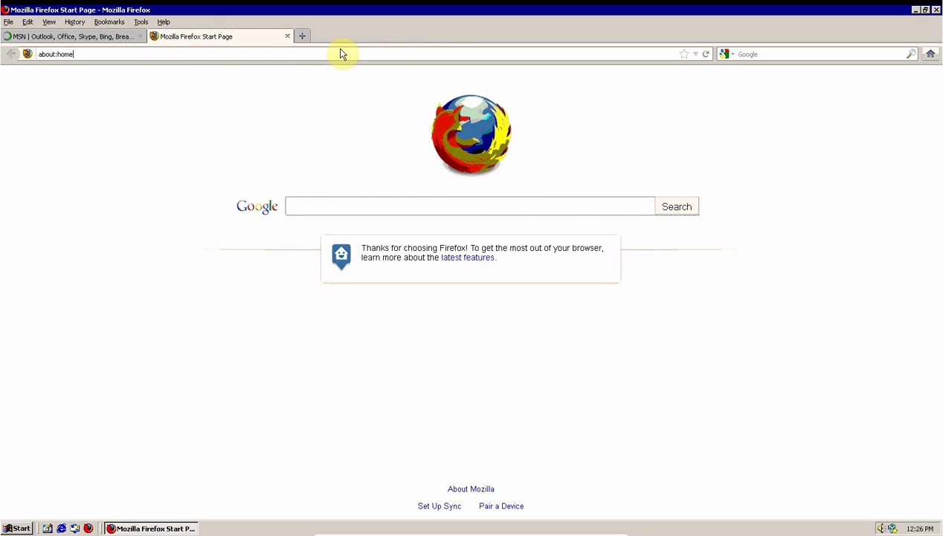
key("BackSpace")
type("gogppg")
key("BackSpace")
type("oogle.com")
key("Return")
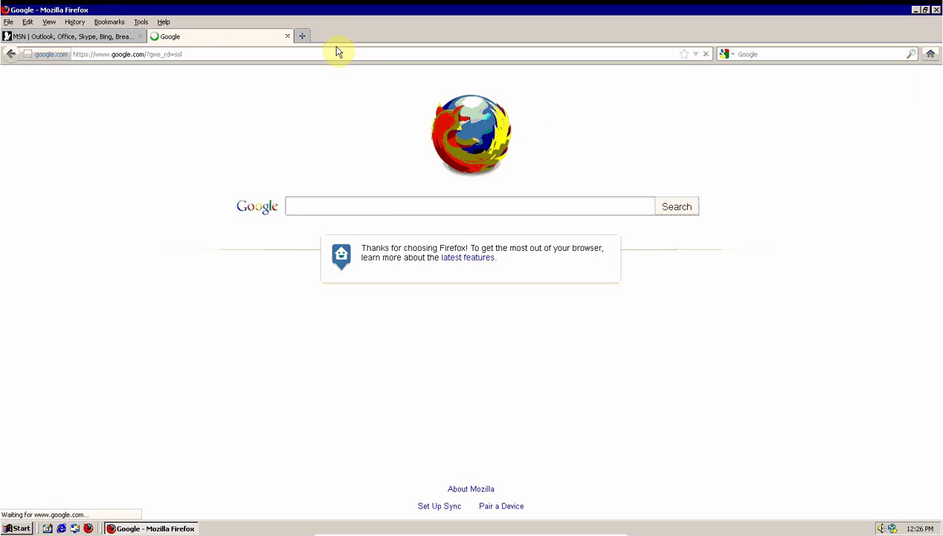
Step: Load bing.com in that tab, then minimize Firefox
left_click(381, 54)
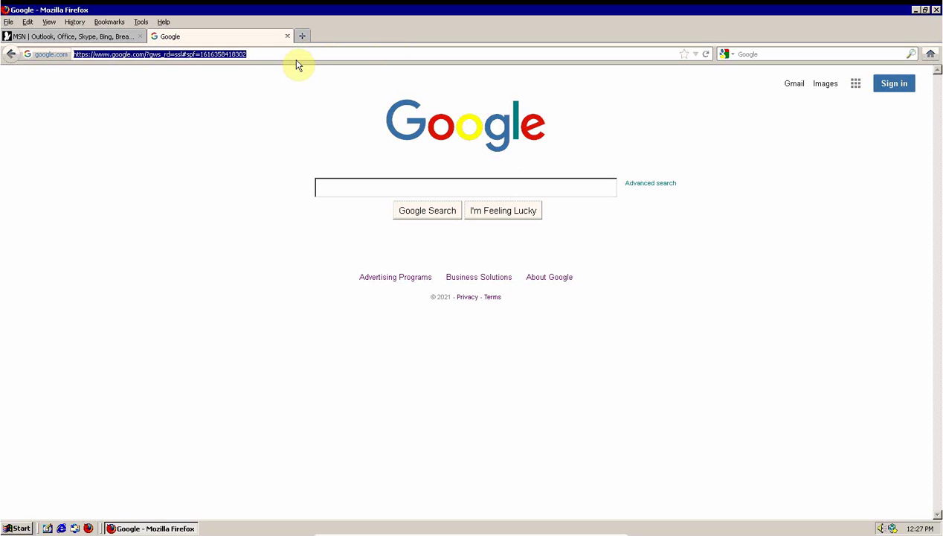
key("BackSpace")
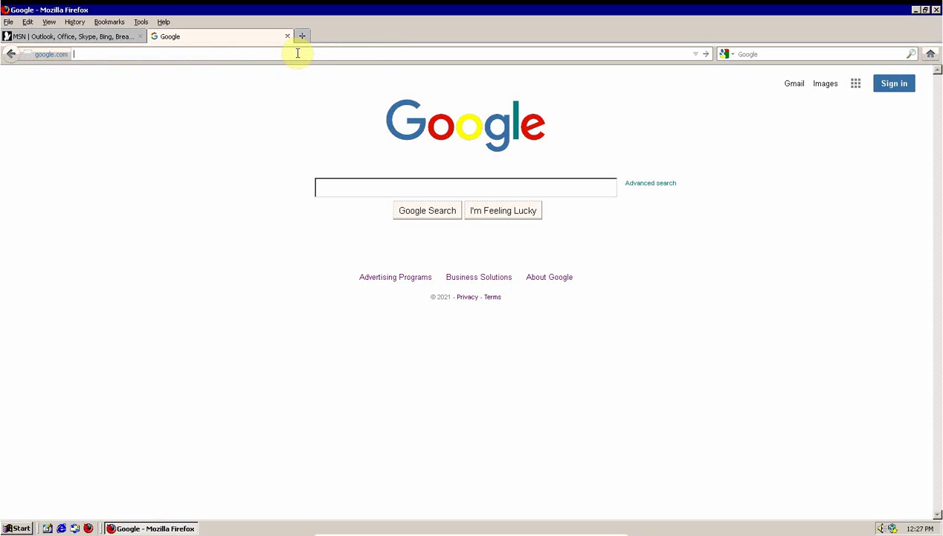
type("bing")
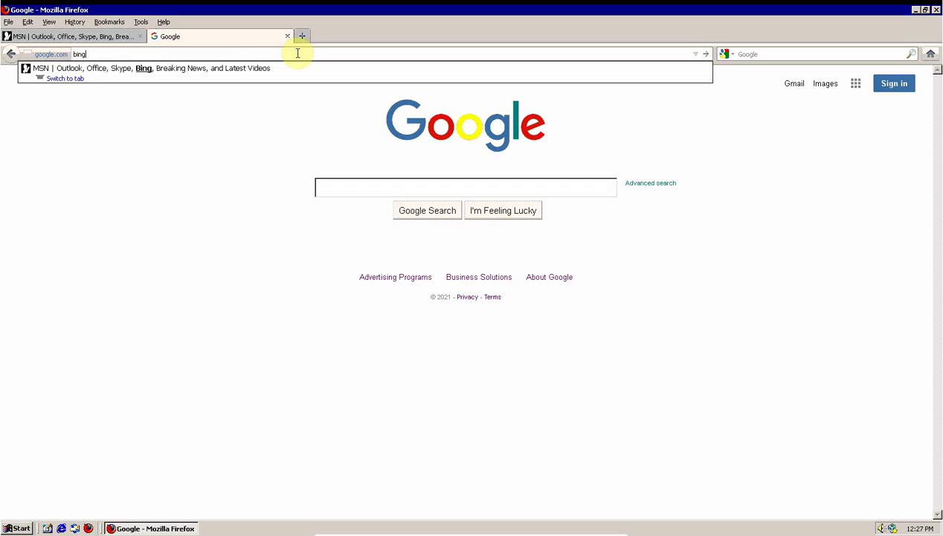
type(".com")
key("Return")
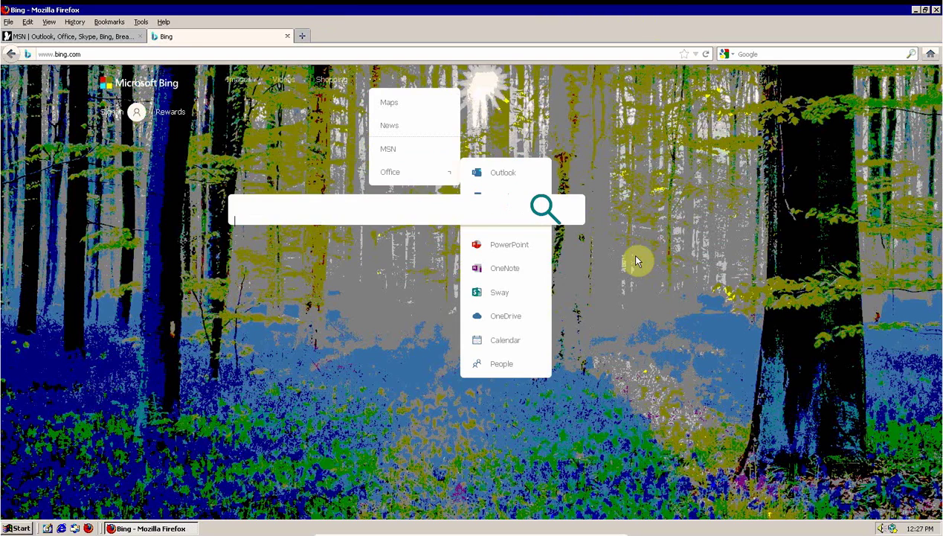
left_click(916, 10)
Step: In Display Properties Settings, try True Color (32 bit) and adjust the screen resolution
right_click(803, 319)
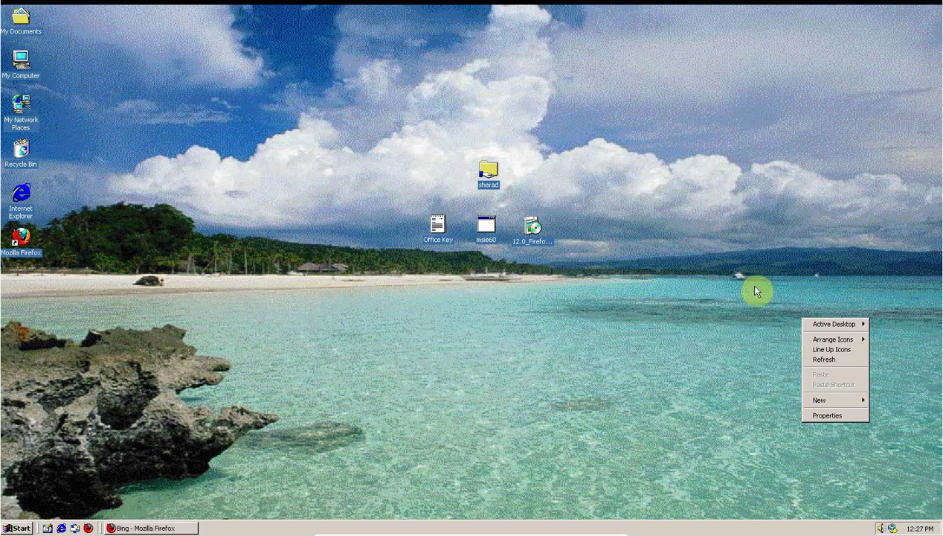
left_click(825, 415)
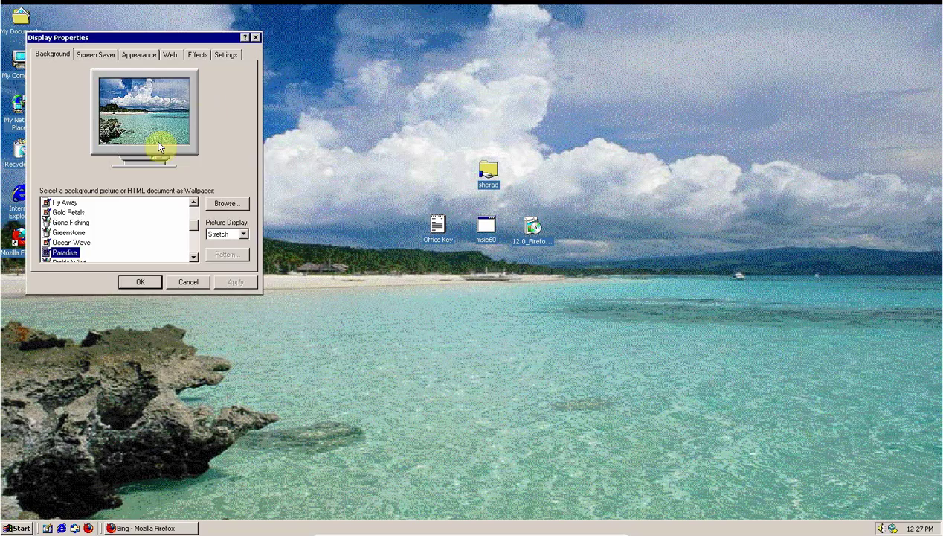
left_click(226, 54)
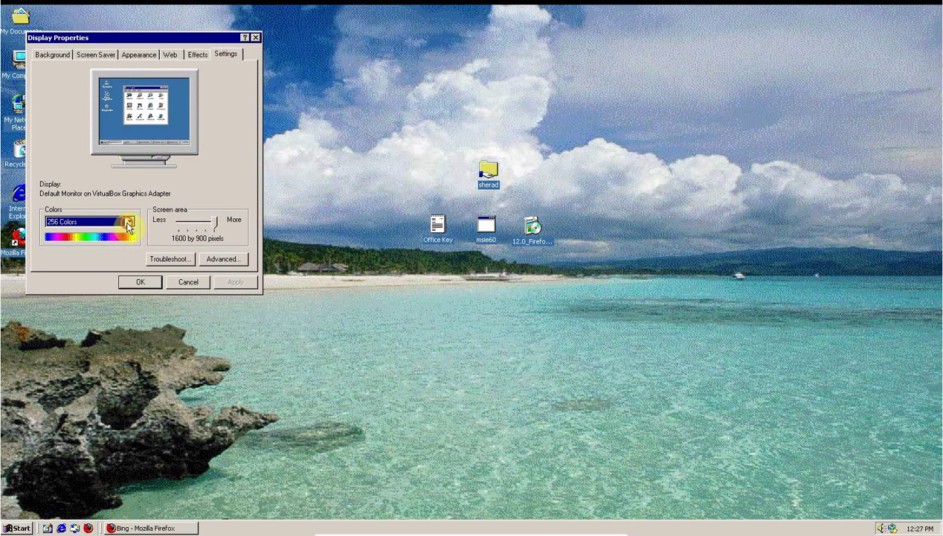
left_click(129, 227)
left_click(116, 258)
left_click(129, 220)
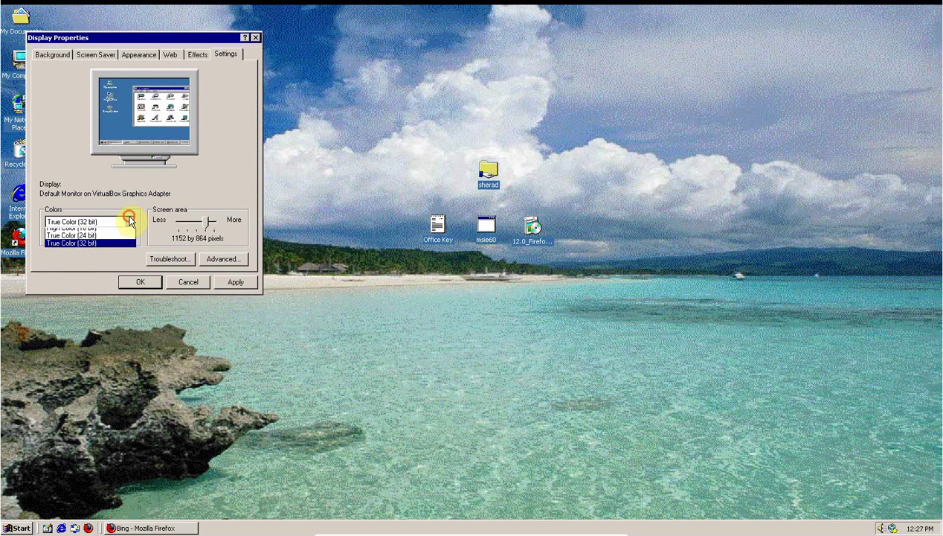
left_click(127, 221)
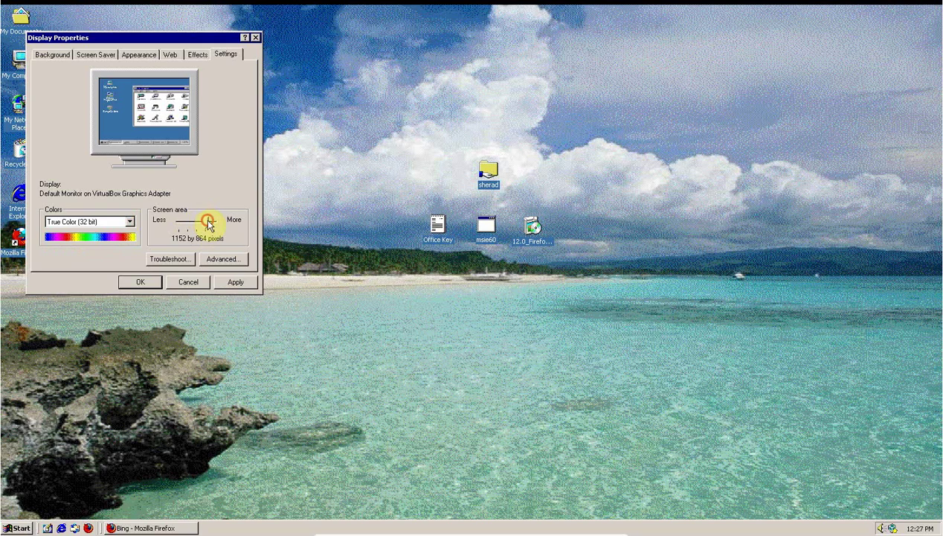
mouse_move(209, 223)
left_mouse_down()
mouse_move(218, 225)
mouse_move(209, 221)
left_mouse_up()
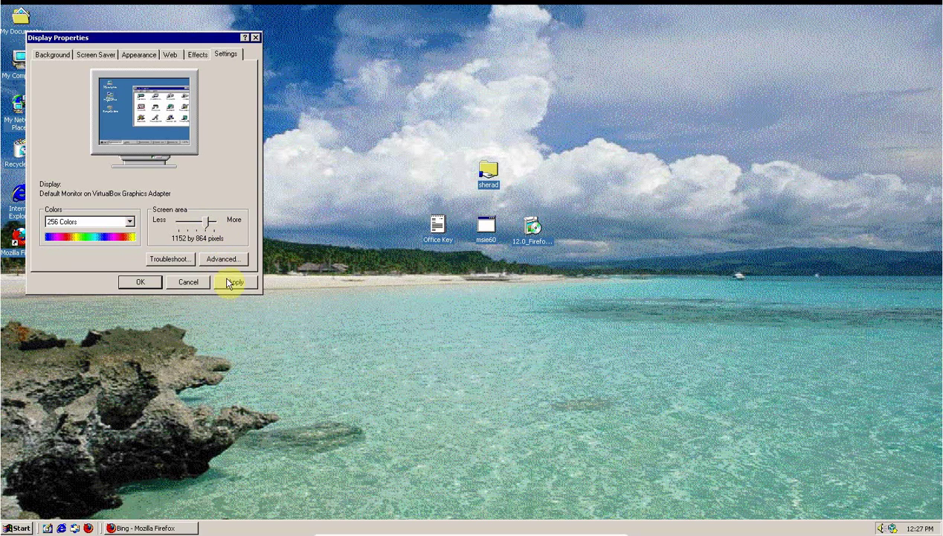
Step: Apply True Color (32 bit), then reject the new settings to revert the display
left_click(128, 221)
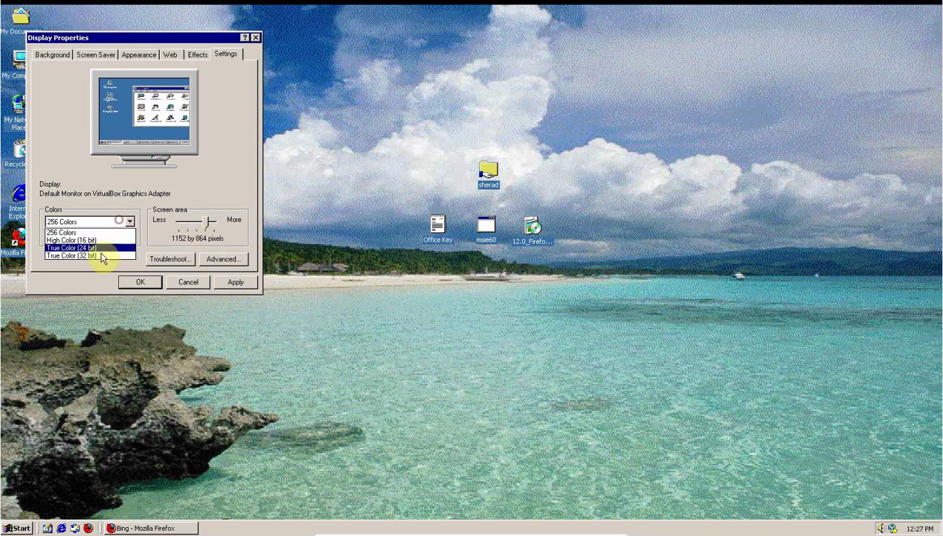
left_click(103, 256)
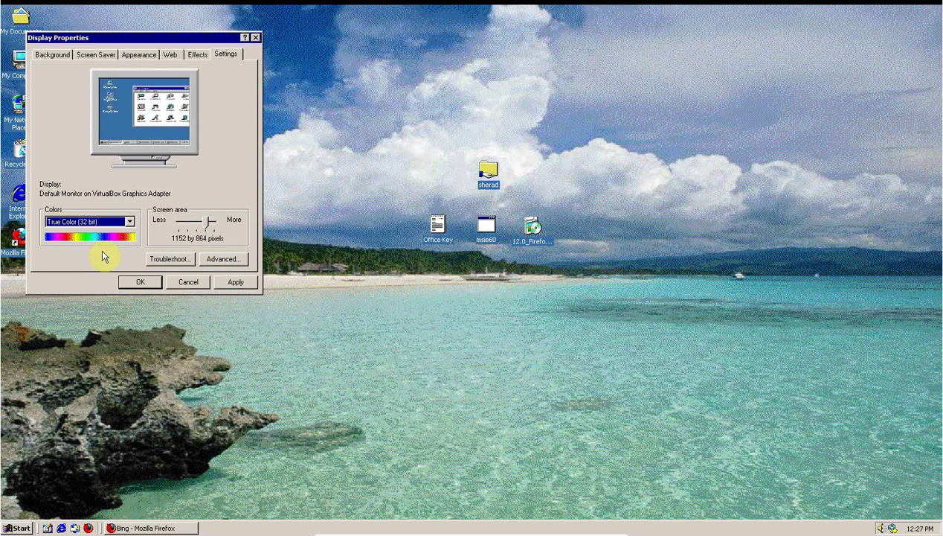
left_click(232, 282)
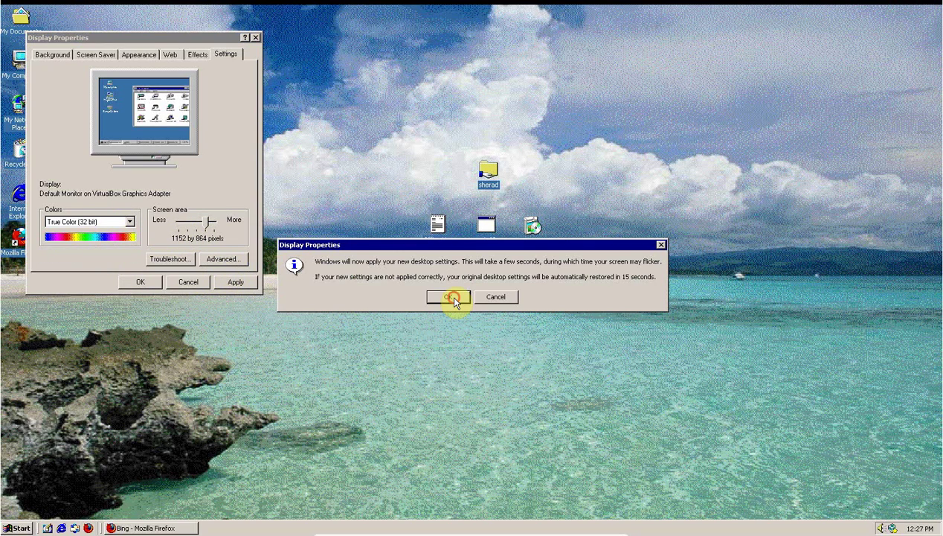
left_click(450, 296)
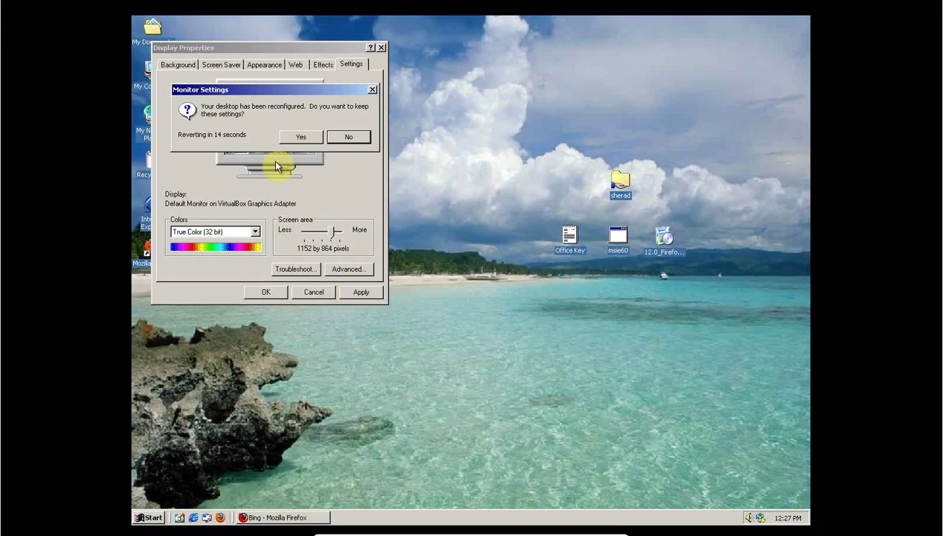
left_click(348, 140)
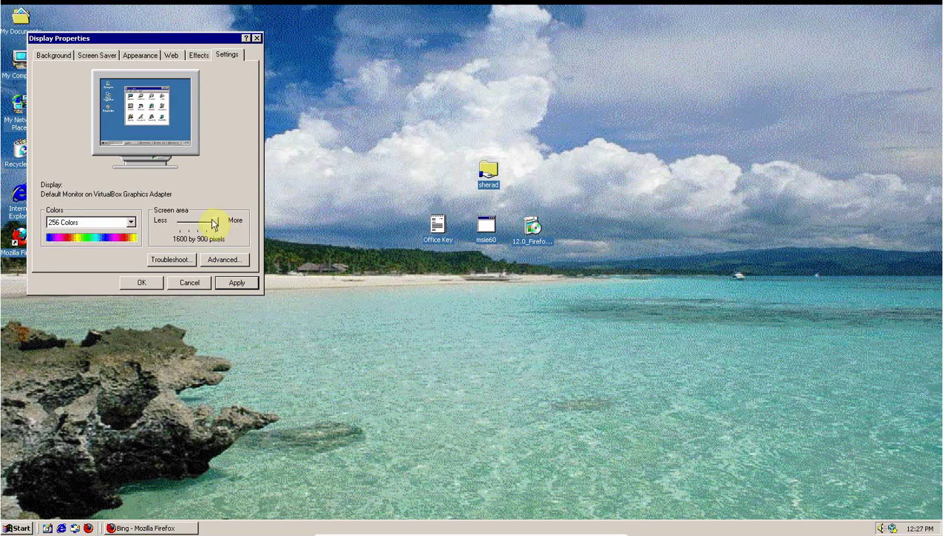
Step: Apply 256 colours at 1600 by 900 after retrying other settings, and close the dialog
left_click(122, 222)
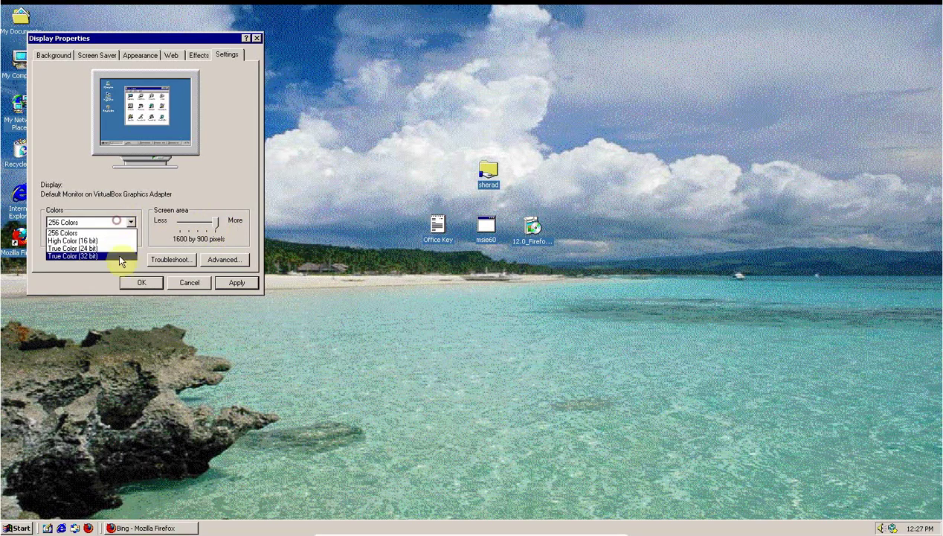
left_click(118, 255)
mouse_move(215, 223)
left_mouse_down()
mouse_move(196, 224)
mouse_move(215, 223)
left_mouse_up()
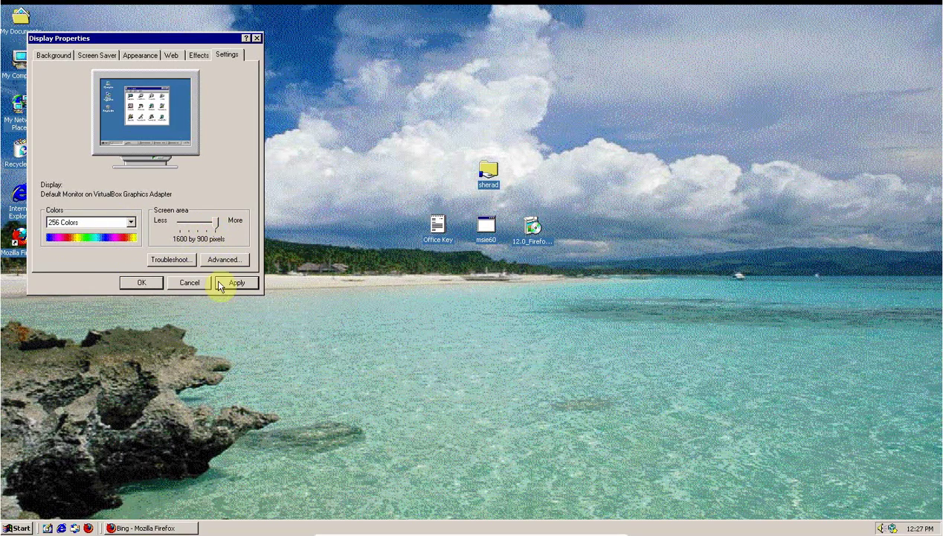
left_click(232, 286)
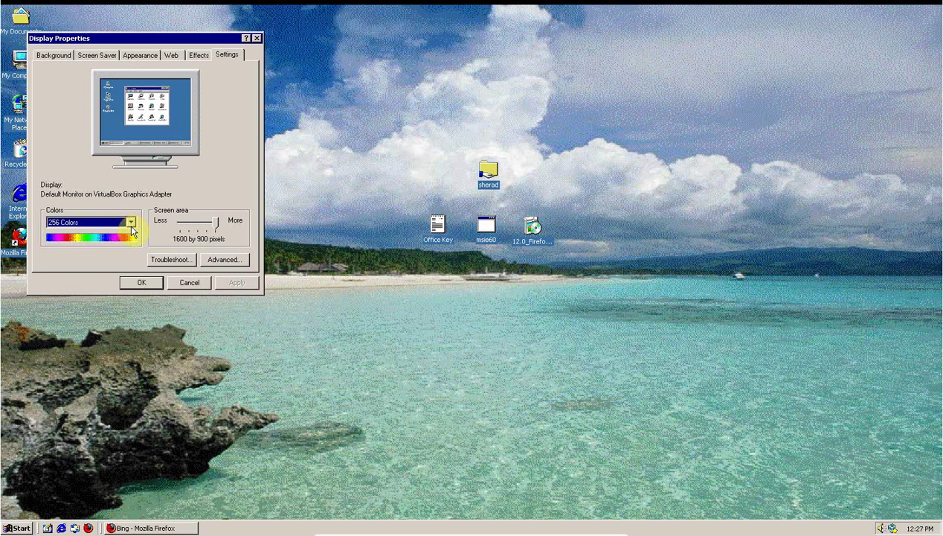
left_click(130, 222)
left_click(116, 256)
left_click_drag(215, 222, 239, 221)
left_click(232, 284)
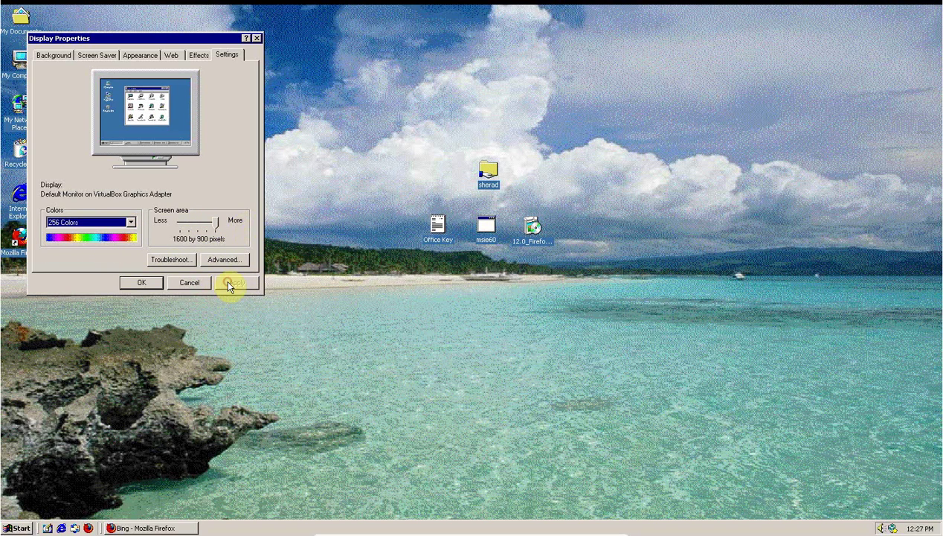
left_click(256, 38)
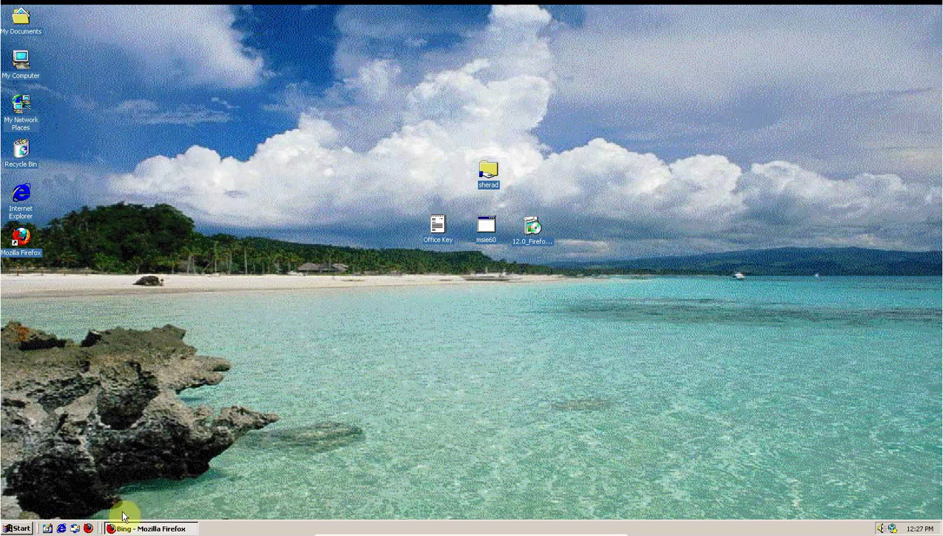
Step: Restore Firefox from the taskbar and go to youtube.com
left_click(141, 528)
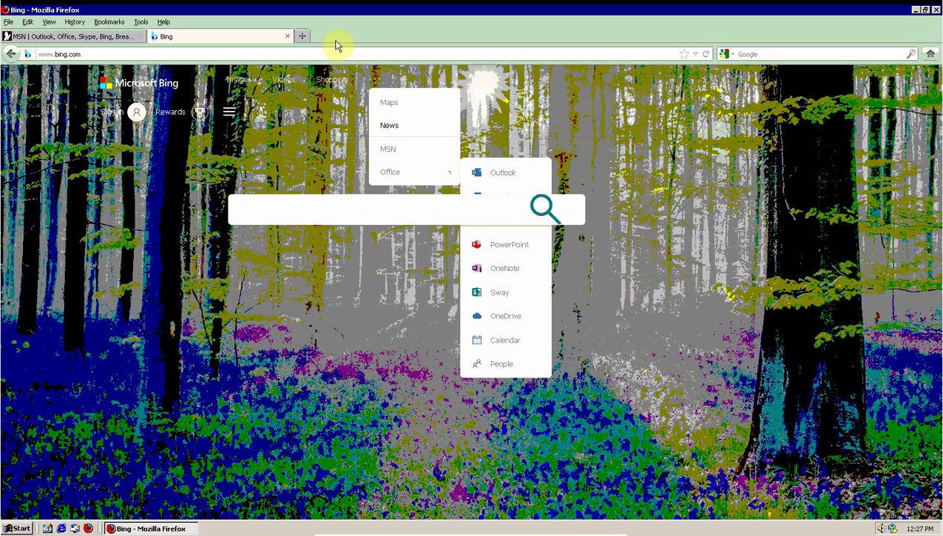
left_click(339, 54)
key("ctrl+a")
key("BackSpace")
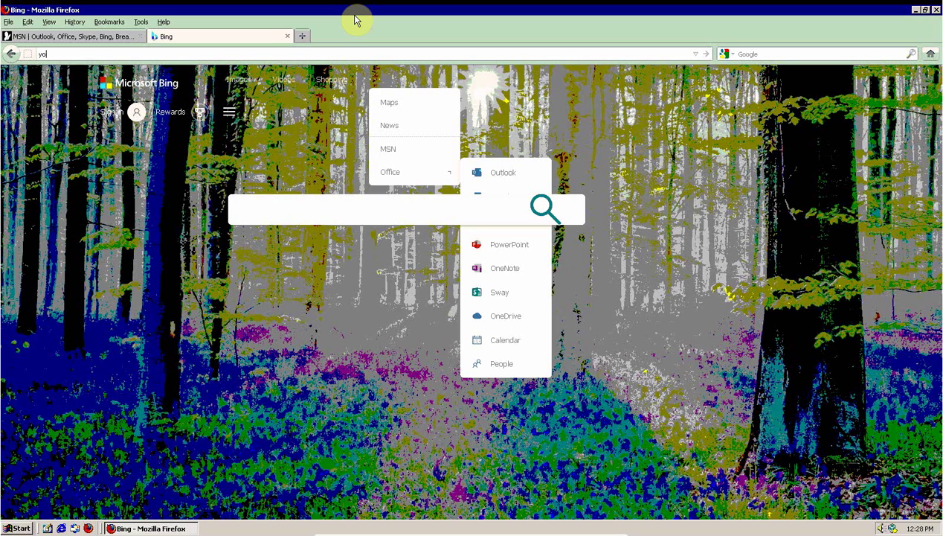
key("BackSpace")
key("BackSpace")
key("Return")
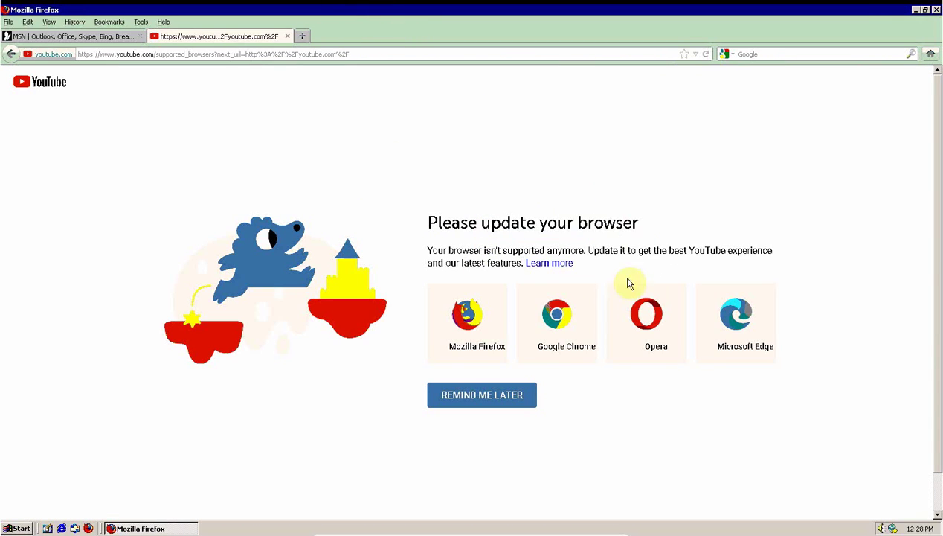
Step: Open the Opera site from YouTube's update-your-browser page, scroll it, and close its tab
left_click(526, 52)
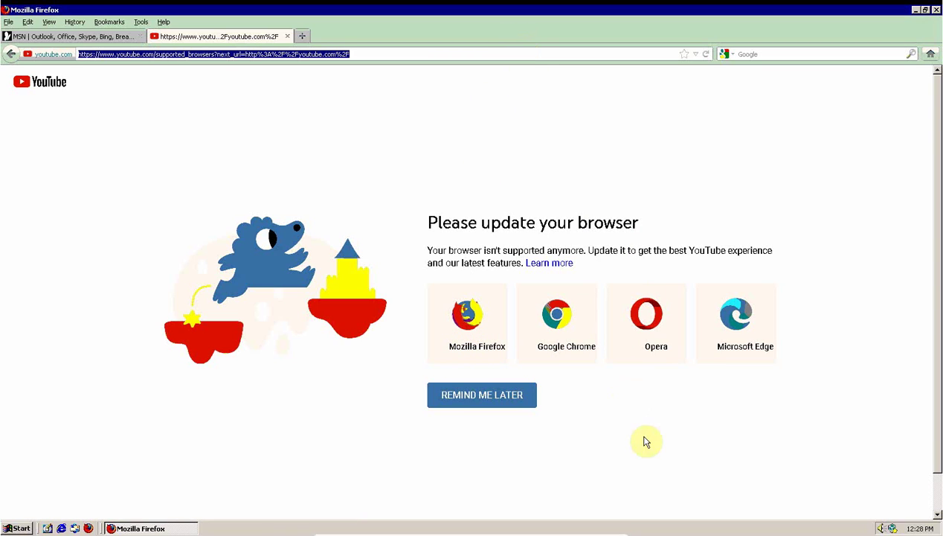
left_click(644, 290)
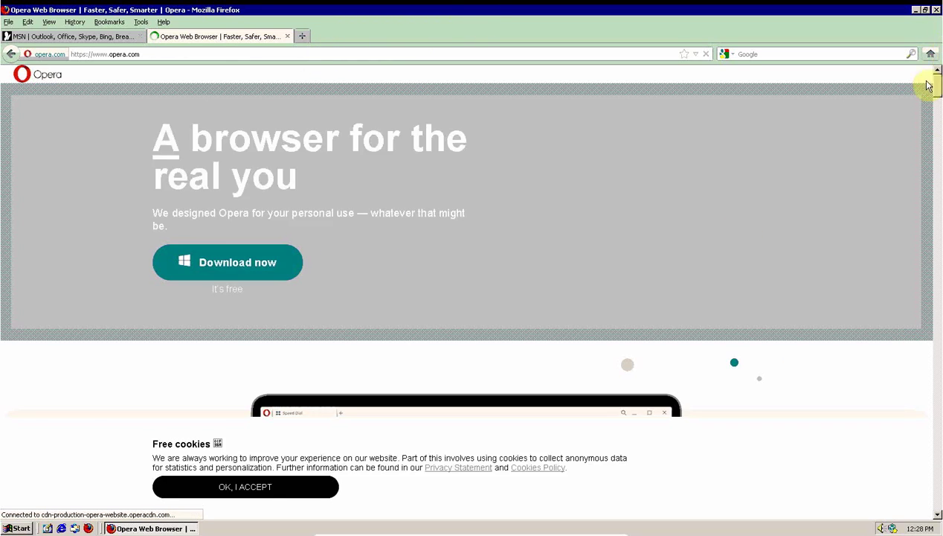
scroll(935, 89, "down", 10)
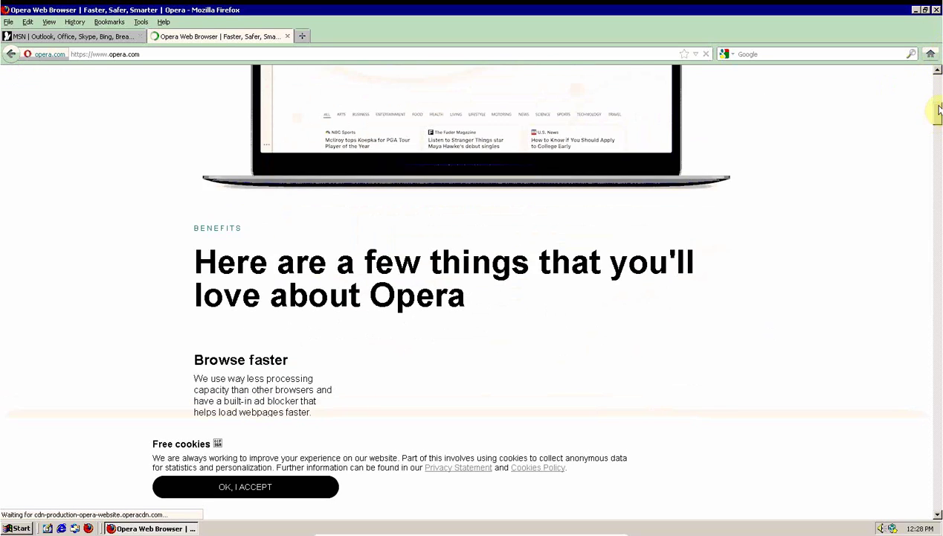
scroll(937, 110, "up", 10)
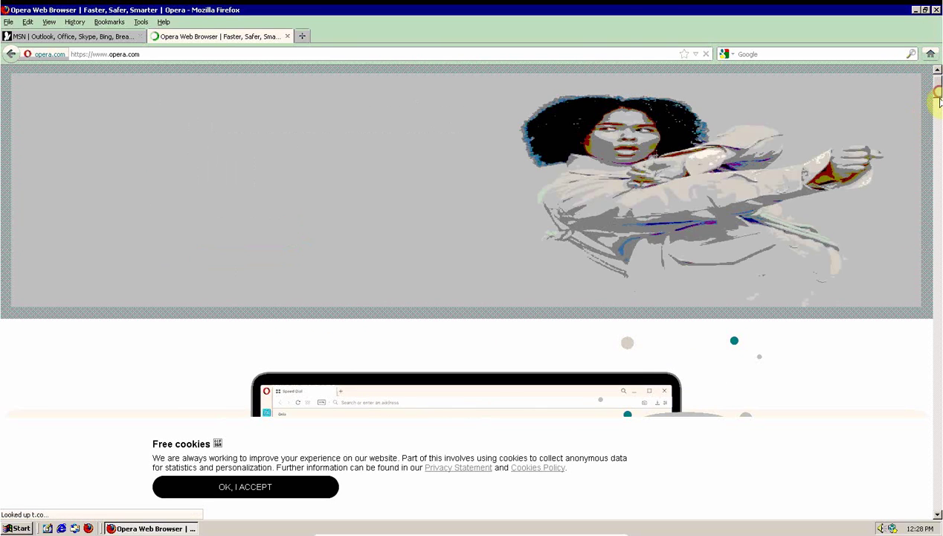
scroll(937, 111, "down", 5)
left_click_drag(939, 111, 937, 143)
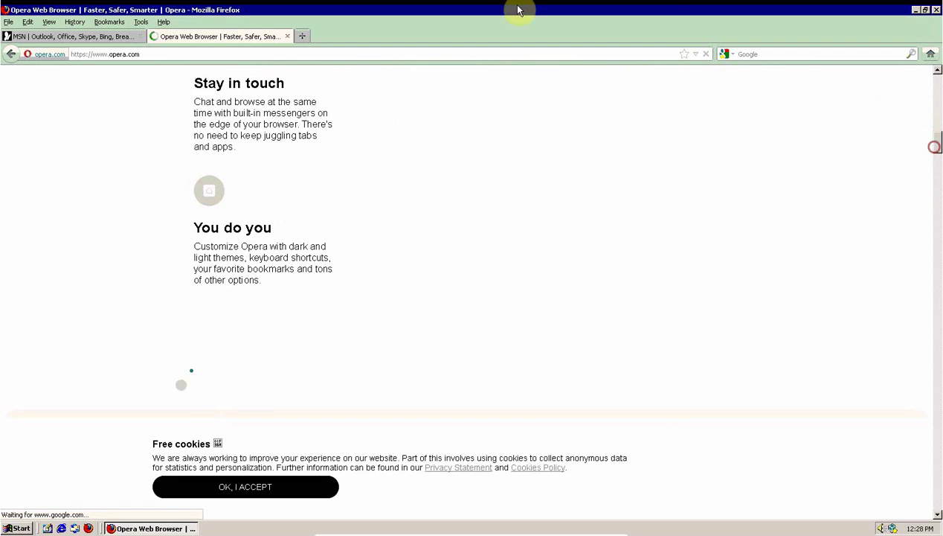
left_click(286, 36)
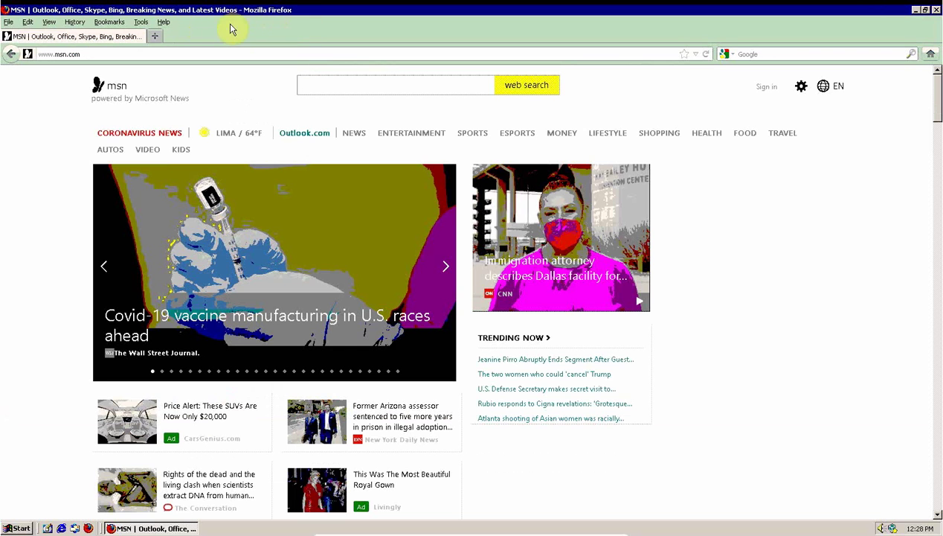
Step: Open office.com in a new tab and retry the failed load
left_click(152, 37)
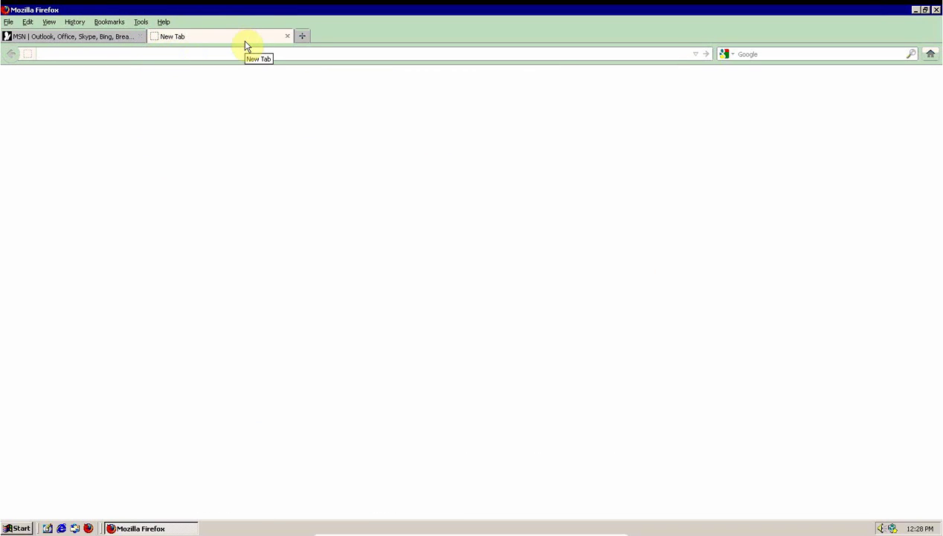
type("office.com")
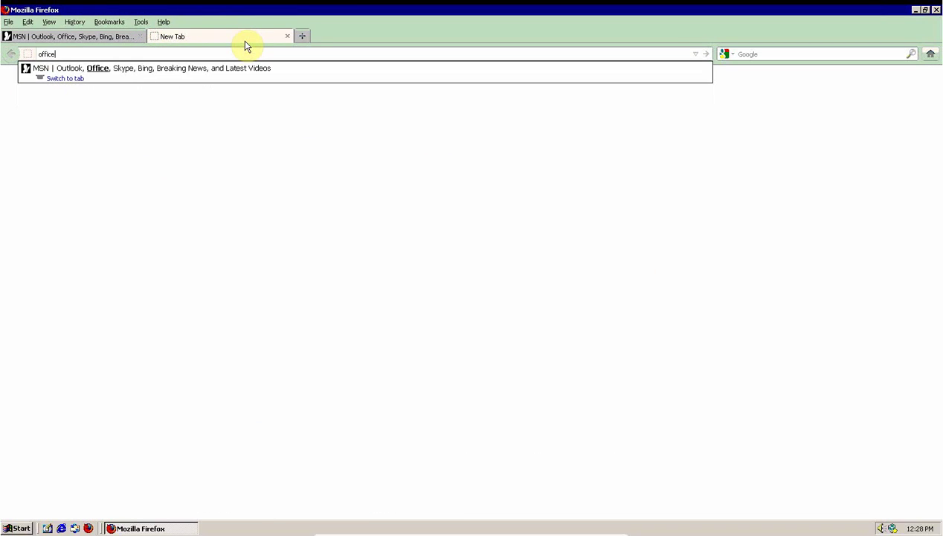
key("Return")
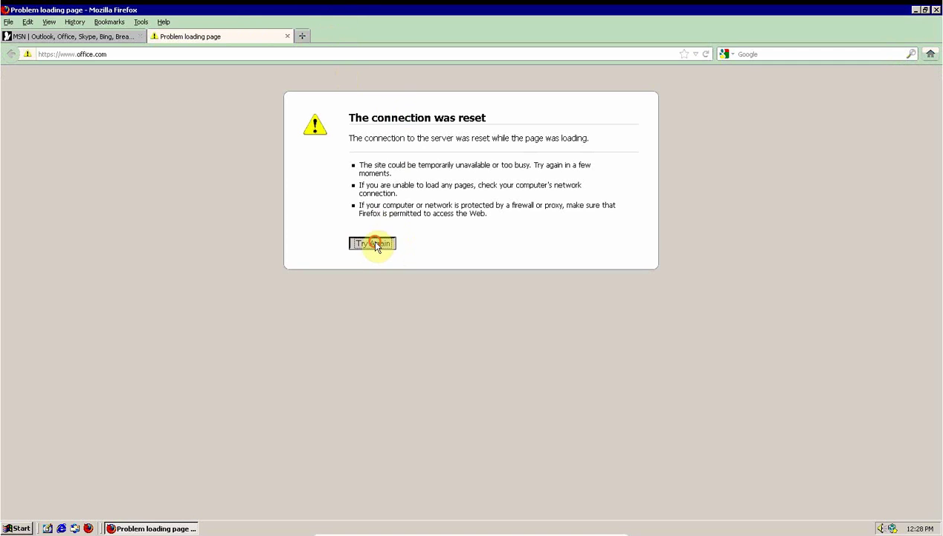
left_click(372, 243)
Step: Search 'office' from the address bar, retry, then force-close the frozen Firefox with End Now
left_click(324, 49)
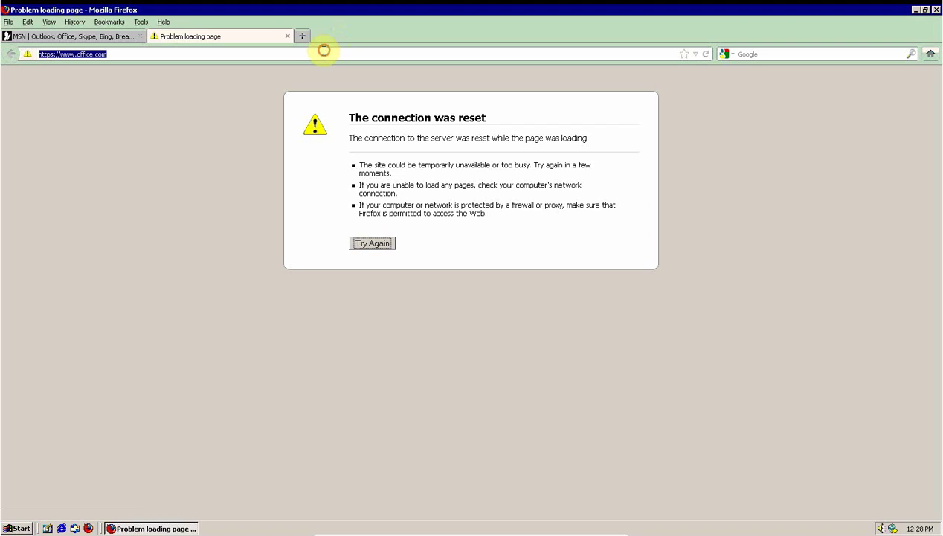
key("BackSpace")
type("office")
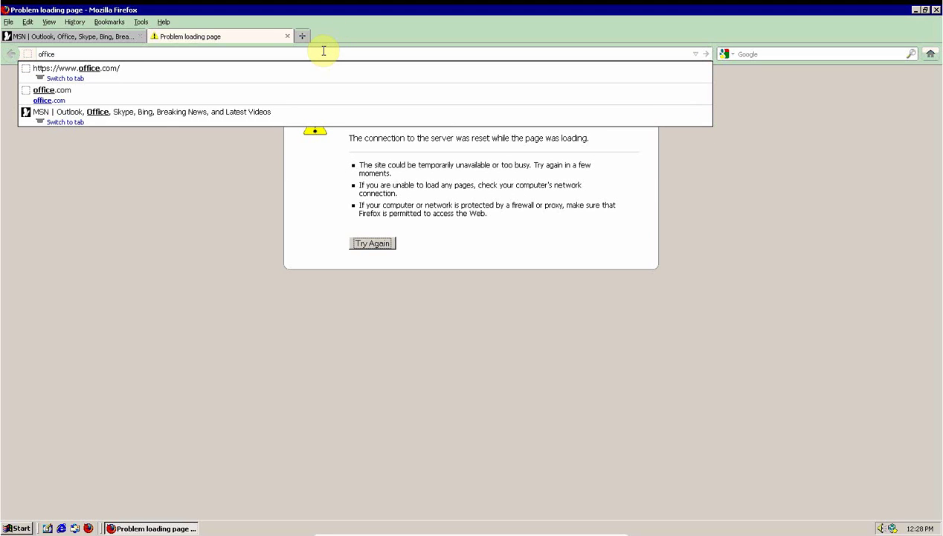
key("BackSpace")
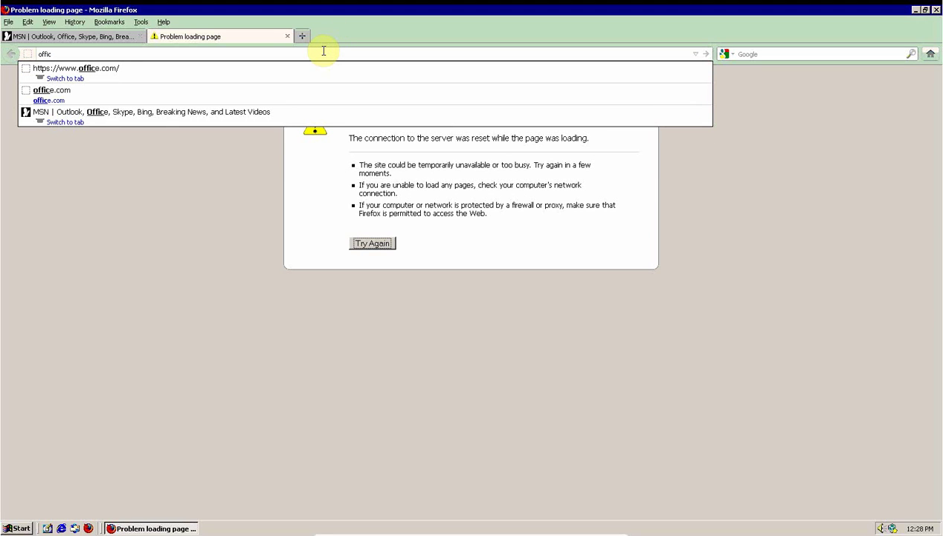
type("e")
key("Return")
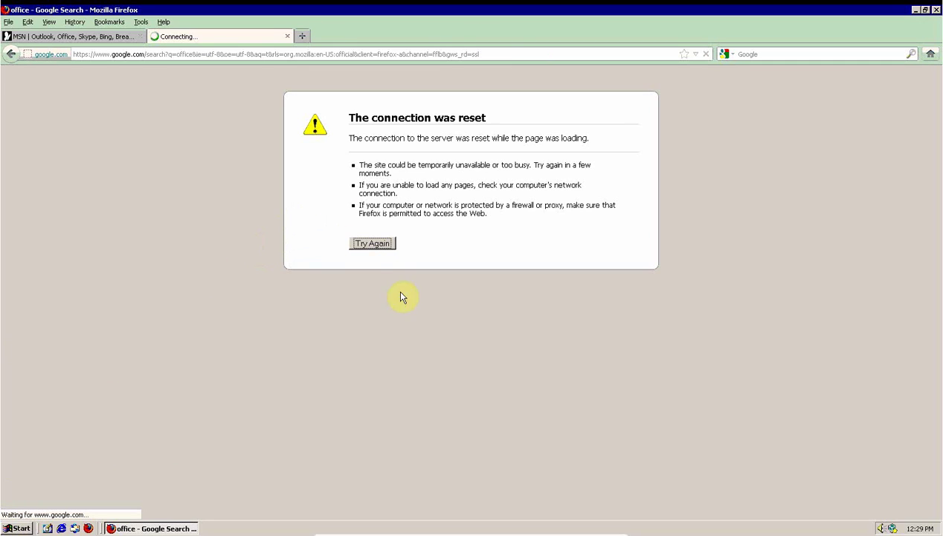
left_click(376, 244)
left_click(937, 10)
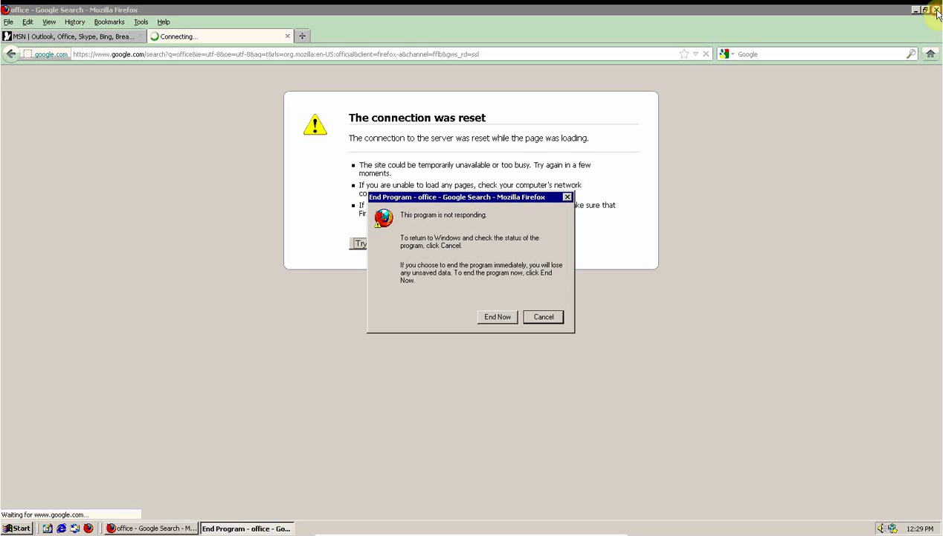
left_click(498, 317)
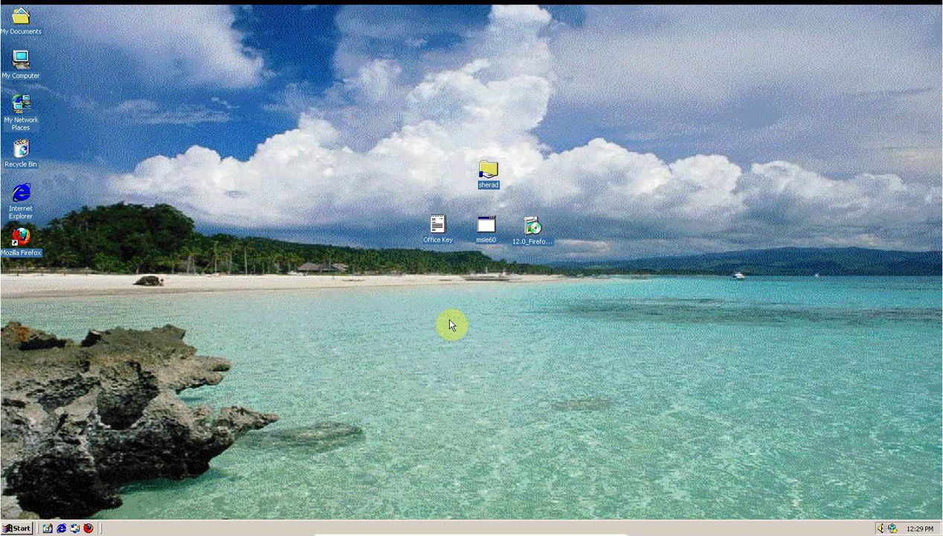
Step: Relaunch Firefox from its desktop icon, close the stalled office.com tab, and empty the address bar
double_click(23, 240)
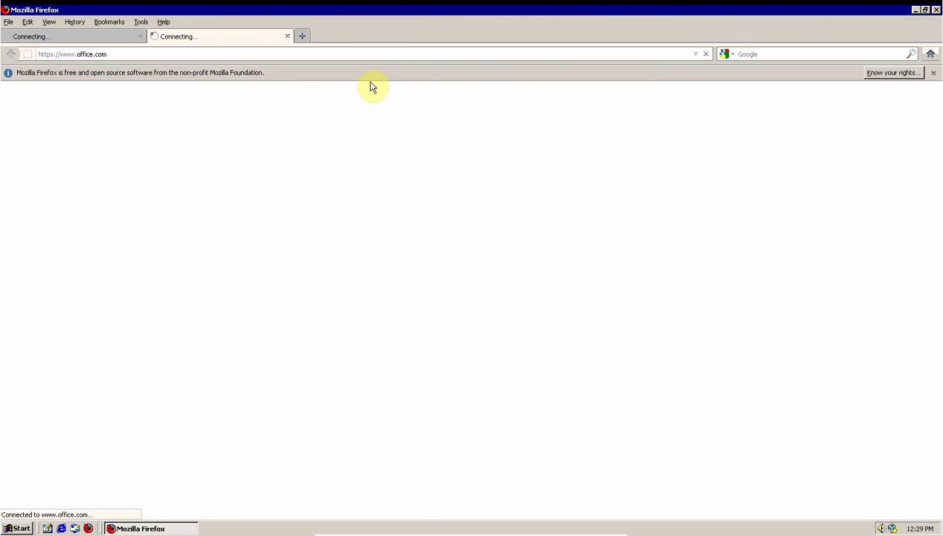
left_click(288, 35)
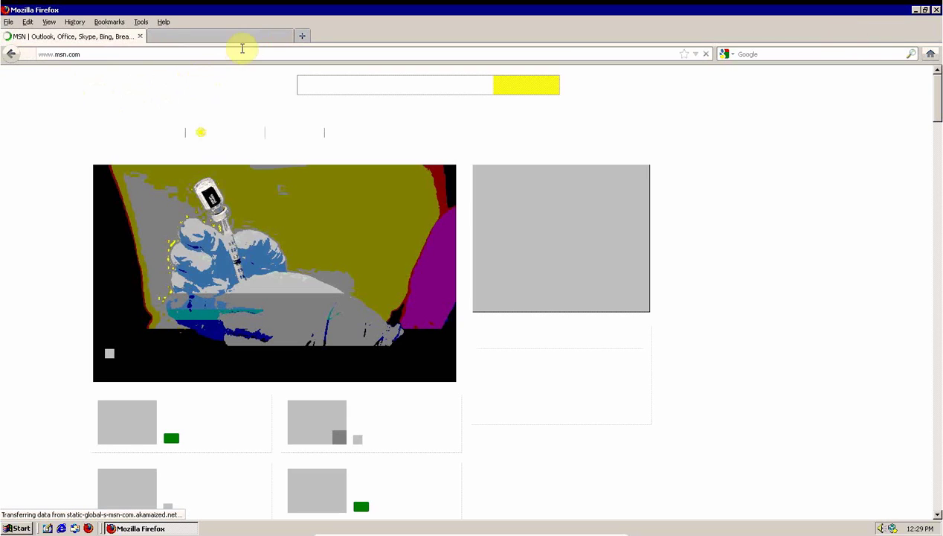
left_click(184, 55)
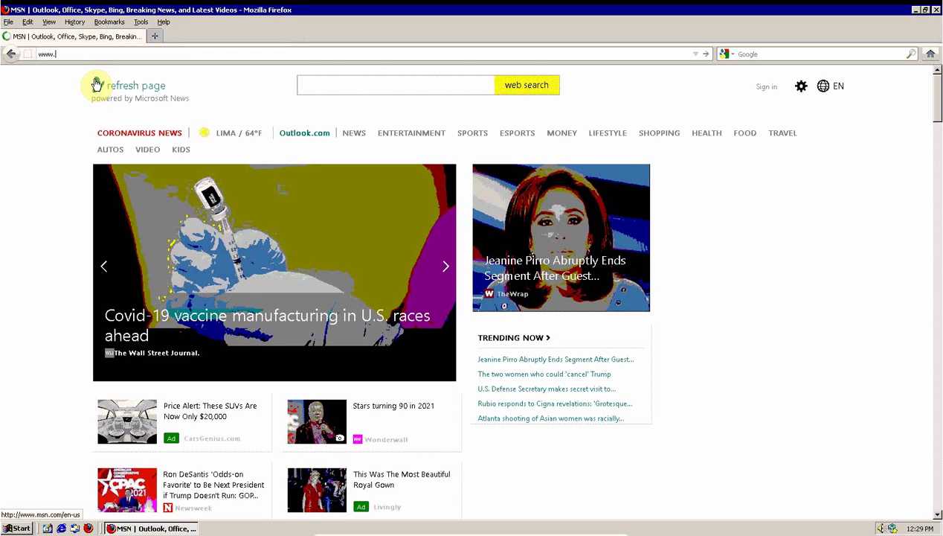
key("BackSpace")
key("BackSpace")
key("BackSpace")
key("BackSpace")
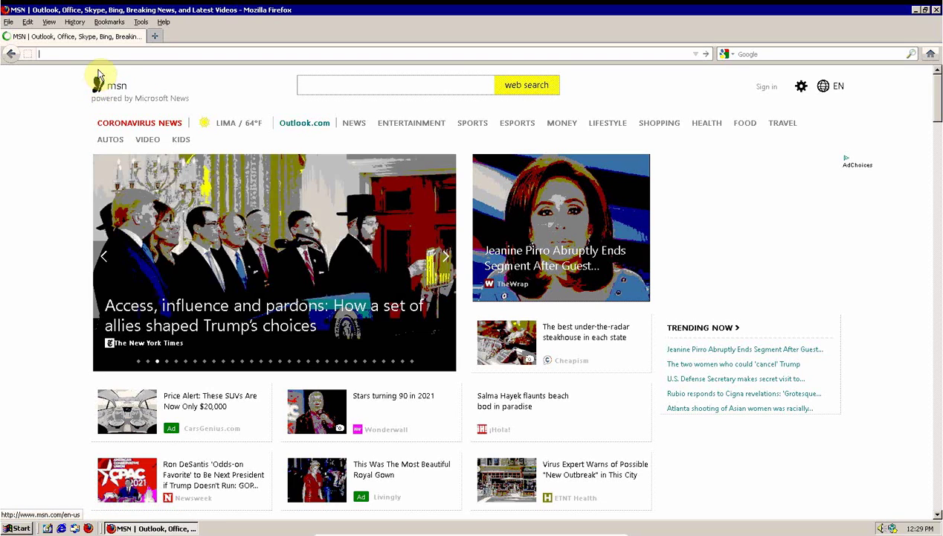
type("f")
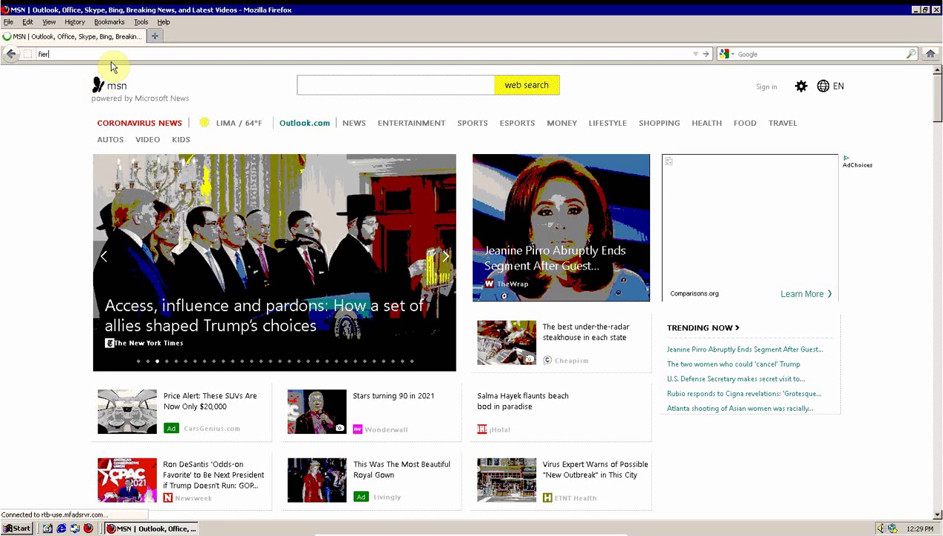
key("BackSpace")
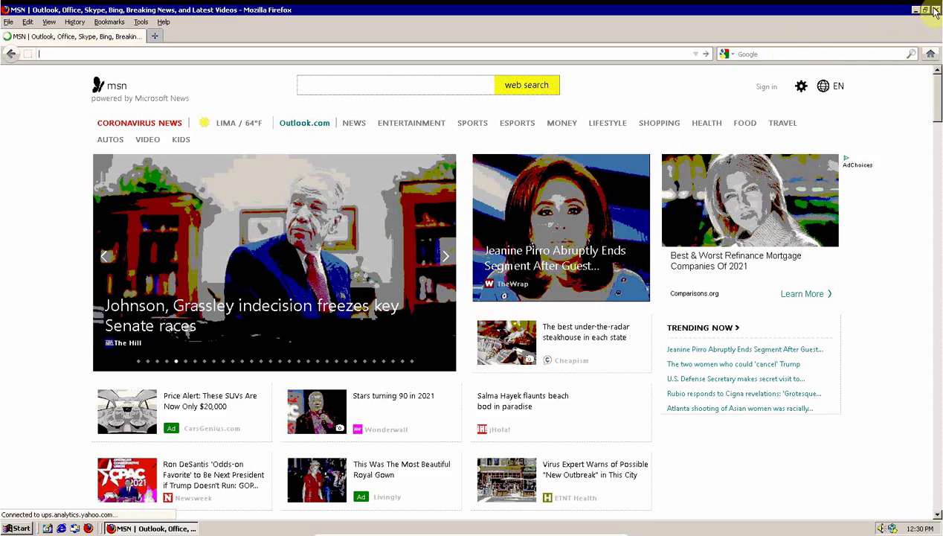
Step: Close Firefox, run msie60, then browse the IE 6.0 Full folder and IEAK6 details before closing it
left_click(936, 11)
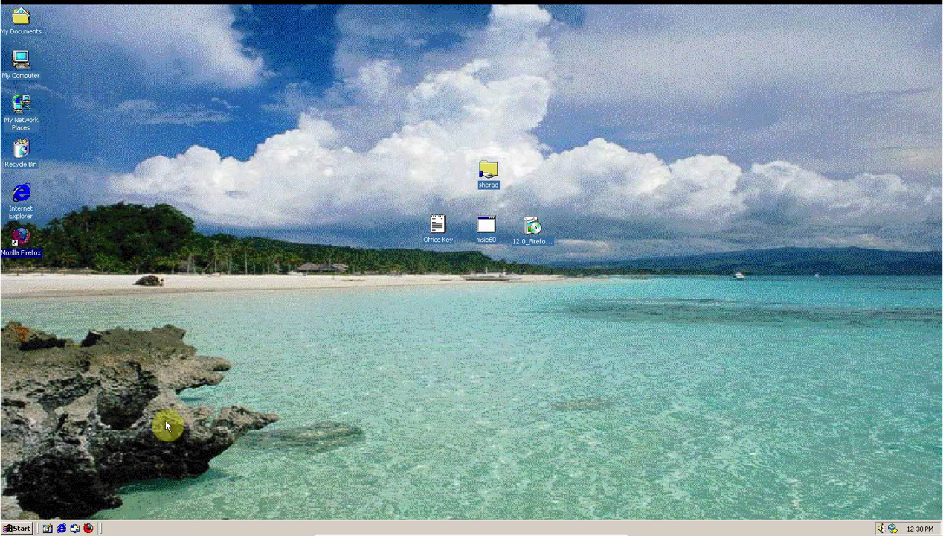
double_click(485, 239)
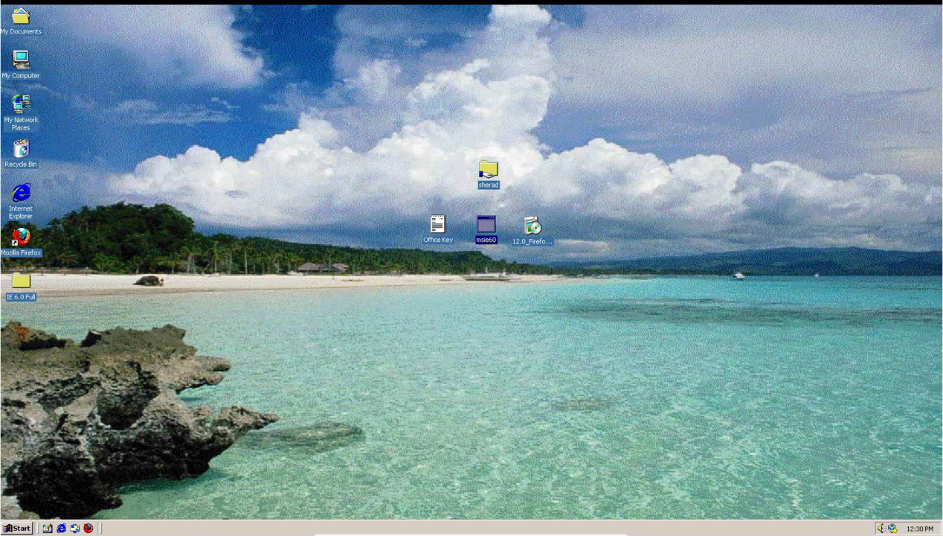
left_click(20, 284)
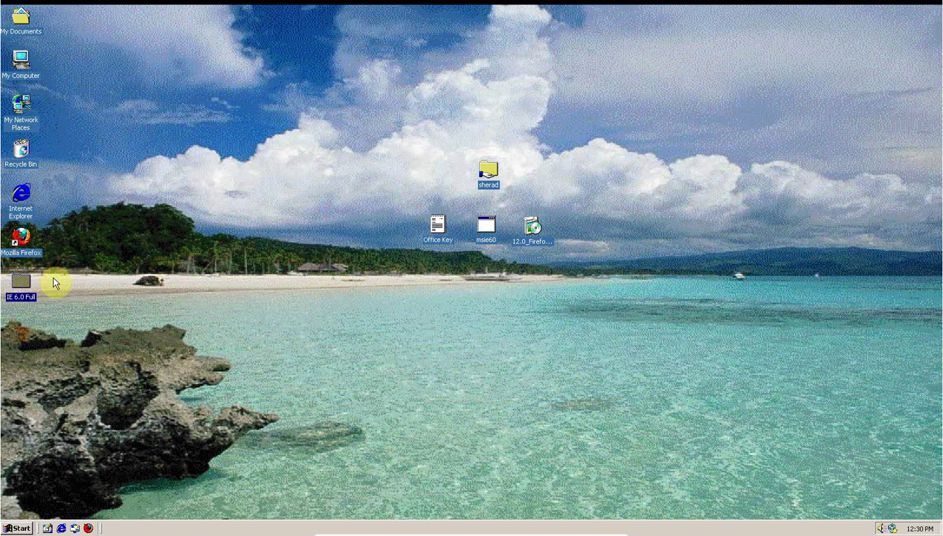
double_click(21, 280)
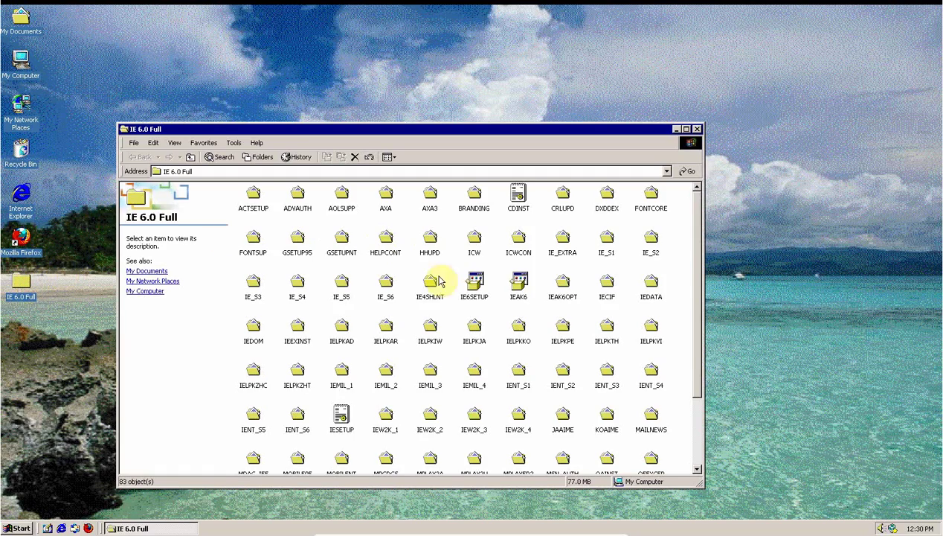
scroll(439, 281, "down", 3)
scroll(341, 426, "up", 3)
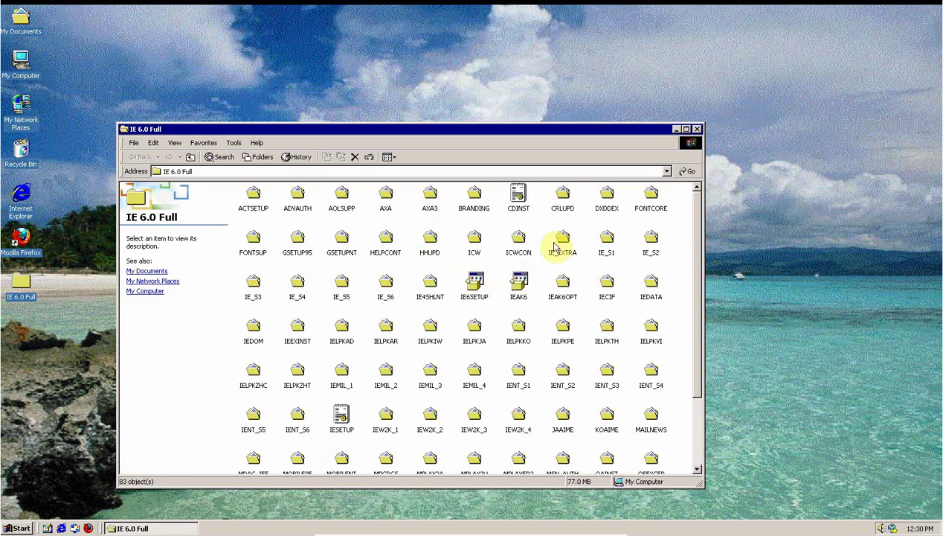
left_click(510, 281)
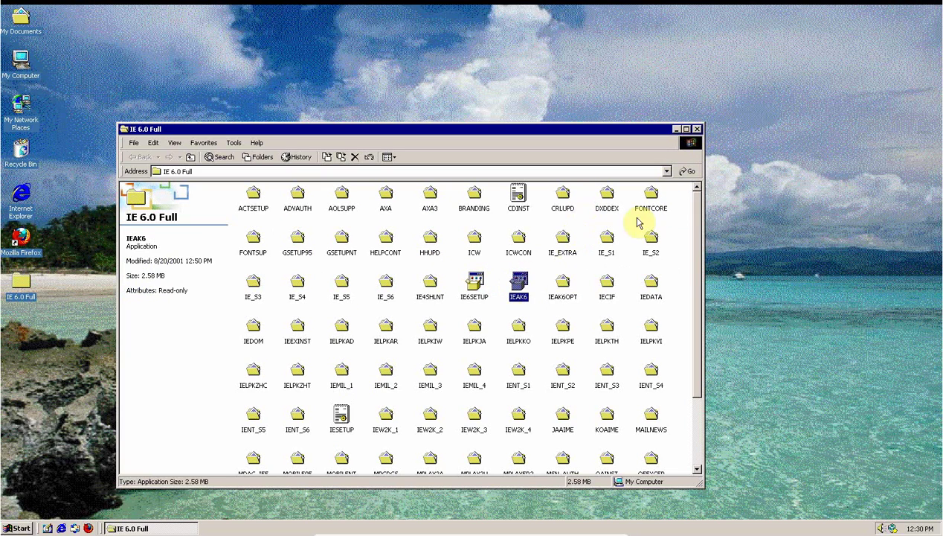
left_click(697, 129)
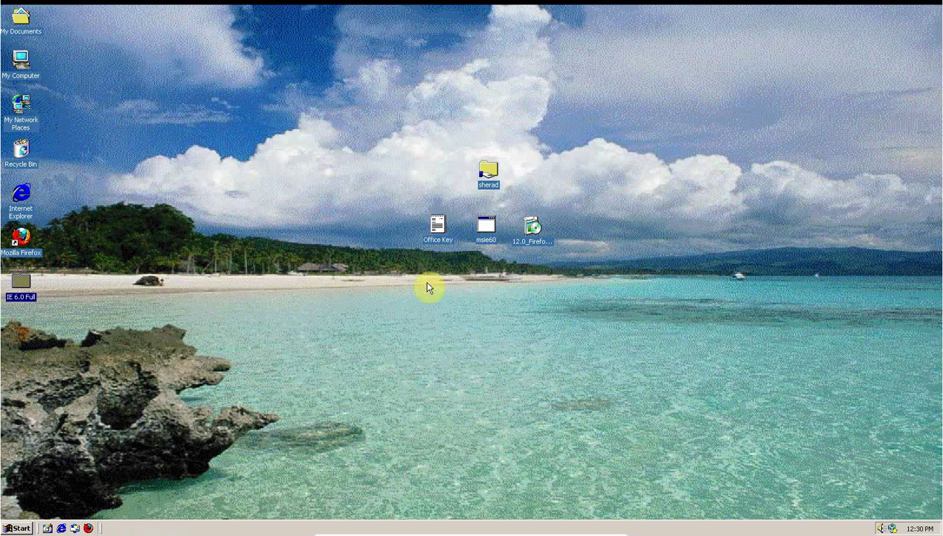
Step: Run msie60, confirm replacing ACTSETUP.CAB and ADVAUTH.CAB, try 'all', then close the console
double_click(482, 229)
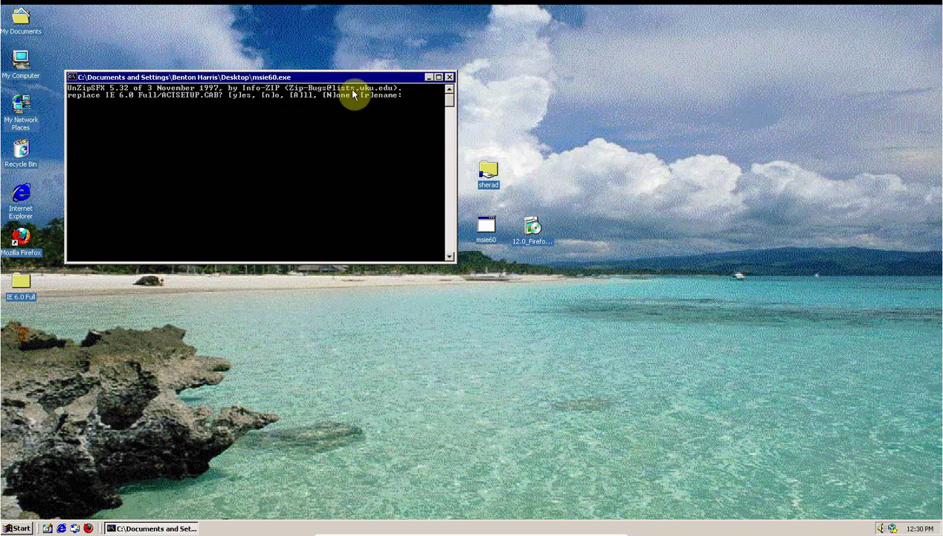
type("yes")
key("Return")
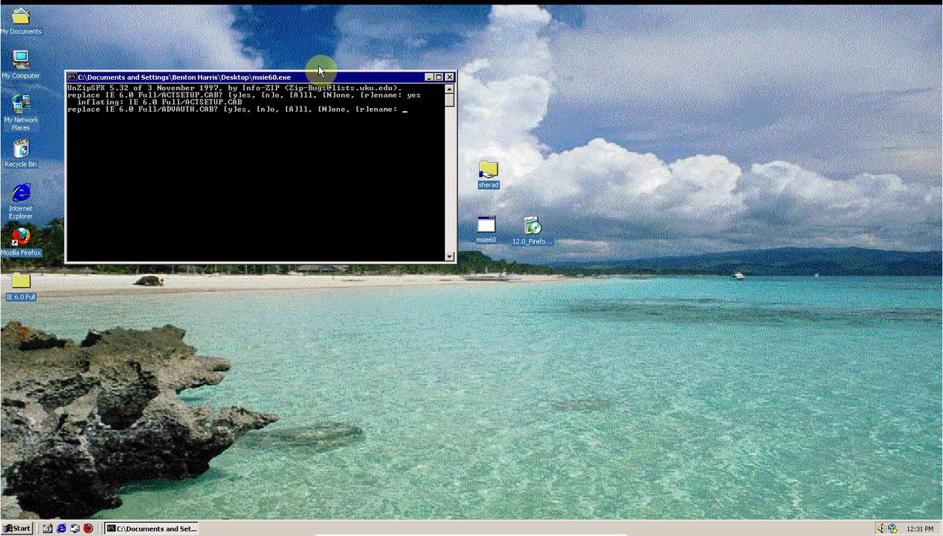
type("yles")
key("Return")
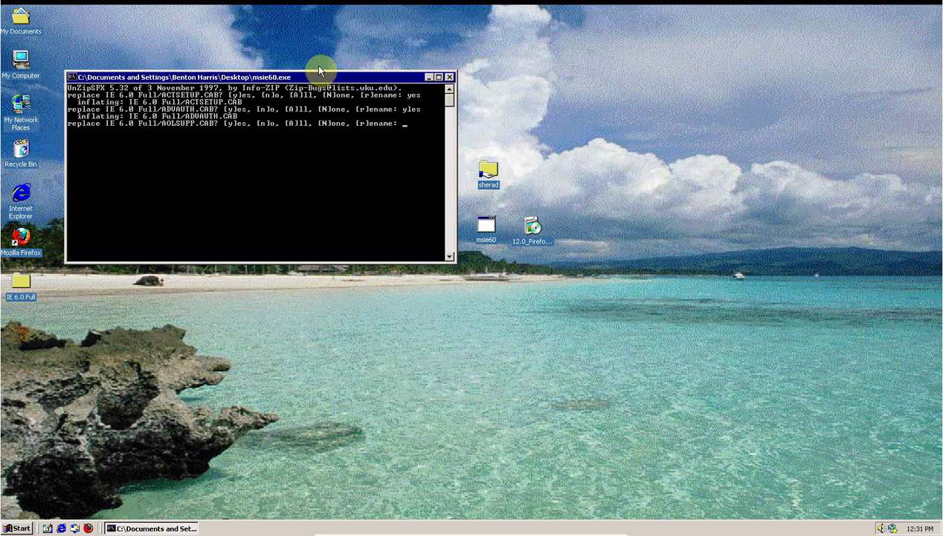
type("all")
key("Return")
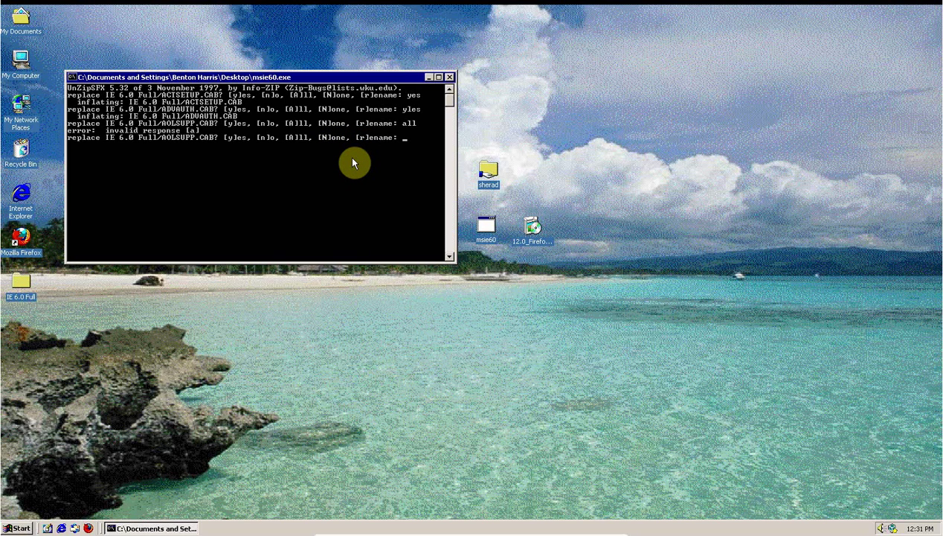
type("ajll")
key("Return")
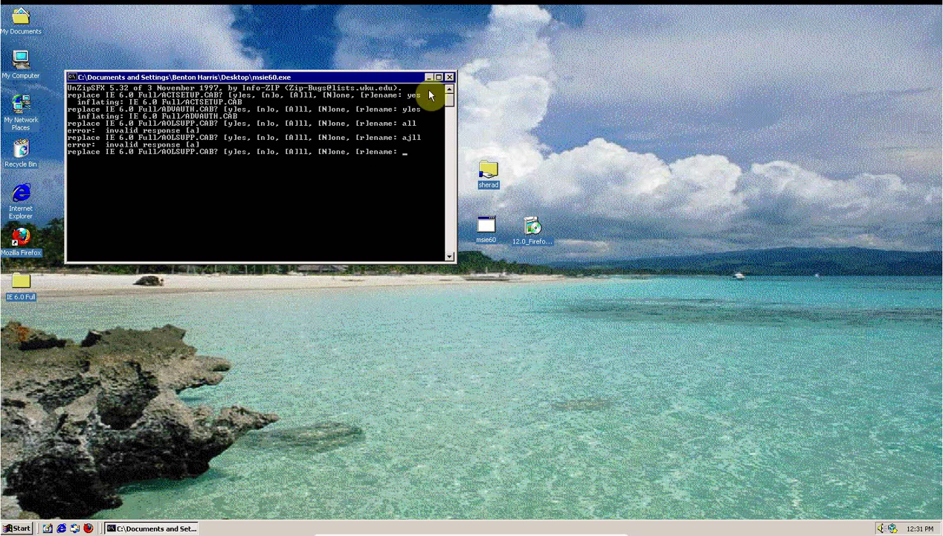
left_click(449, 78)
double_click(21, 281)
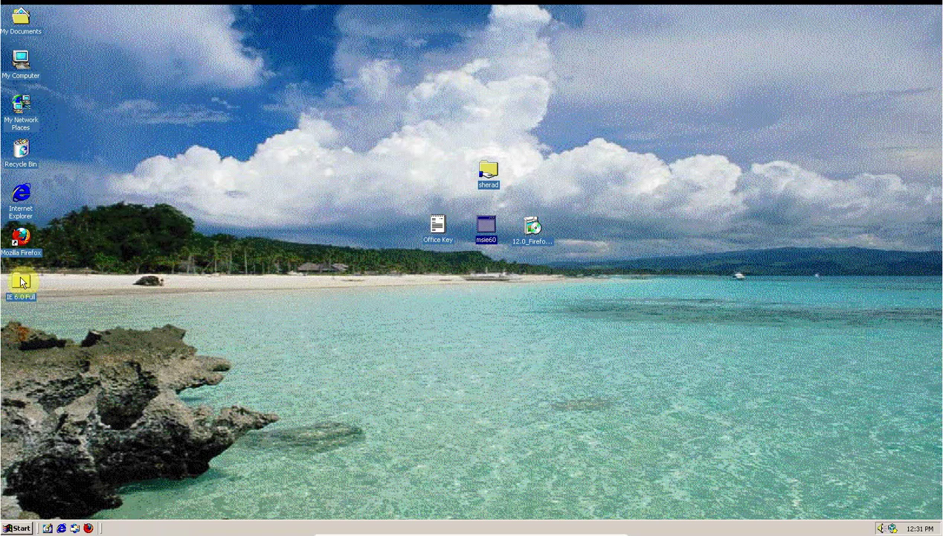
Step: Read the IESETUP file in Notepad and close it
scroll(457, 362, "down", 3)
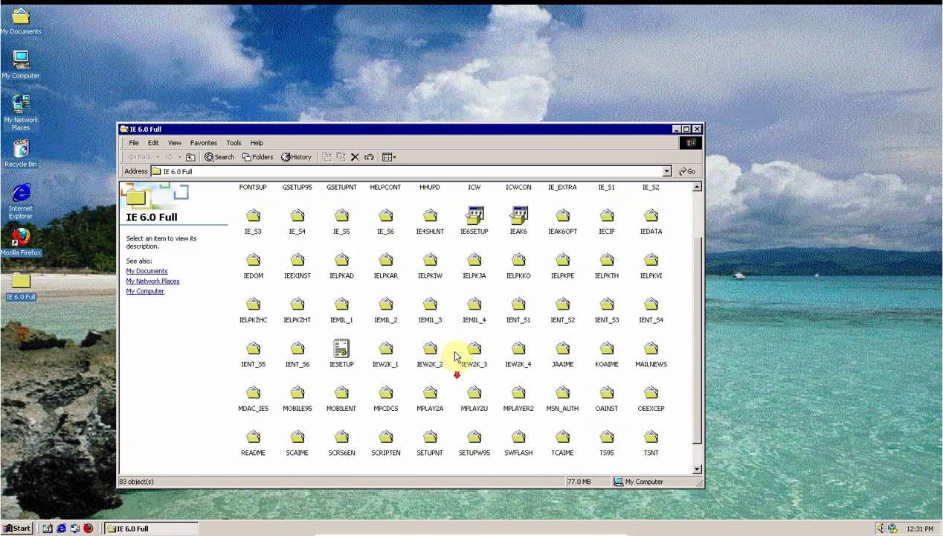
double_click(333, 332)
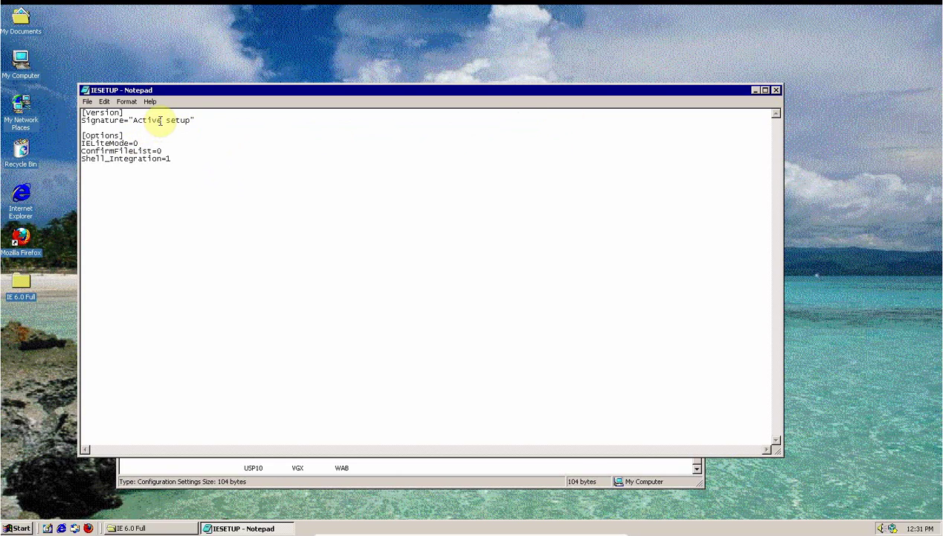
left_click(776, 90)
Step: Launch Internet Explorer, decline default browser, confirm version 5 in Help > About, and close it
left_click(20, 197)
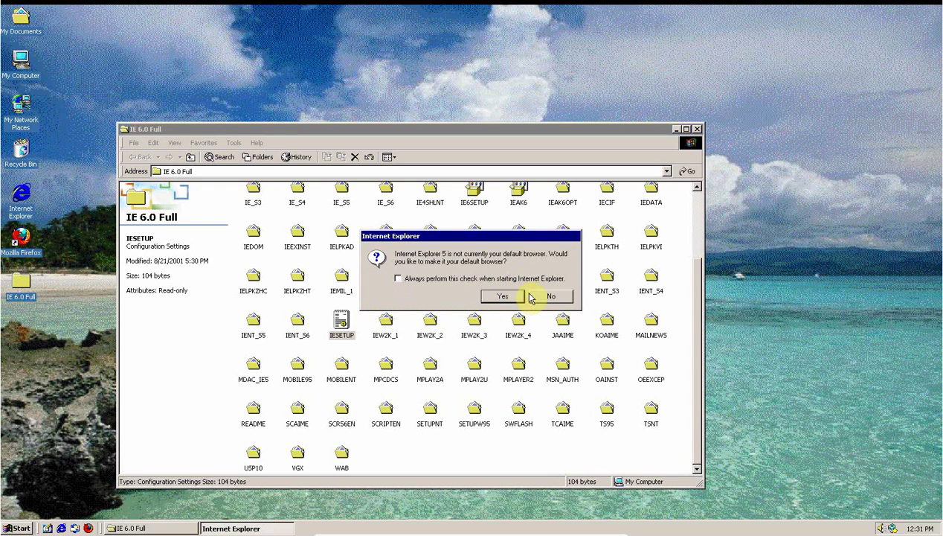
left_click(542, 296)
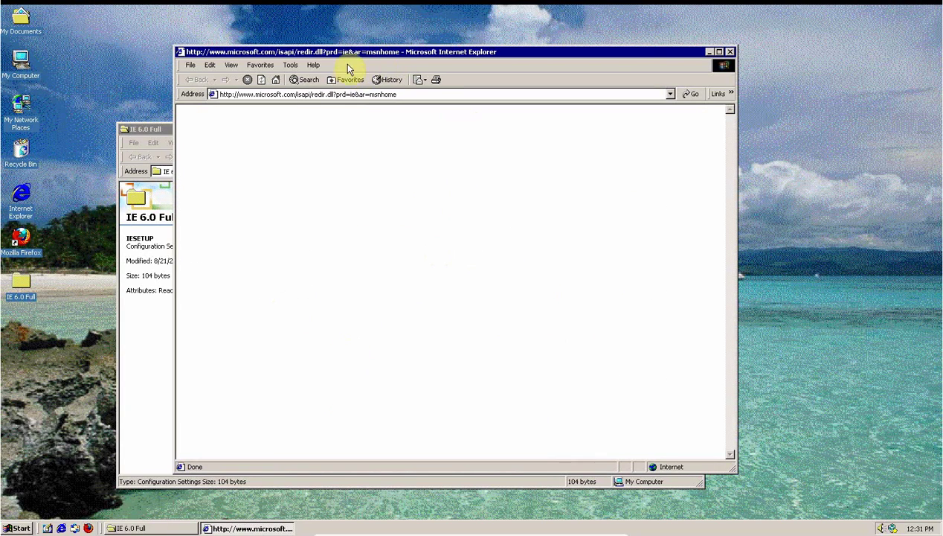
left_click(313, 64)
left_click(360, 144)
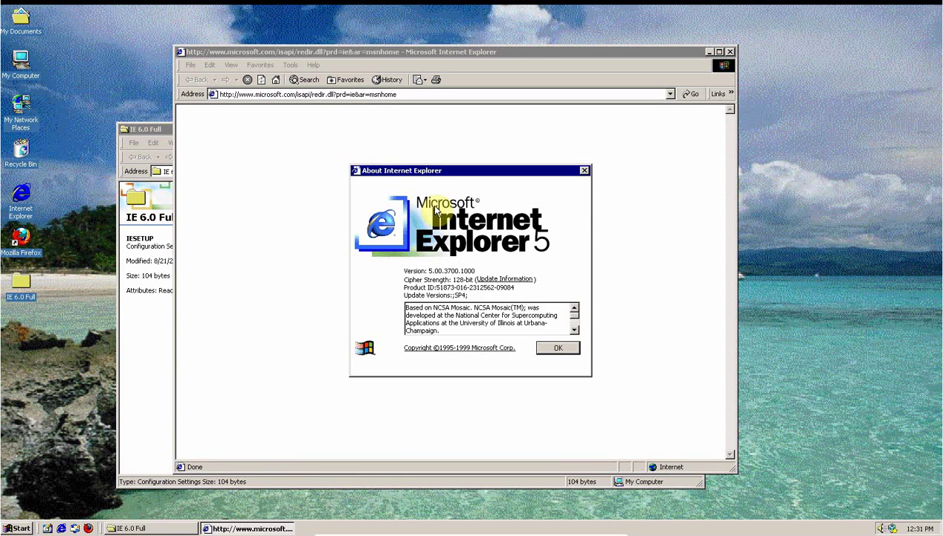
left_click(558, 348)
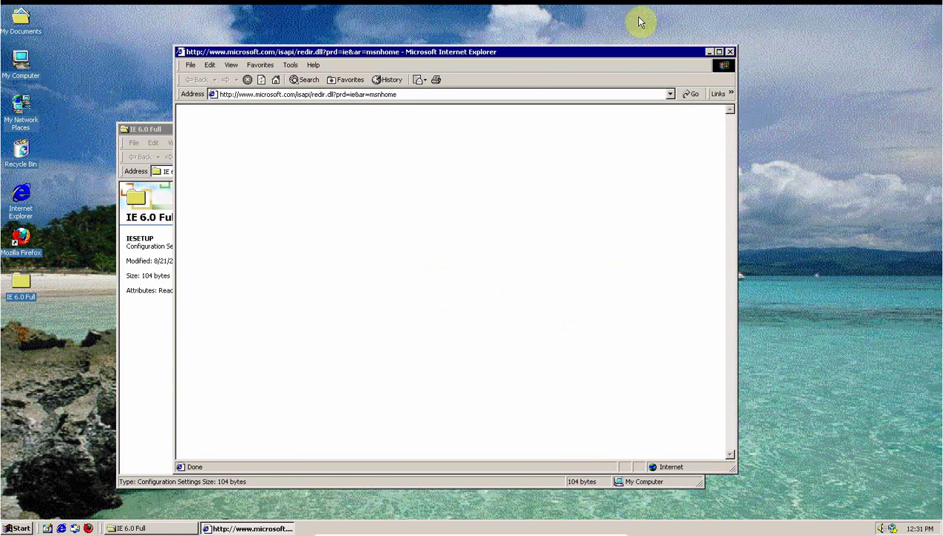
left_click(731, 52)
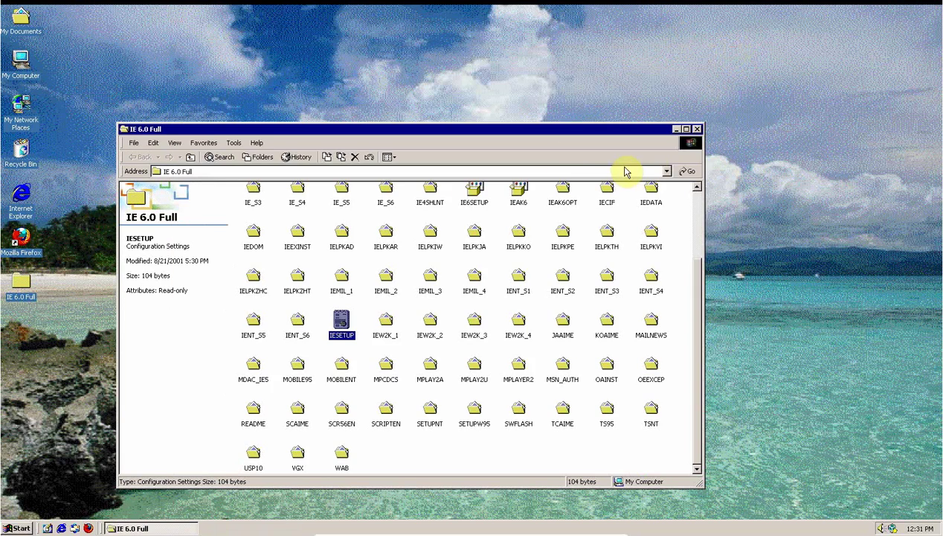
Step: Run IE6SETUP, accept the licence agreement, and start installing Internet Explorer 6 on Windows 2000
scroll(498, 320, "up", 3)
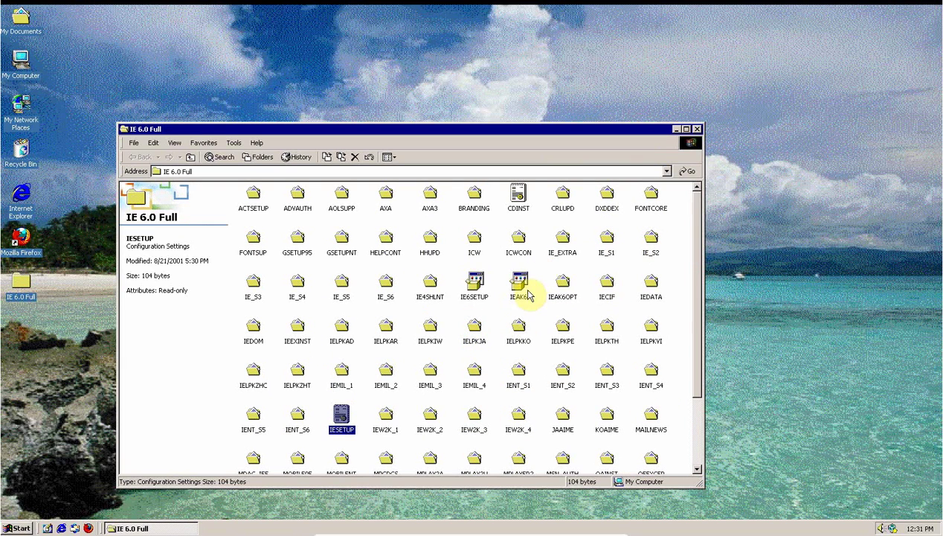
left_click(471, 287)
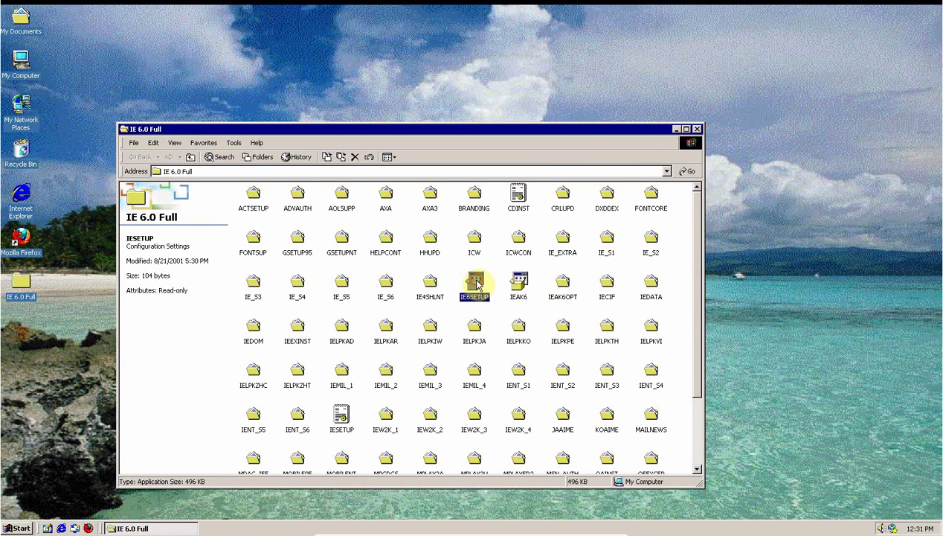
double_click(476, 280)
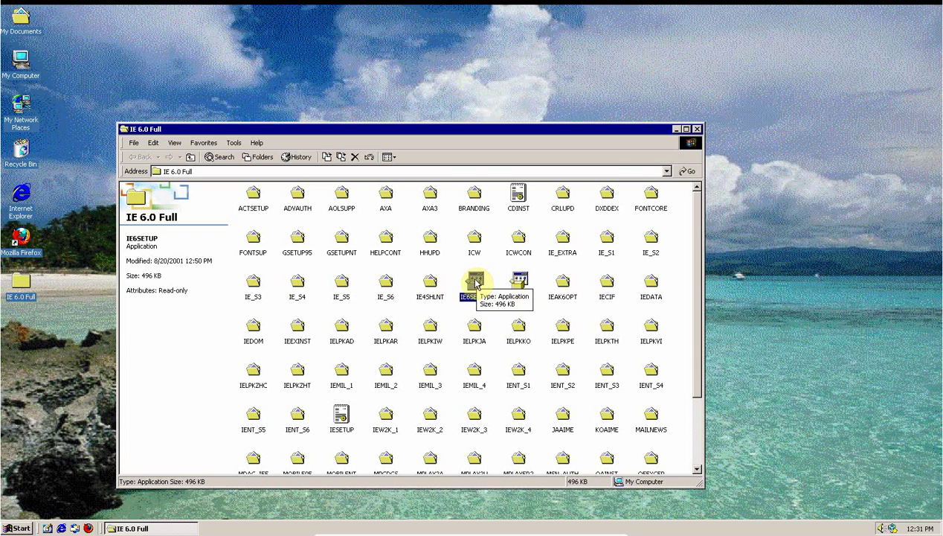
left_click(435, 317)
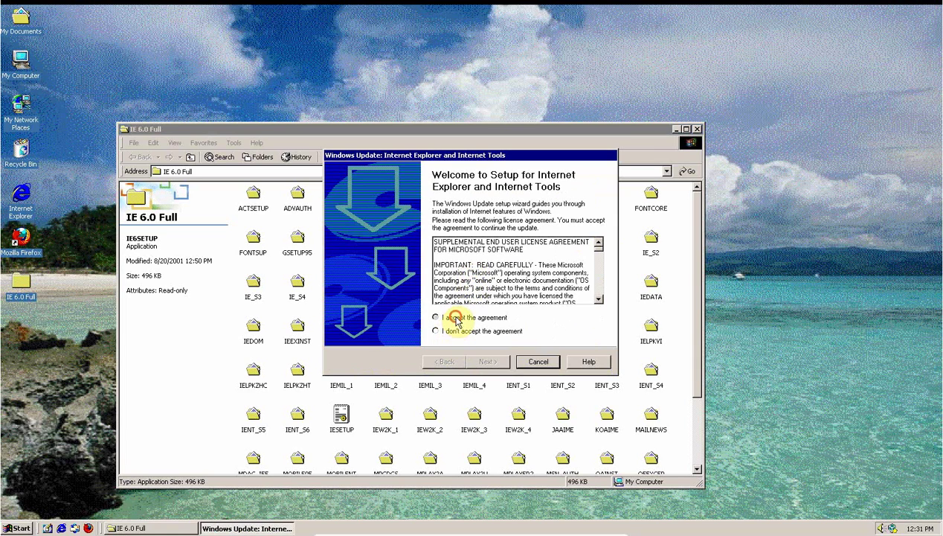
left_click(489, 363)
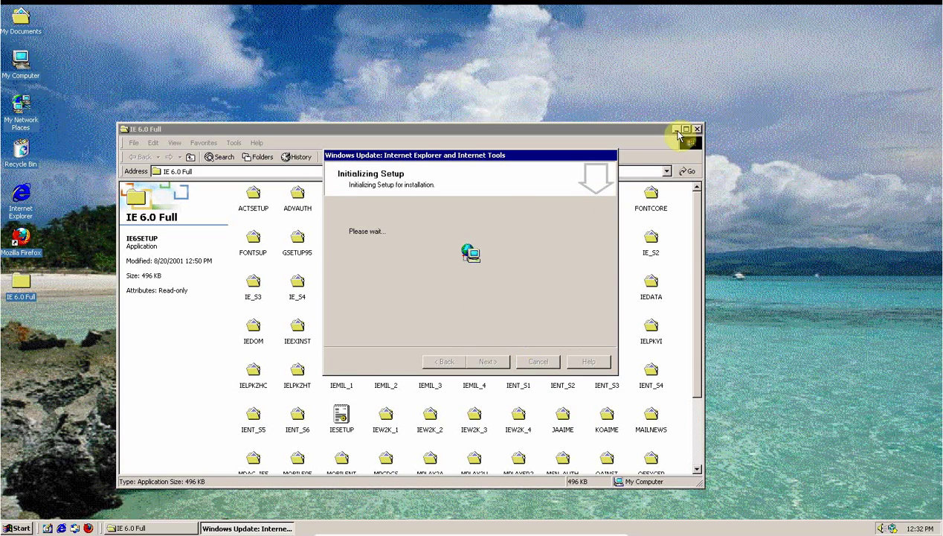
left_click(675, 130)
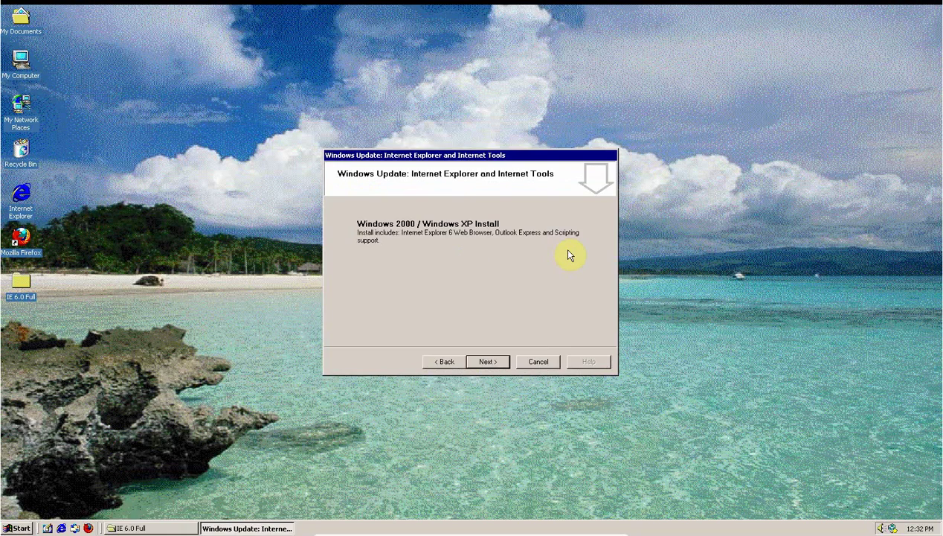
left_click(486, 361)
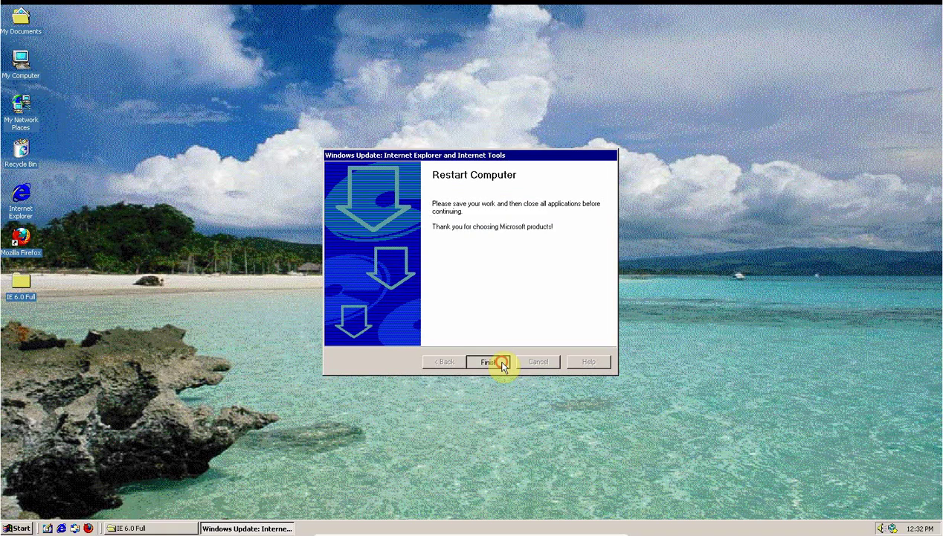
Step: Finish IE6 Setup, close the IE 6.0 Full folder, and end the hung program so Windows restarts
left_click(501, 362)
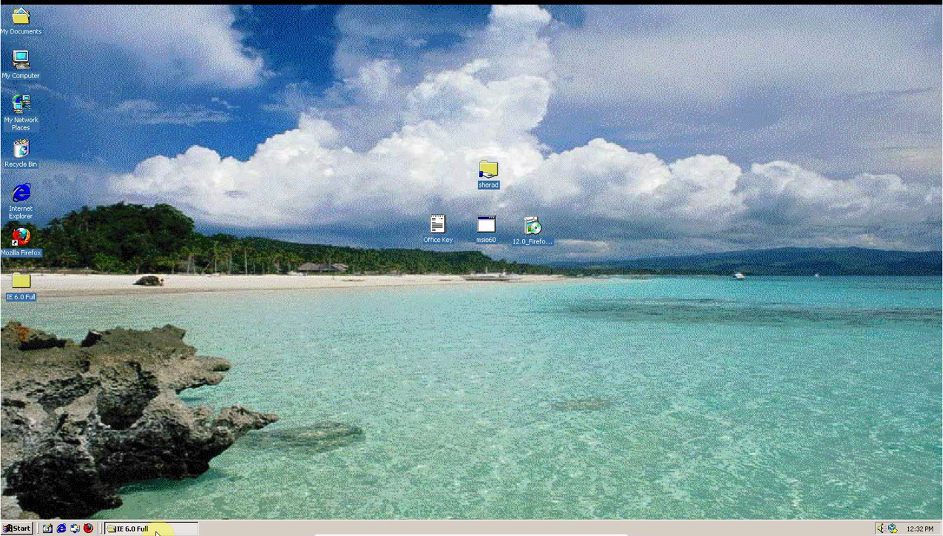
left_click(132, 528)
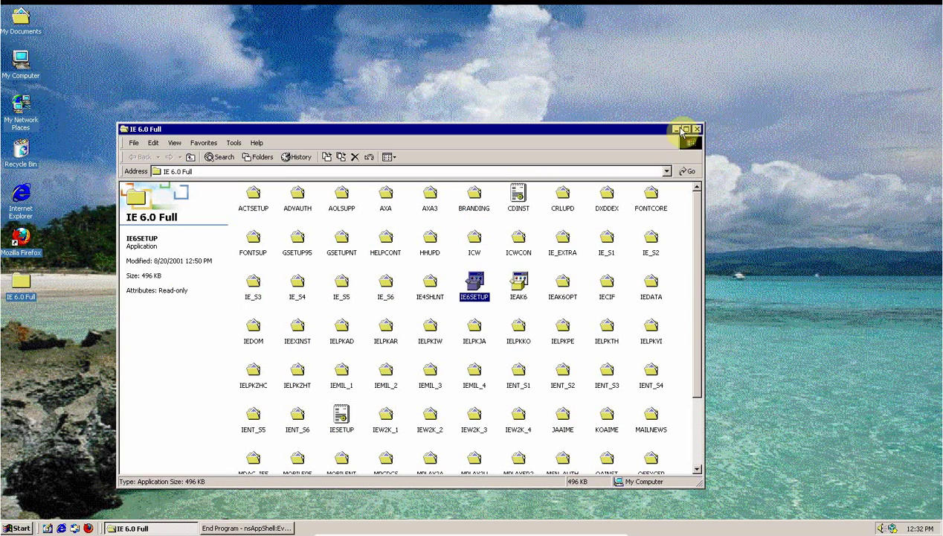
left_click(698, 129)
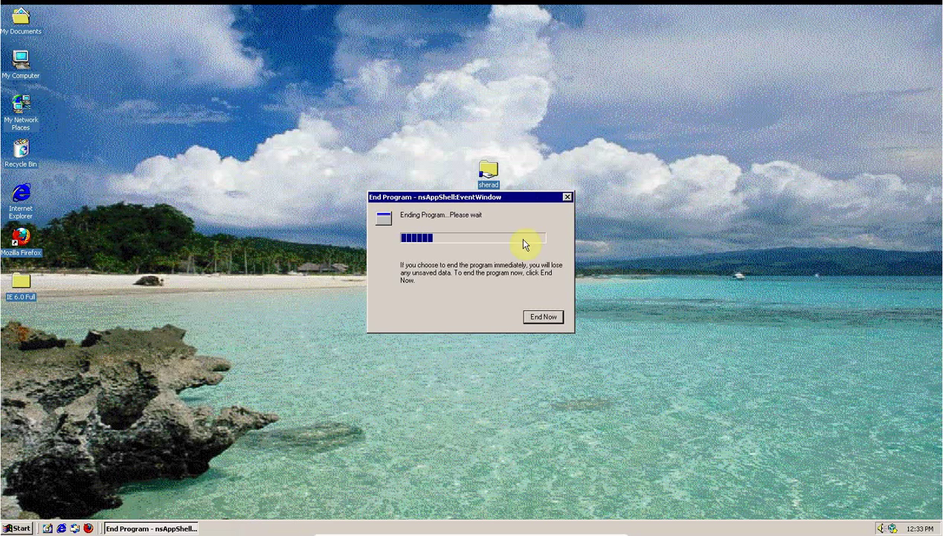
left_click(542, 316)
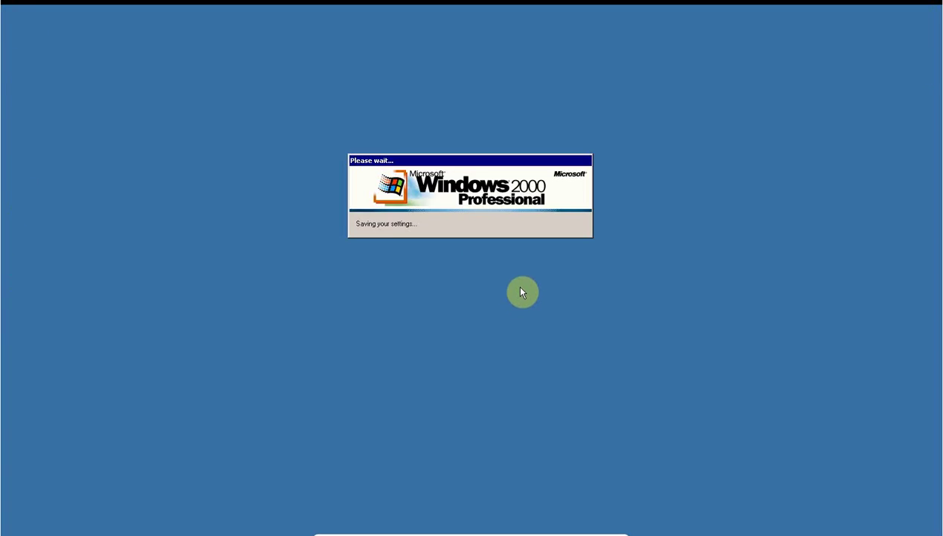
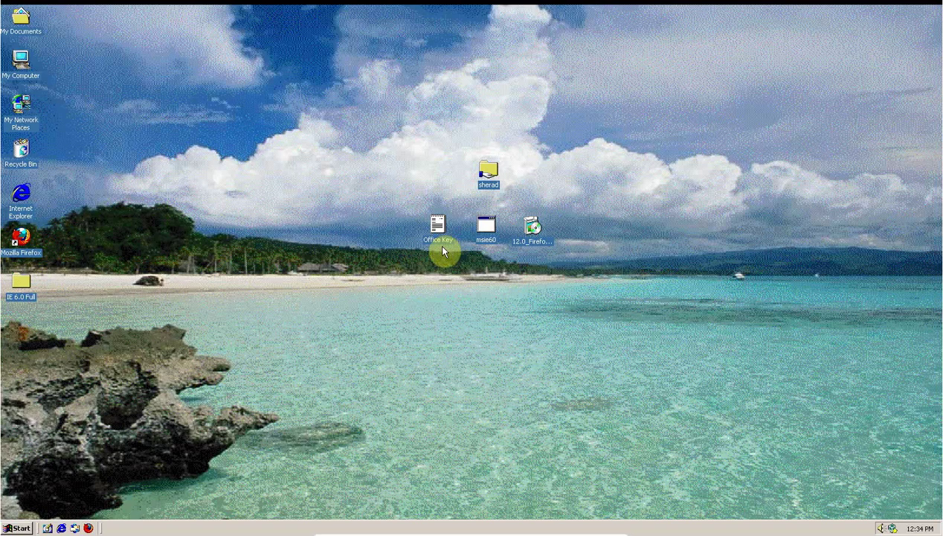
Step: Lower the system volume, restore it to full, and glance at the Start menu
left_click(881, 527)
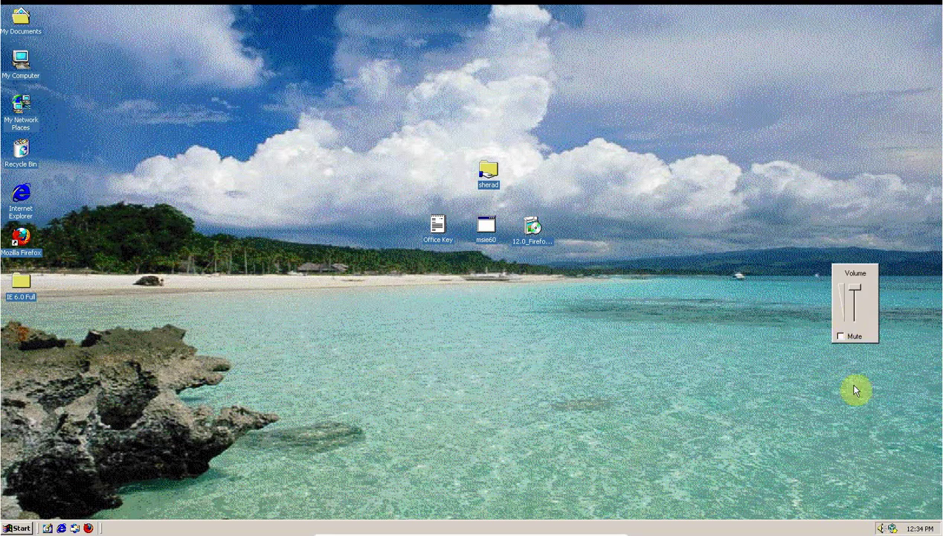
left_click_drag(854, 291, 855, 252)
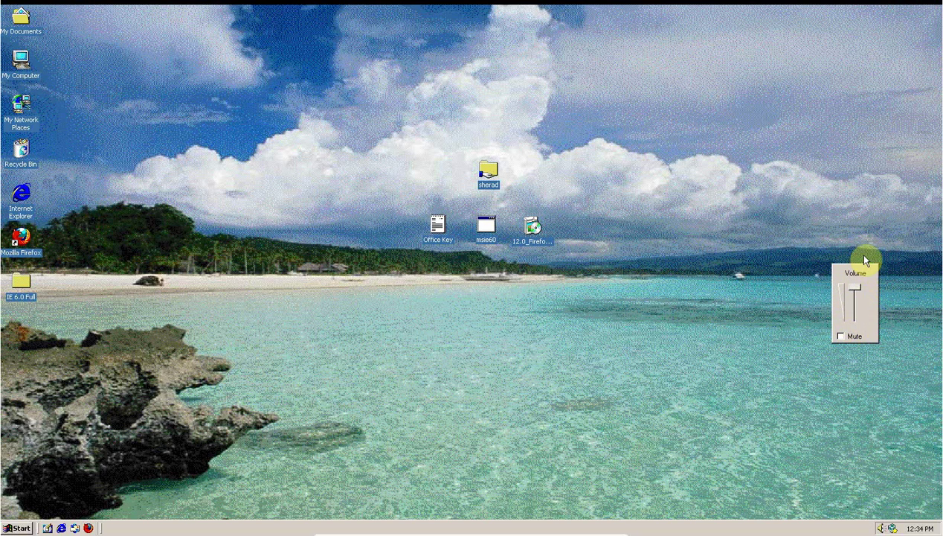
left_click(747, 248)
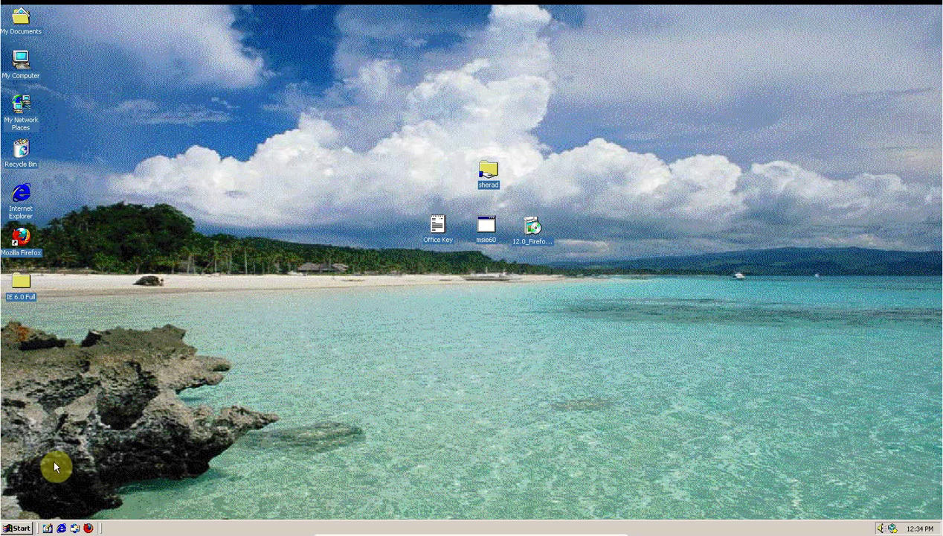
left_click(10, 528)
left_click(11, 528)
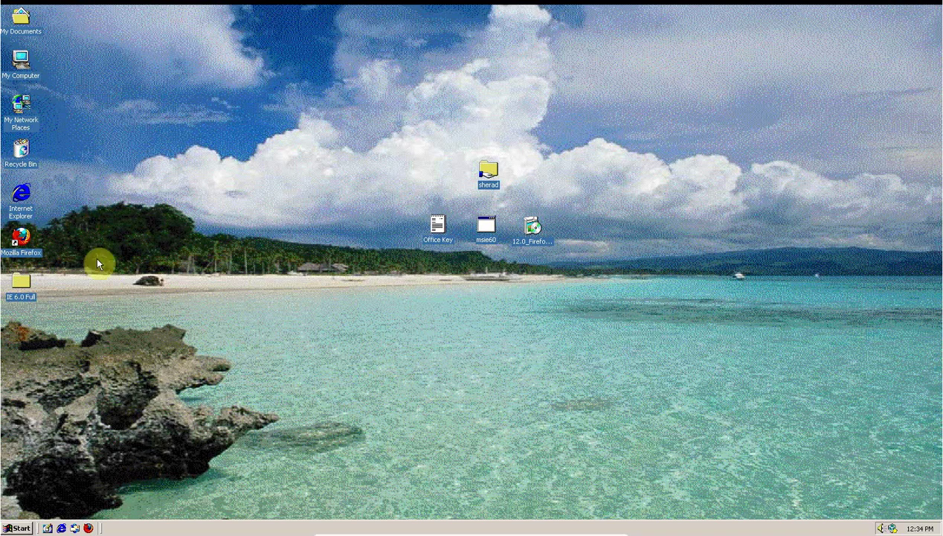
Step: Launch Internet Explorer and confirm in About Internet Explorer that it is version 6.0
double_click(21, 196)
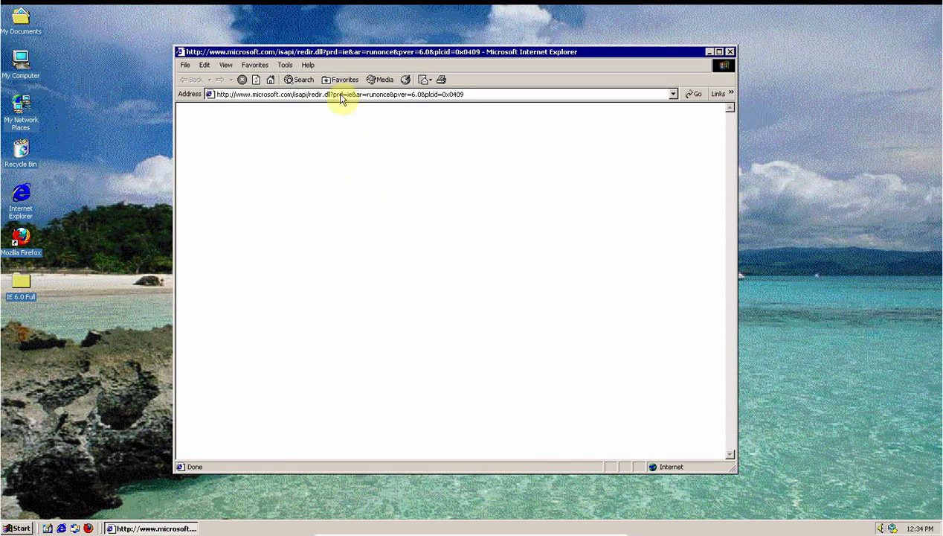
left_click(310, 65)
left_click(324, 132)
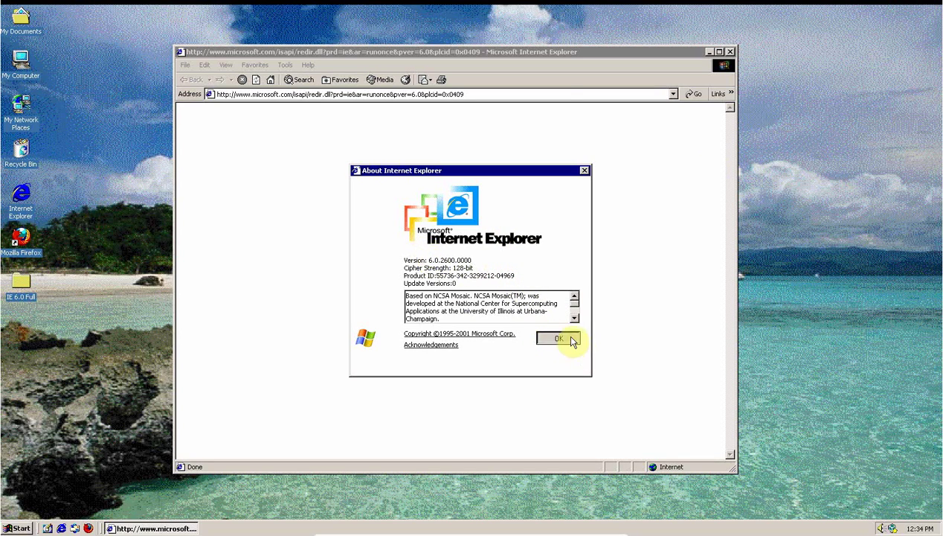
left_click(558, 337)
Step: Maximize the browser and load msn.com from the Address bar
left_click(718, 53)
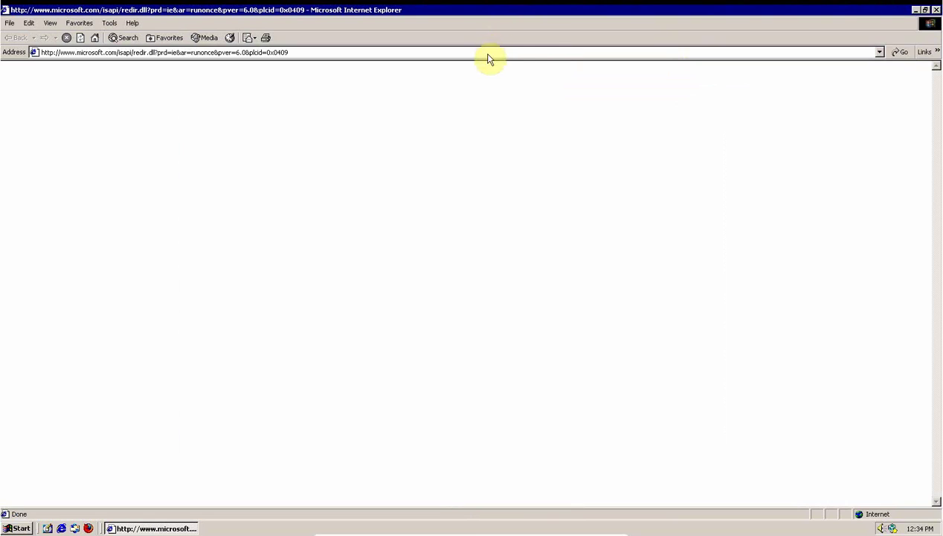
left_click(490, 54)
key("Delete")
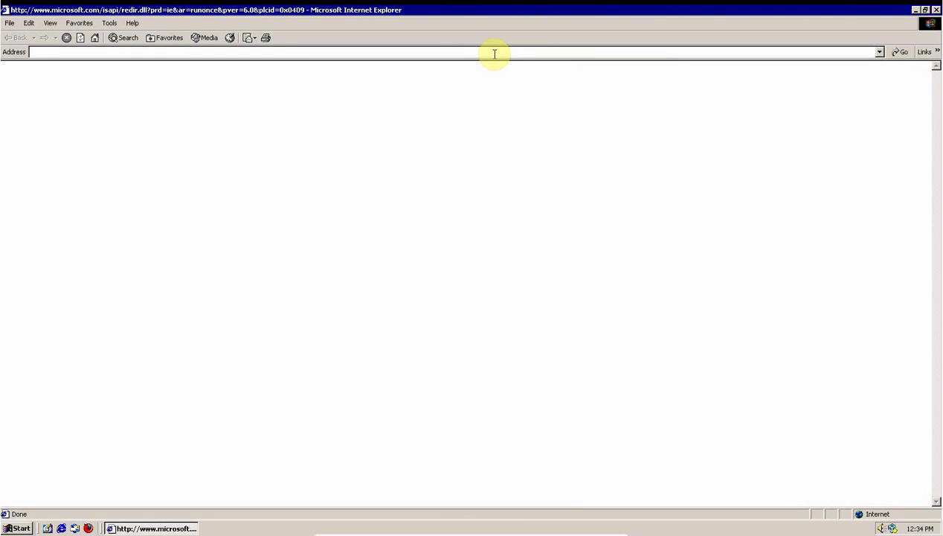
type("msn.c")
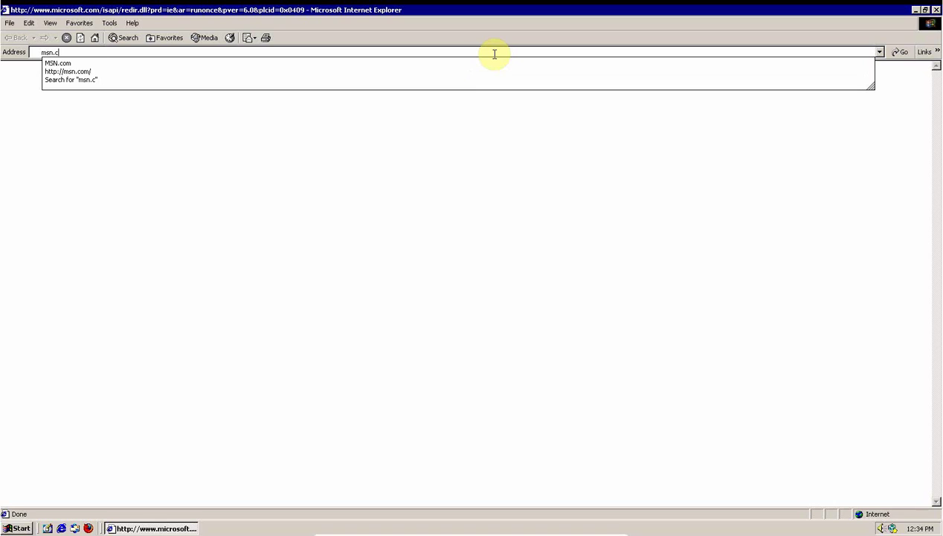
type("om")
key("Return")
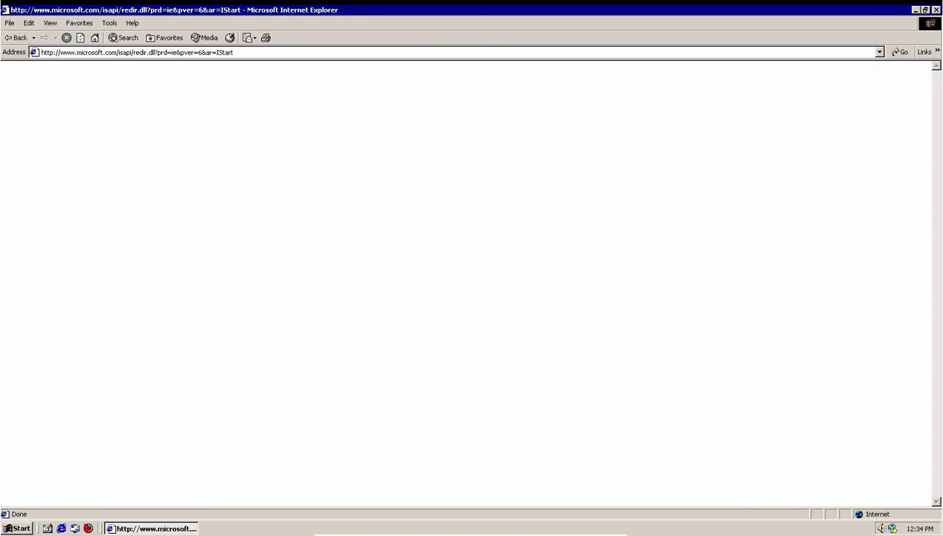
Step: Reopen msn.com from the visited-address list, then minimize the browser to the desktop
left_click(507, 53)
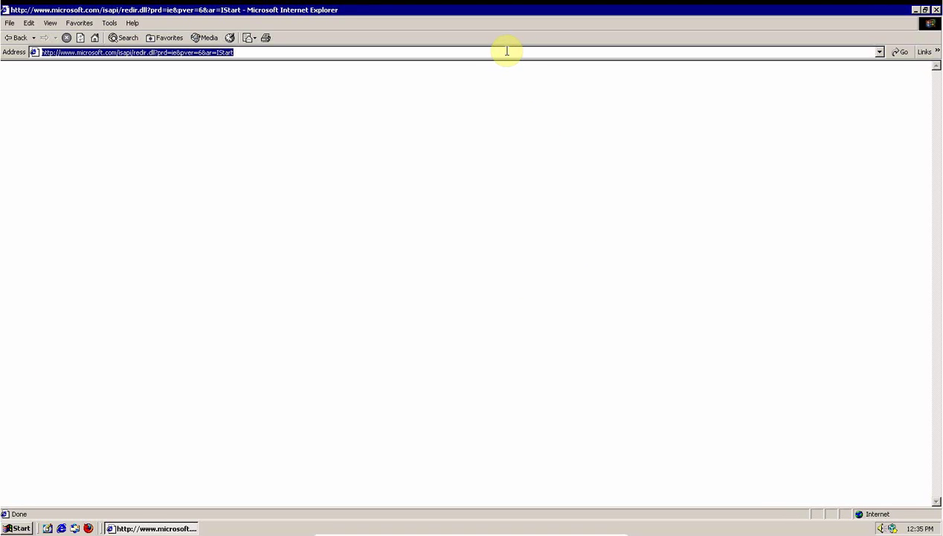
key("BackSpace")
type("msn.co")
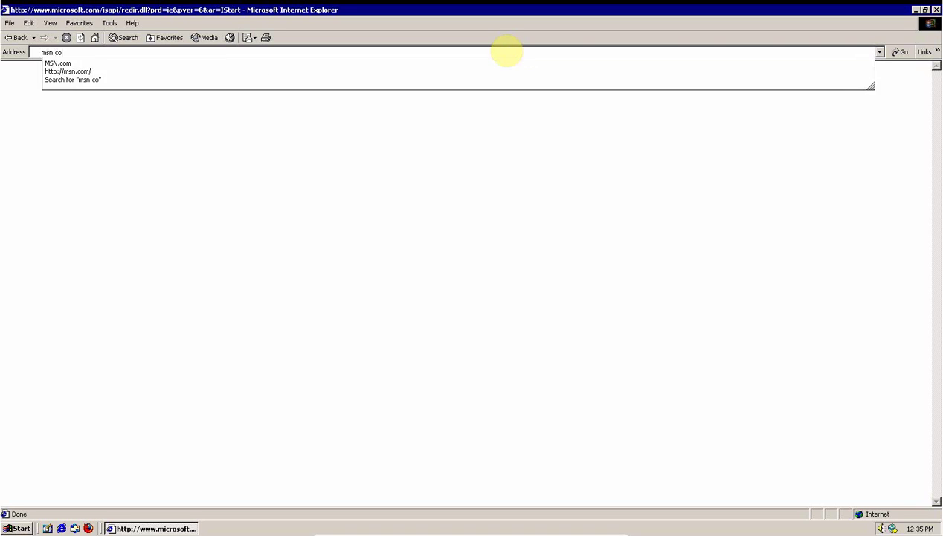
key("Escape")
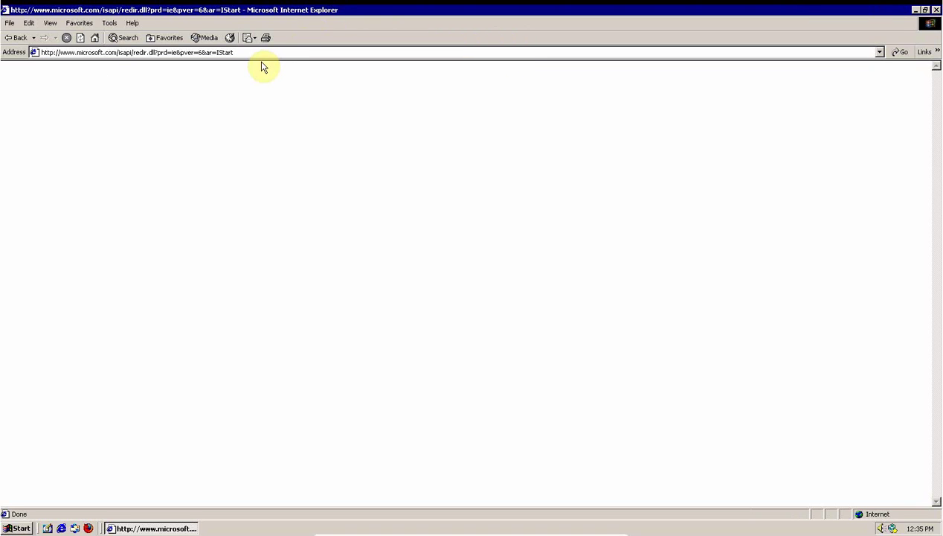
left_click(902, 55)
left_click(719, 55)
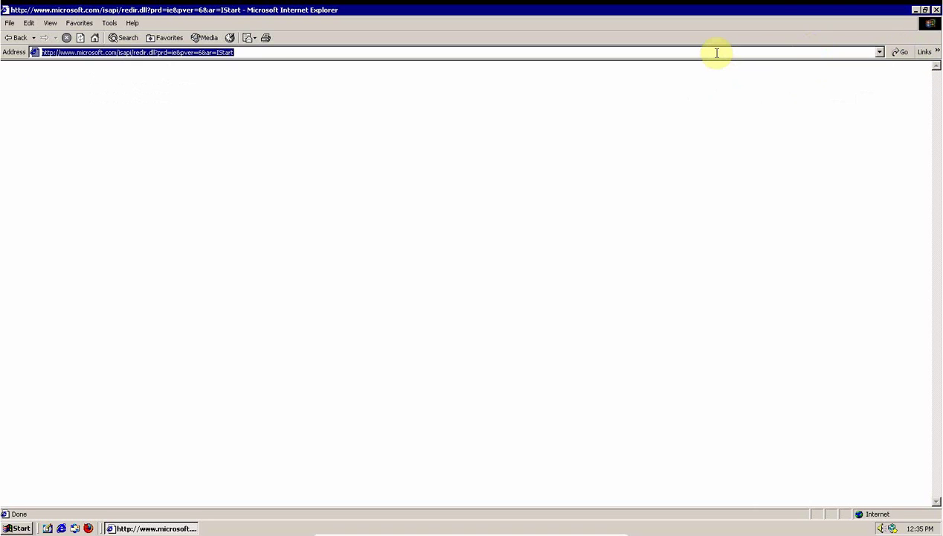
left_click(717, 53)
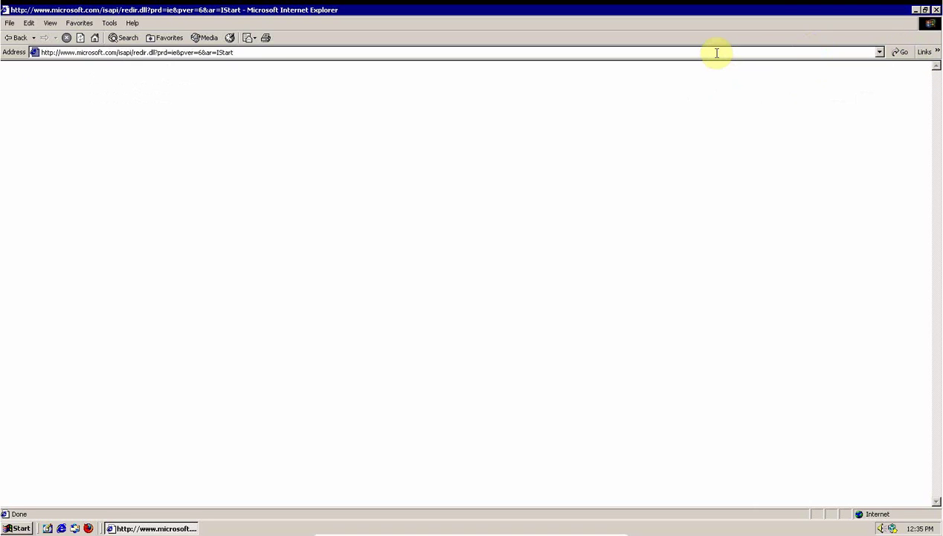
left_click(879, 52)
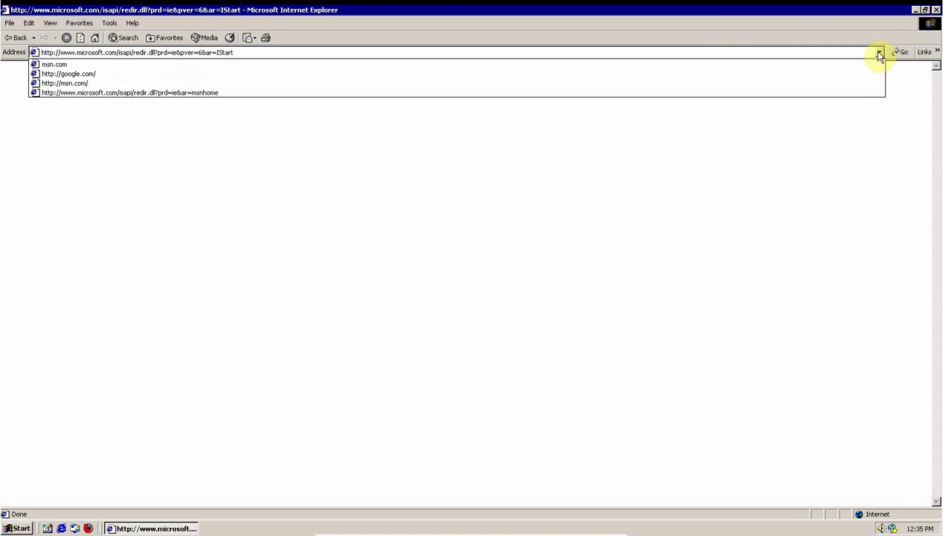
left_click(87, 83)
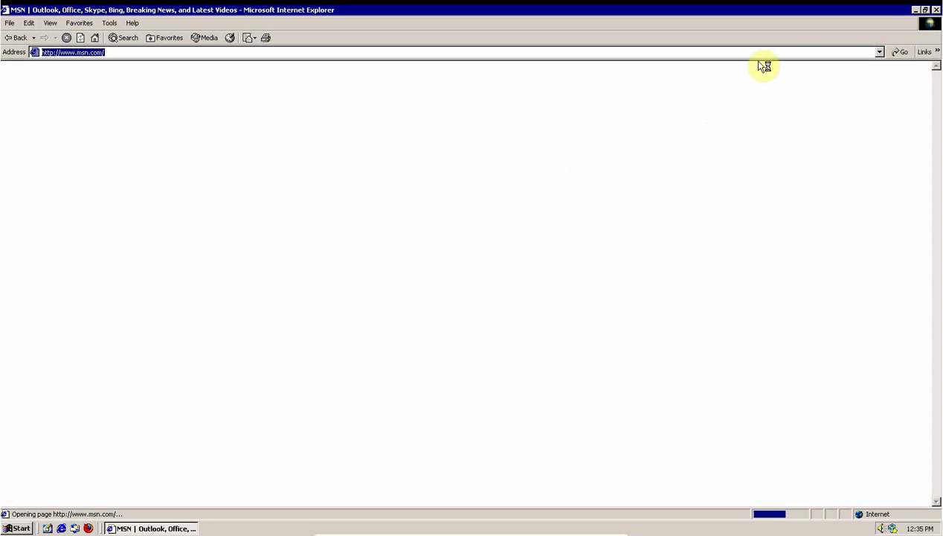
left_click(917, 10)
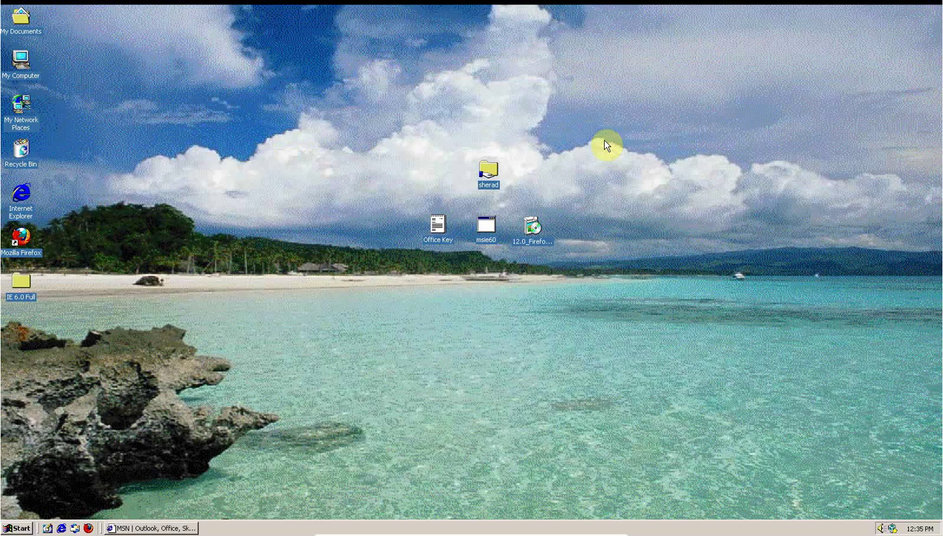
left_click_drag(642, 244, 476, 480)
left_click(657, 426)
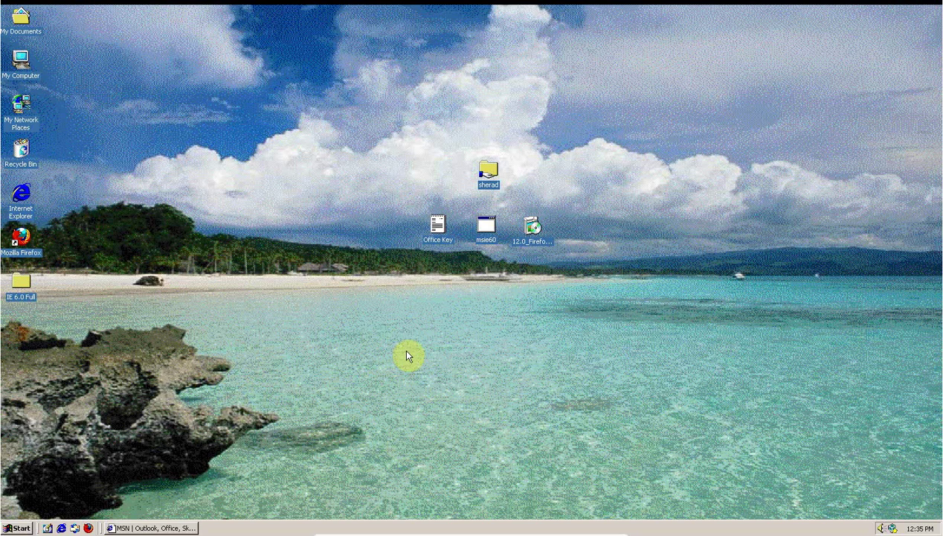
right_click(653, 348)
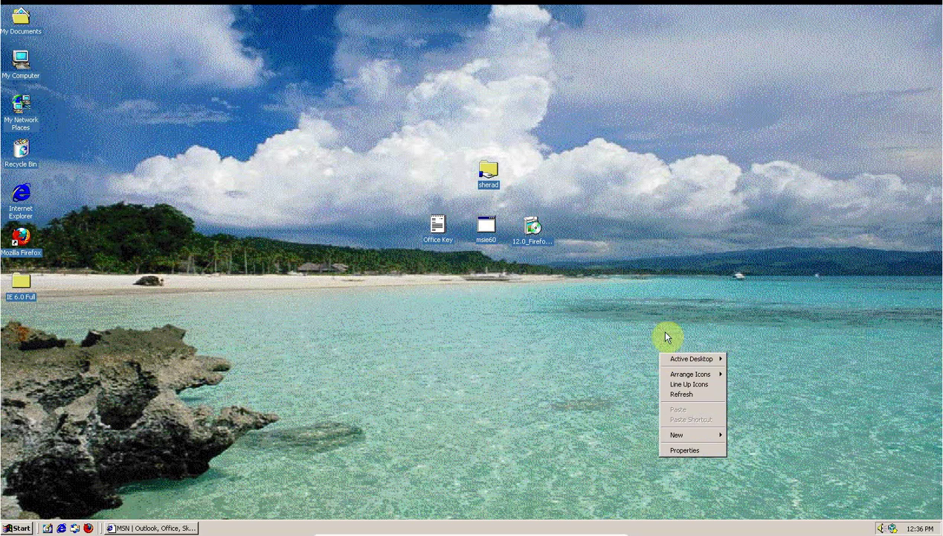
left_click(659, 328)
right_click(658, 251)
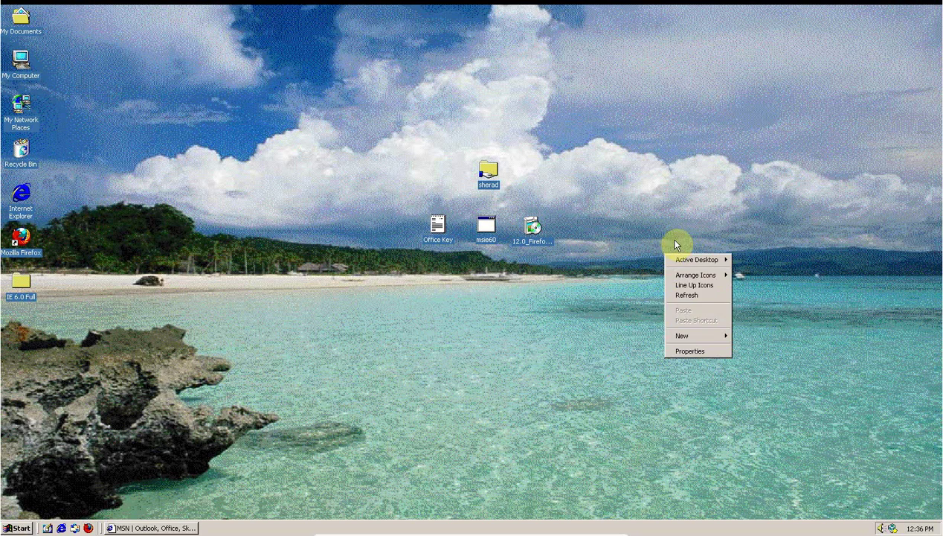
left_click(686, 349)
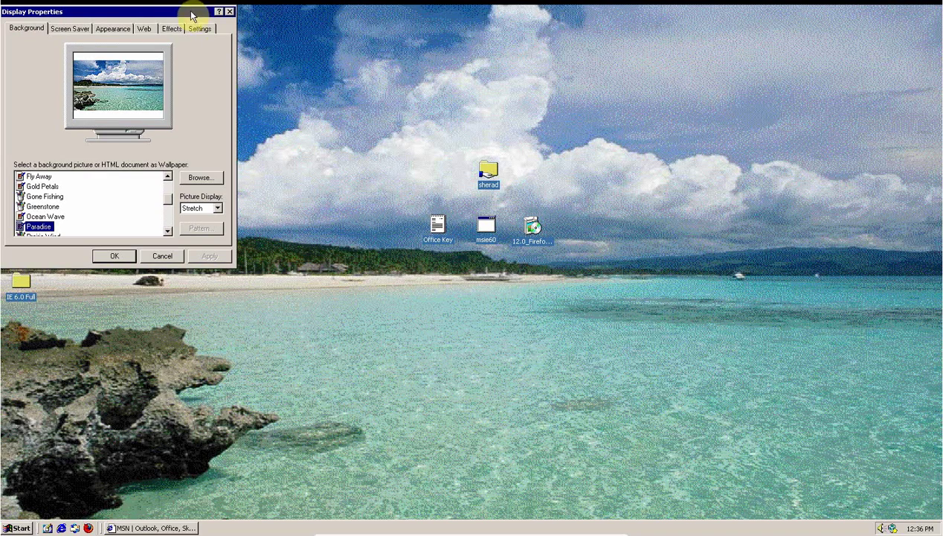
left_click(230, 12)
Step: Create a new desktop folder named 'testing' and move it to the desktop's right side
right_click(404, 244)
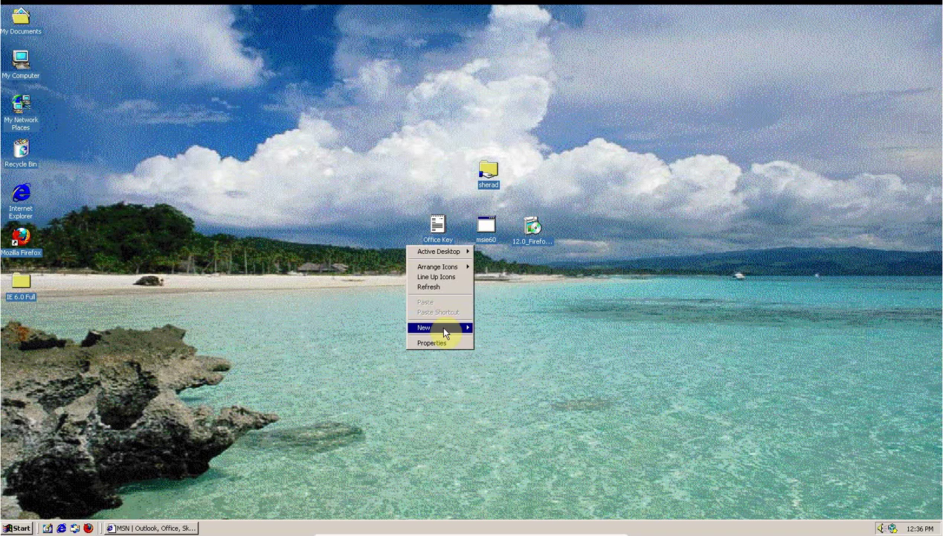
mouse_move(444, 332)
left_click(508, 327)
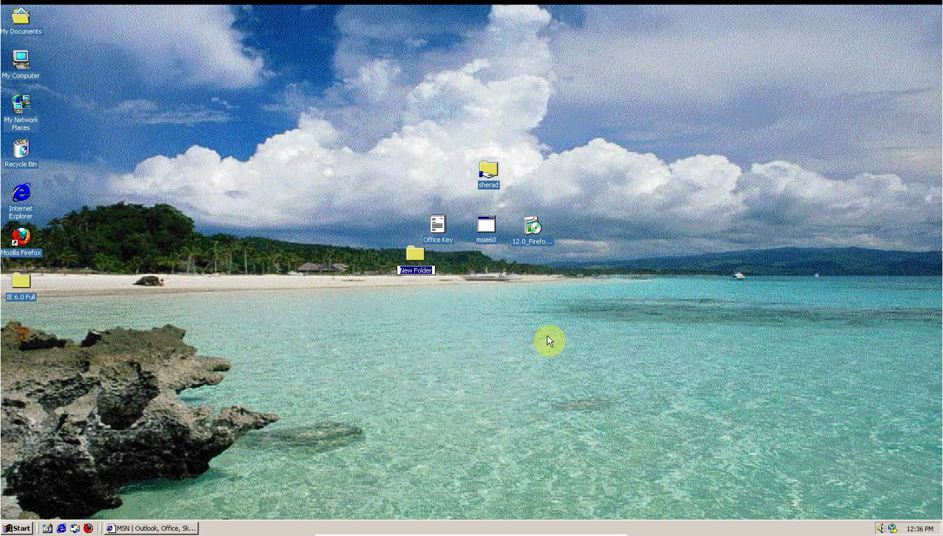
type("testing")
left_click_drag(421, 254, 719, 261)
Step: Share the testing folder as 'testing' with default permissions, applying and confirming the settings
right_click(716, 260)
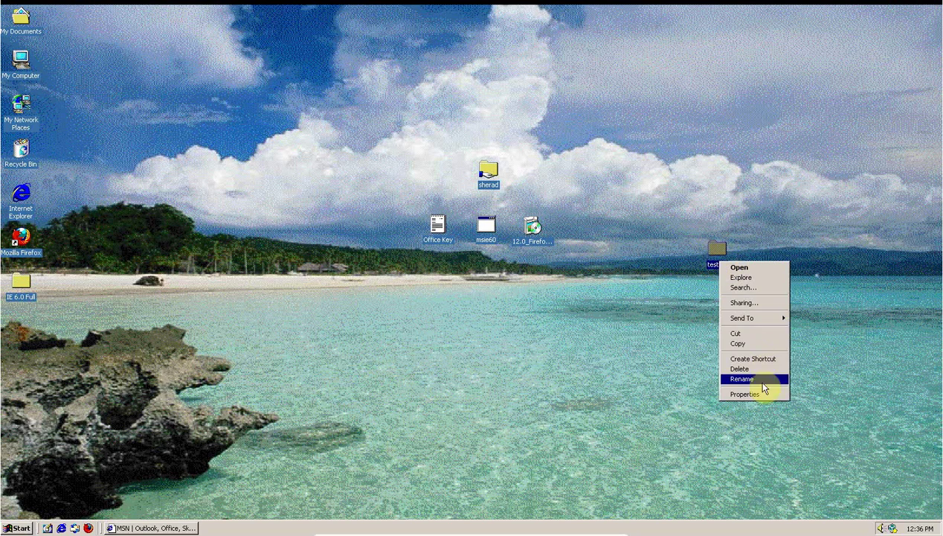
left_click(746, 393)
left_click(772, 278)
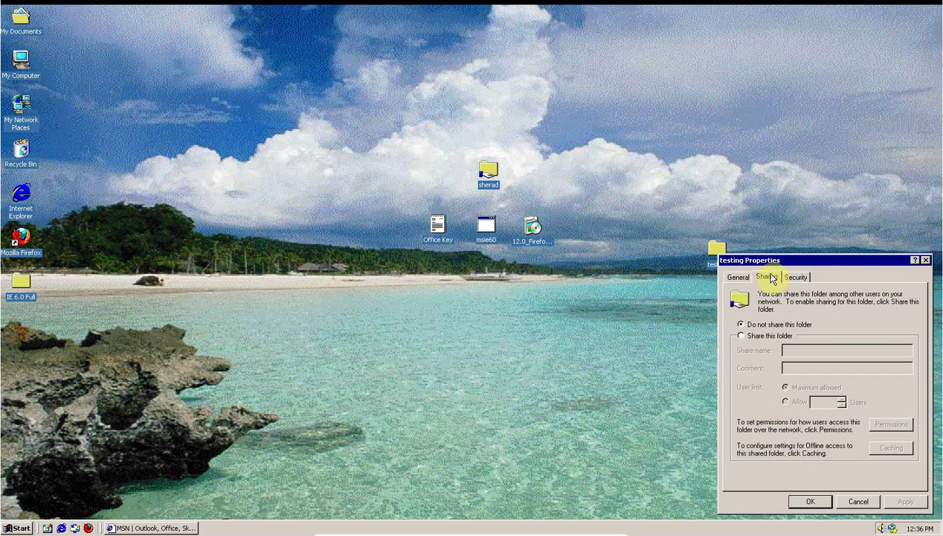
left_click(741, 335)
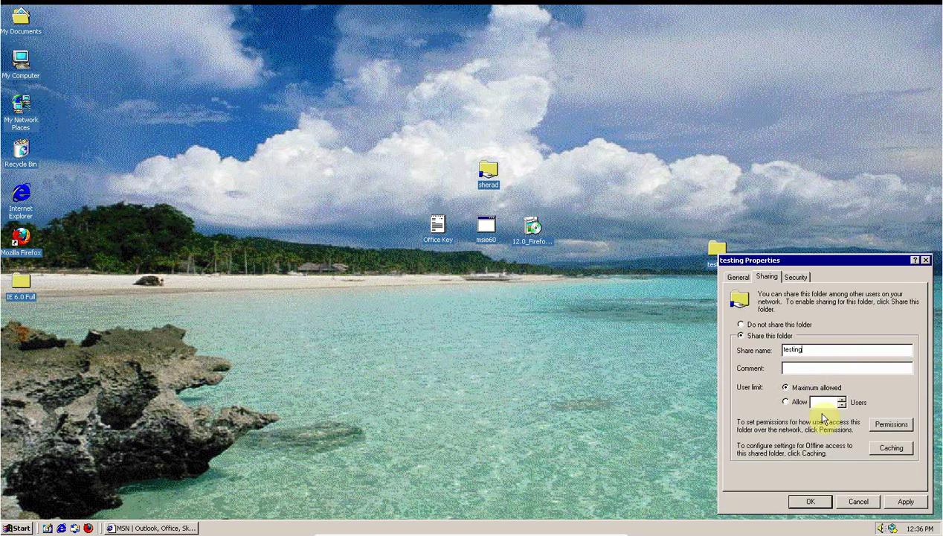
left_click(877, 424)
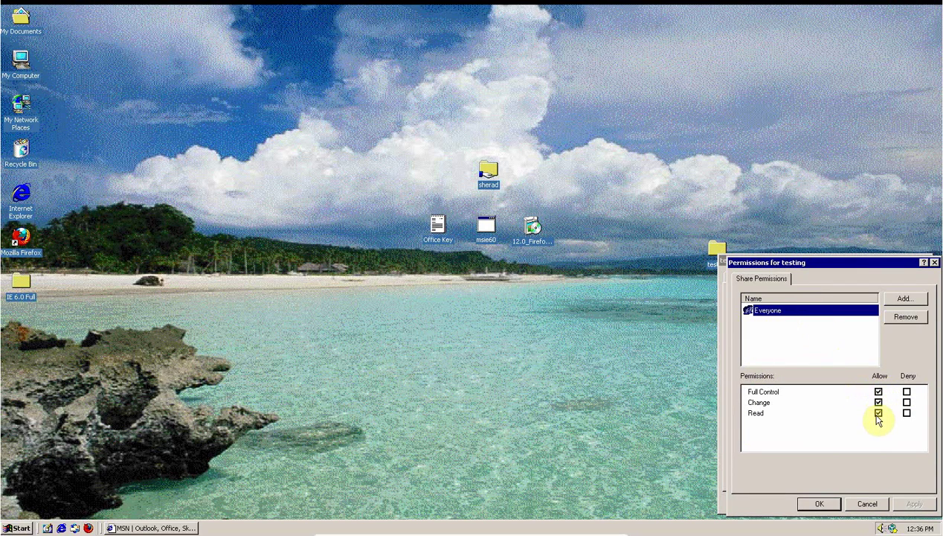
left_click(822, 505)
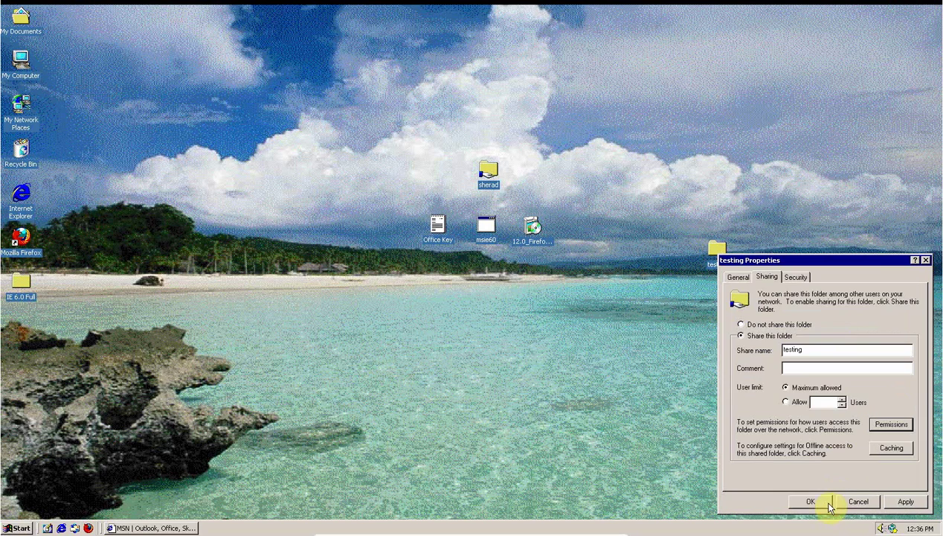
left_click(906, 502)
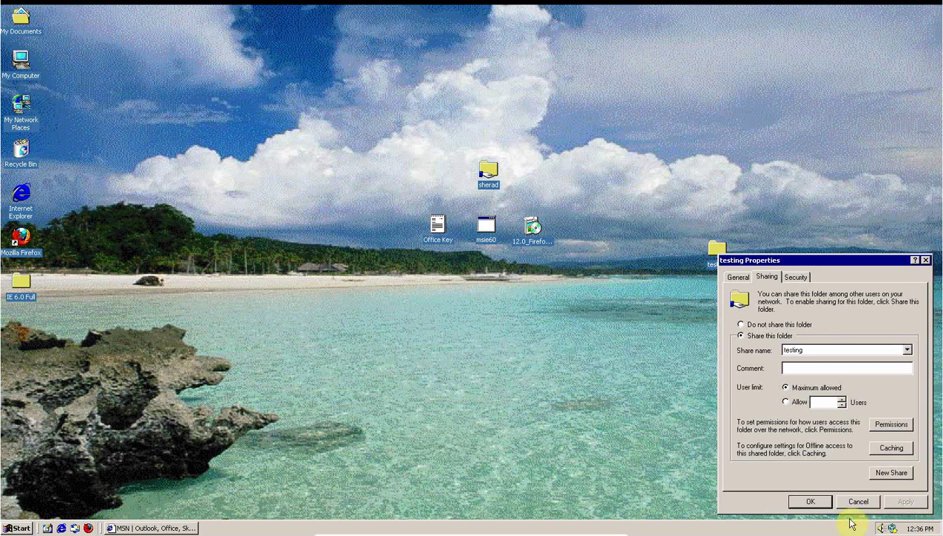
left_click(812, 502)
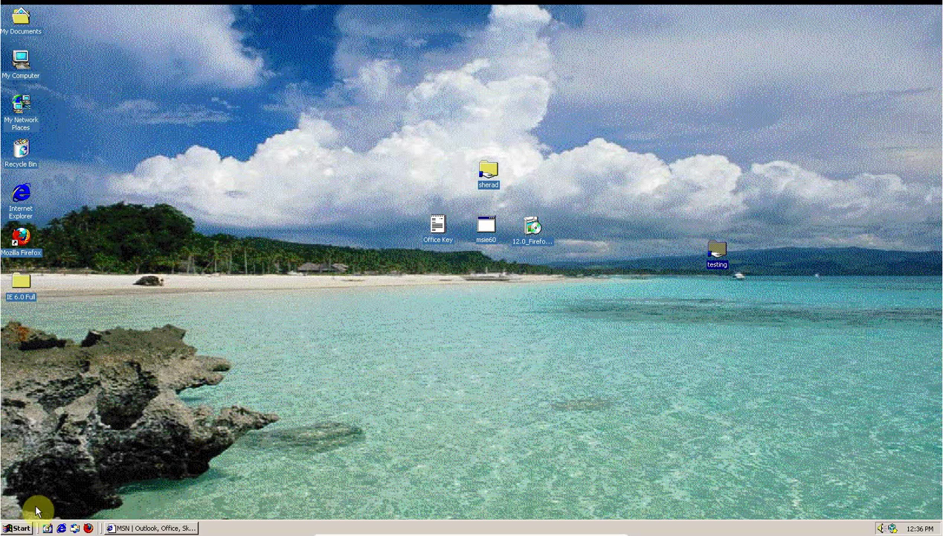
left_click(17, 526)
left_click(308, 347)
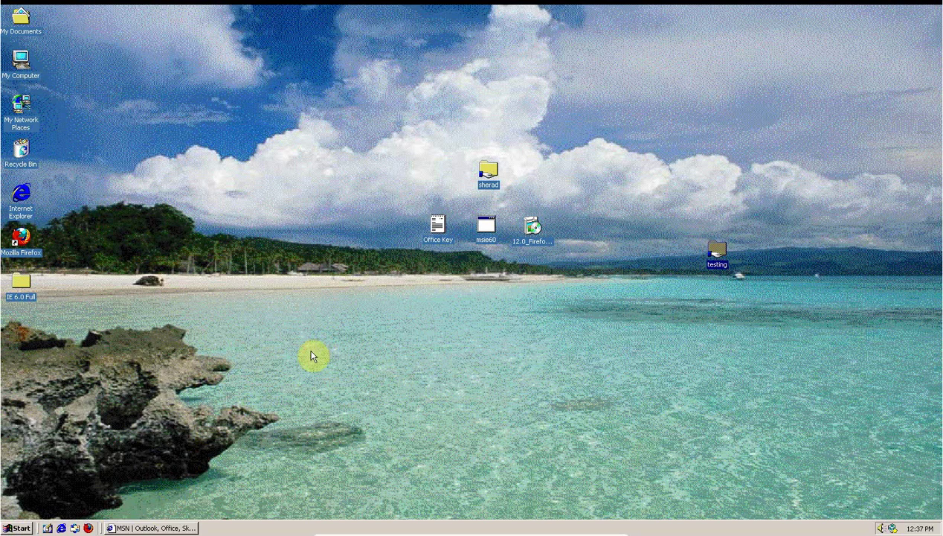
right_click(308, 347)
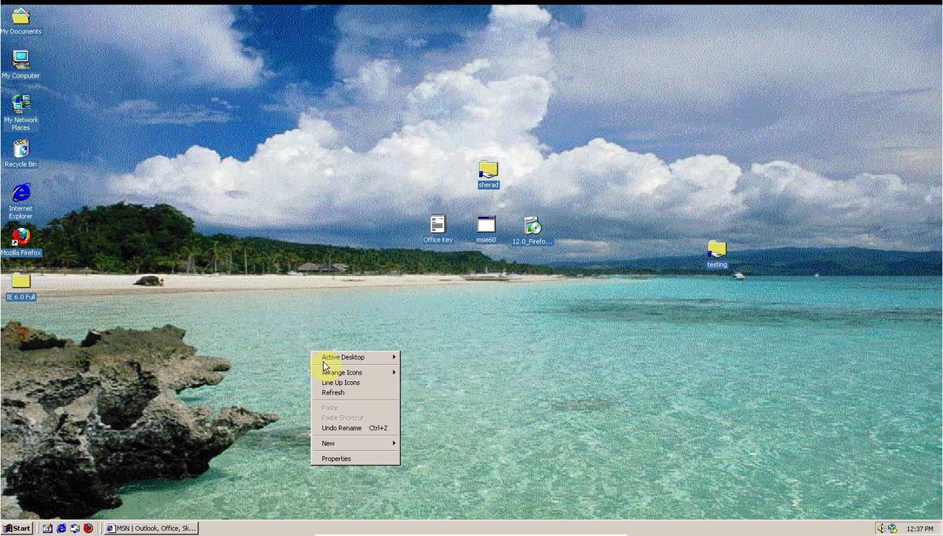
left_click(176, 381)
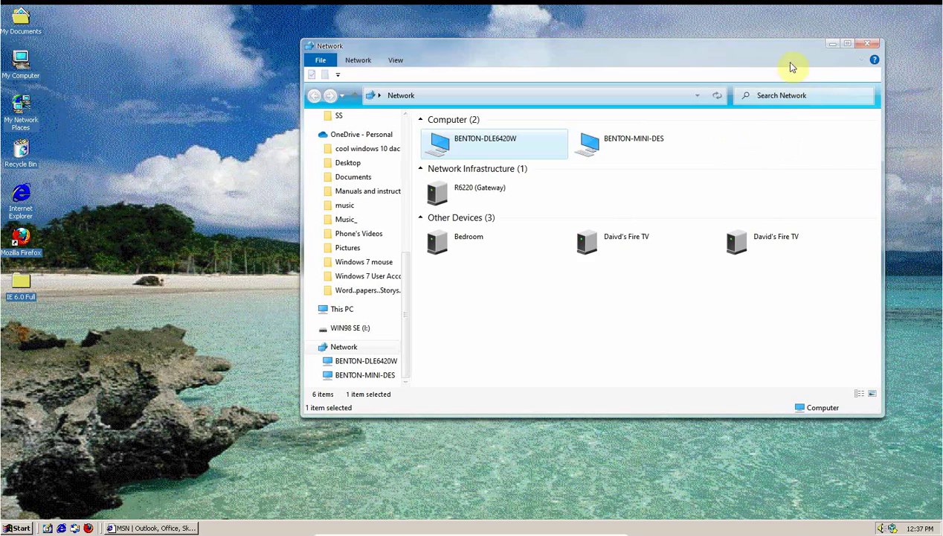
left_click_drag(679, 63, 227, 92)
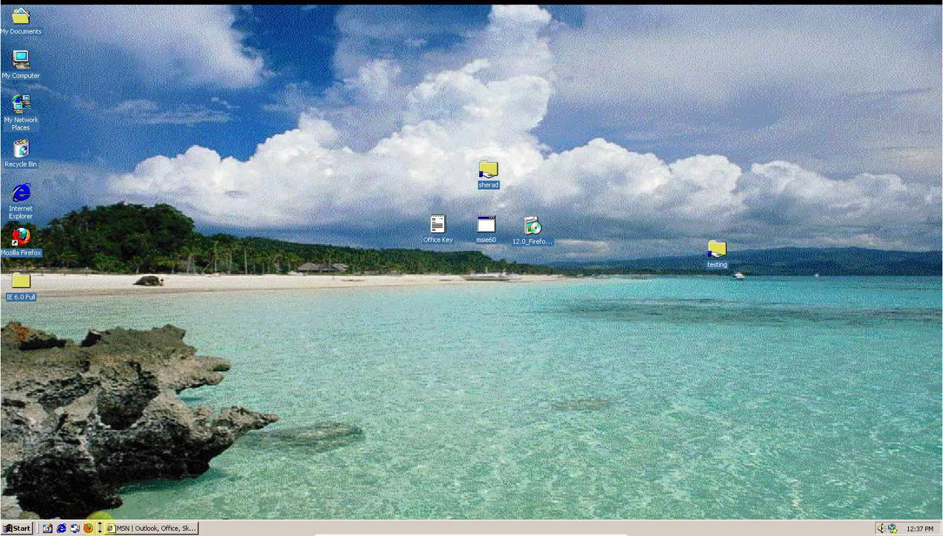
Step: Open My Computer, peek into Control Panel, and return to My Computer
right_click(136, 430)
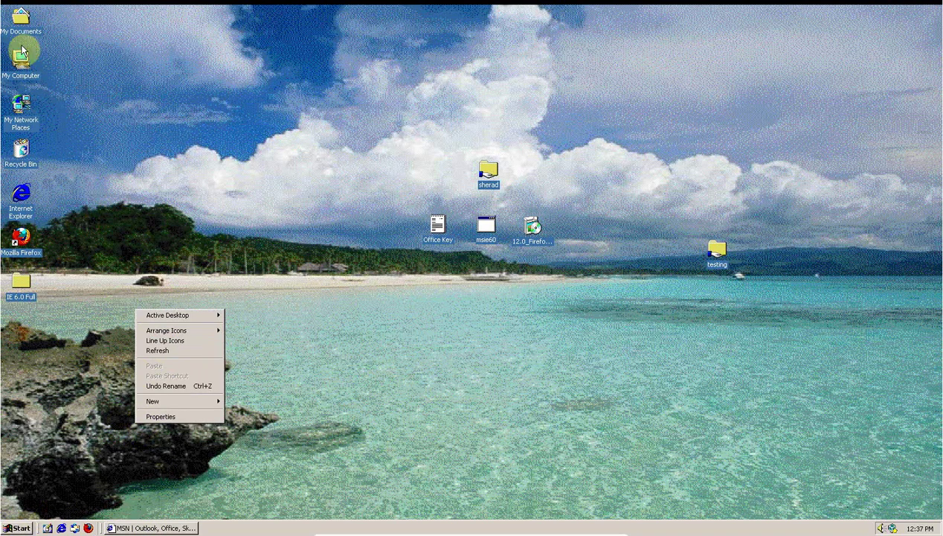
left_click(24, 71)
double_click(25, 70)
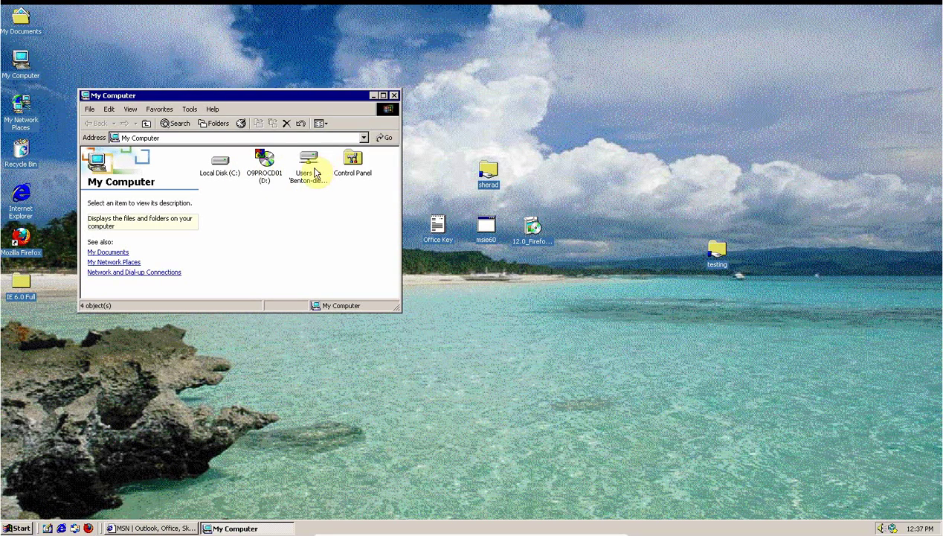
double_click(352, 165)
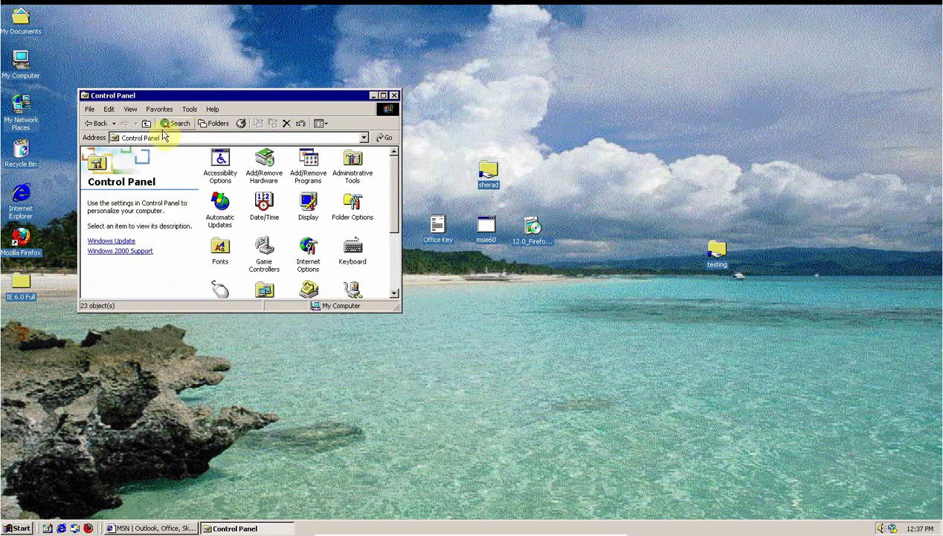
left_click(97, 124)
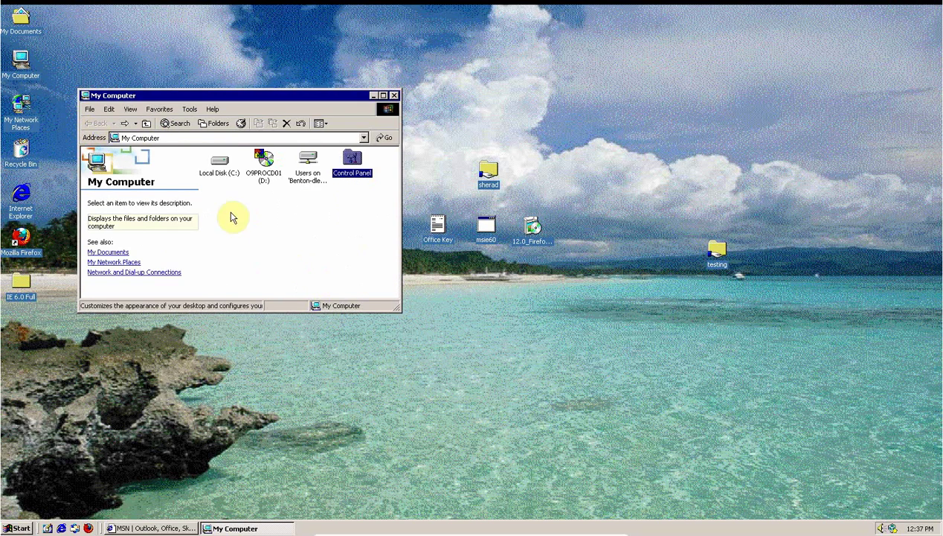
Step: Check the Users network drive details, then open Control Panel from My Computer
left_click(313, 170)
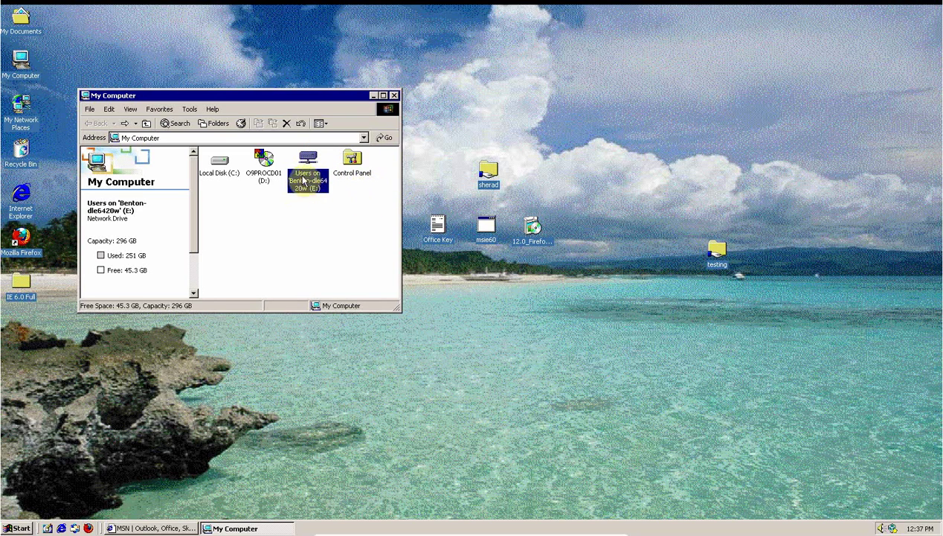
left_click(292, 231)
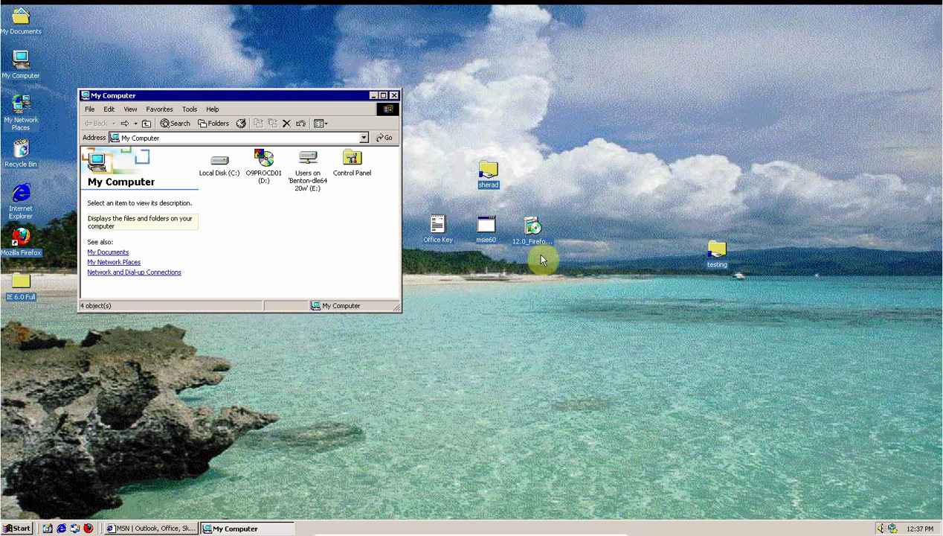
left_click(488, 170)
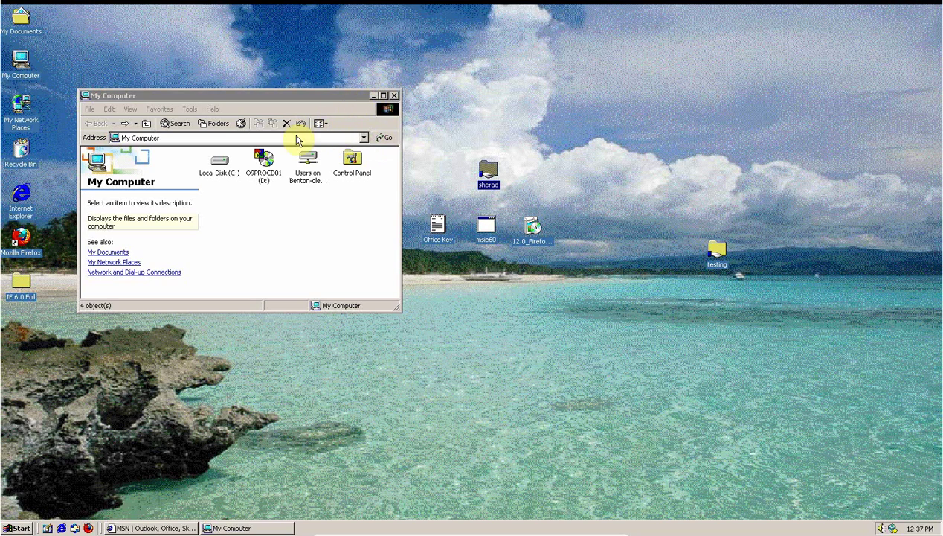
left_click(372, 96)
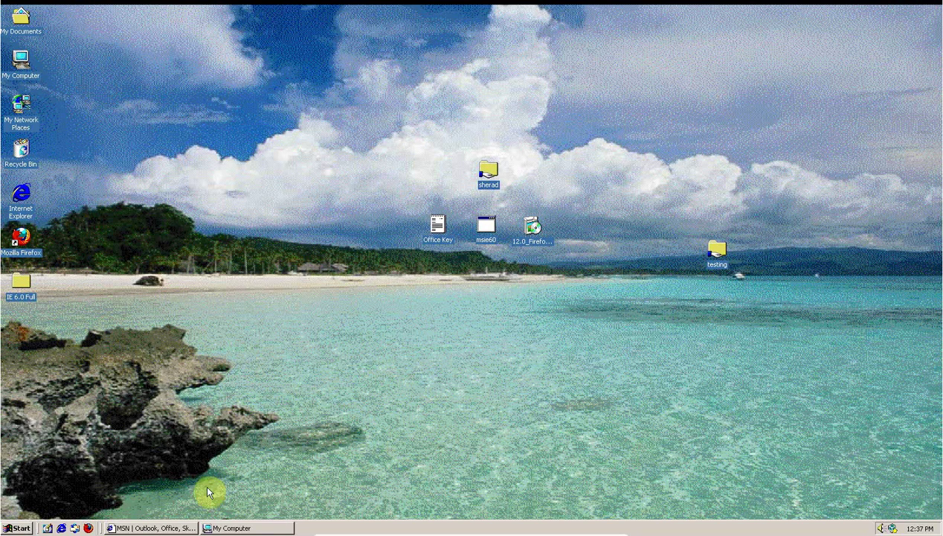
left_click(232, 527)
left_click(350, 164)
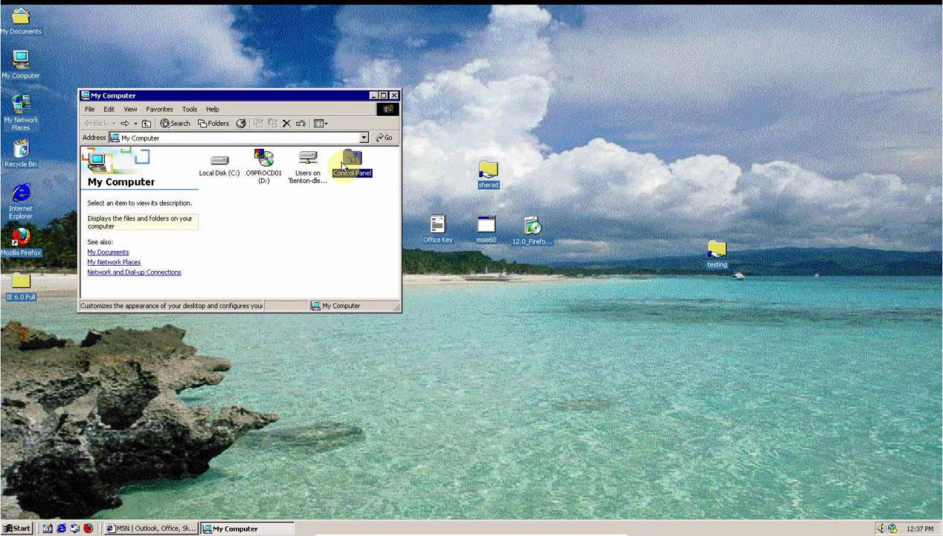
double_click(356, 169)
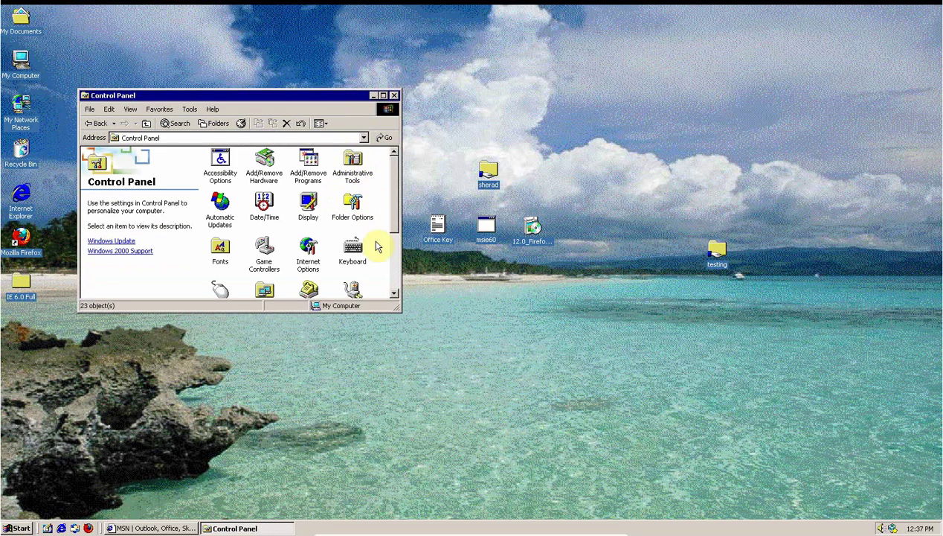
Step: Review Internet Options' Connections and Content tabs without changes, cancel, and close Control Panel
left_click_drag(396, 310, 492, 370)
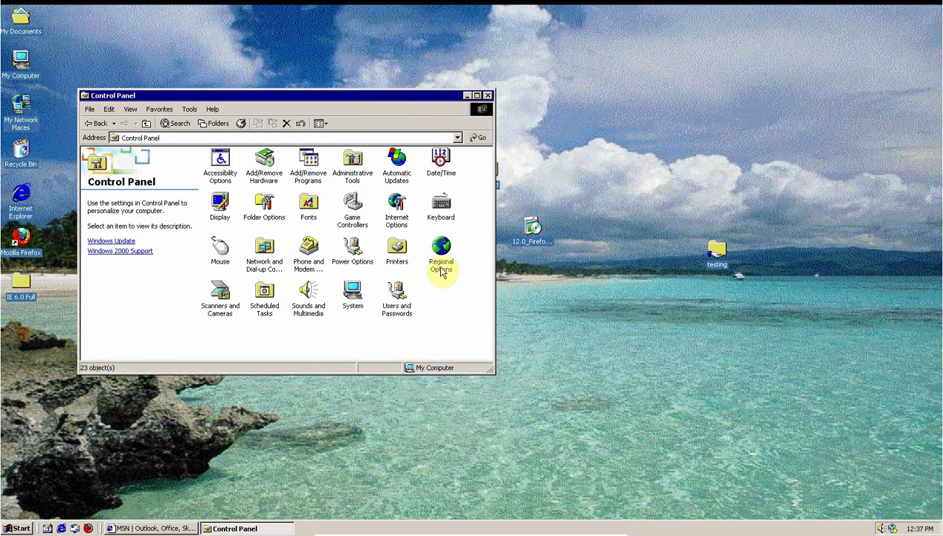
left_click(400, 208)
double_click(400, 209)
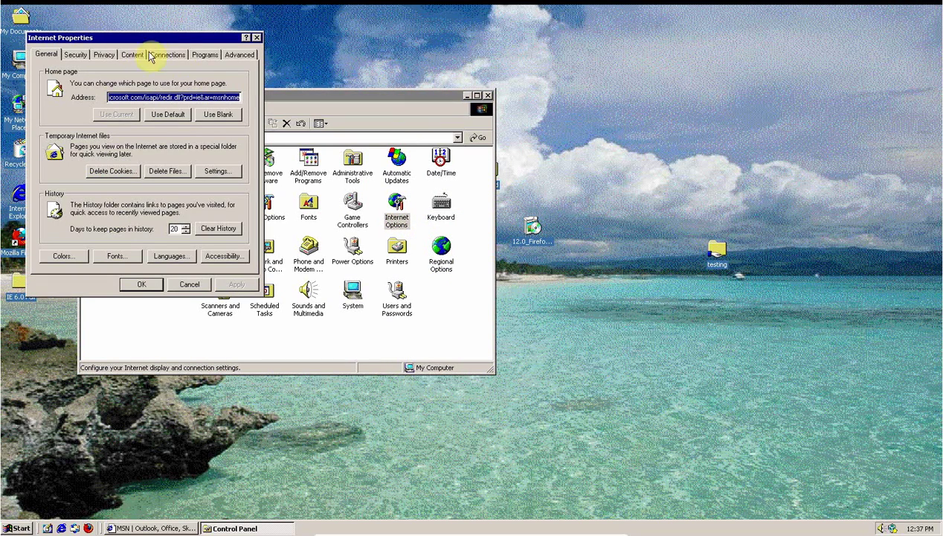
left_click(167, 56)
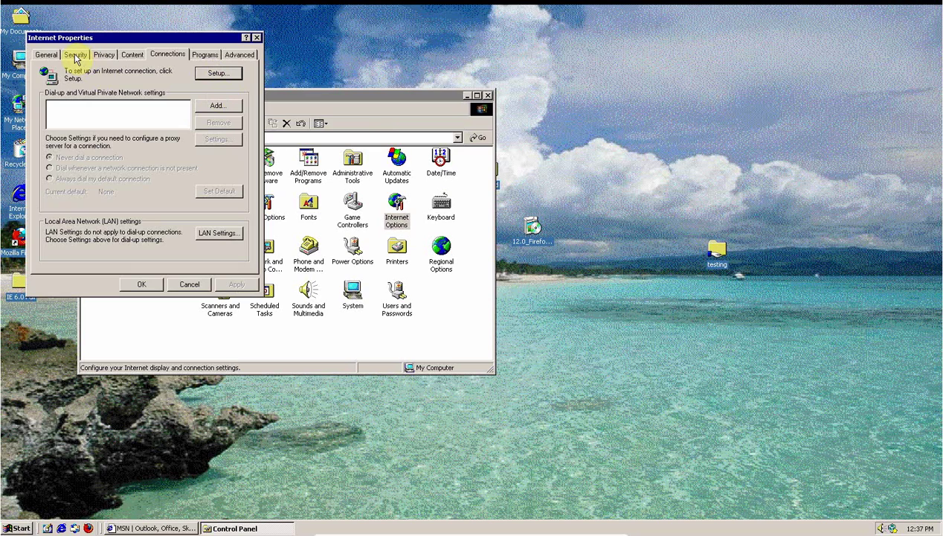
left_click(128, 57)
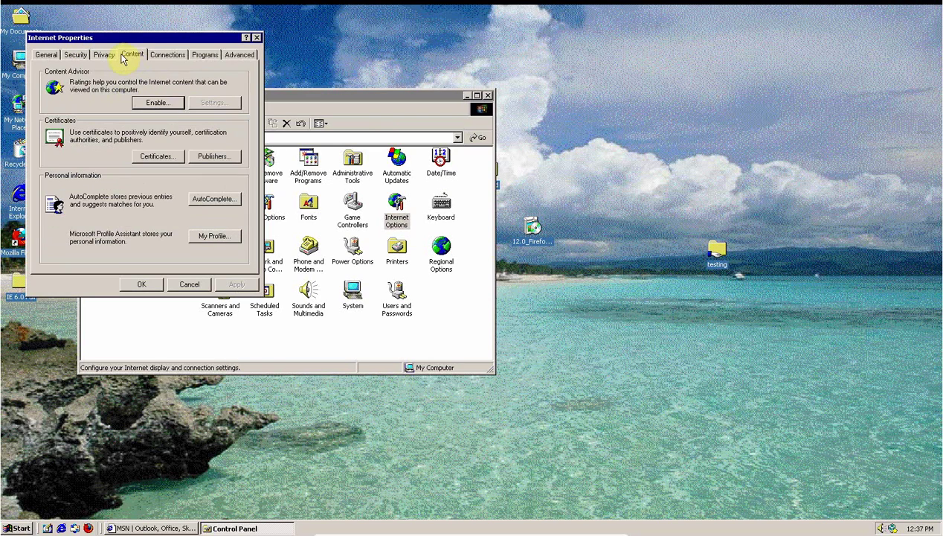
left_click(256, 38)
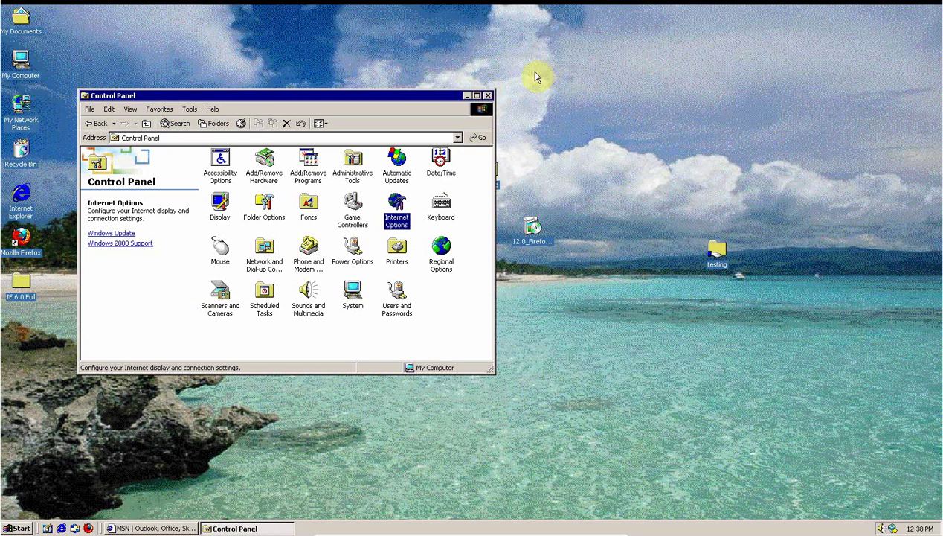
left_click(488, 96)
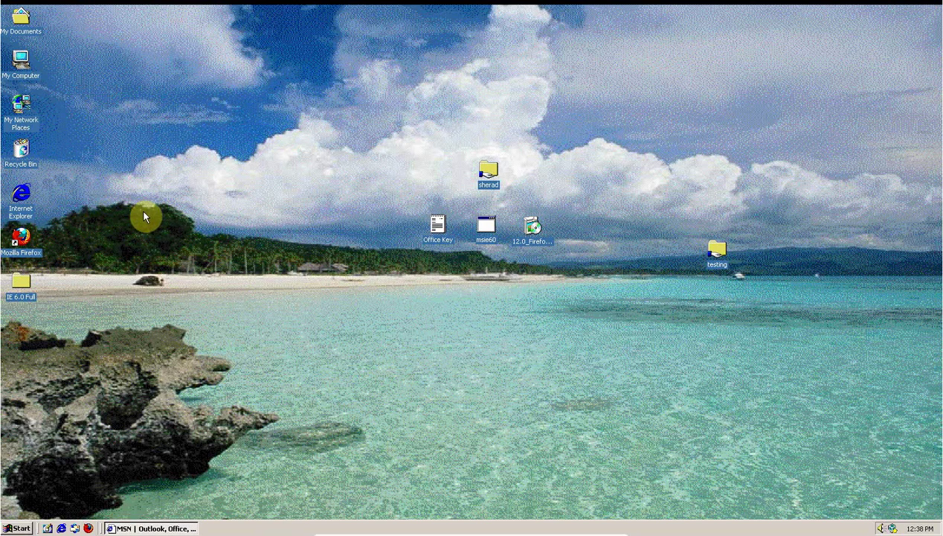
right_click(28, 113)
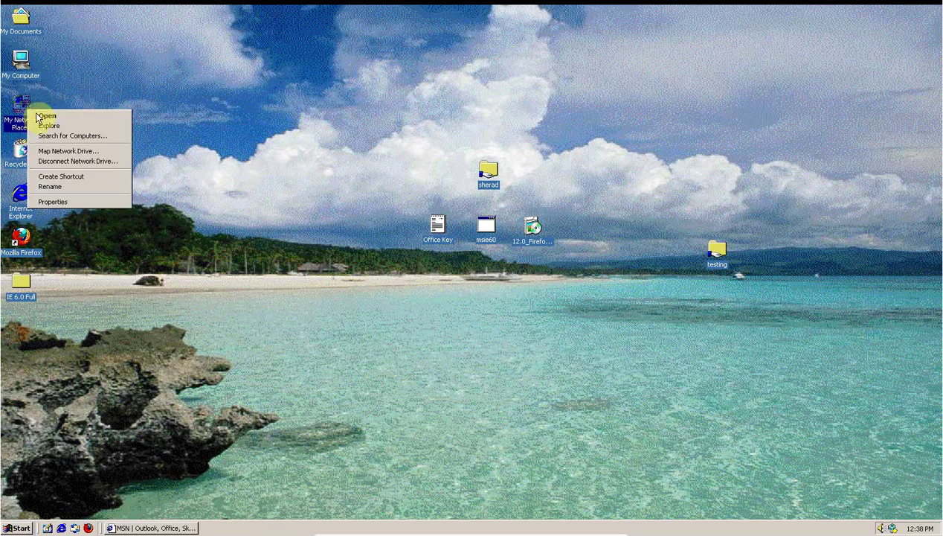
left_click(45, 202)
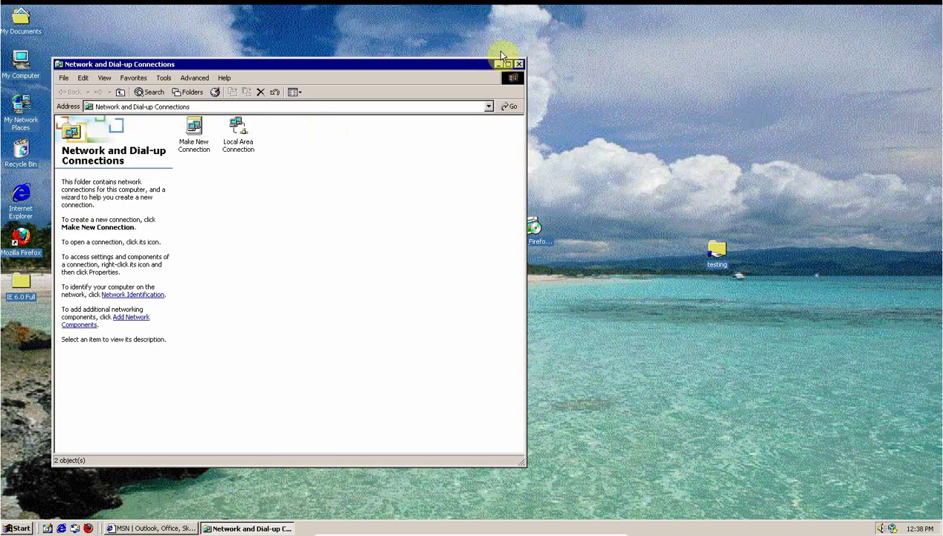
left_click(519, 64)
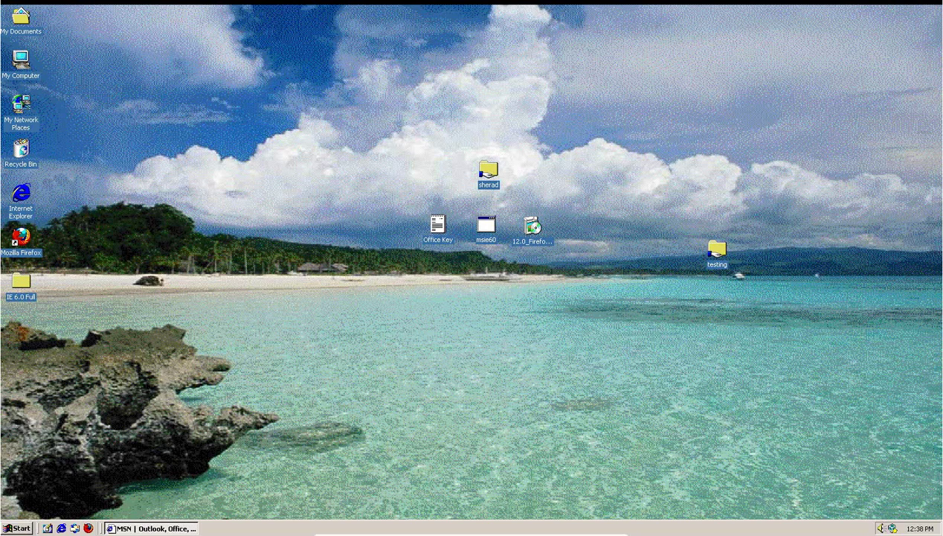
left_click_drag(1, 25, 496, 78)
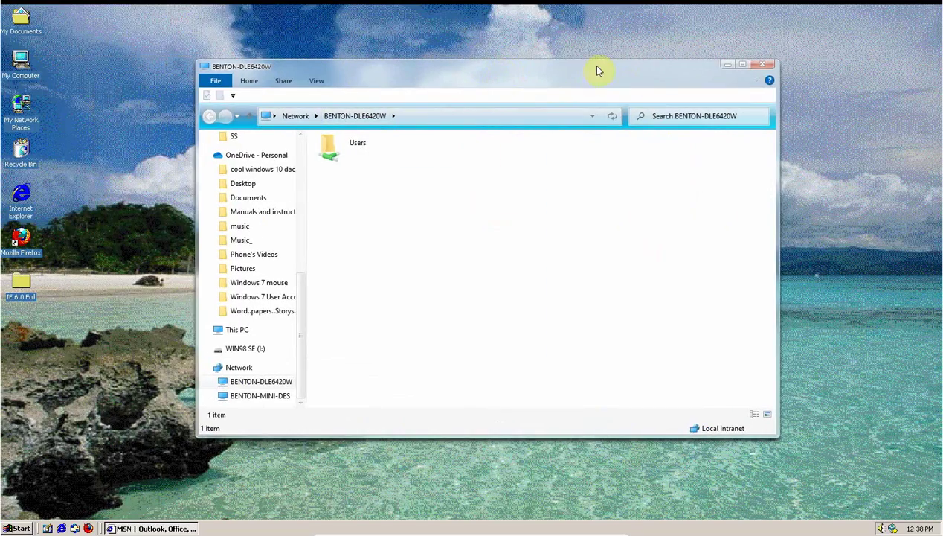
left_click_drag(597, 70, 233, 101)
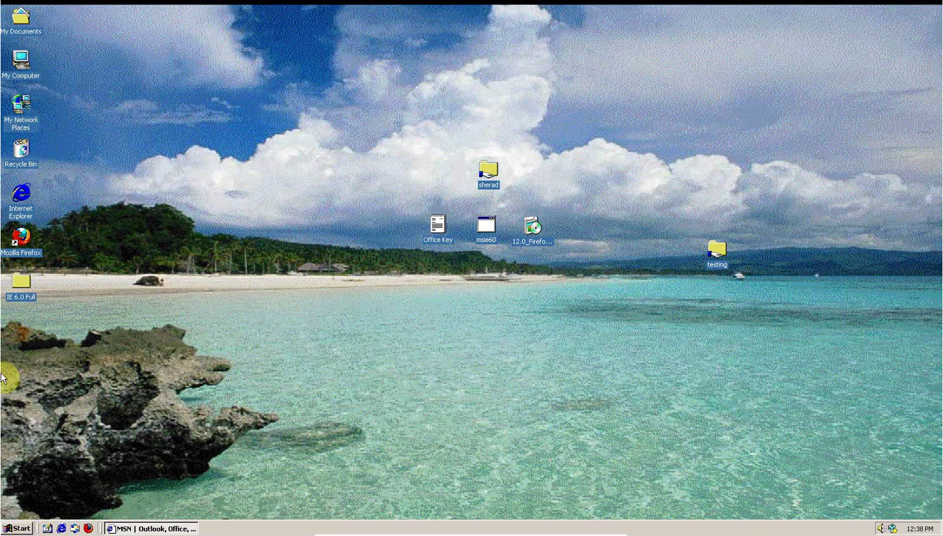
Step: Start Map Network Drive from My Network Places, keep drive F:, and enter the \\computer\Users path
right_click(20, 113)
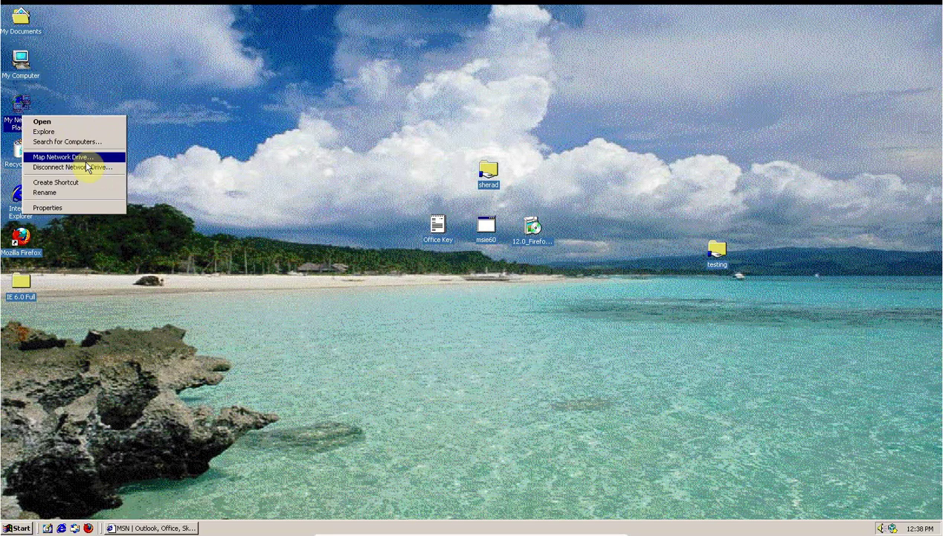
left_click(84, 157)
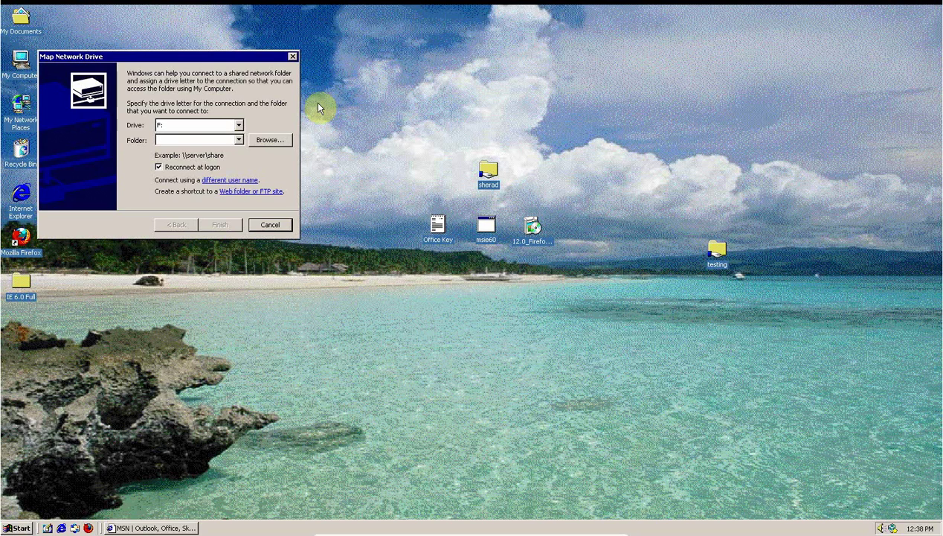
type("\\\\BENTON-DLE6420W\\")
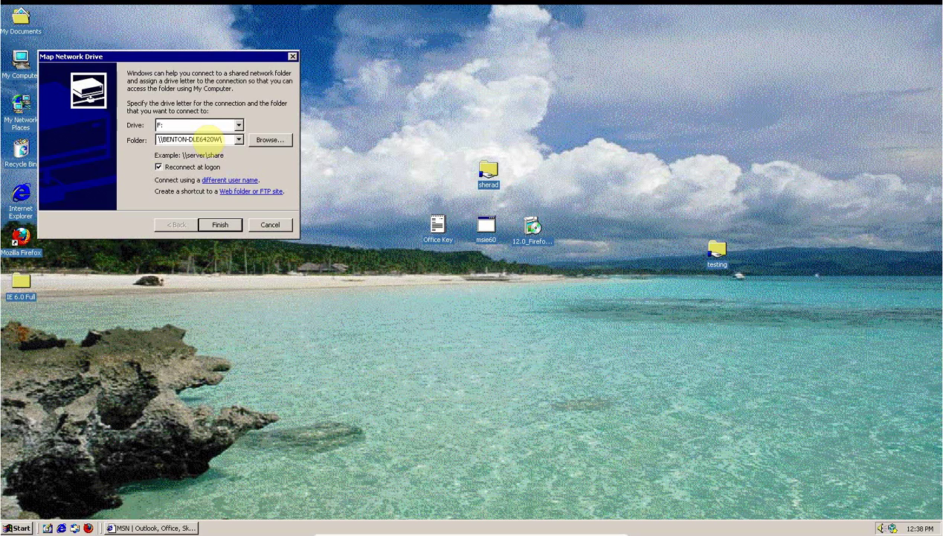
type("ser")
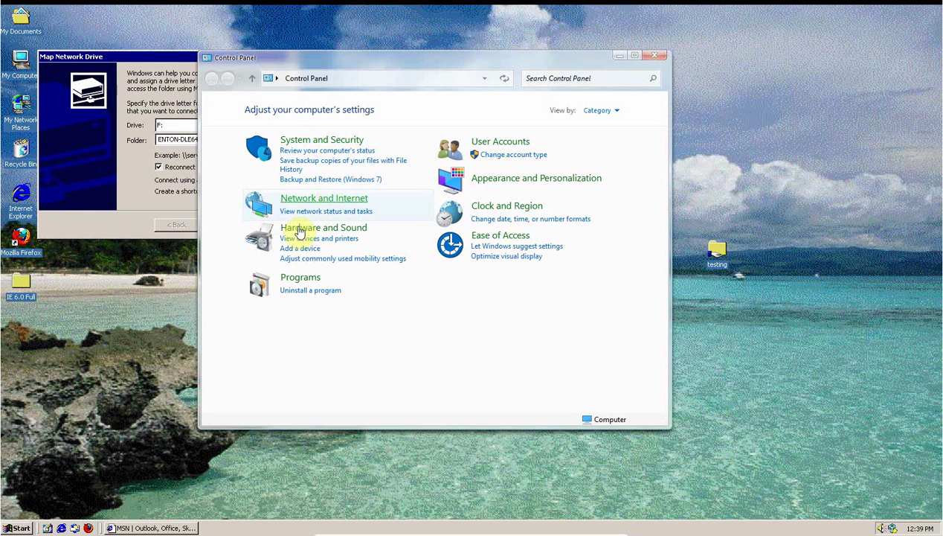
Step: Browse Network and Internet, briefly opening the Network and Sharing Center and Internet Options twice
left_click(285, 199)
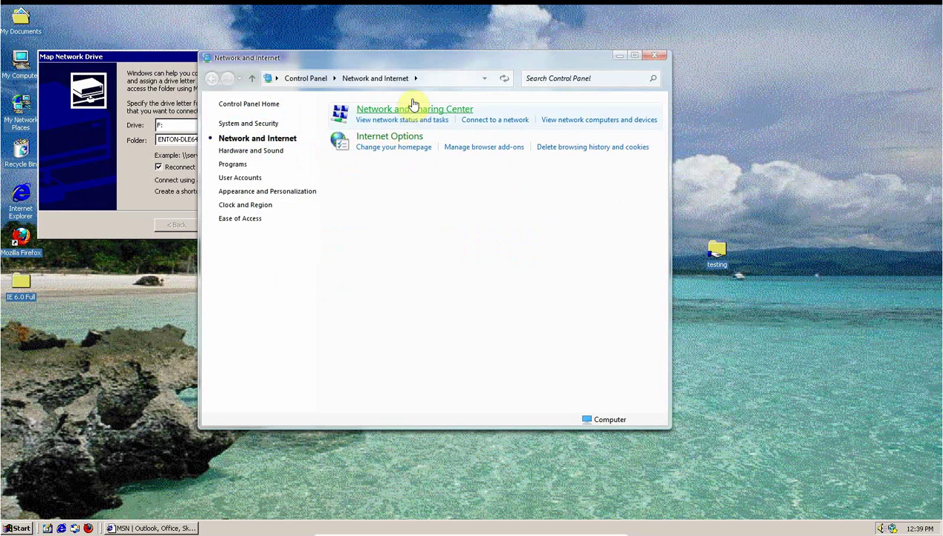
left_click(402, 138)
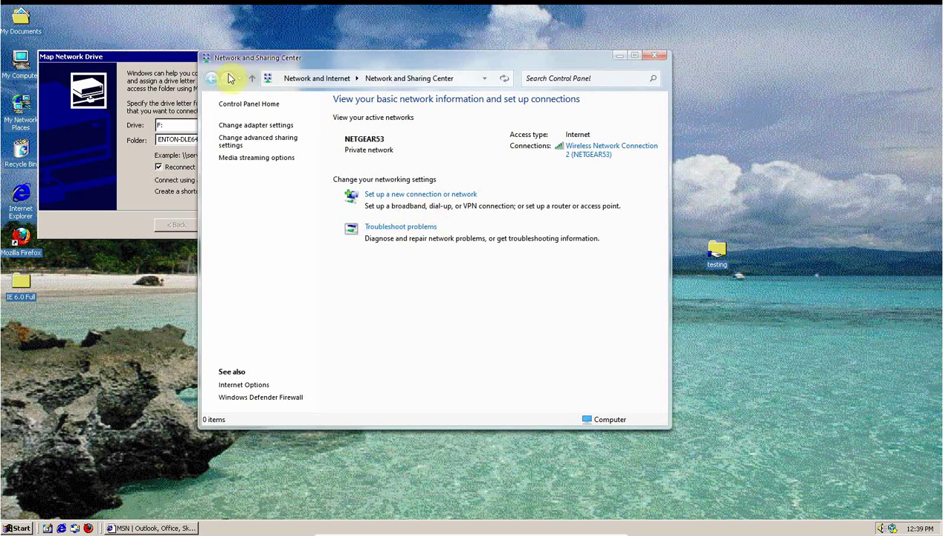
left_click(225, 79)
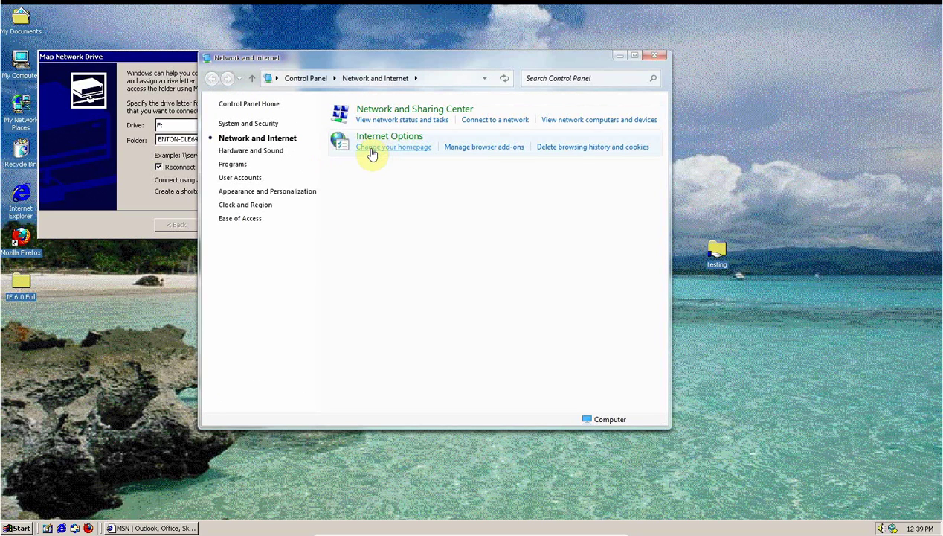
left_click(391, 140)
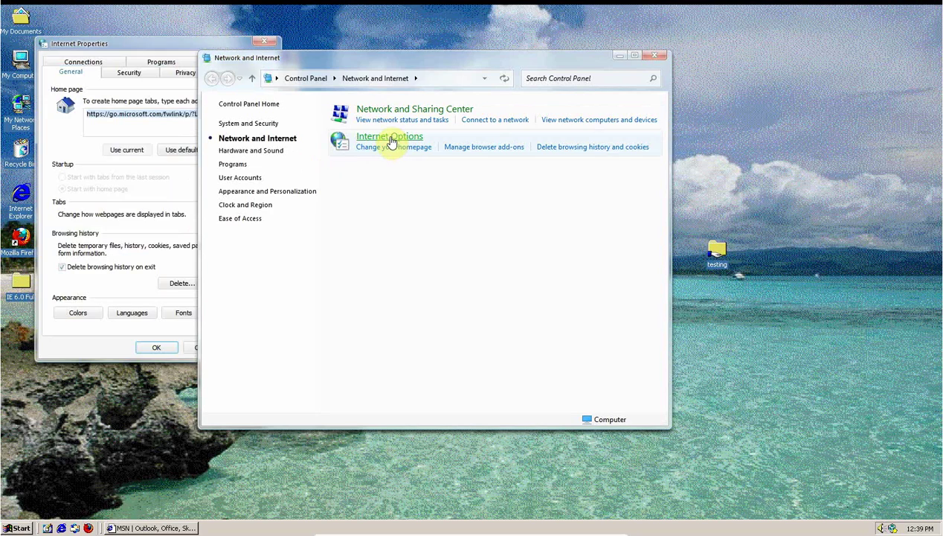
left_click_drag(230, 41, 218, 40)
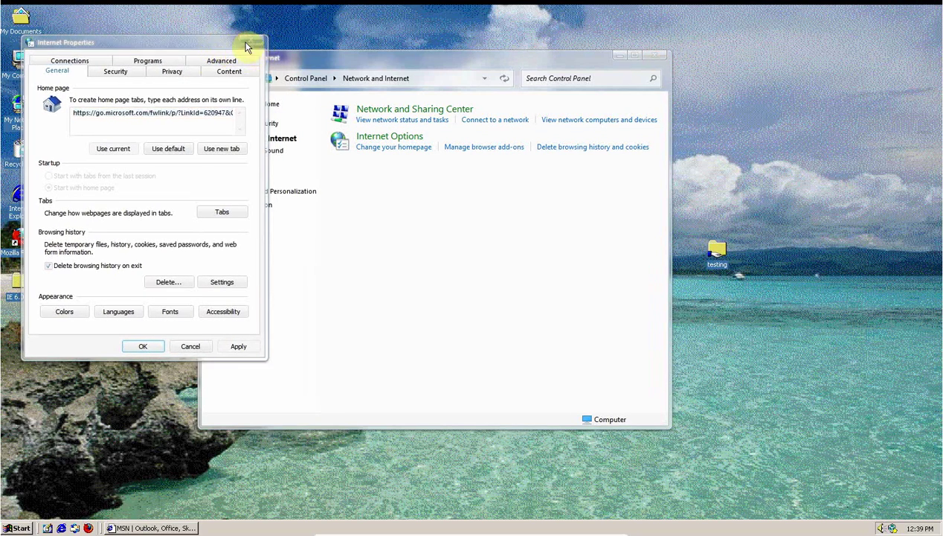
left_click(248, 43)
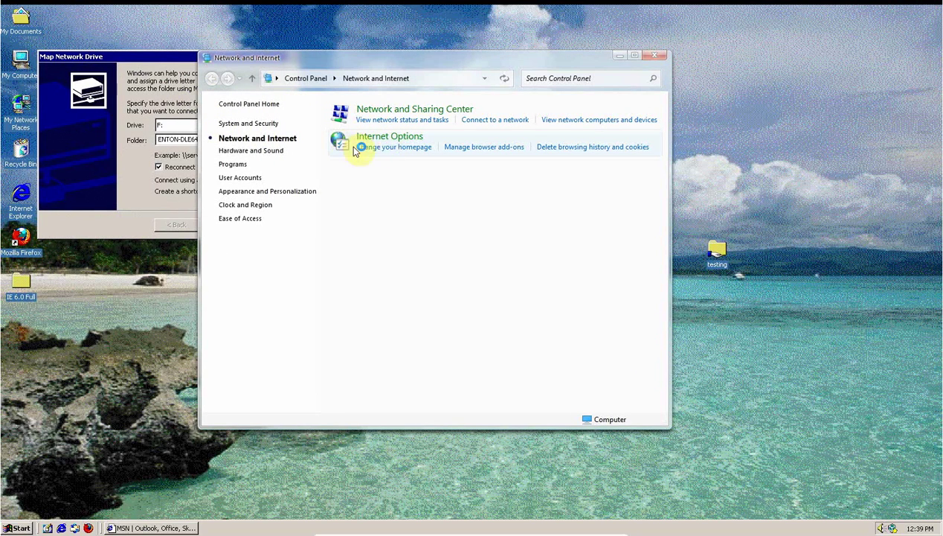
left_click(388, 142)
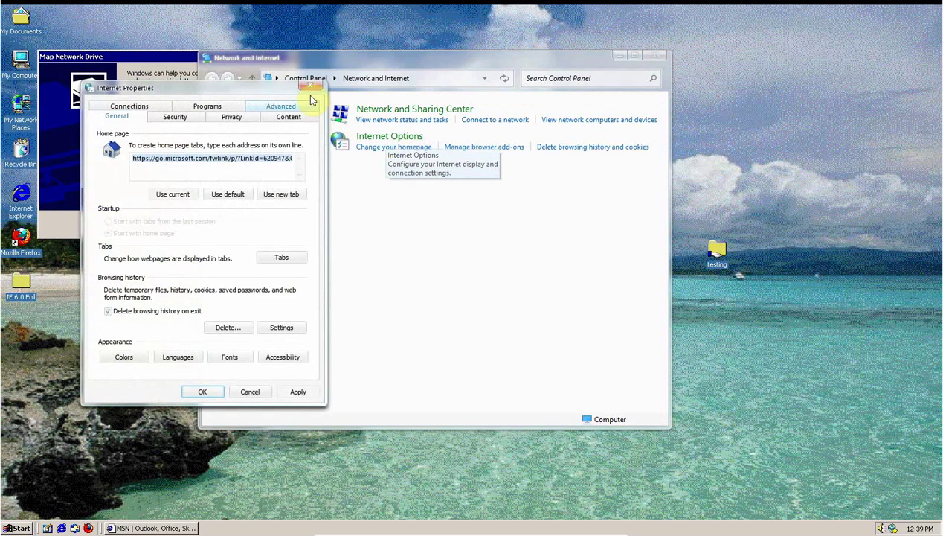
left_click(311, 87)
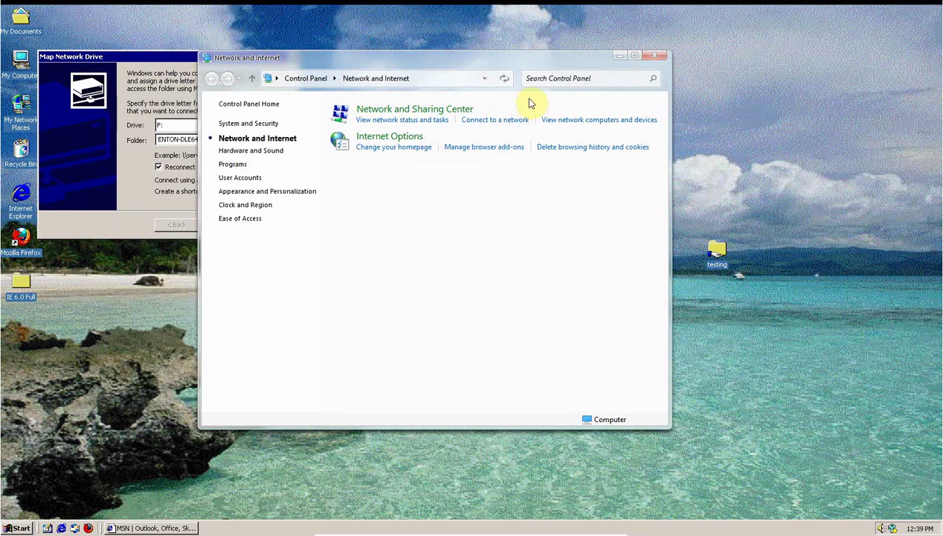
Step: View the Windows Defender Firewall page, return to Network and Sharing Center, and close Internet Properties
left_click(444, 111)
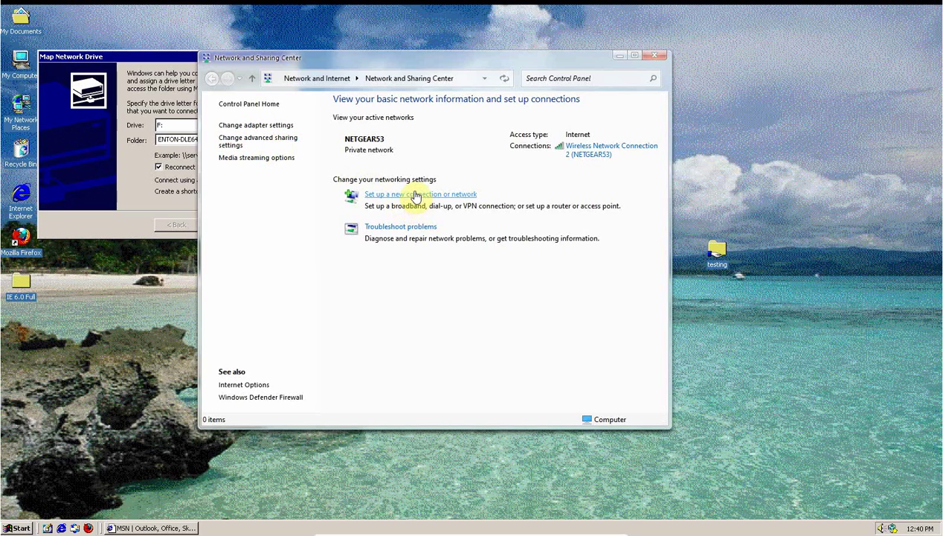
left_click(245, 385)
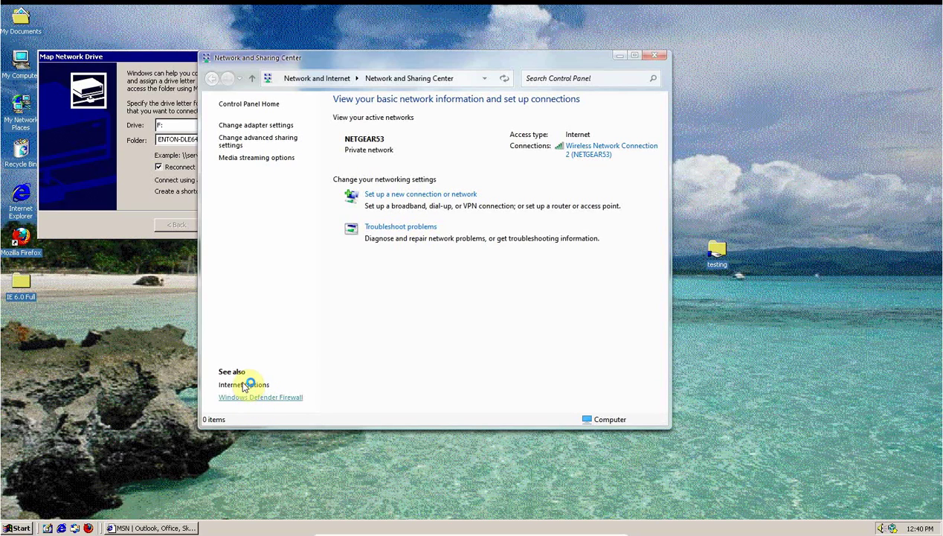
left_click(212, 80)
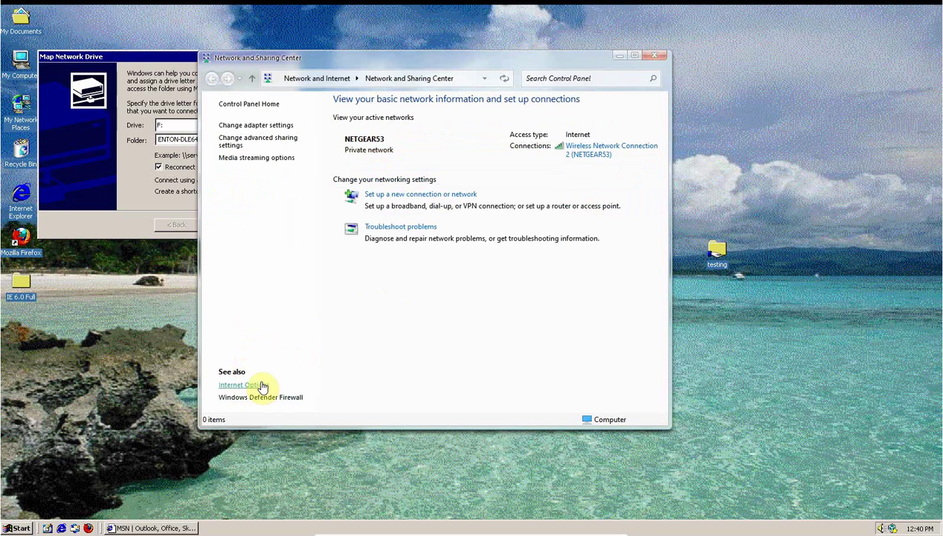
left_click(253, 383)
left_click(352, 122)
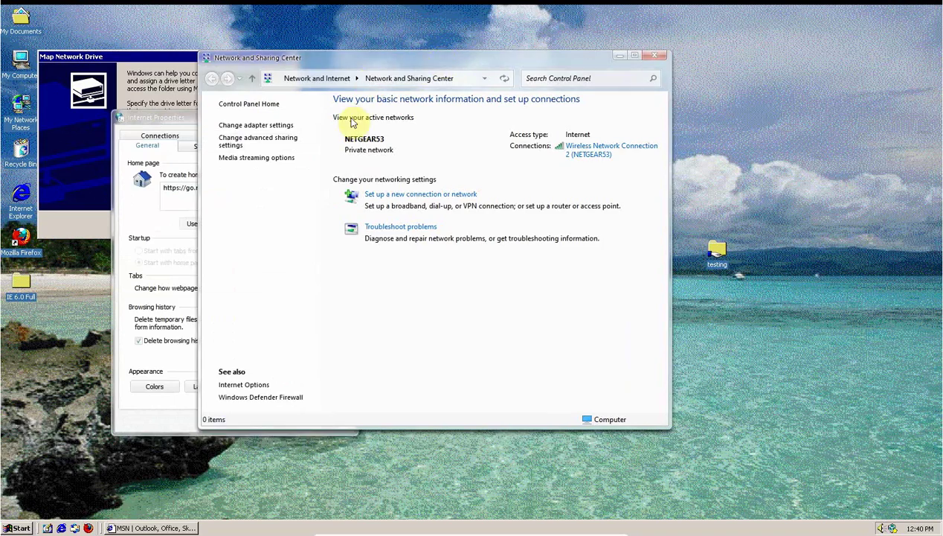
left_click_drag(461, 61, 392, 81)
key("alt+F4")
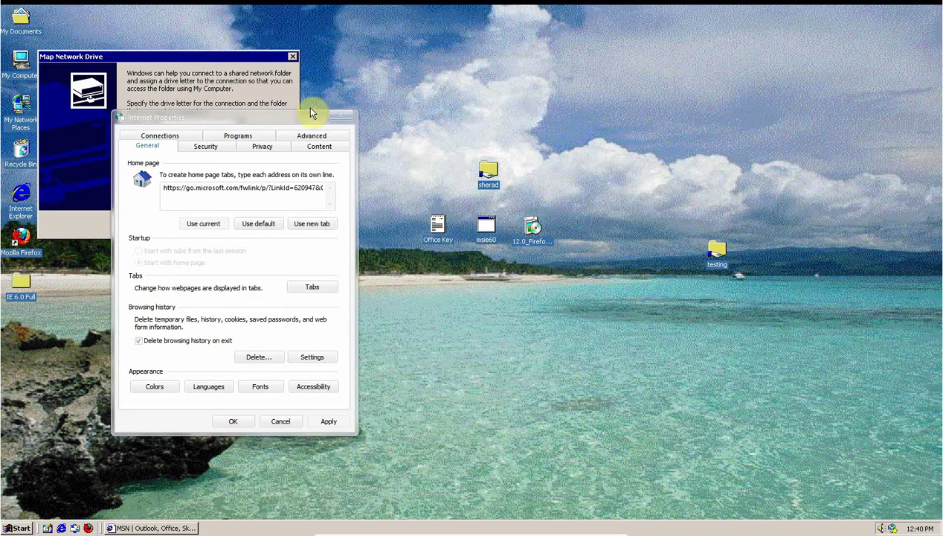
left_click(287, 116)
key("alt+F4")
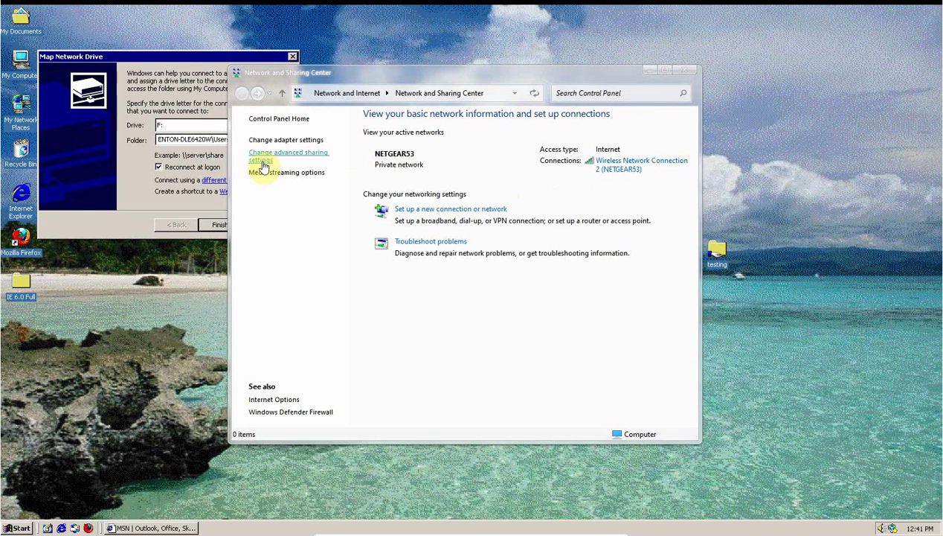
Step: Inspect advanced sharing settings, expanding Guest or Public and All Networks, then close without saving
left_click(301, 153)
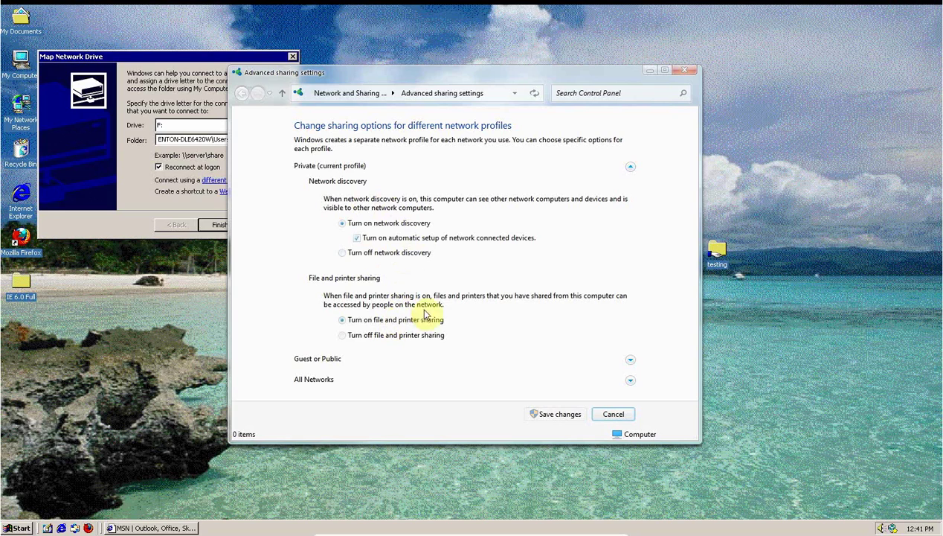
left_click(630, 359)
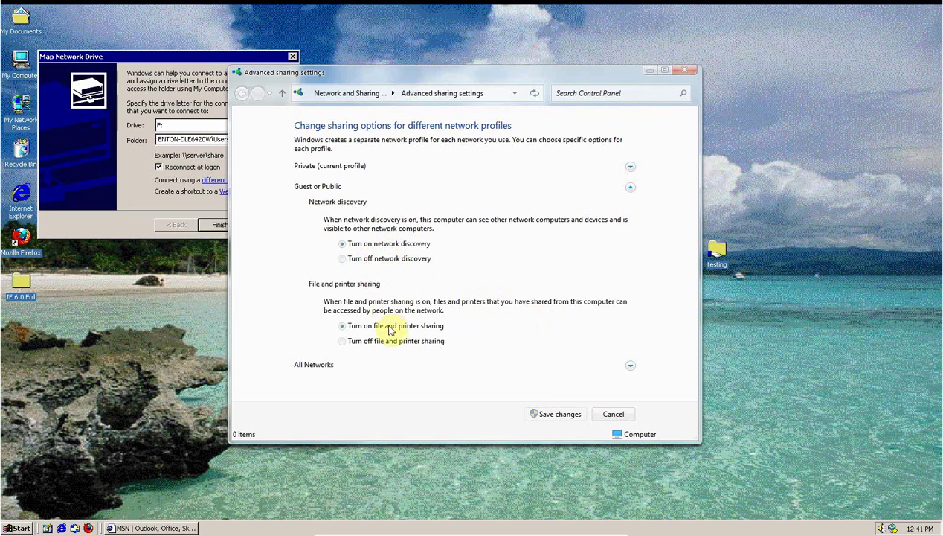
left_click(630, 365)
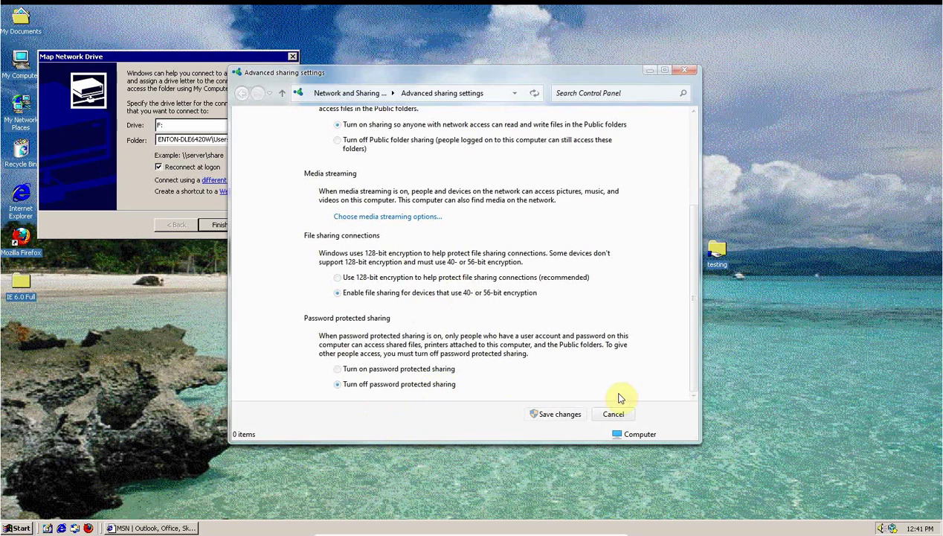
left_click(685, 70)
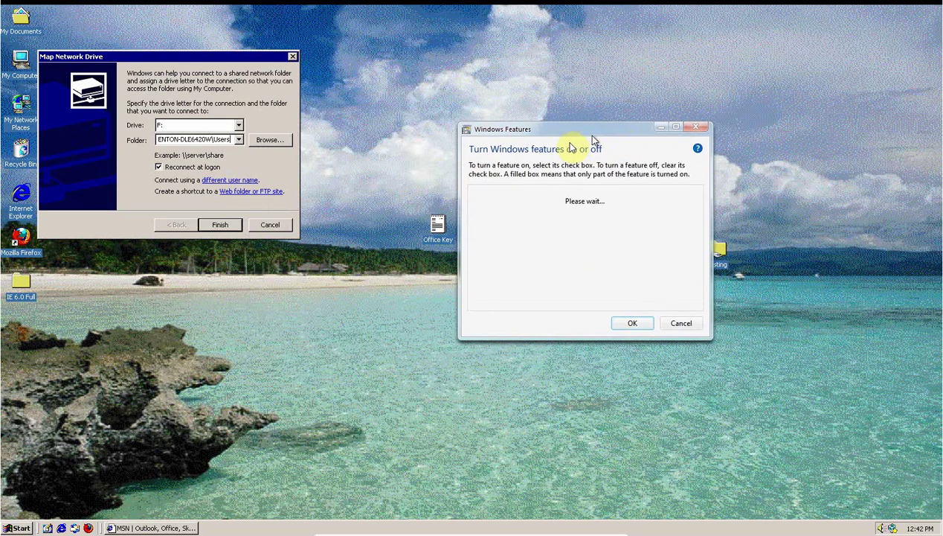
Step: Enlarge Windows Features, scroll to the enabled SMB 1.0/CIFS File Sharing Support, and confirm with OK
left_click_drag(496, 156, 504, 128)
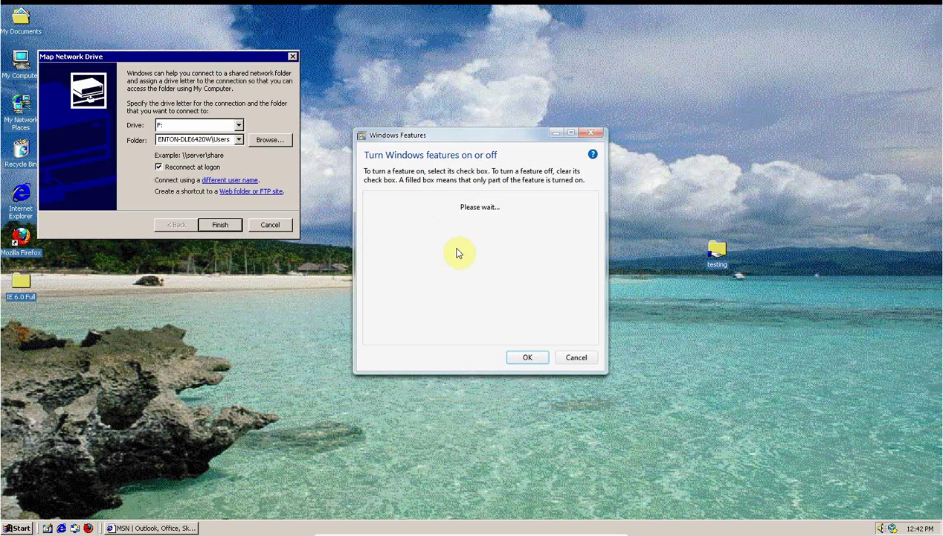
scroll(457, 253, "down", 2)
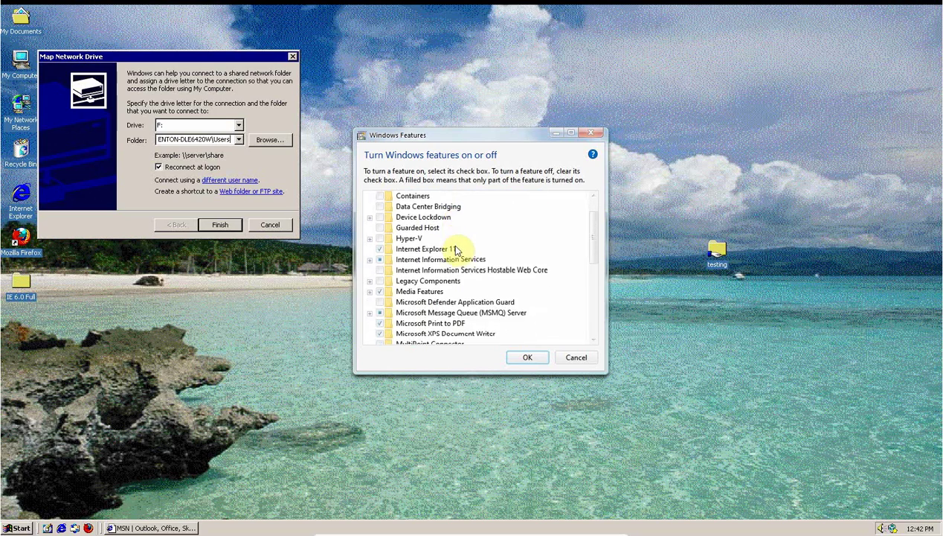
scroll(457, 253, "down", 3)
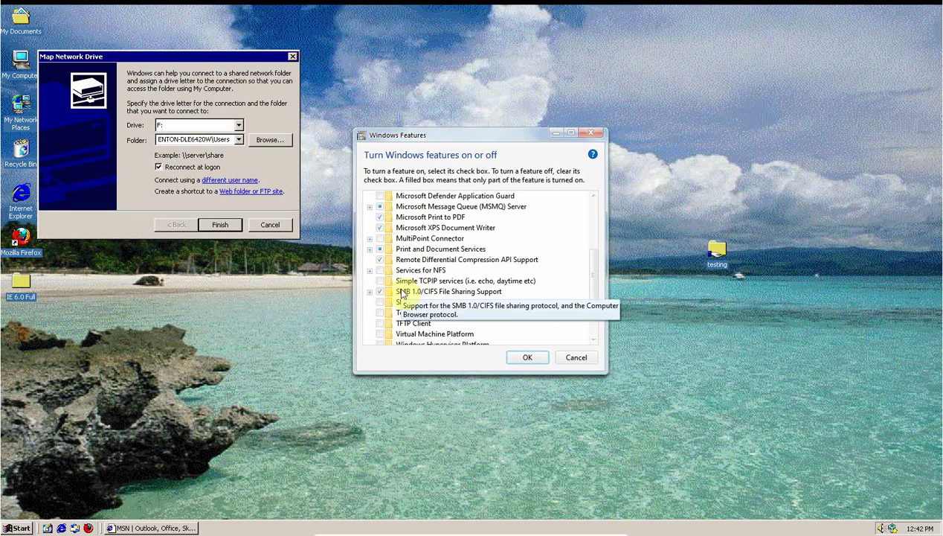
left_click(532, 359)
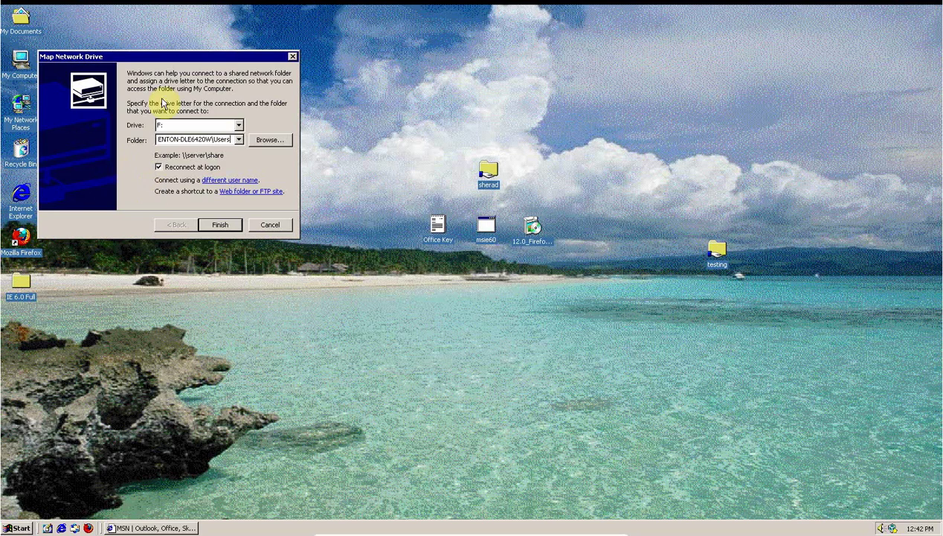
Step: Finish mapping the Users share as drive F: and close the F: drive window
left_click_drag(190, 61, 342, 103)
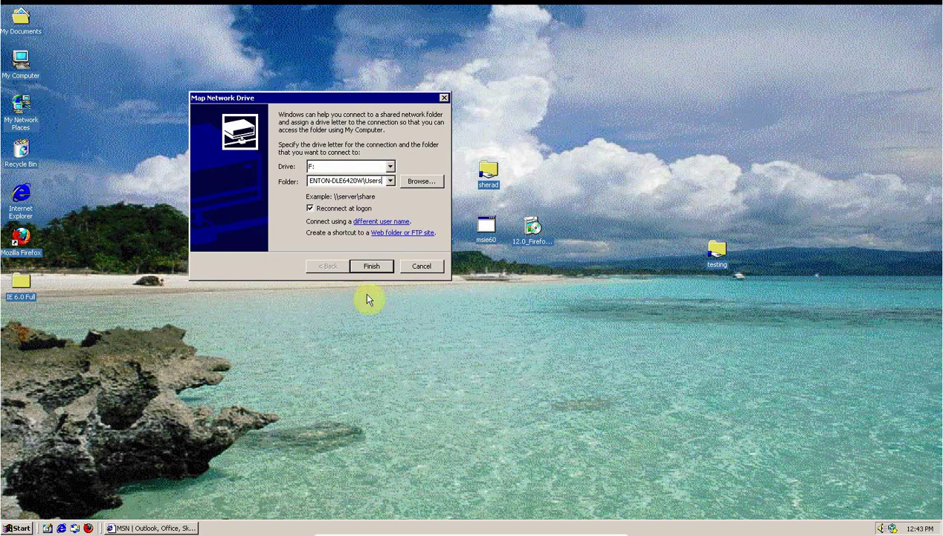
left_click(372, 266)
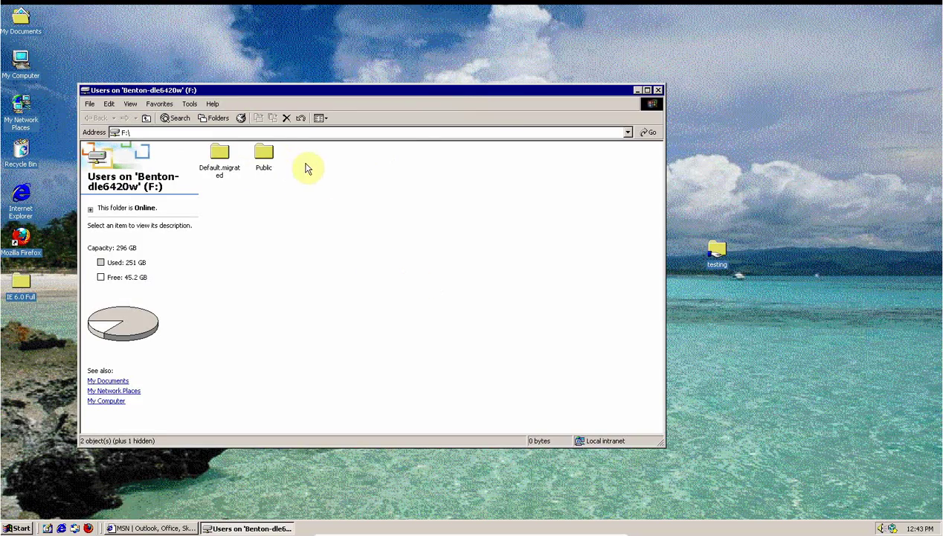
left_click(658, 90)
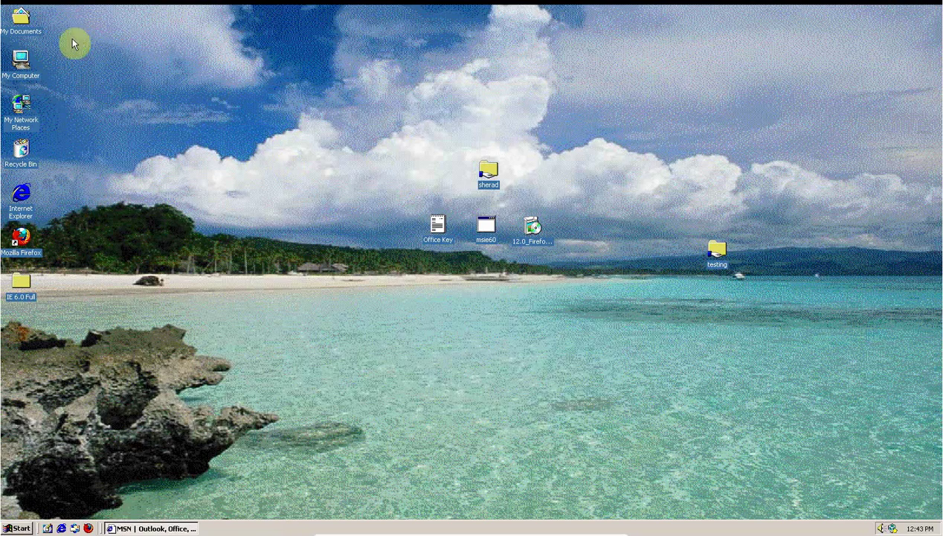
Step: Open My Computer and disconnect the F: network drive
double_click(30, 71)
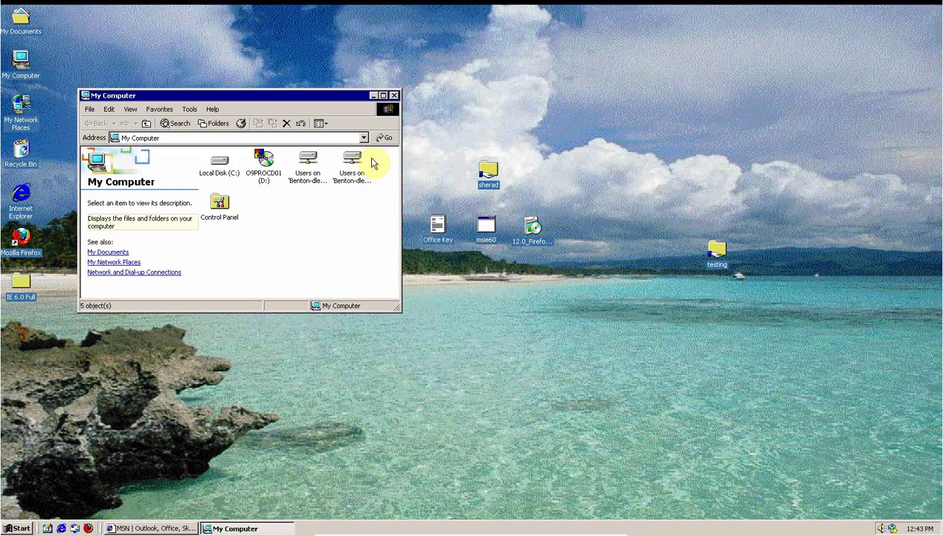
mouse_move(311, 172)
left_mouse_down()
mouse_move(385, 168)
mouse_move(311, 165)
left_mouse_up()
left_click(354, 162)
right_click(355, 164)
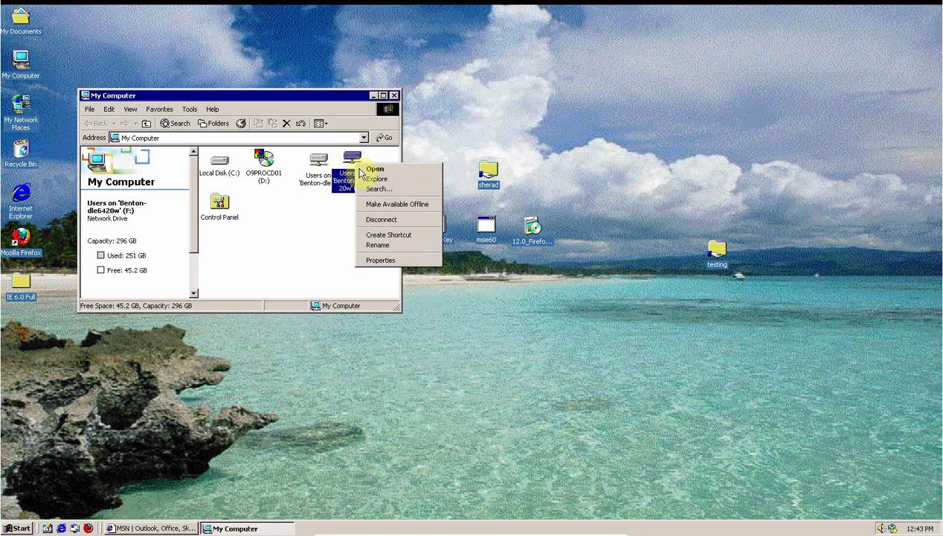
left_click(385, 221)
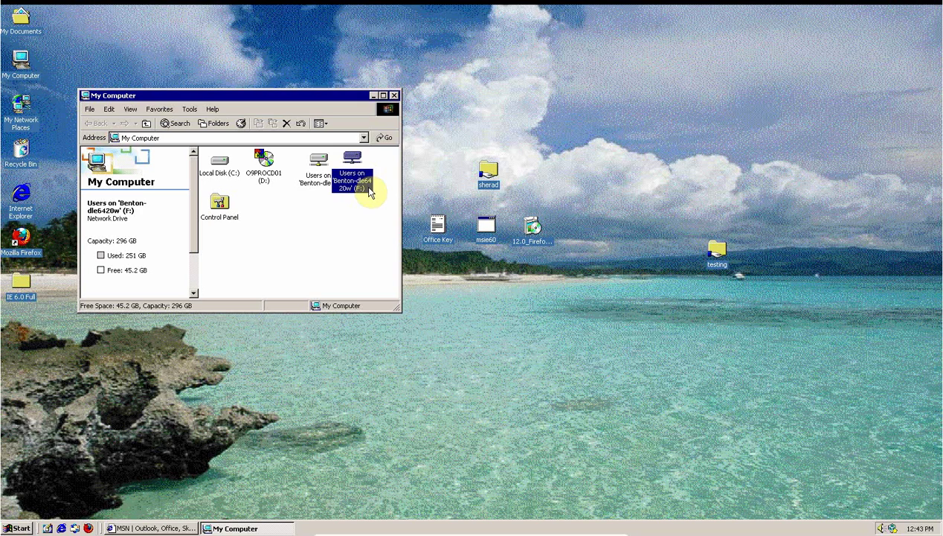
Step: Open the E: network drive and its Public folder
right_click(355, 170)
left_click(327, 253)
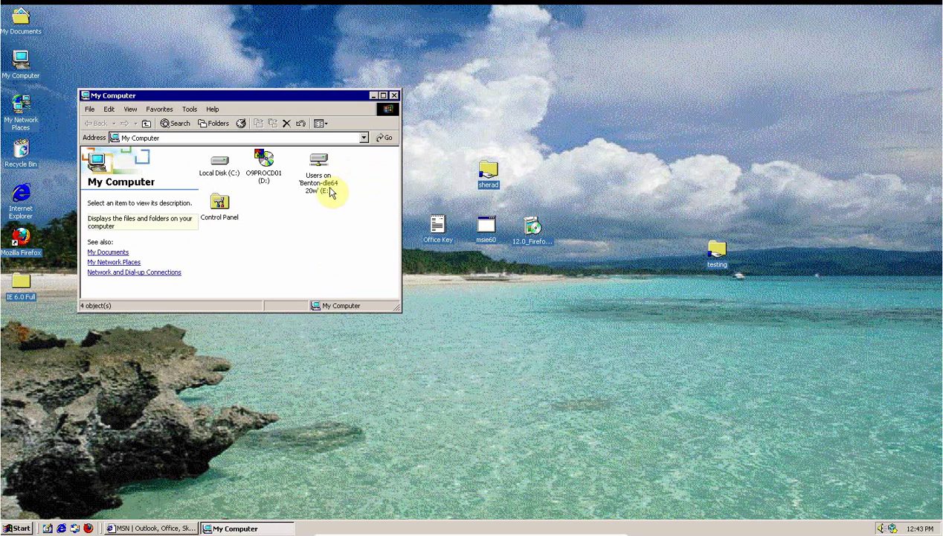
mouse_move(327, 188)
left_mouse_down()
mouse_move(309, 172)
mouse_move(316, 175)
left_mouse_up()
double_click(315, 183)
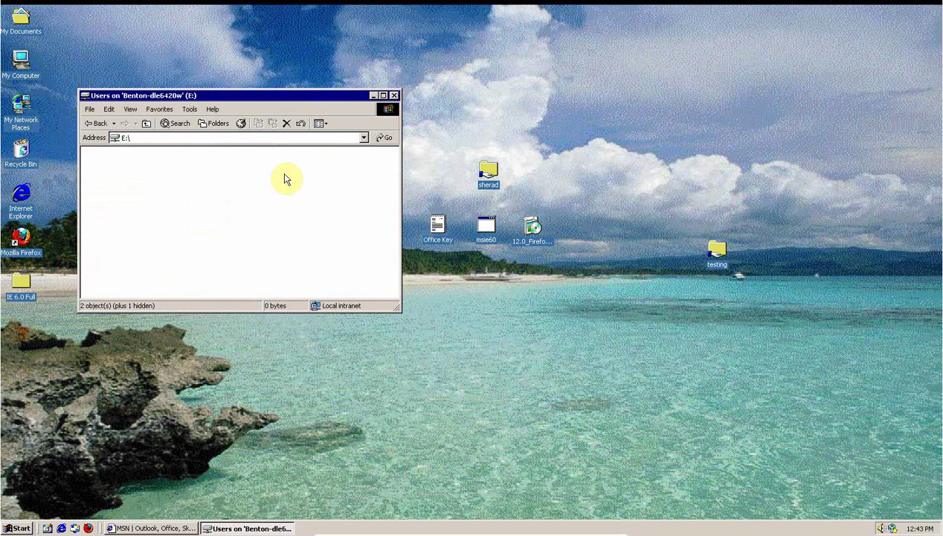
double_click(265, 159)
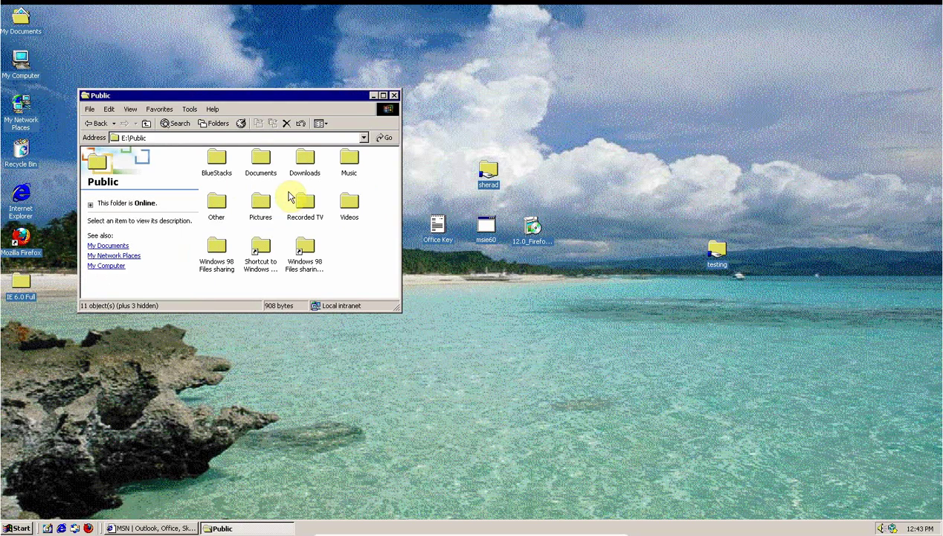
Step: Return to the My Computer view, then close Internet Explorer and My Computer
left_click(94, 124)
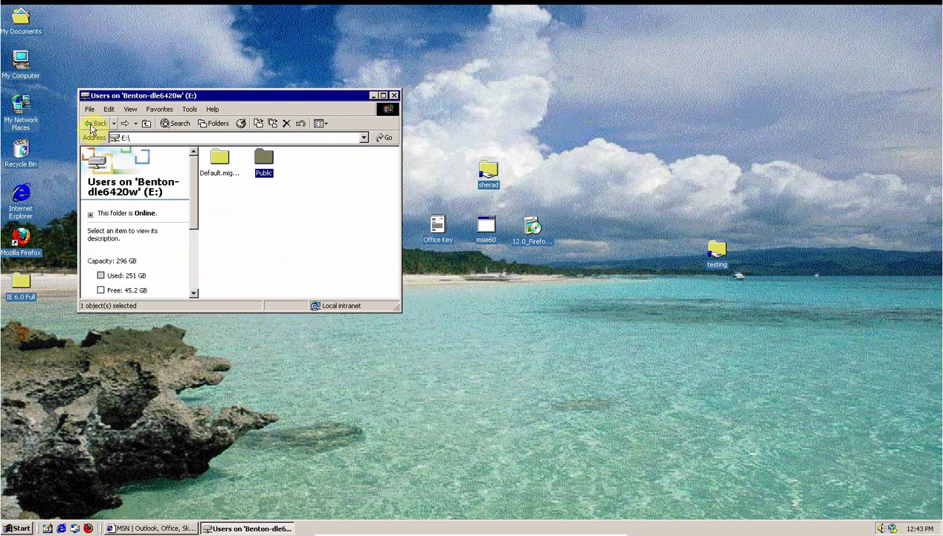
left_click(94, 124)
left_click_drag(308, 182, 350, 192)
left_click(350, 191)
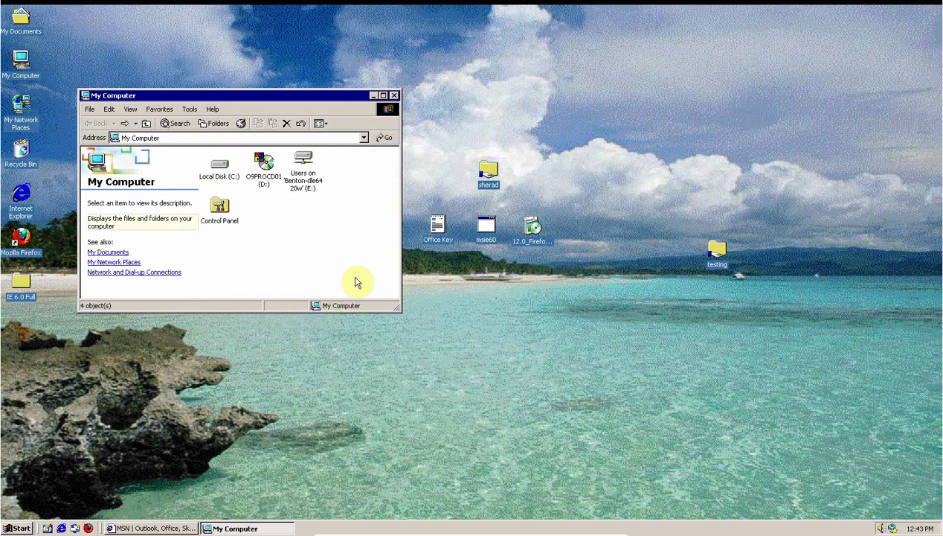
left_click(163, 528)
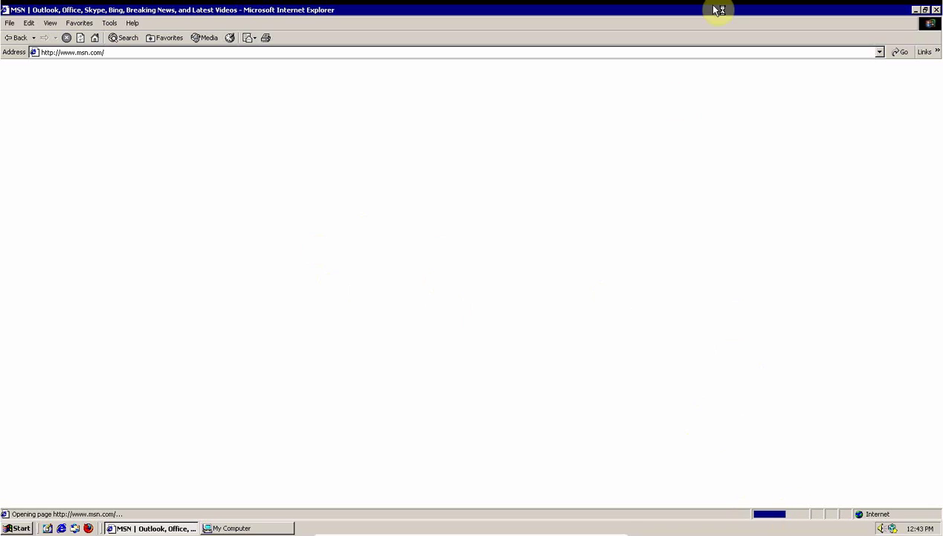
left_click(936, 9)
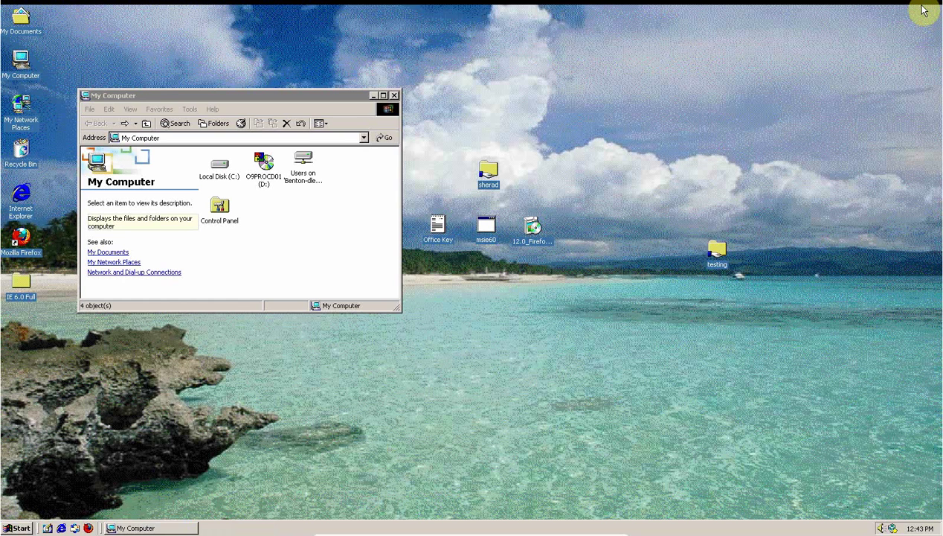
left_click(396, 97)
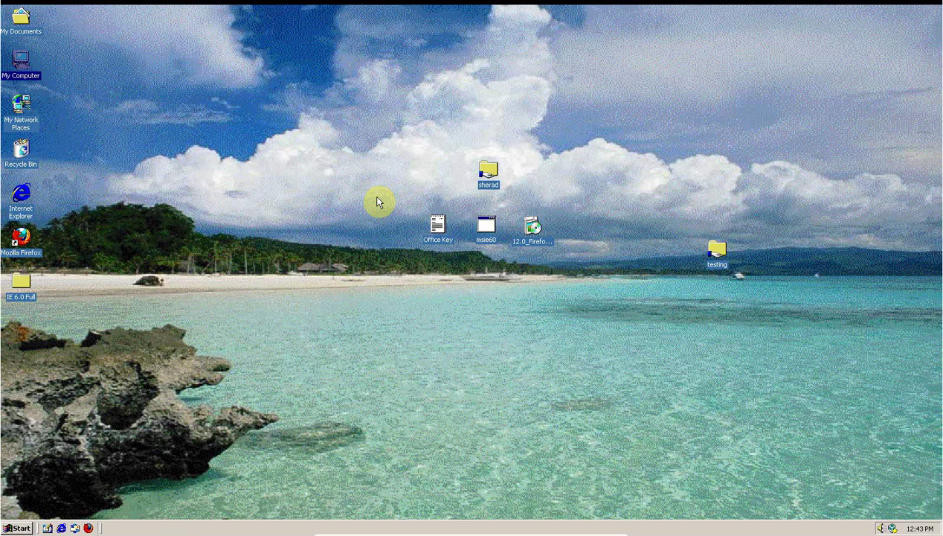
Step: Delete the desktop testing folder, confirming both the delete and sharing prompts
double_click(719, 252)
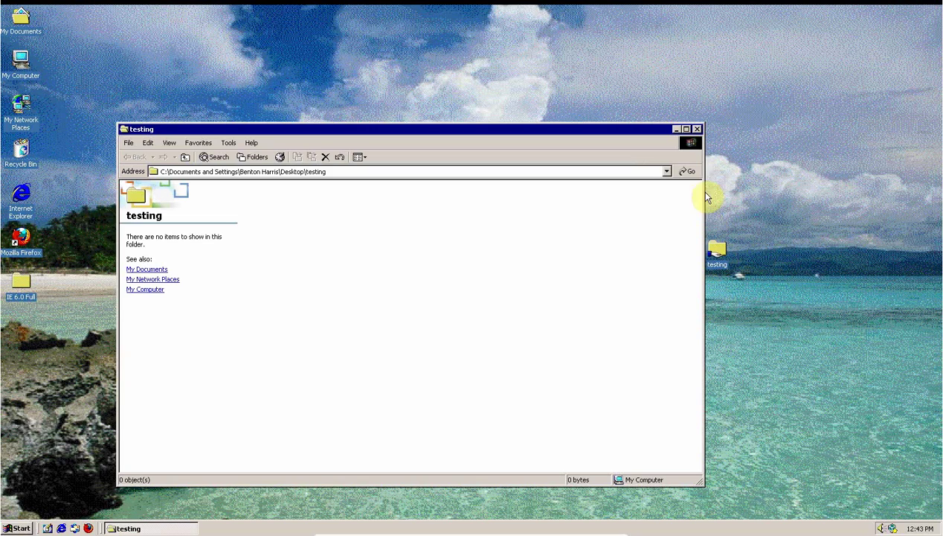
left_click(696, 129)
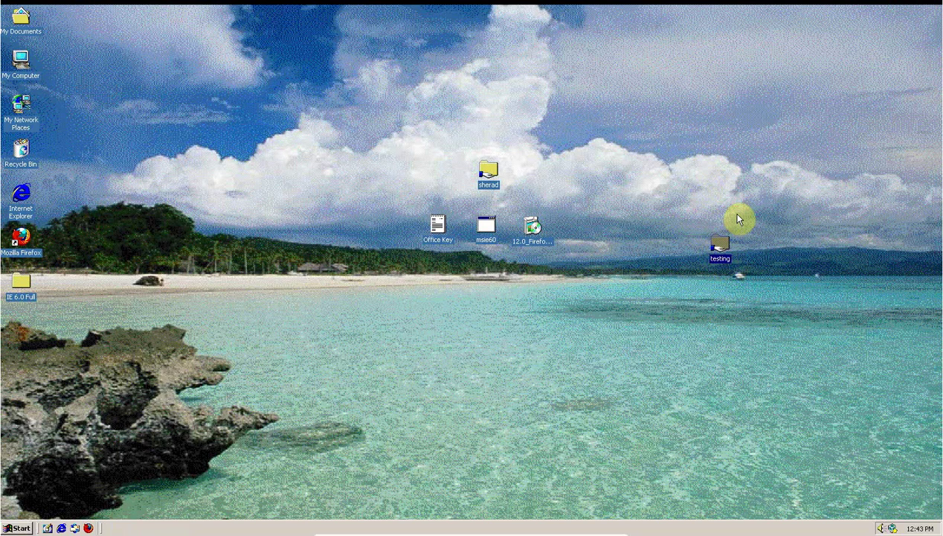
key("Delete")
key("Return")
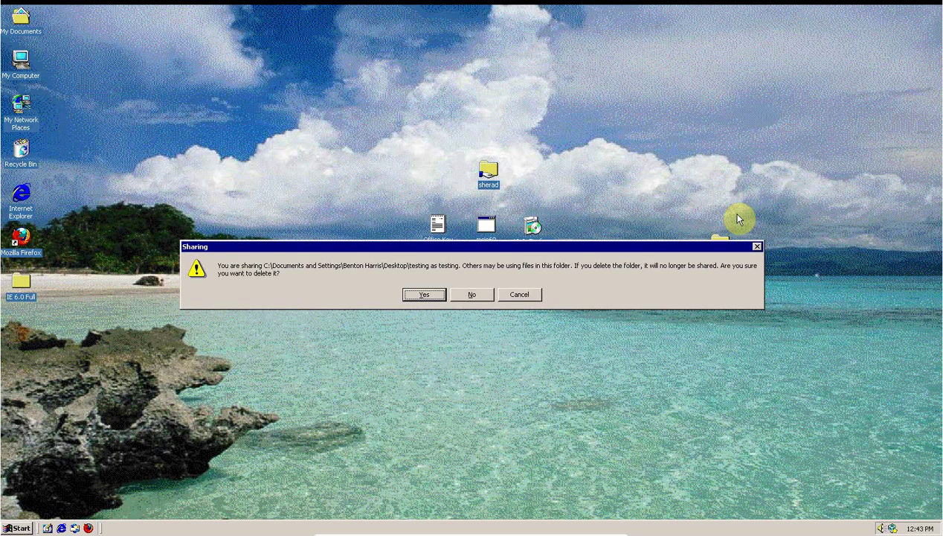
key("Return")
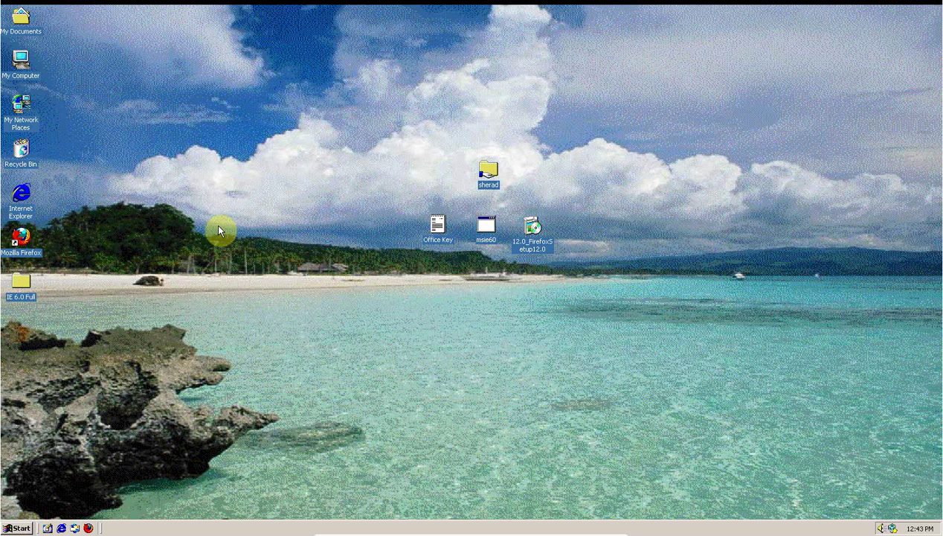
Step: From My Computer, AutoPlay the O9PROCD01 (D:) CD to launch Office 2000 Professional setup
left_click(29, 66)
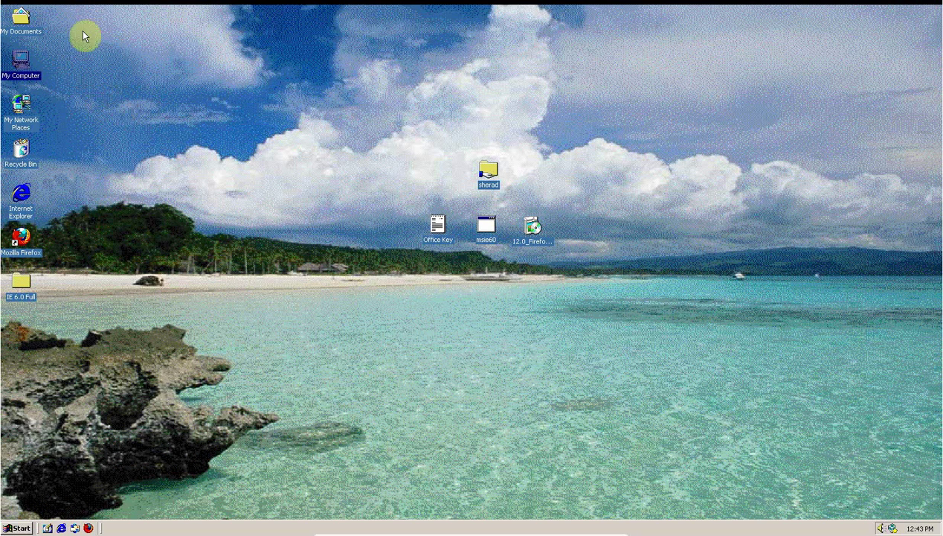
double_click(21, 65)
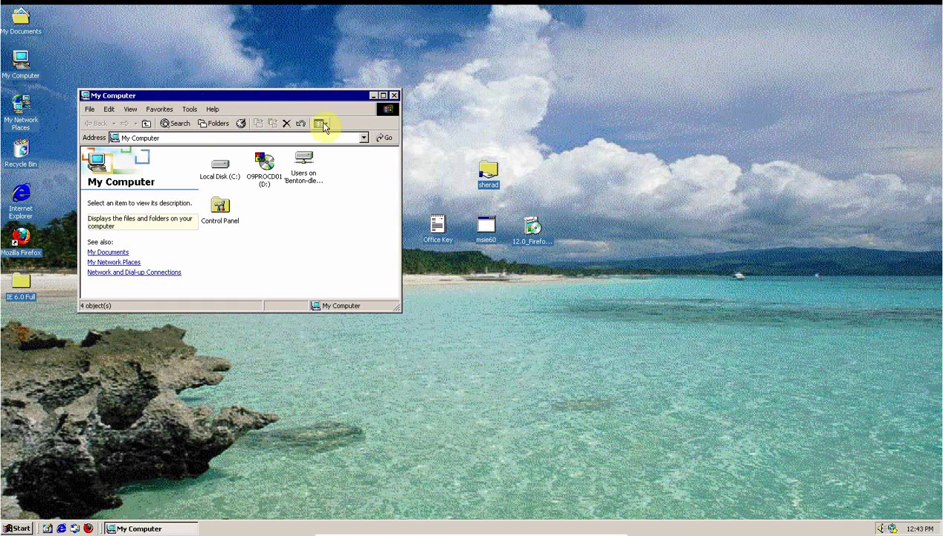
left_click(264, 162)
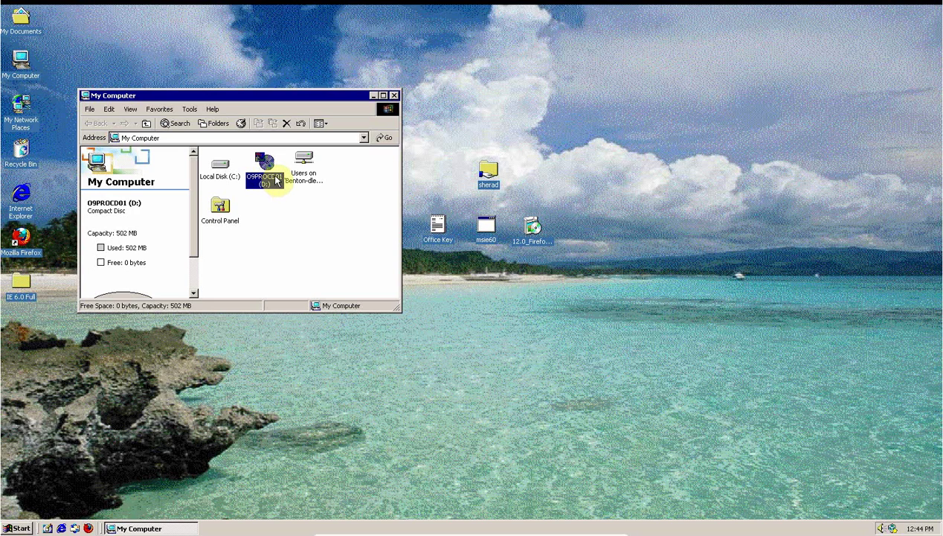
right_click(276, 179)
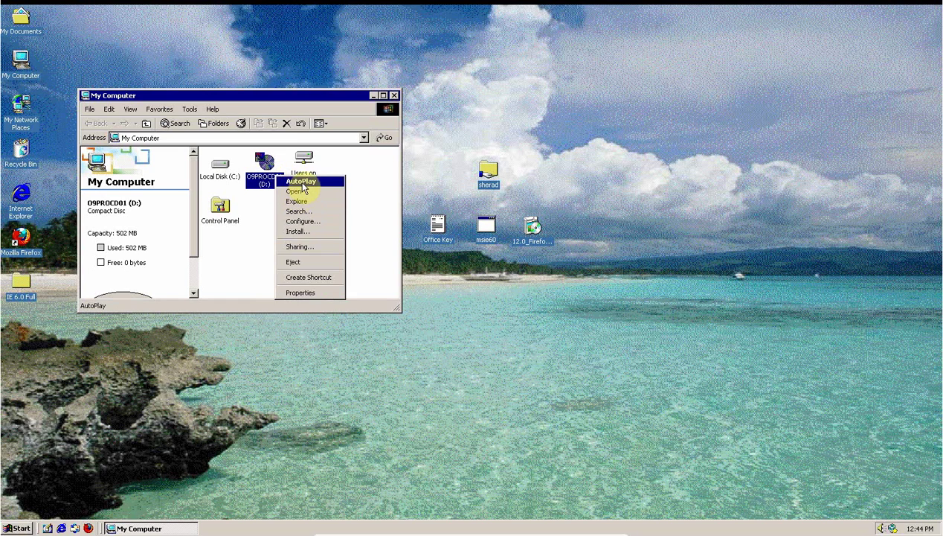
left_click(301, 182)
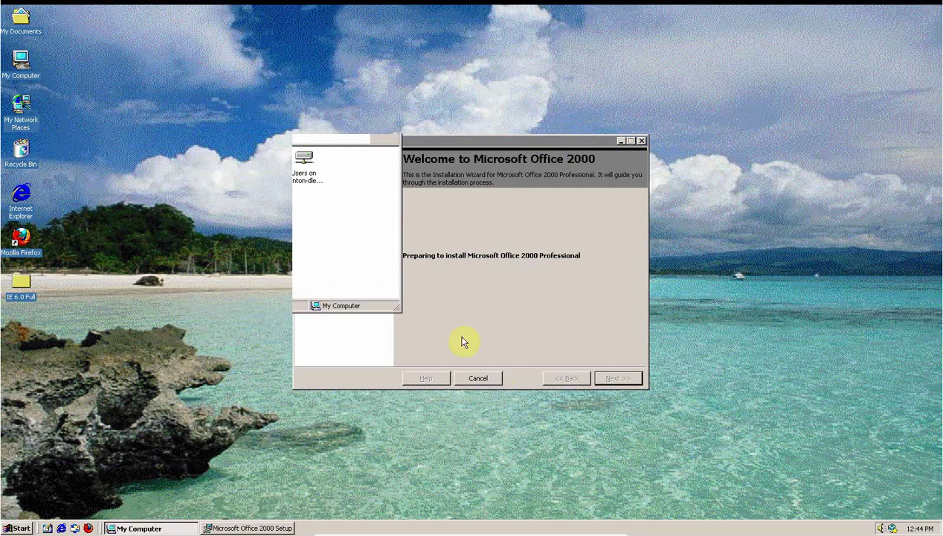
left_click(456, 233)
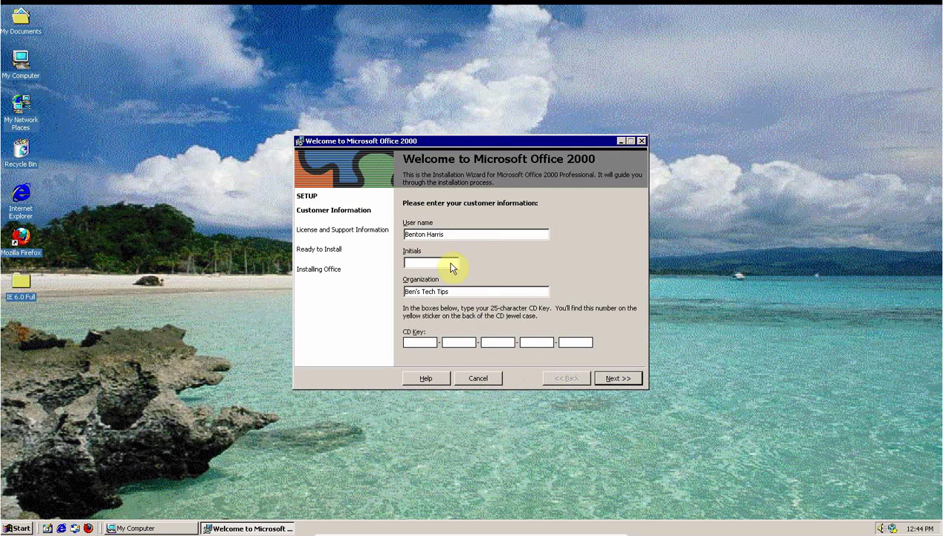
Step: Enter the user's initials and open the Office Key notes in Notepad beside setup
left_click(450, 263)
type("BH")
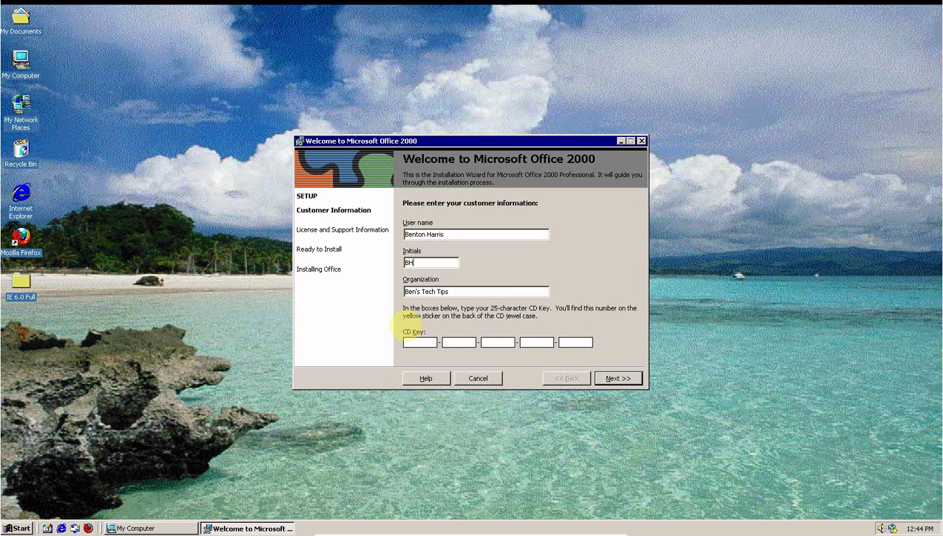
left_click(413, 342)
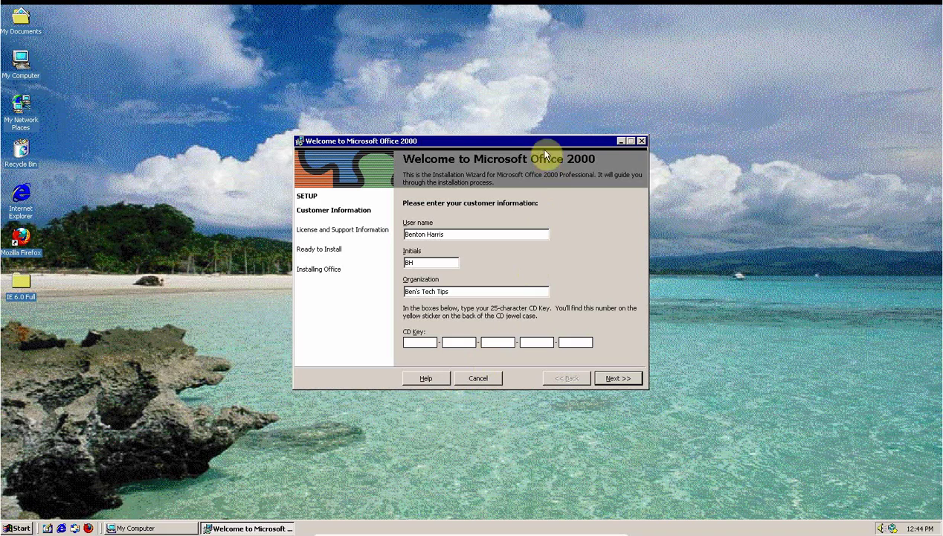
left_click_drag(553, 144, 831, 177)
double_click(441, 226)
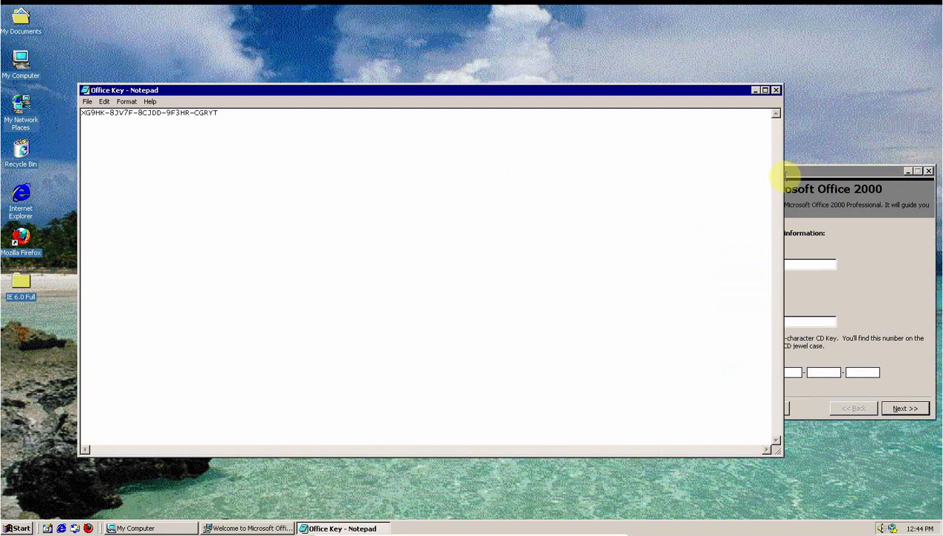
left_click_drag(774, 455, 332, 233)
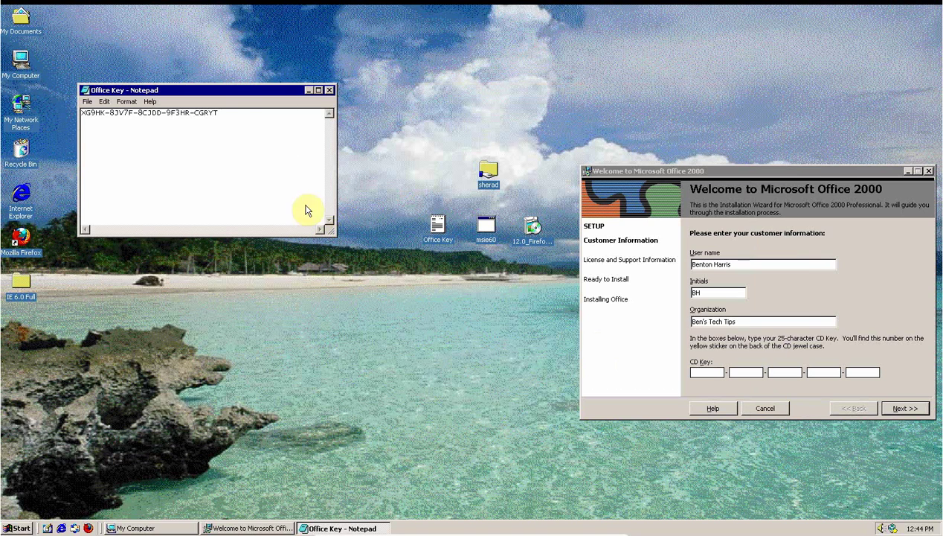
left_click_drag(238, 92, 376, 171)
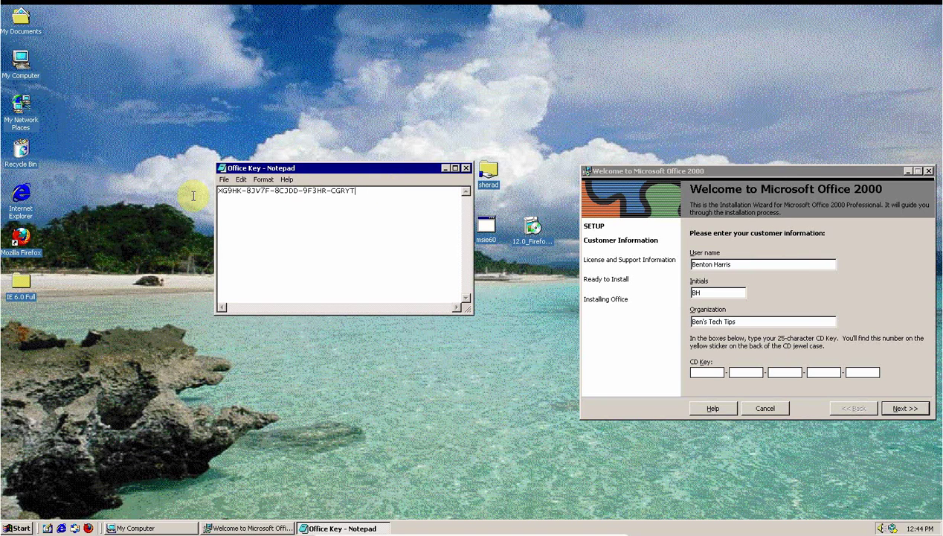
Step: Copy the CD key from Notepad and paste it into the first CD Key box
key("ctrl+a")
right_click(292, 198)
left_click(313, 227)
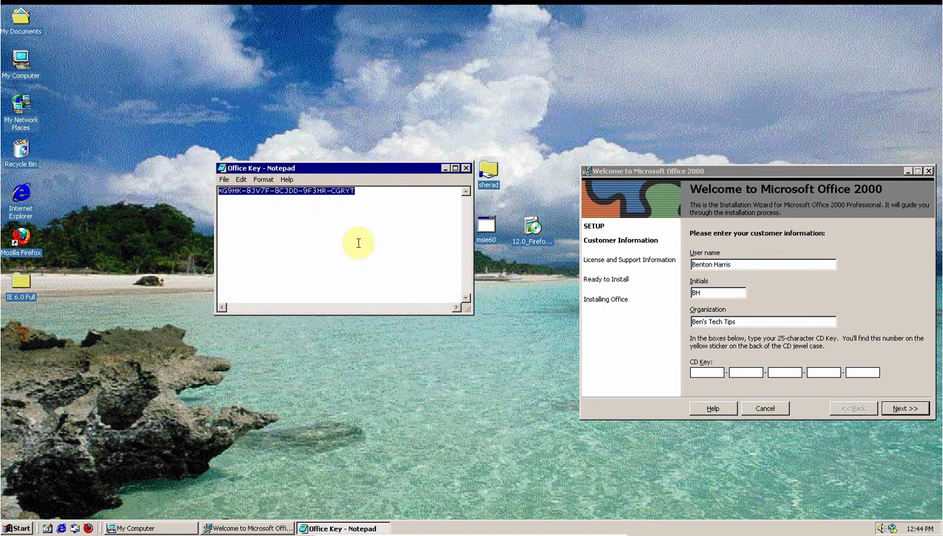
left_click(701, 371)
right_click(700, 372)
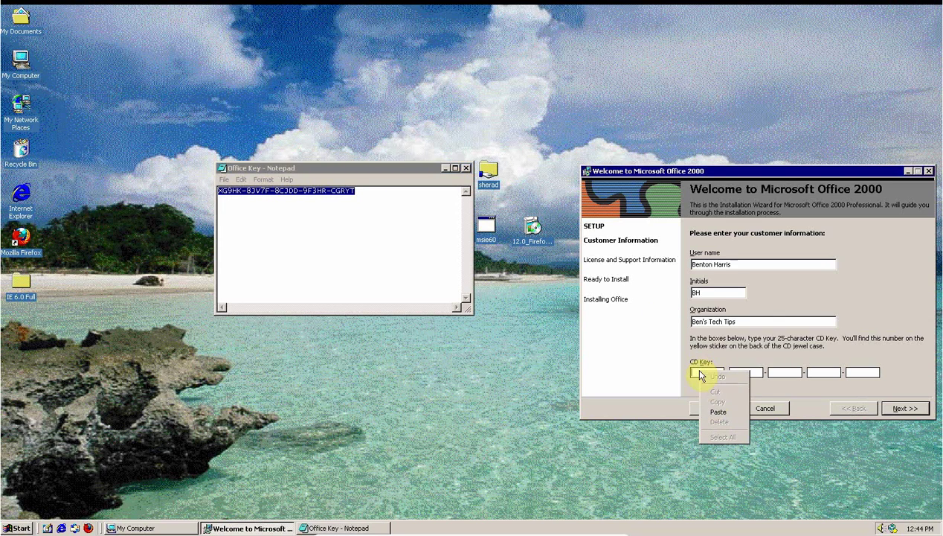
left_click(716, 411)
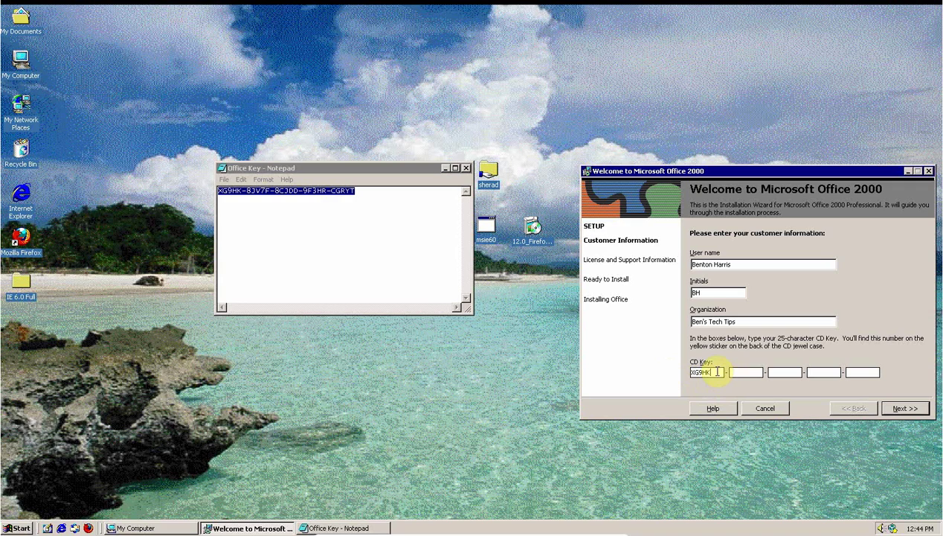
Step: Type the remaining CD key characters and advance to the licence agreement page
left_click(374, 193)
left_click(266, 192)
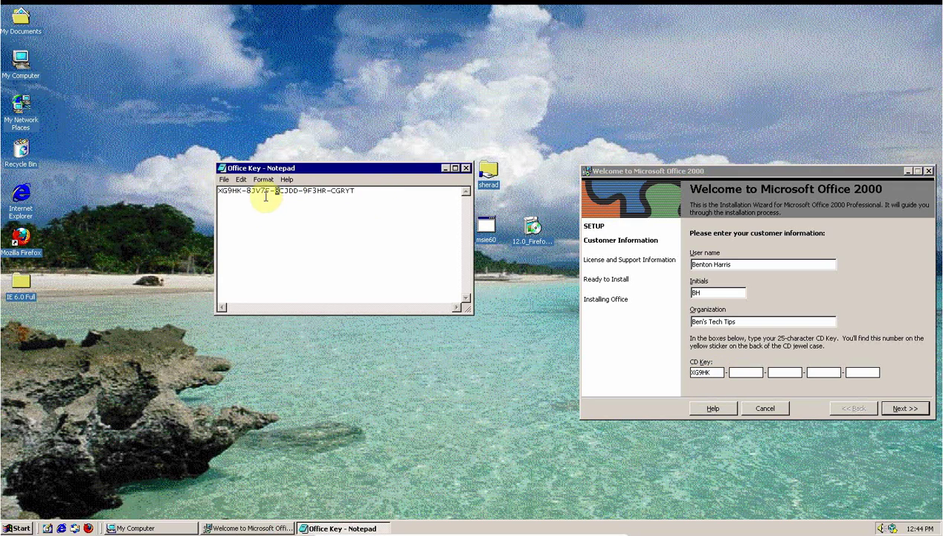
left_click_drag(385, 191, 217, 192)
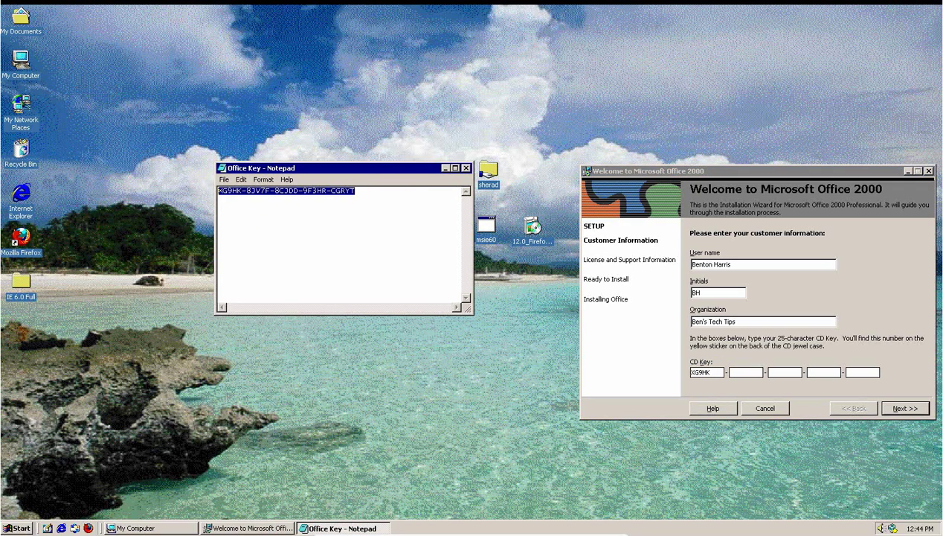
double_click(702, 372)
type("jkjhkhkj")
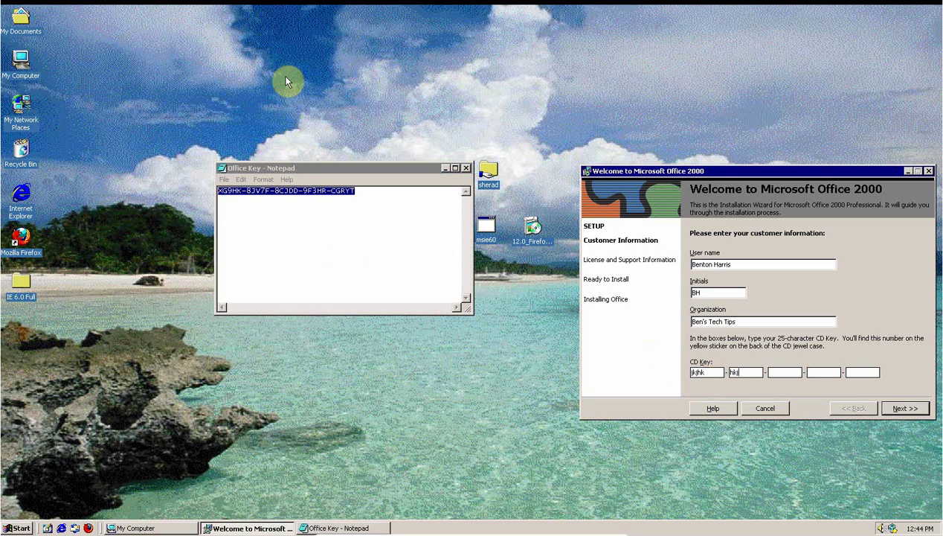
type("h")
key("BackSpace")
key("BackSpace")
key("BackSpace")
key("BackSpace")
key("BackSpace")
key("BackSpace")
key("BackSpace")
key("BackSpace")
key("BackSpace")
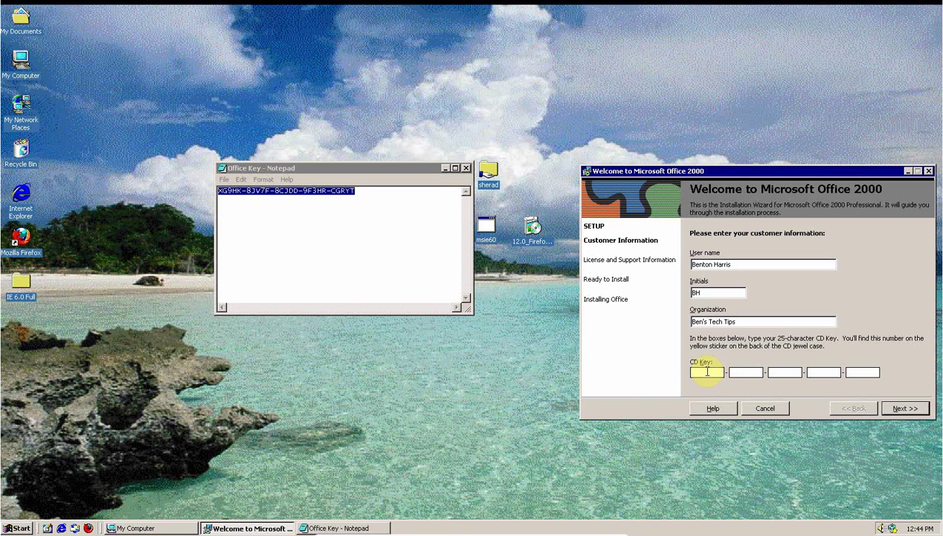
type("xg")
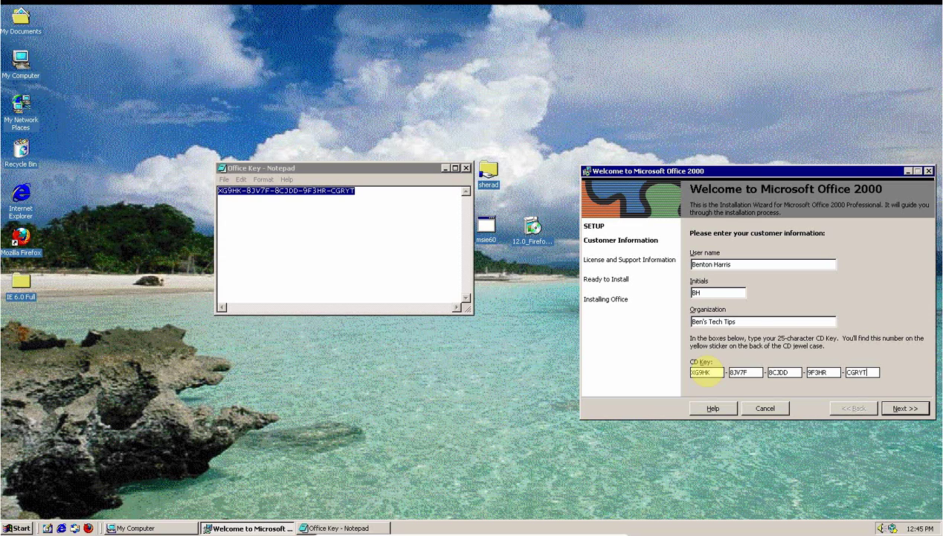
left_click(905, 408)
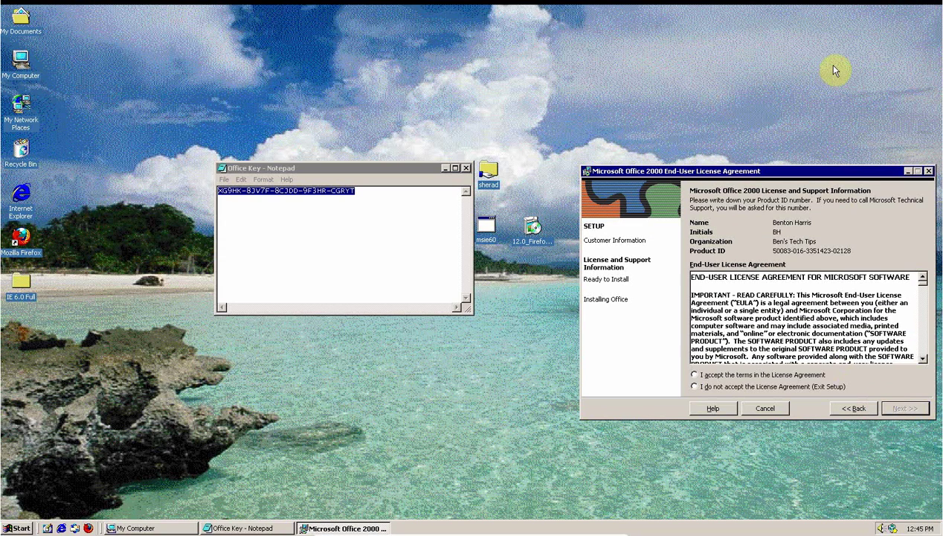
Step: Close the Notepad key file, accept the licence terms, and choose Install Now with defaults
left_click_drag(786, 175, 567, 106)
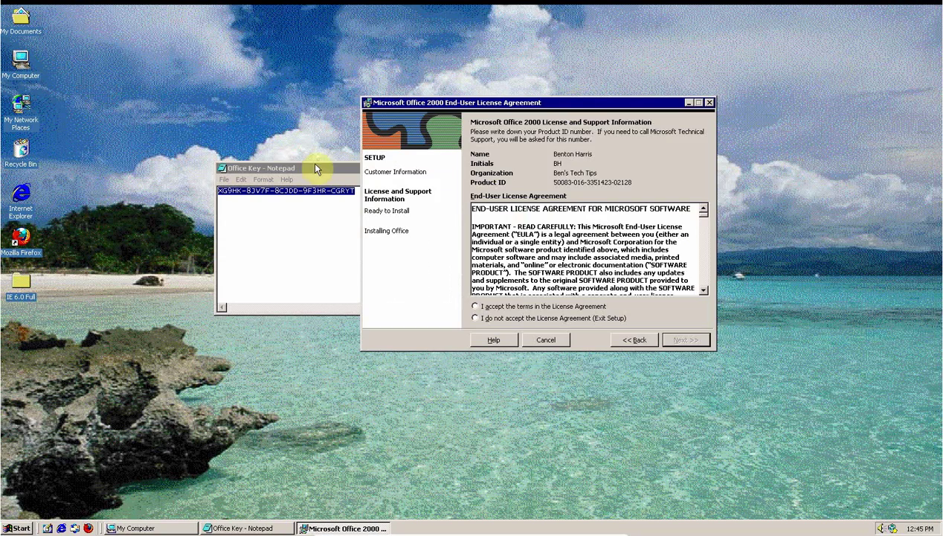
left_click(311, 164)
left_click_drag(306, 165, 306, 178)
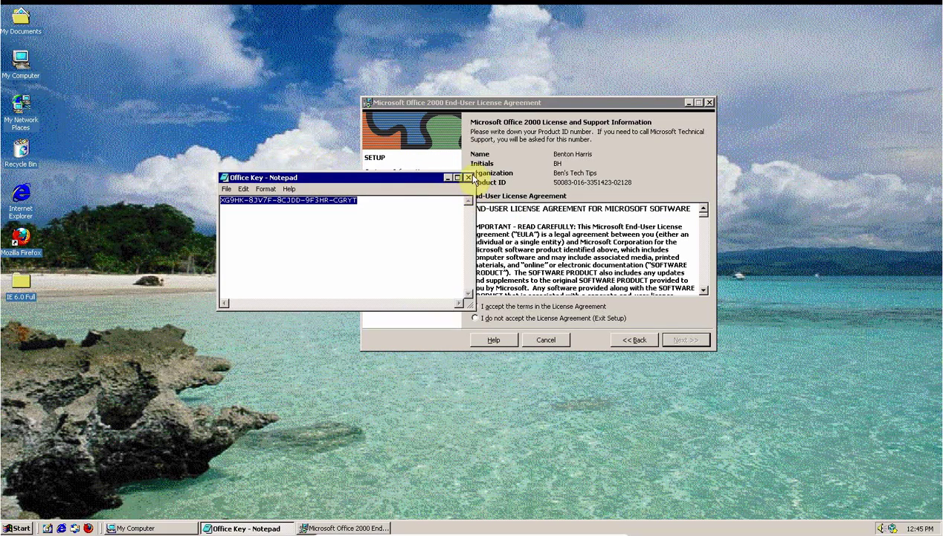
left_click(467, 182)
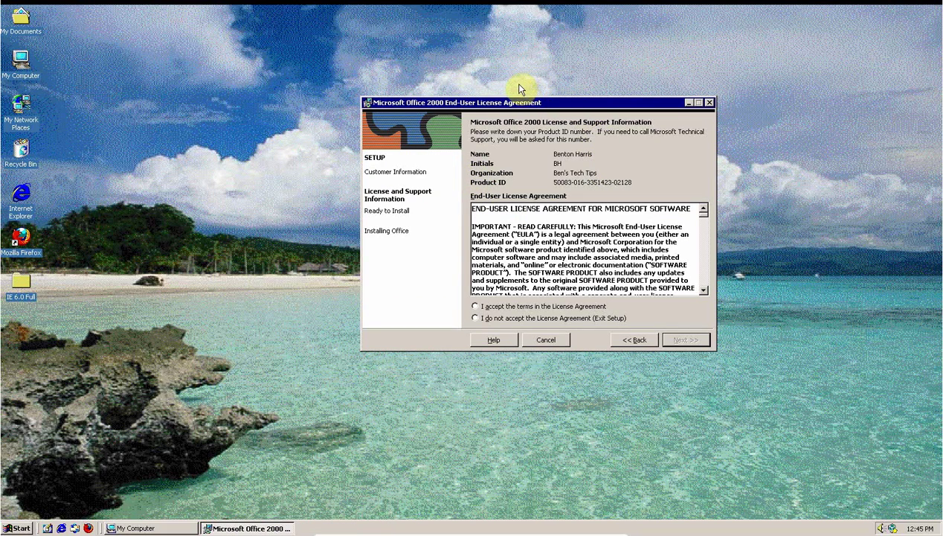
left_click_drag(503, 101, 428, 89)
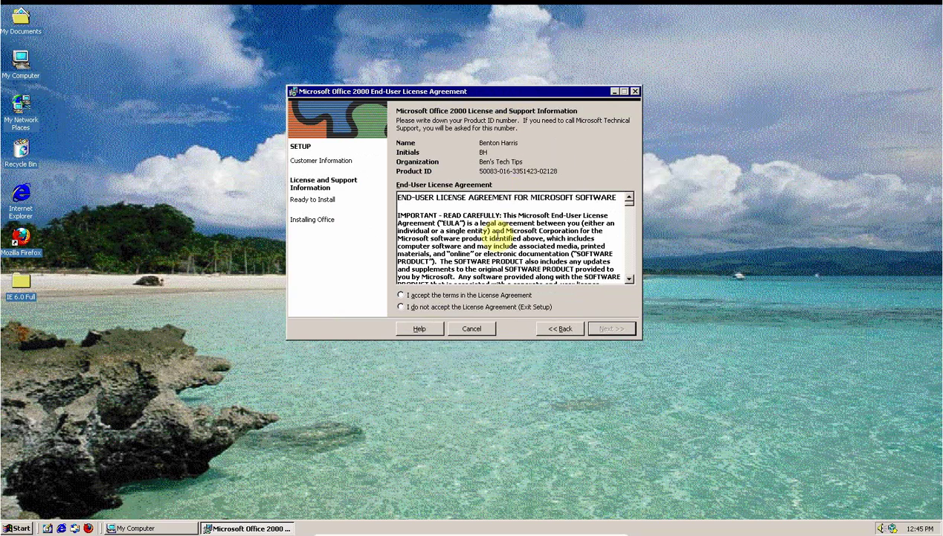
left_click(454, 295)
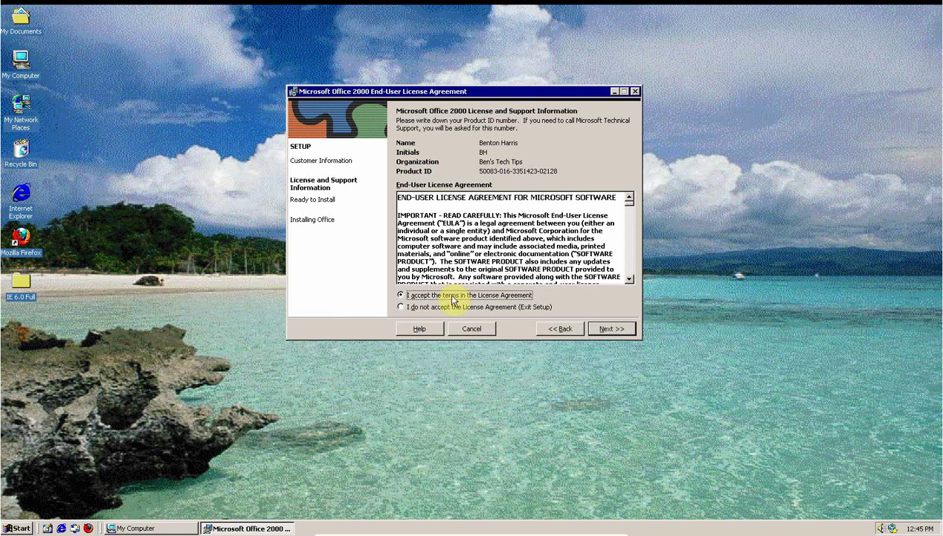
left_click(626, 329)
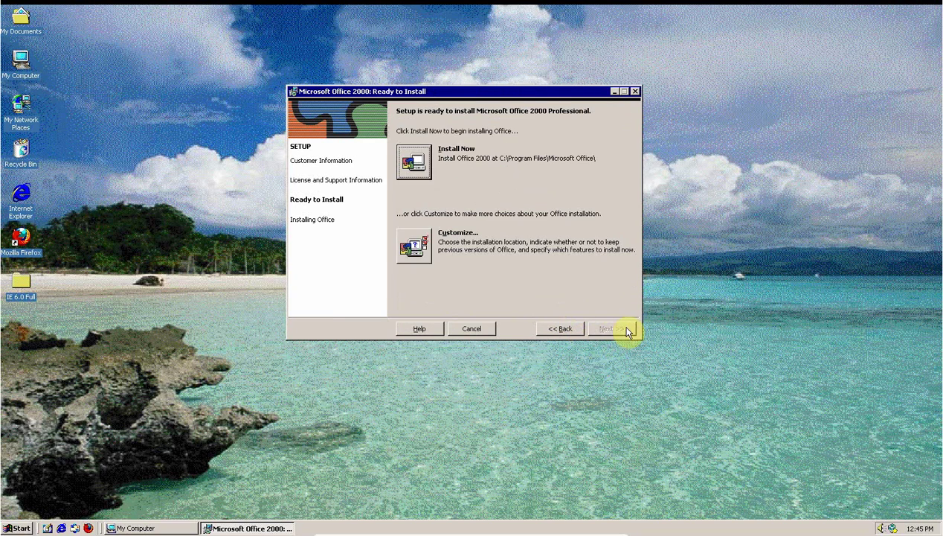
left_click(417, 162)
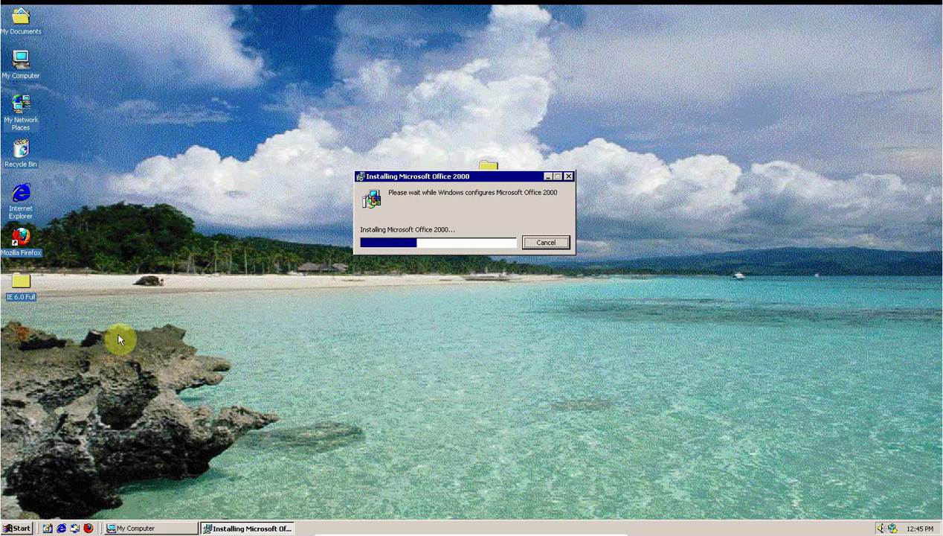
Step: Close My Computer and look through the Start programs list while installation runs
left_click(249, 527)
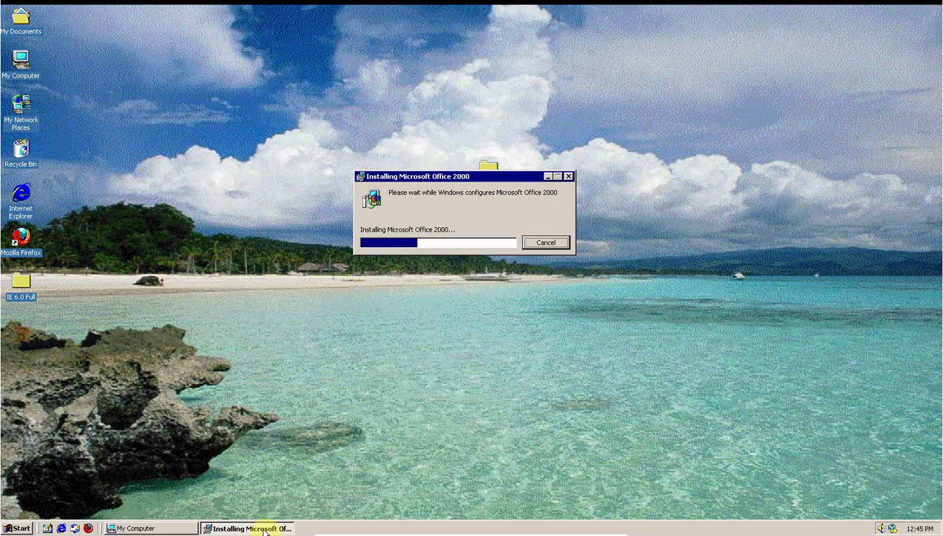
left_click(134, 527)
left_click(392, 93)
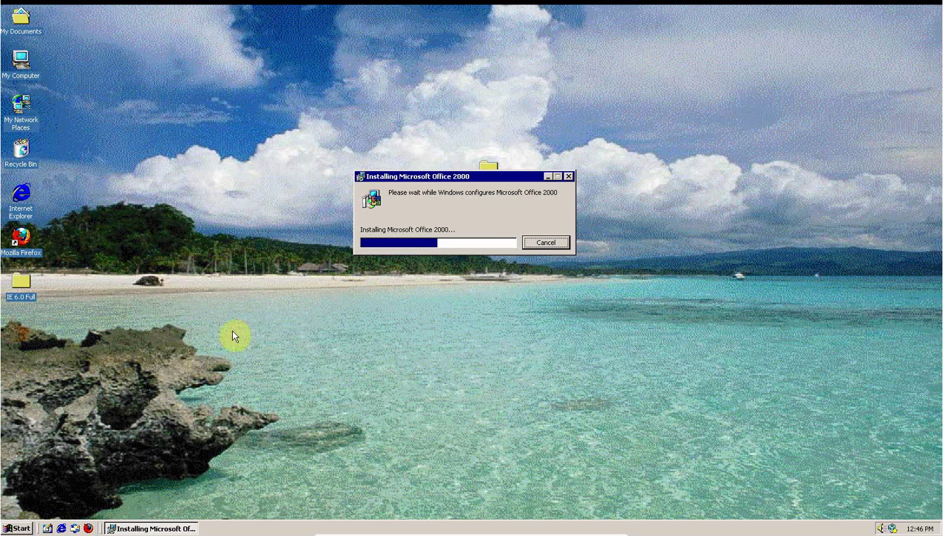
left_click(17, 528)
mouse_move(85, 378)
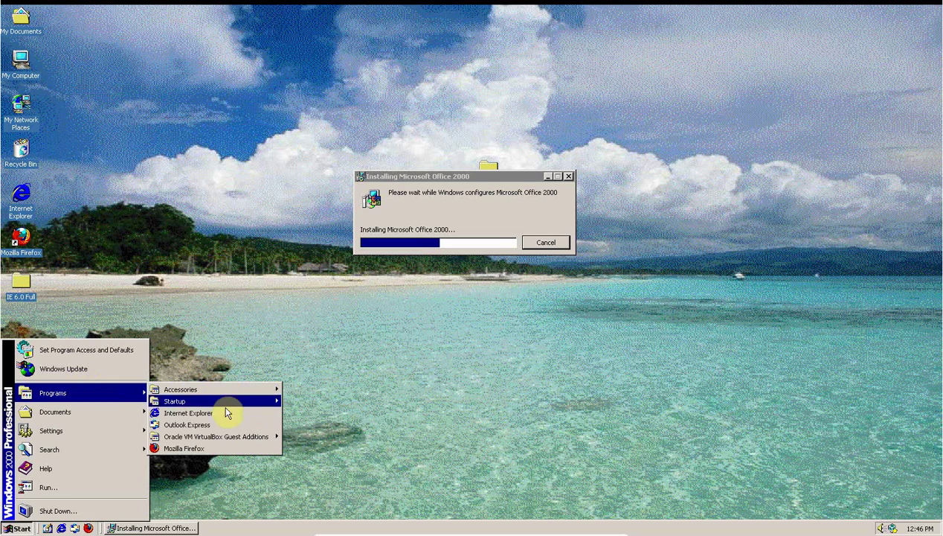
mouse_move(271, 390)
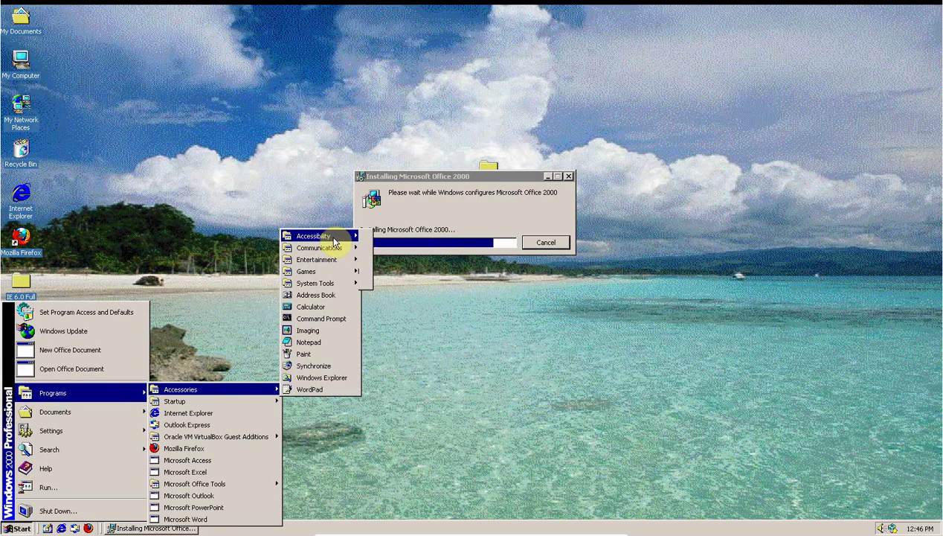
left_click(210, 470)
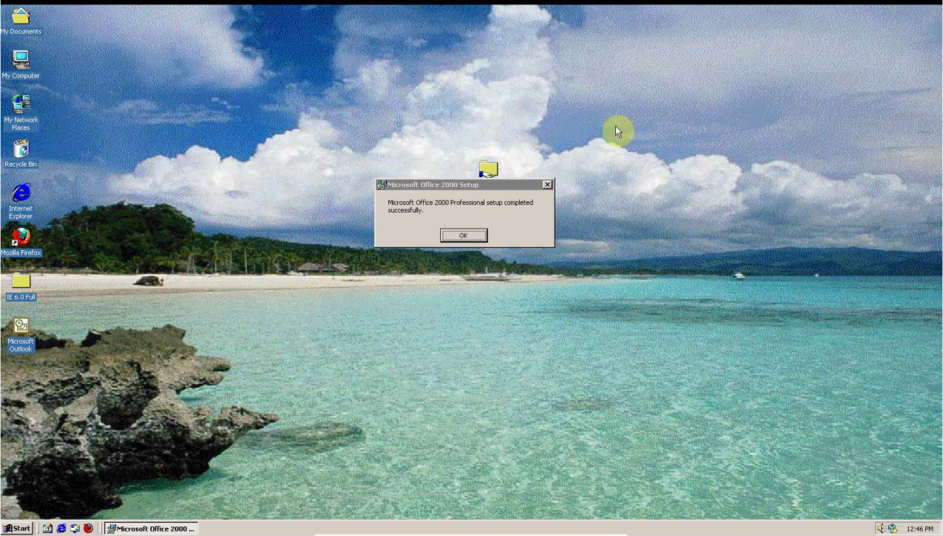
Step: Dismiss the setup-complete message and pick the Office 2000 Disc 2 image in VirtualBox devices
left_click(467, 235)
left_click(22, 528)
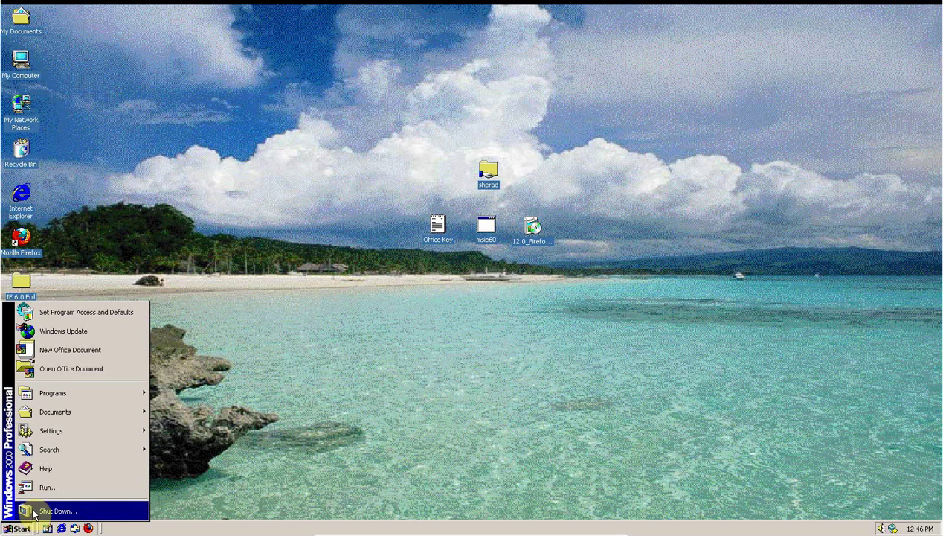
left_click(381, 488)
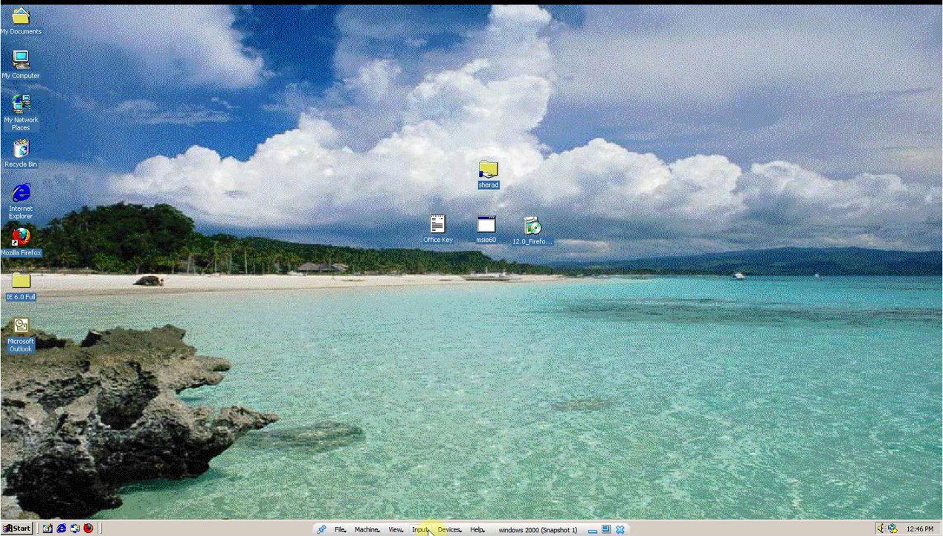
left_click(451, 529)
mouse_move(516, 415)
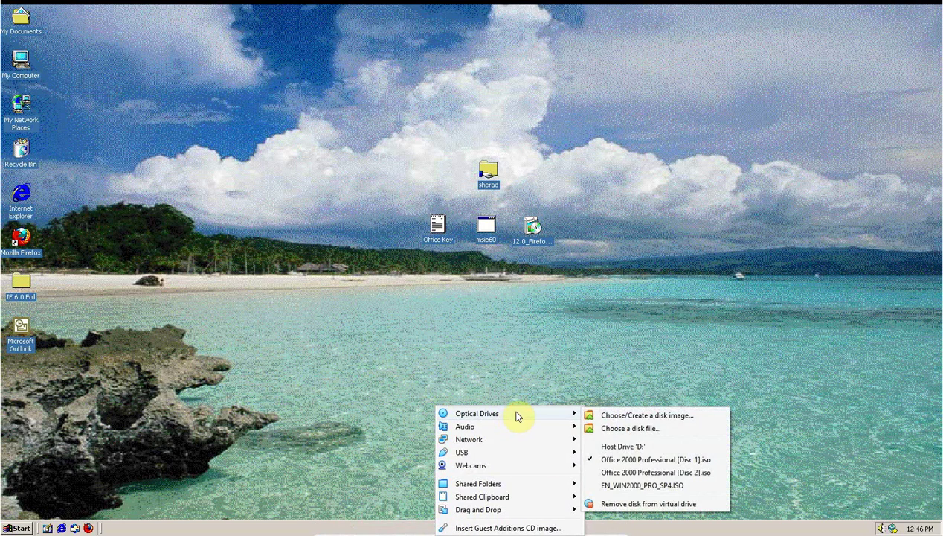
left_click(625, 473)
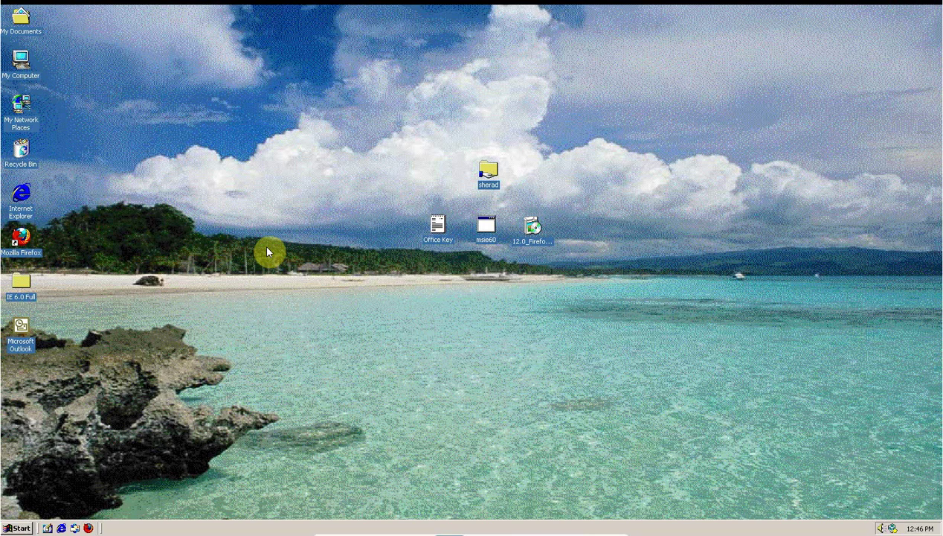
Step: Open My Computer to check the D: drive, then eject the current disc image
double_click(21, 63)
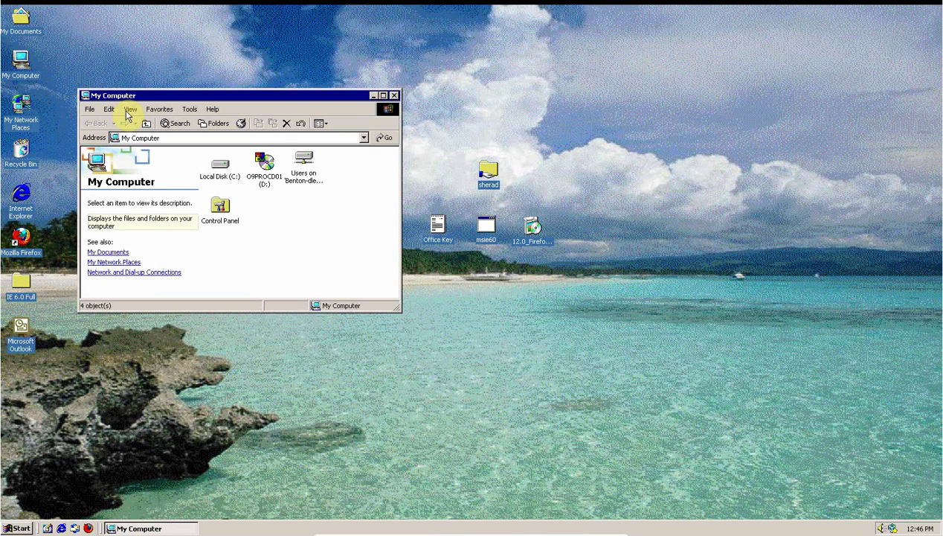
right_click(264, 167)
left_click(249, 288)
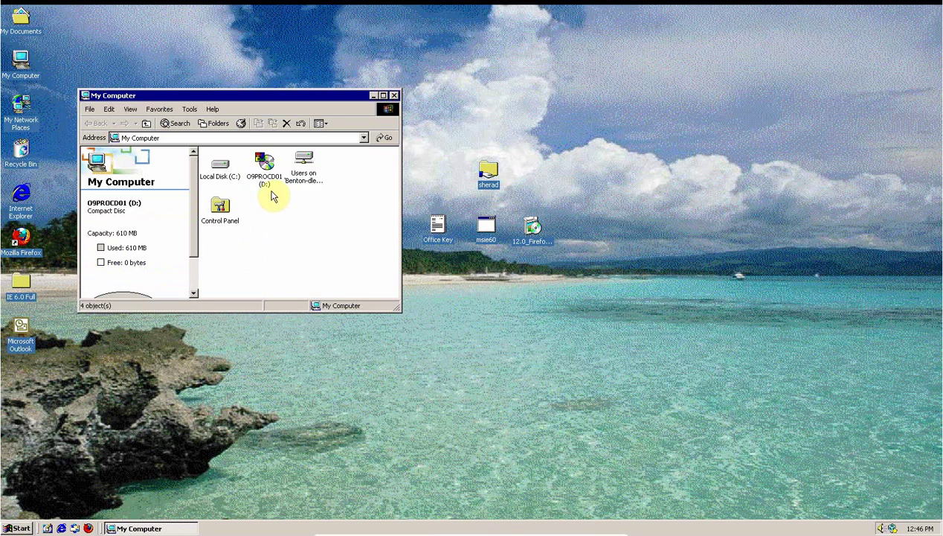
right_click(271, 183)
left_click(238, 263)
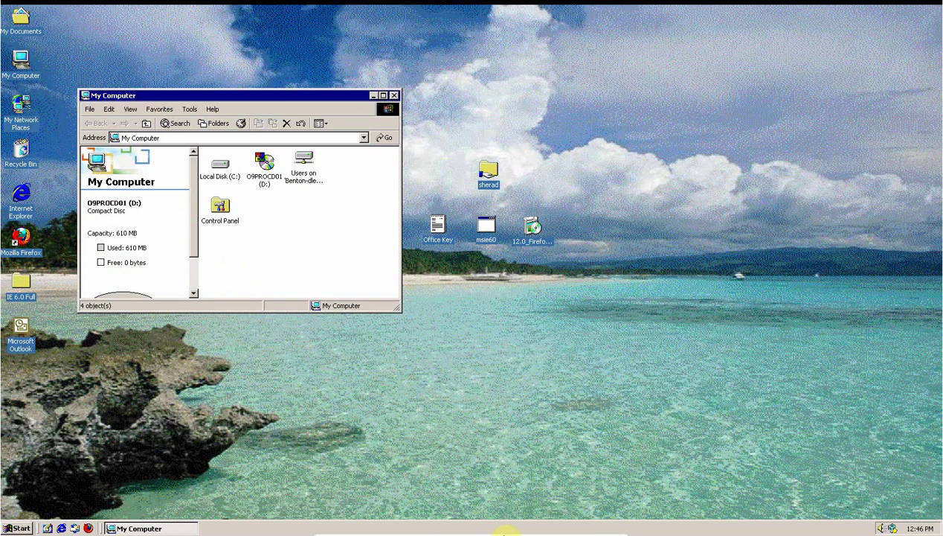
mouse_move(482, 530)
left_click(448, 529)
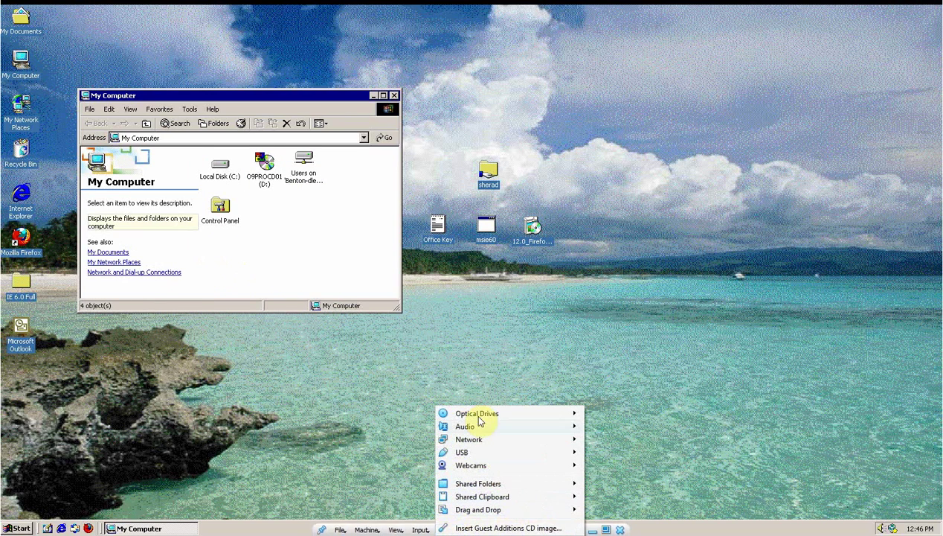
mouse_move(487, 414)
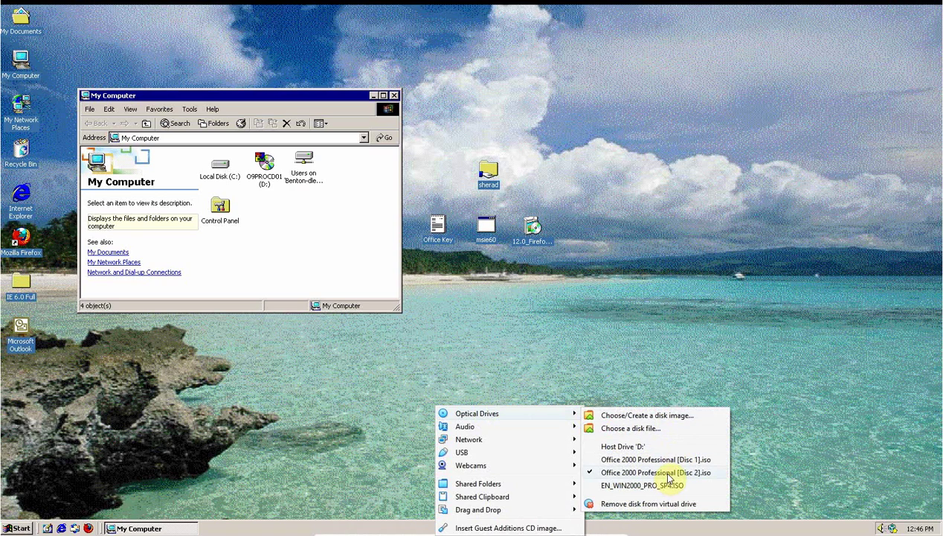
left_click(641, 503)
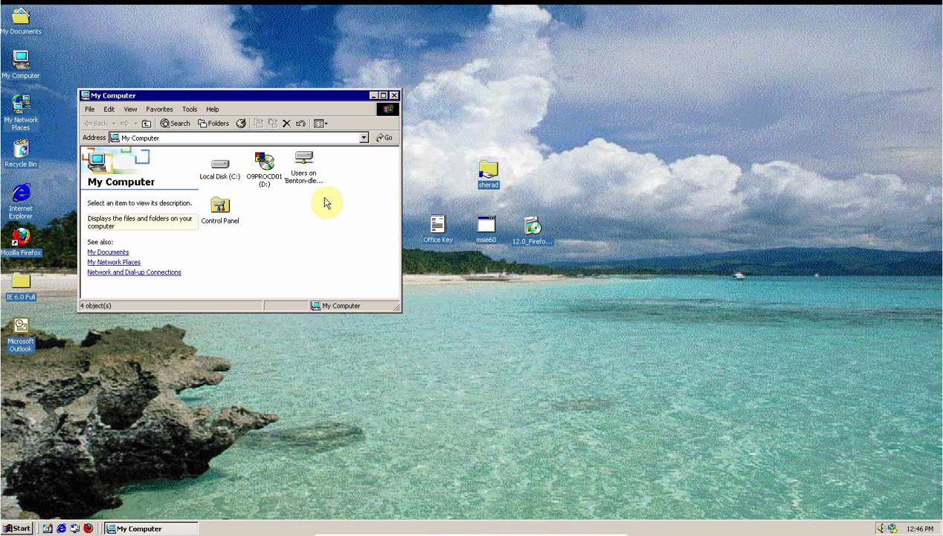
Step: Load Office 2000 Professional [Disc 2].iso into the virtual optical drive
left_click(322, 128)
left_click(320, 124)
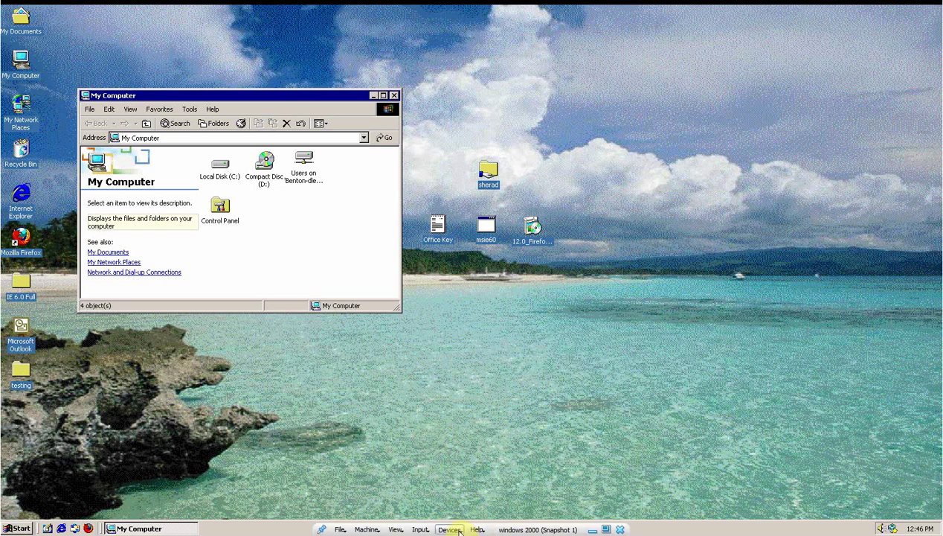
left_click(446, 527)
mouse_move(542, 415)
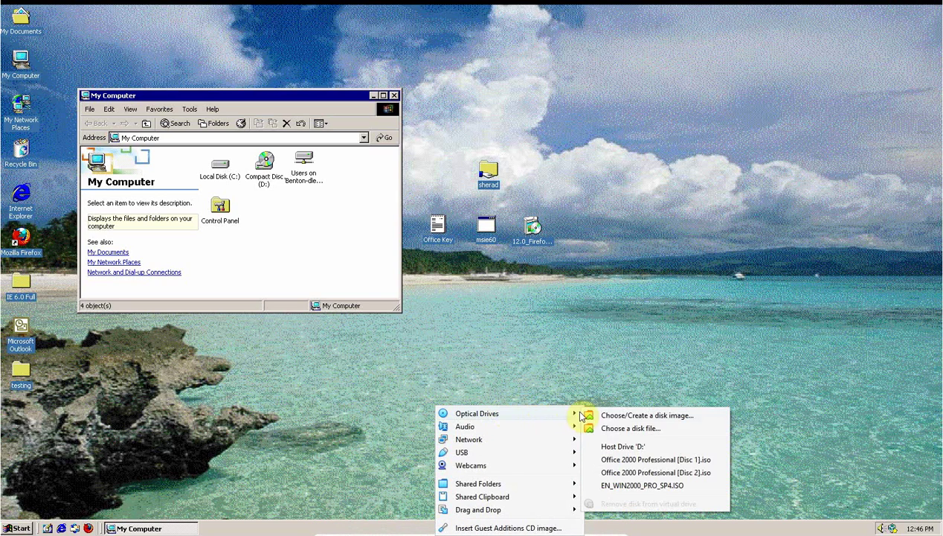
left_click(673, 473)
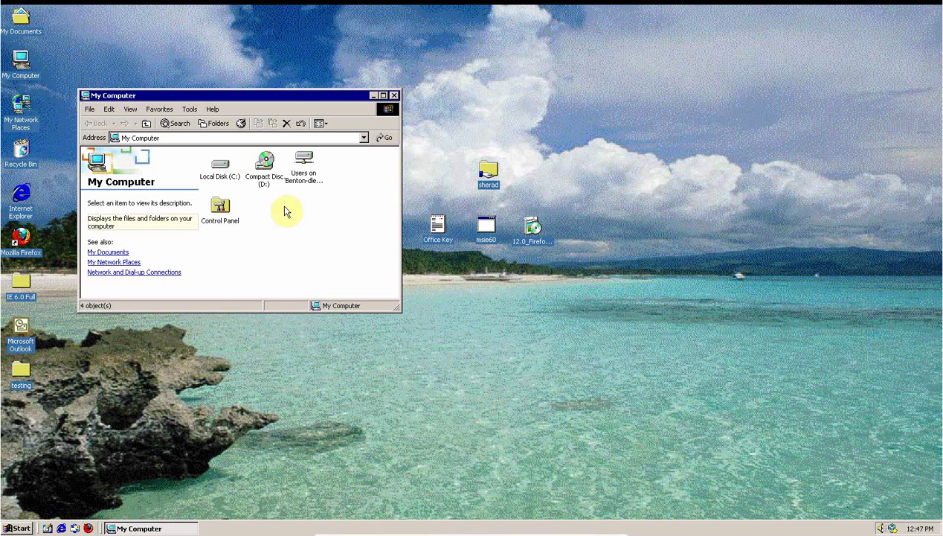
Step: Launch Disc 2 setup from D:, close My Computer, and open the Office Key notes
double_click(267, 170)
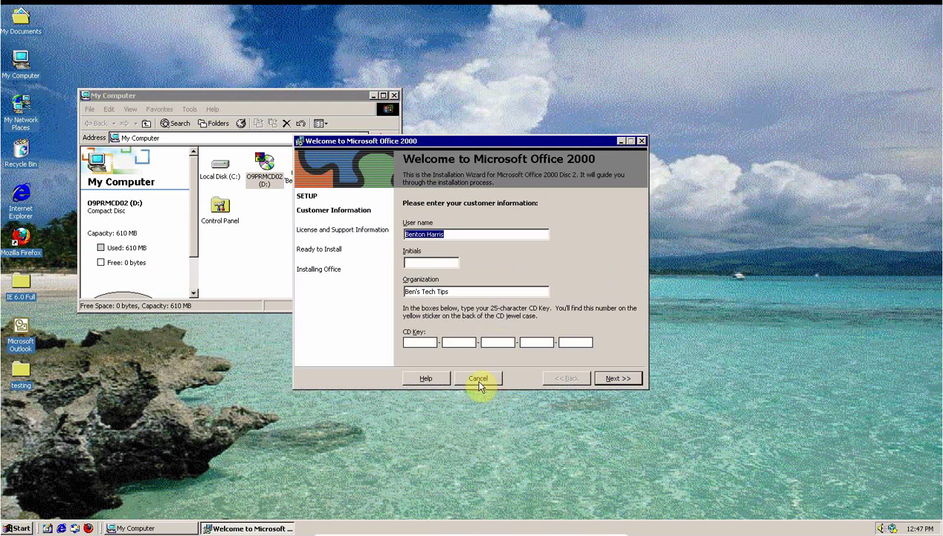
left_click(422, 342)
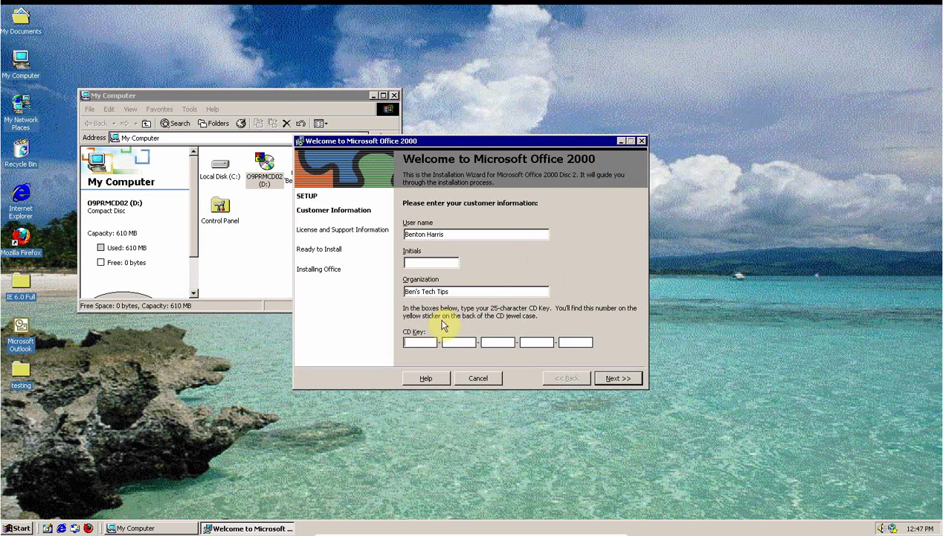
left_click(395, 95)
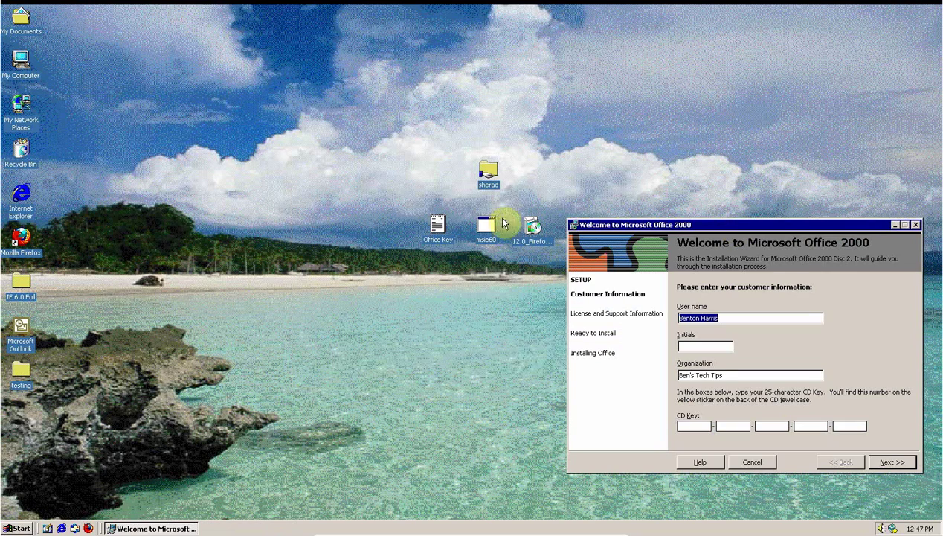
double_click(433, 223)
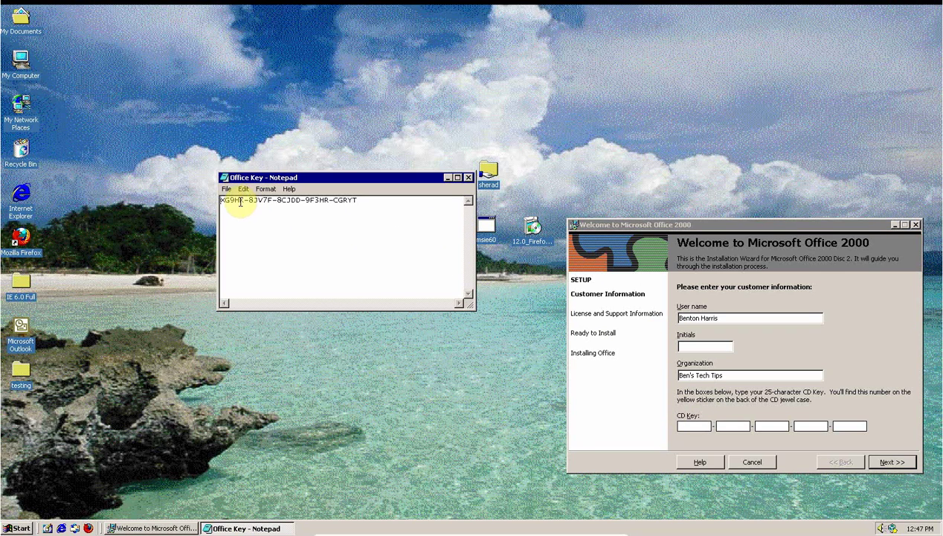
Step: Copy the first three CD key groups from the notes into the matching CD Key boxes
left_click_drag(245, 199, 212, 210)
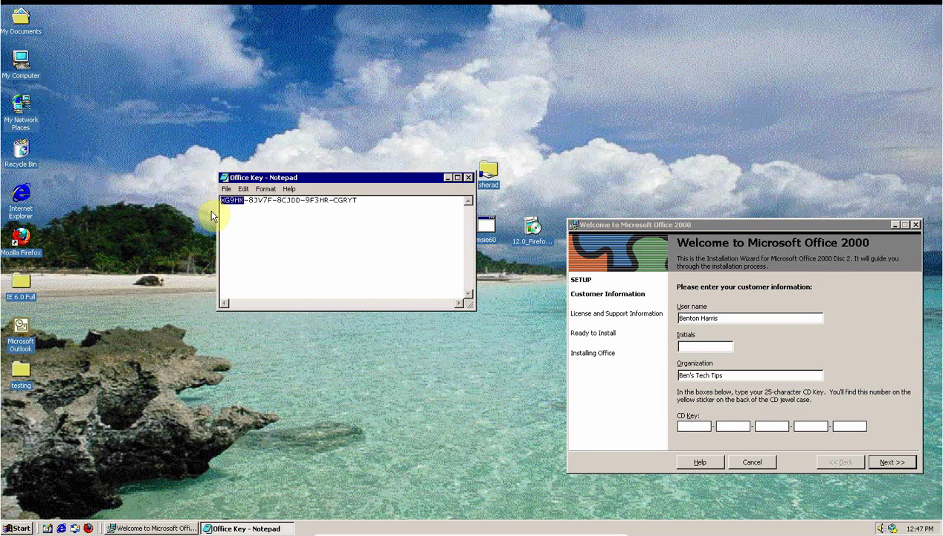
right_click(684, 424)
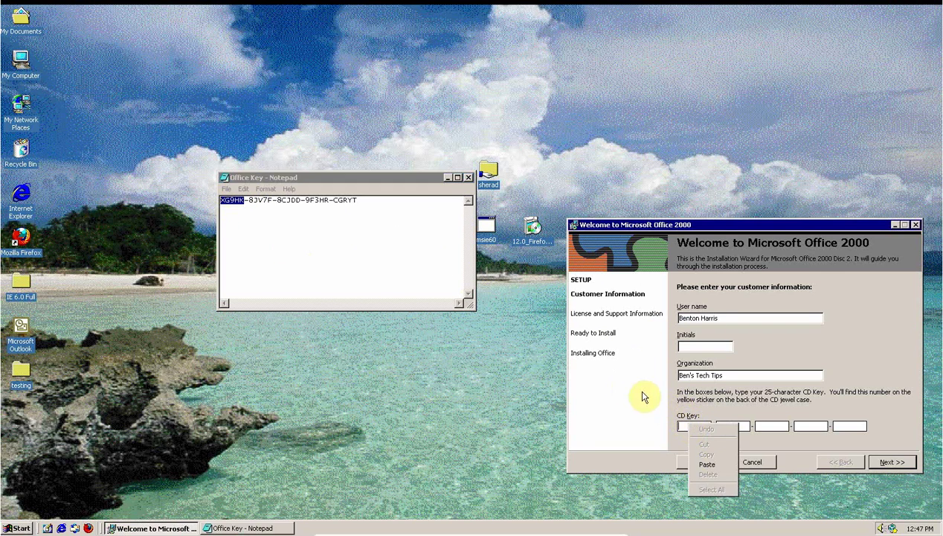
key("p")
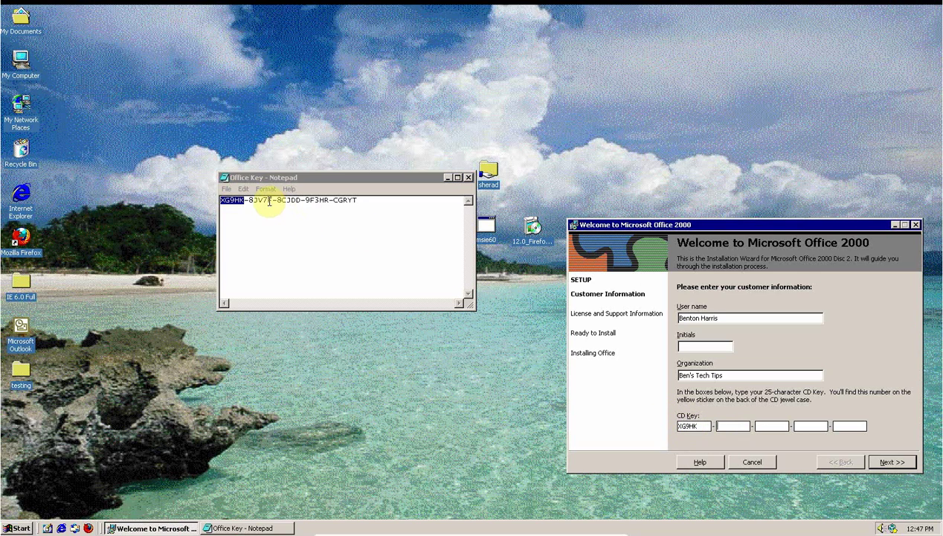
left_click(248, 200)
left_click_drag(249, 200, 273, 201)
key("ctrl+c")
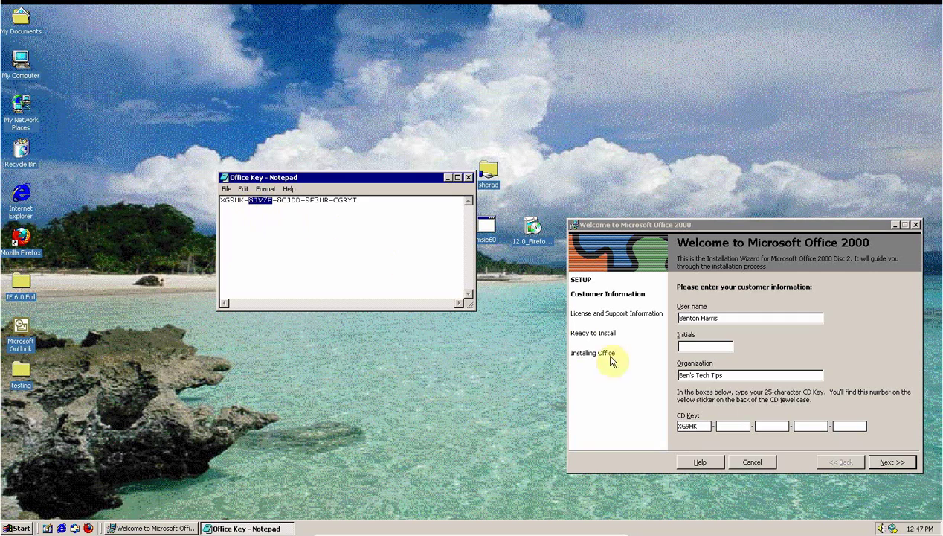
left_click(723, 428)
key("ctrl+v")
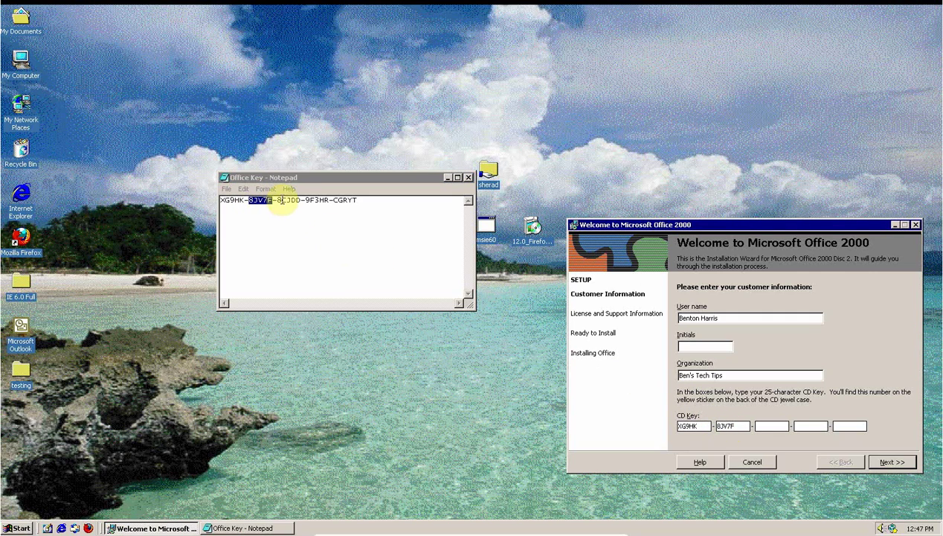
left_click_drag(301, 201, 275, 208)
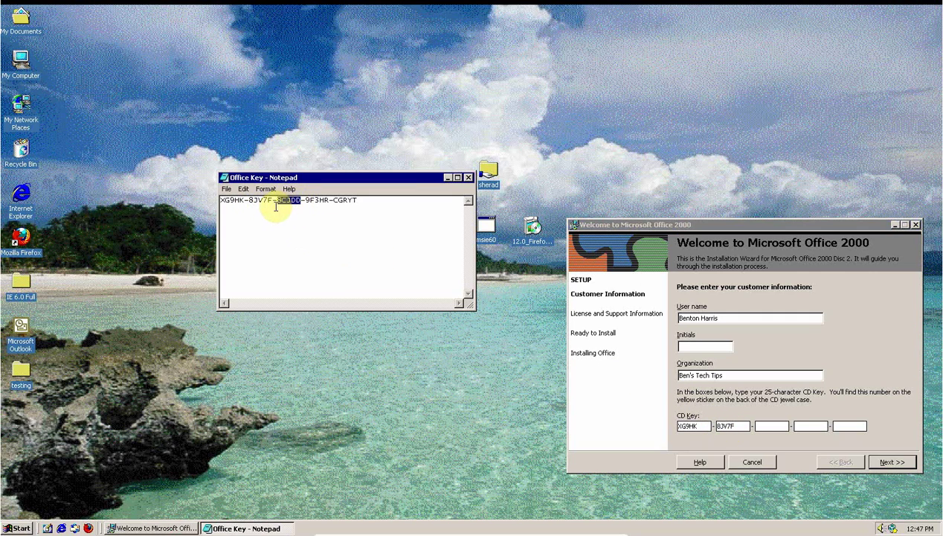
key("ctrl+c")
left_click(768, 426)
key("ctrl+v")
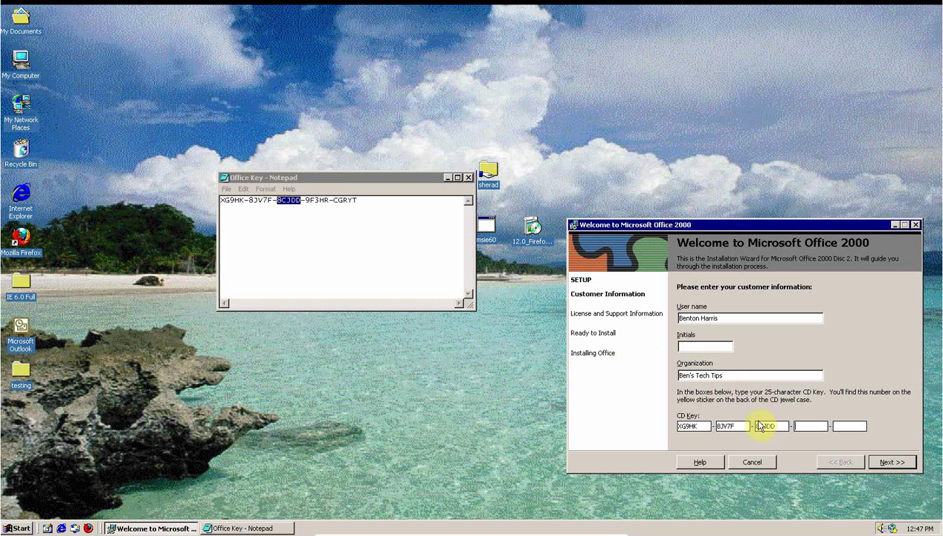
Step: Paste the fourth and fifth key groups, enter the user's initials, and continue to the licence
left_click_drag(329, 201, 308, 205)
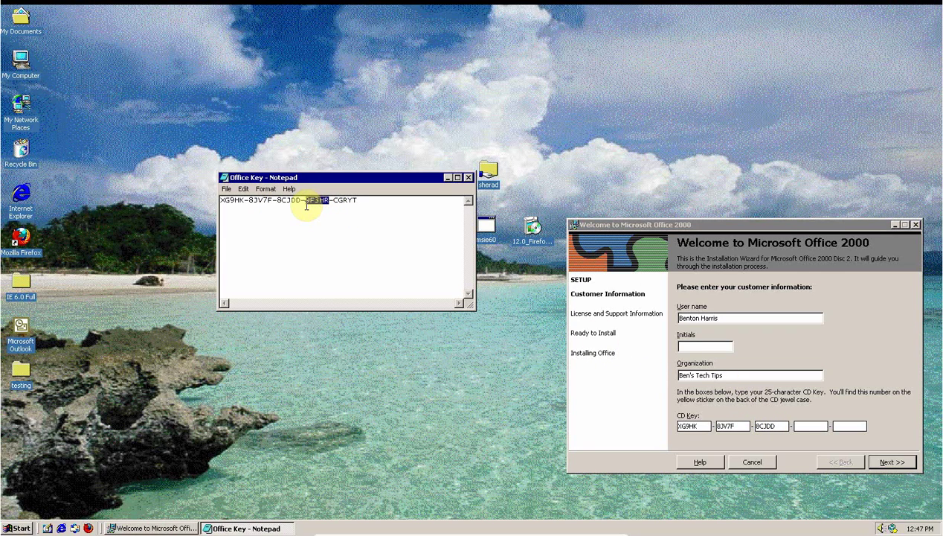
key("ctrl+c")
left_click(811, 426)
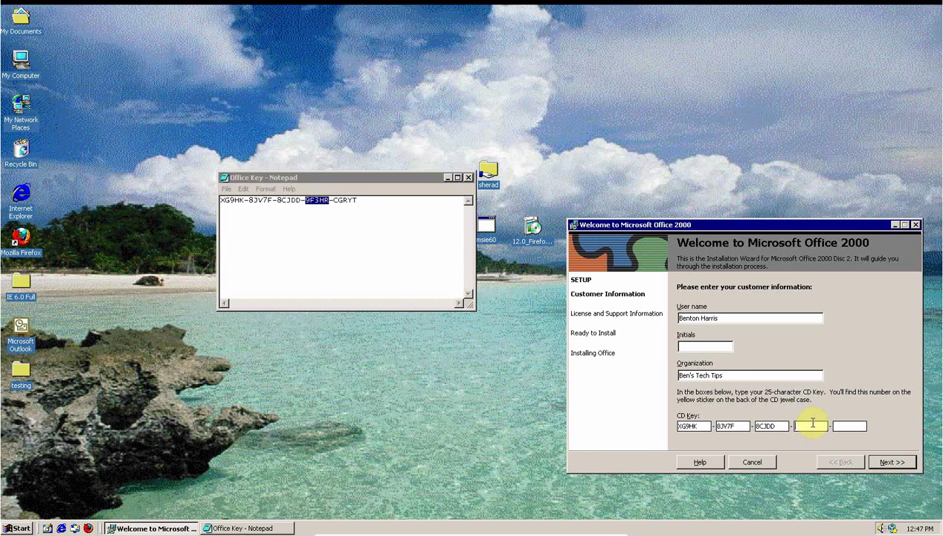
key("ctrl+v")
left_click_drag(358, 201, 333, 201)
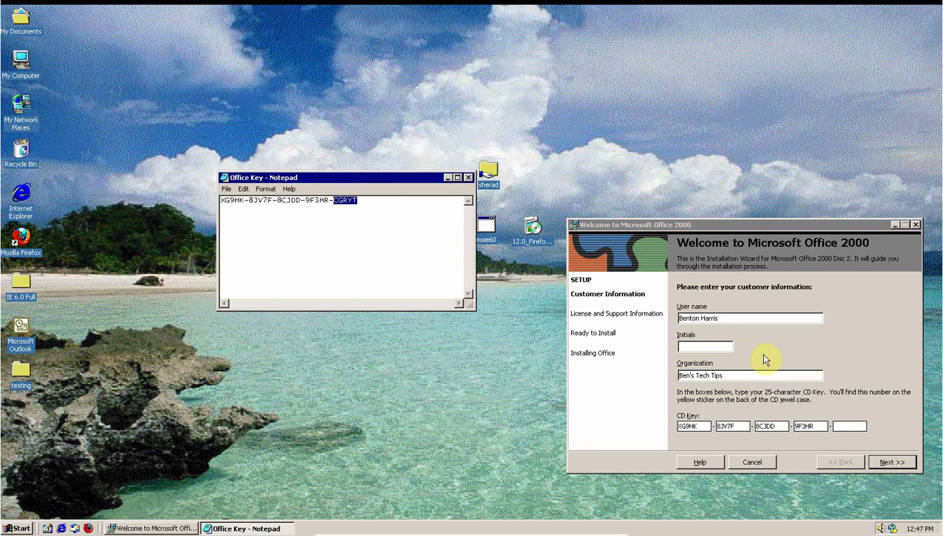
key("ctrl+c")
left_click(850, 426)
key("ctrl+v")
left_click(692, 345)
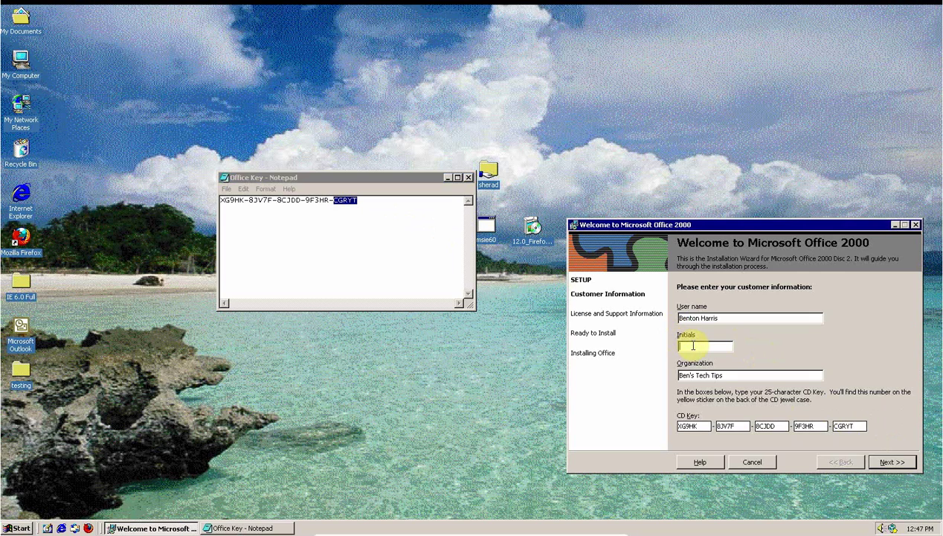
type("BH")
key("Return")
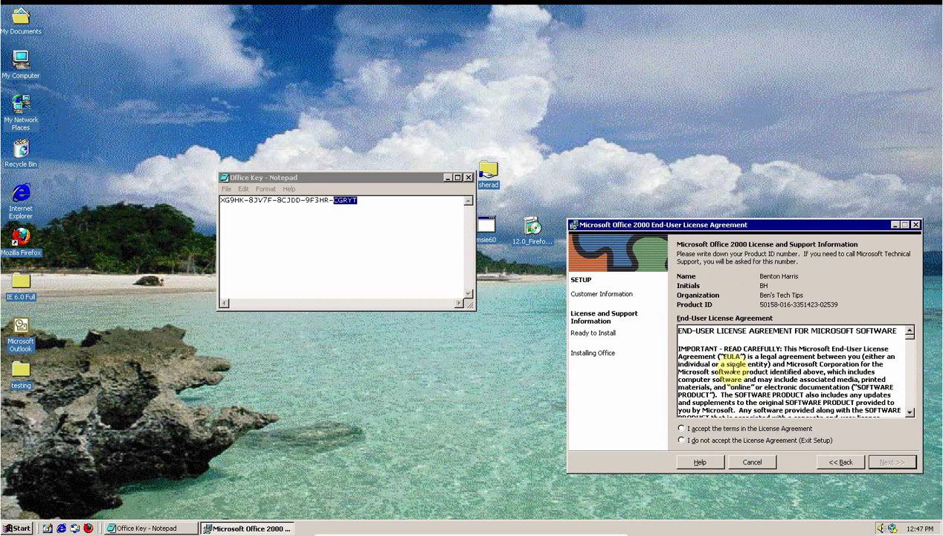
Step: Accept the licence, keep C:\Program Files\Microsoft Office with default features, and begin installing
left_click(721, 427)
left_click(903, 461)
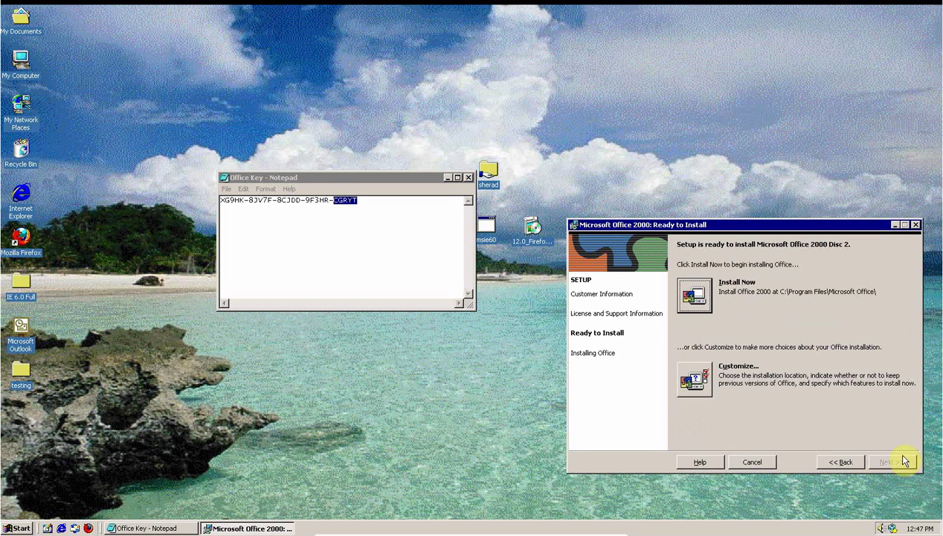
left_click(694, 376)
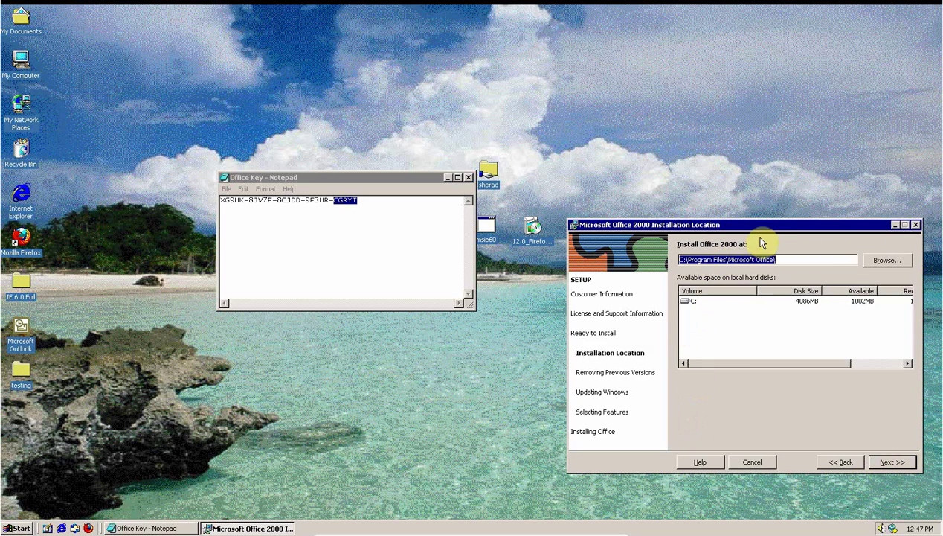
left_click_drag(771, 225, 428, 170)
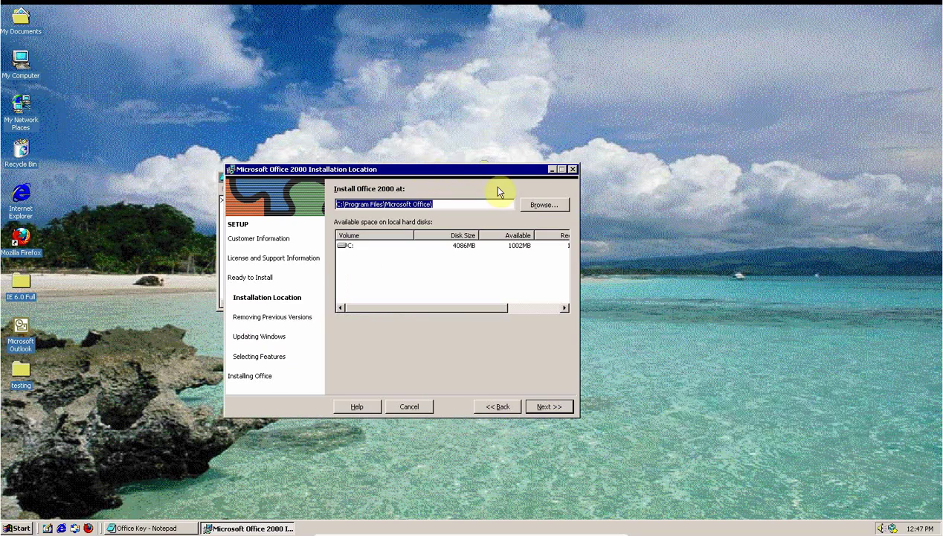
left_click(552, 406)
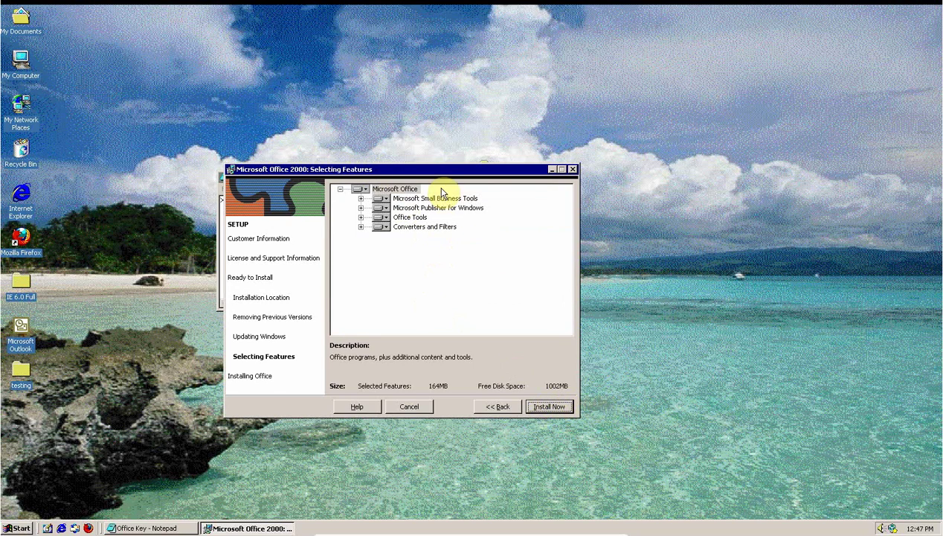
left_click(554, 409)
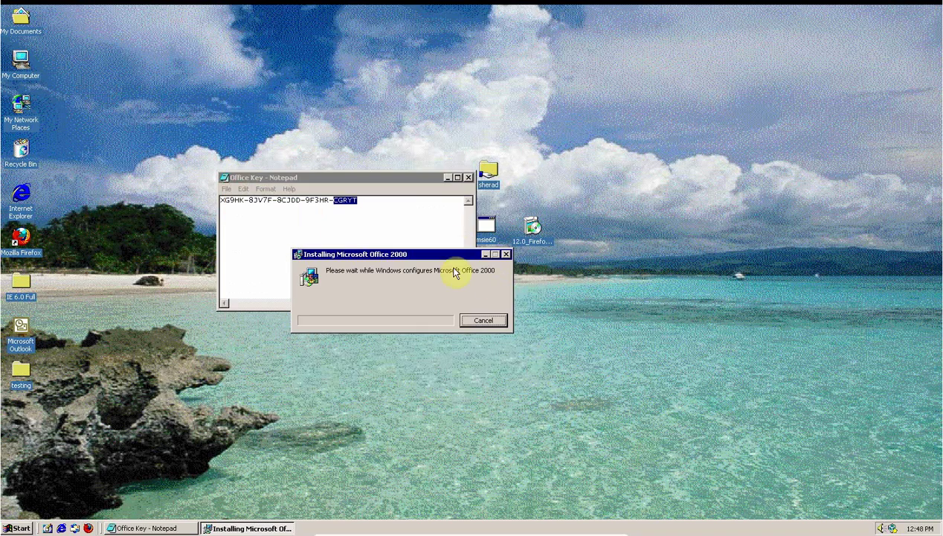
Step: Close the key notes, centre the install progress window, and browse the Programs menu
left_click_drag(436, 178, 555, 182)
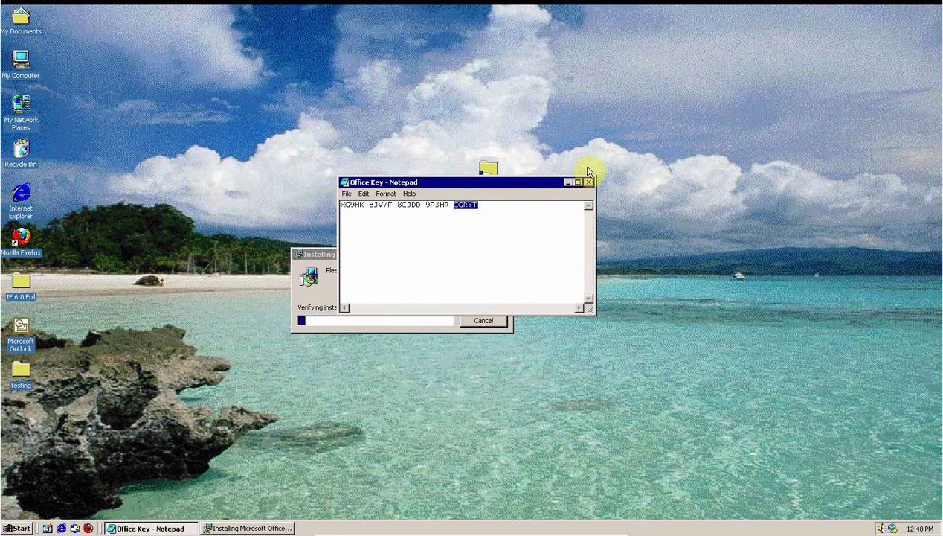
left_click(589, 183)
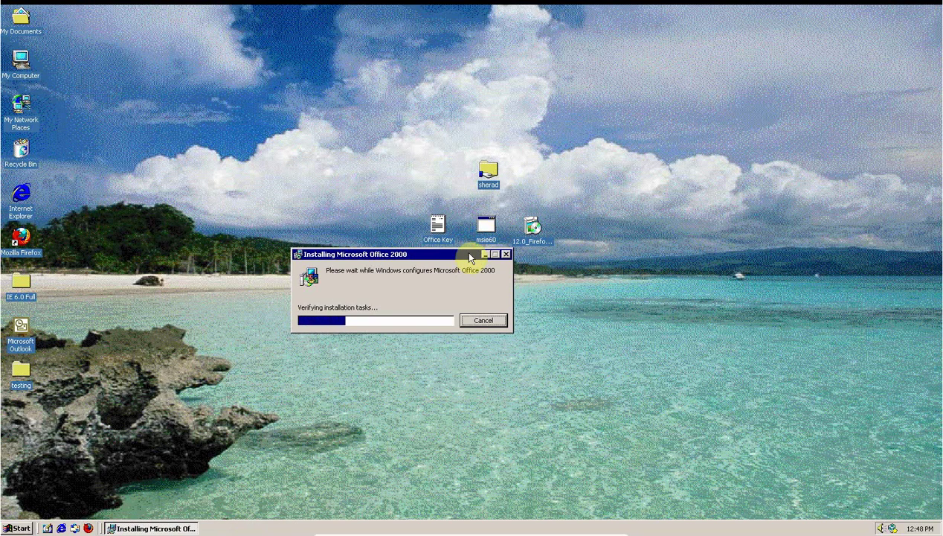
left_click_drag(472, 254, 554, 208)
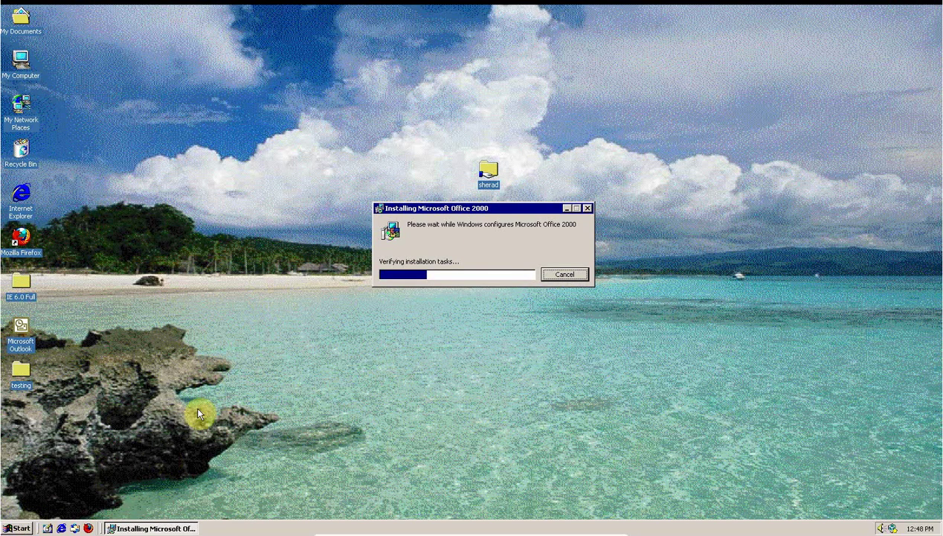
left_click(18, 527)
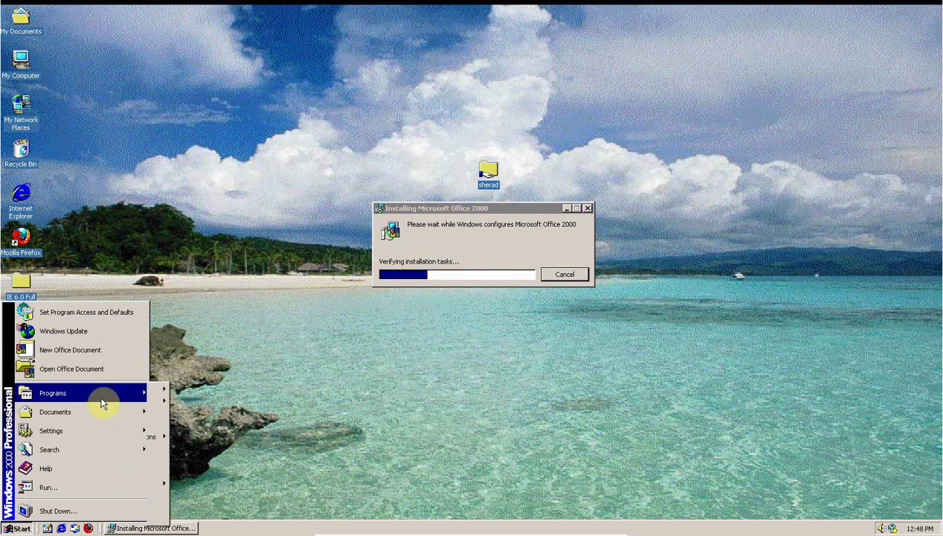
mouse_move(97, 394)
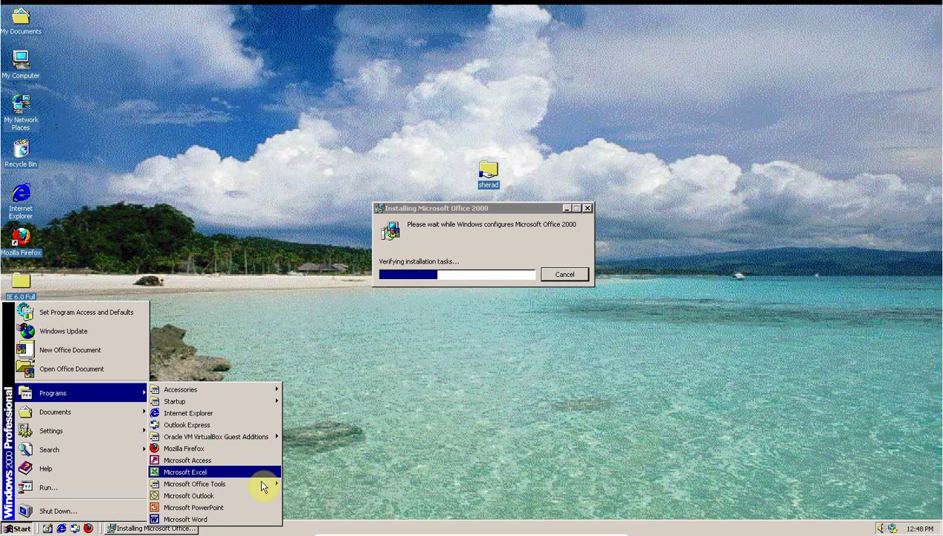
left_click(404, 363)
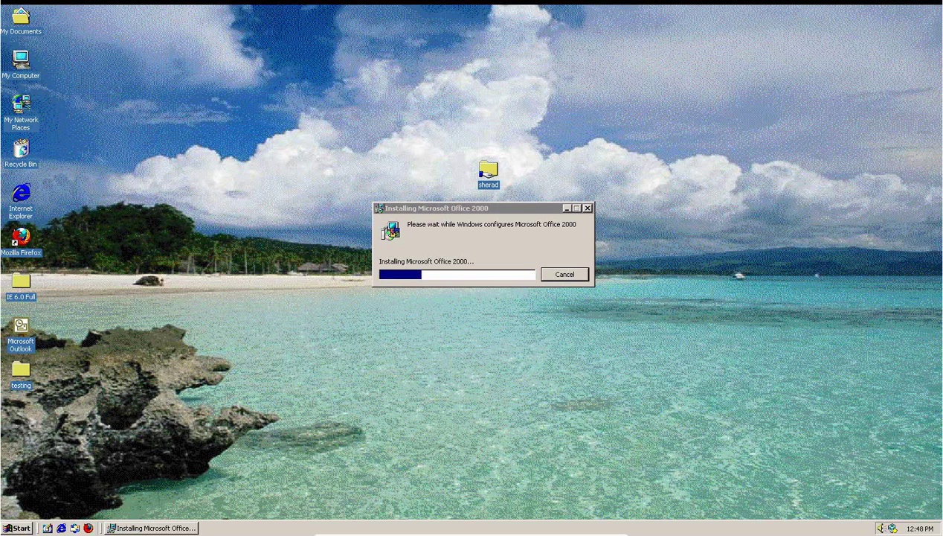
Step: Check the Office entries under Programs, then dismiss the setup-completed message
left_click(21, 528)
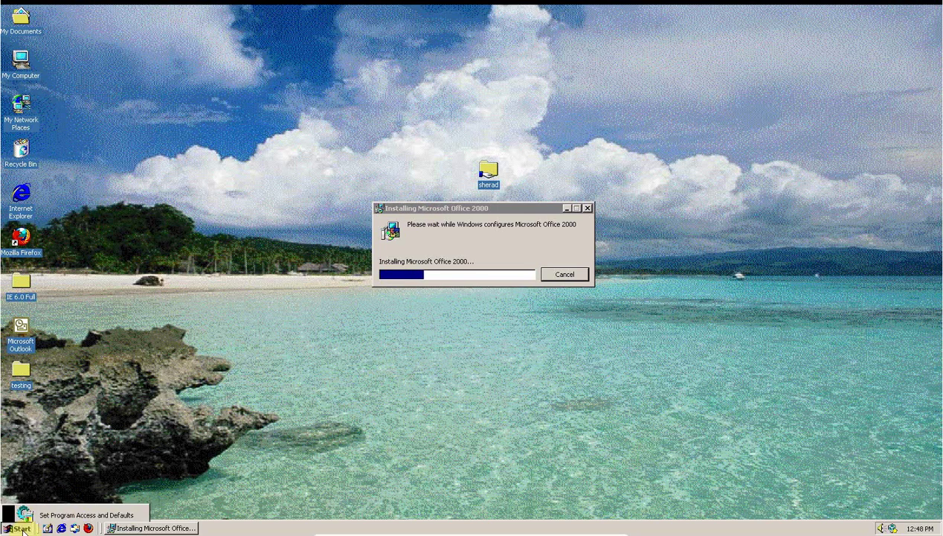
mouse_move(89, 393)
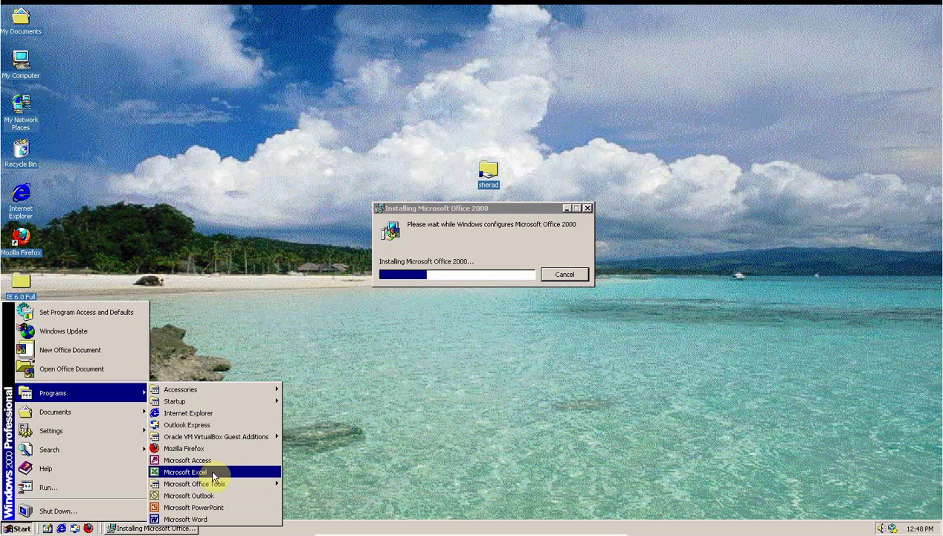
mouse_move(214, 485)
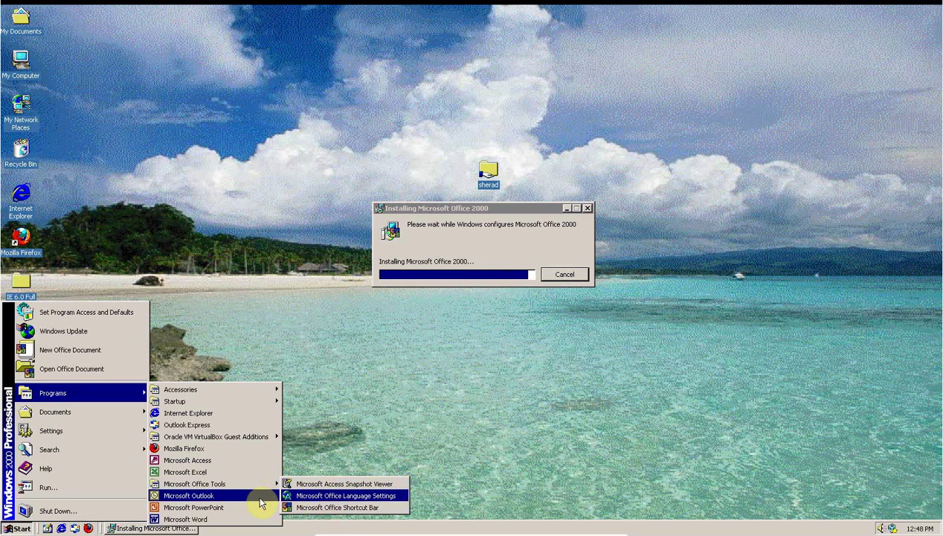
mouse_move(260, 497)
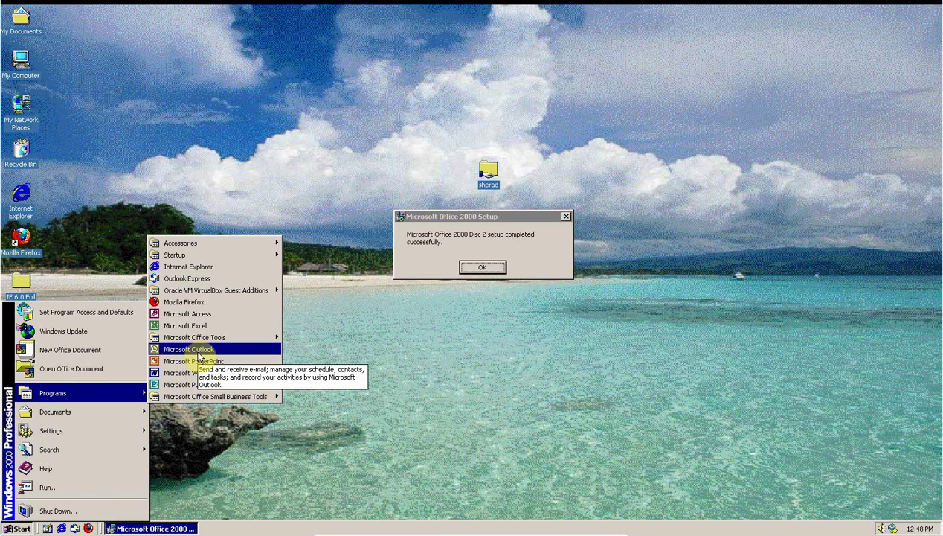
left_click(481, 266)
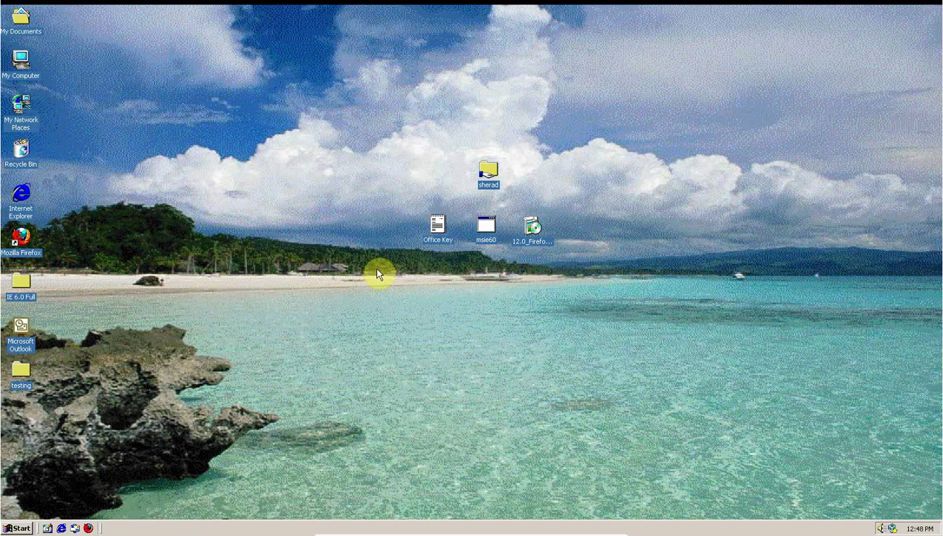
Step: Launch Microsoft Access from Programs, cancel the Open dialog, and choose File > New
left_click(21, 528)
mouse_move(63, 400)
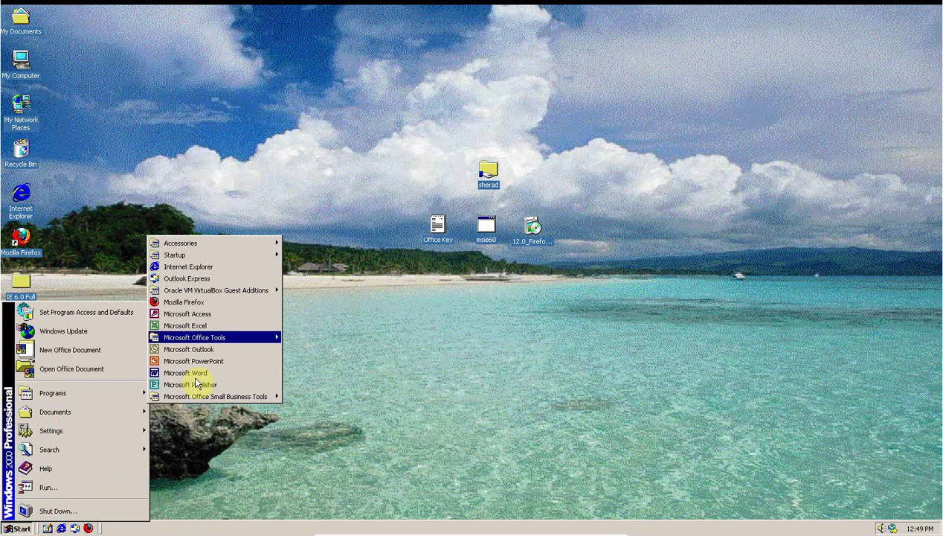
left_click(218, 311)
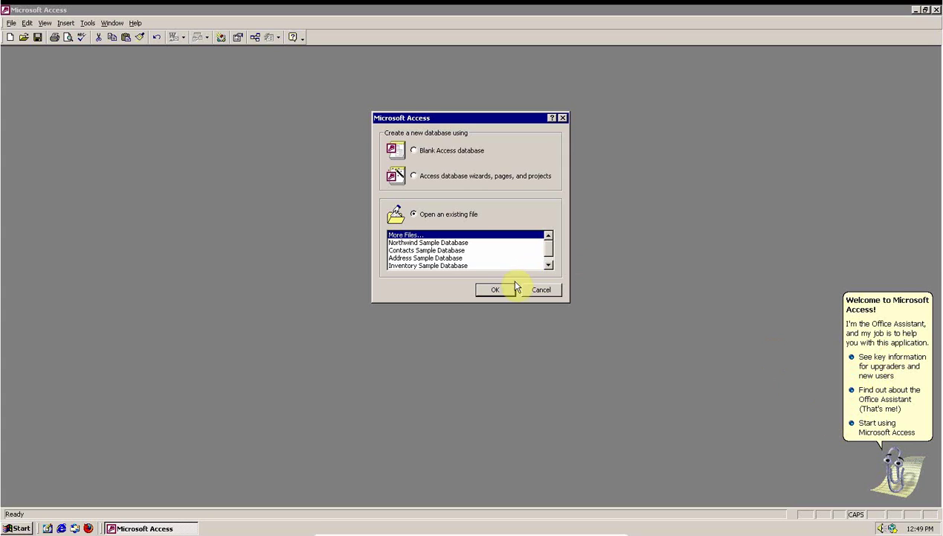
left_click(493, 290)
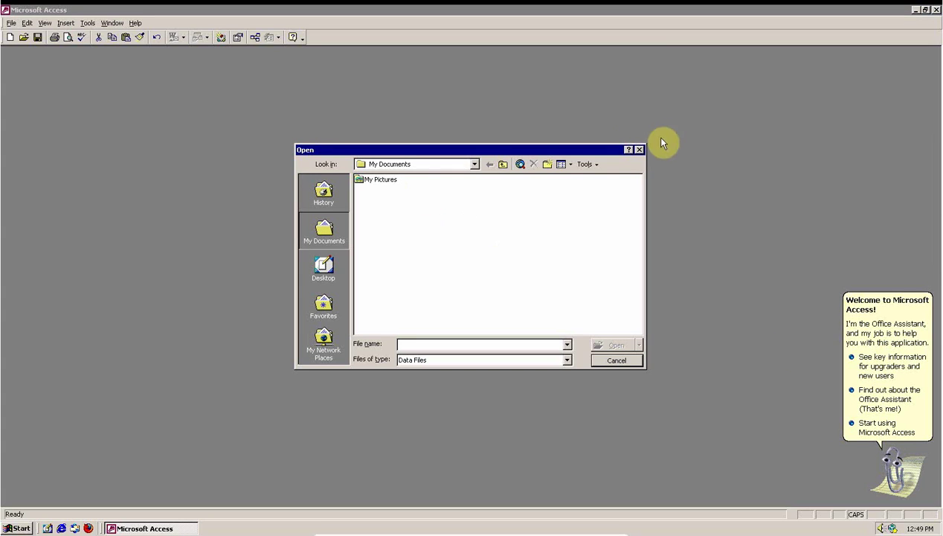
left_click(640, 151)
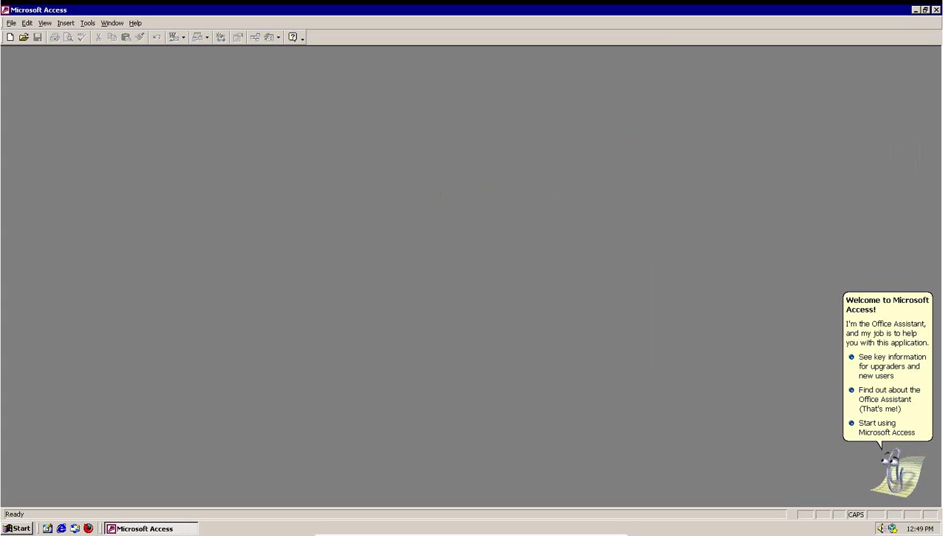
left_click(11, 23)
left_click(30, 36)
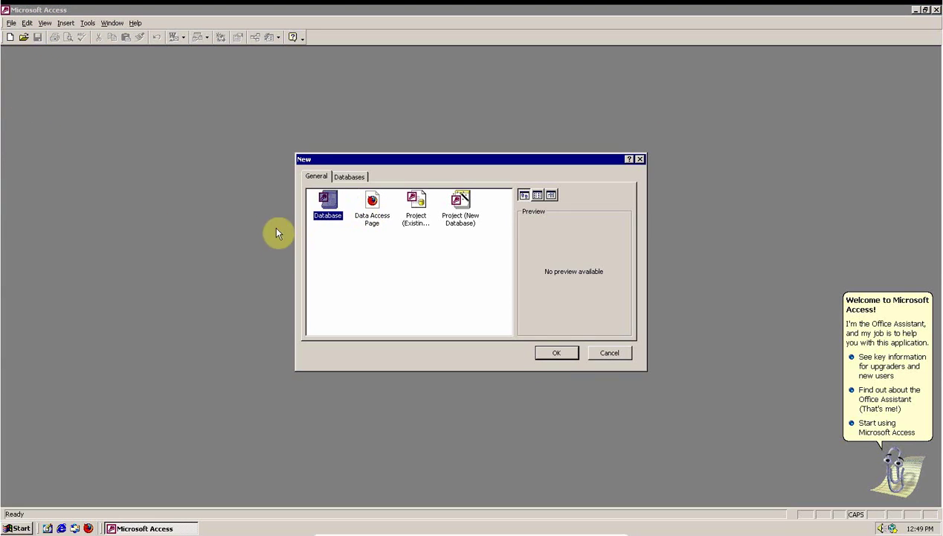
Step: Create the blank database db1 and start a new table in Design view
left_click(549, 354)
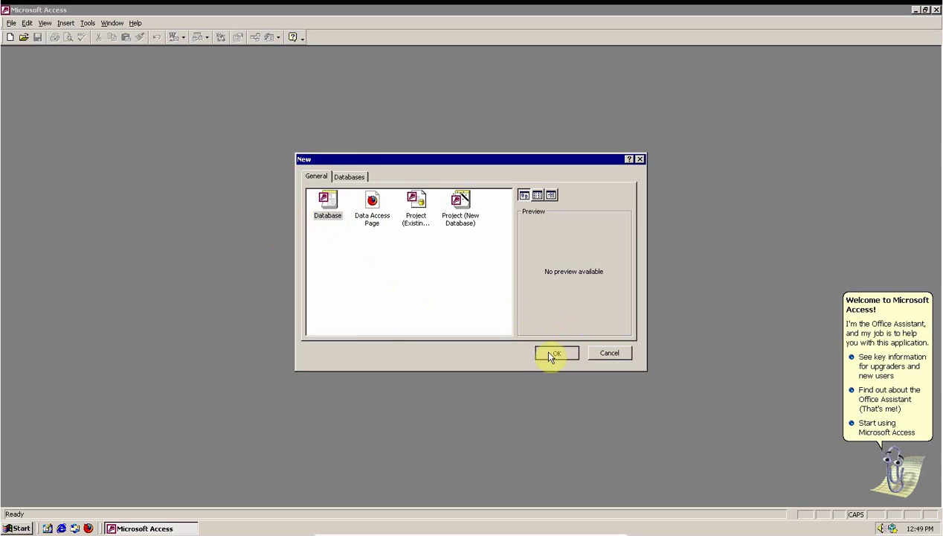
left_click(609, 344)
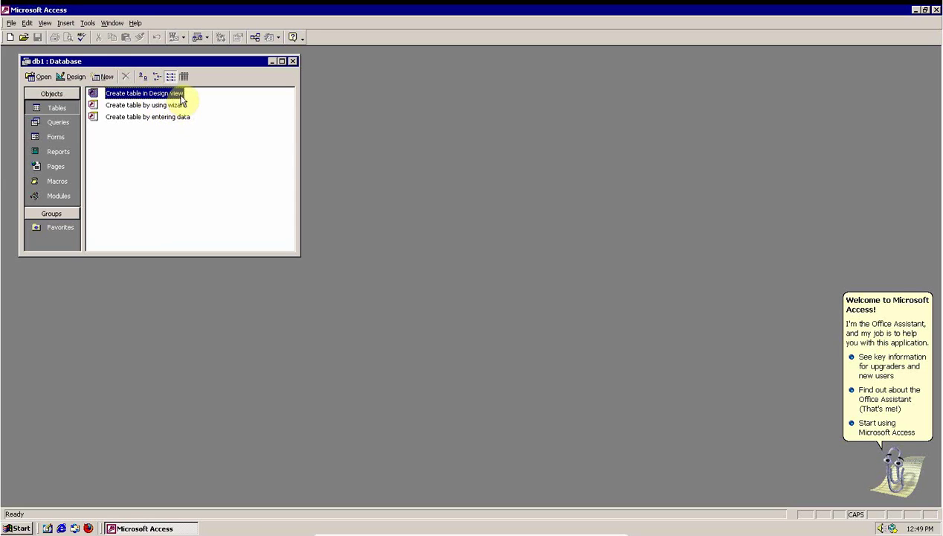
double_click(172, 93)
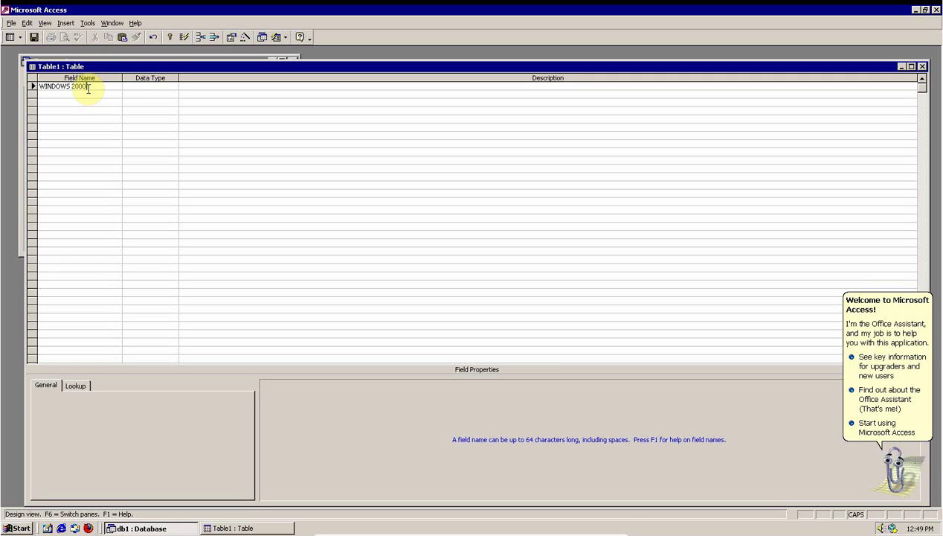
Step: Make WINDOWS 2000 a Memo field with description THIS IS AN OLD SYSTEM
key("Tab")
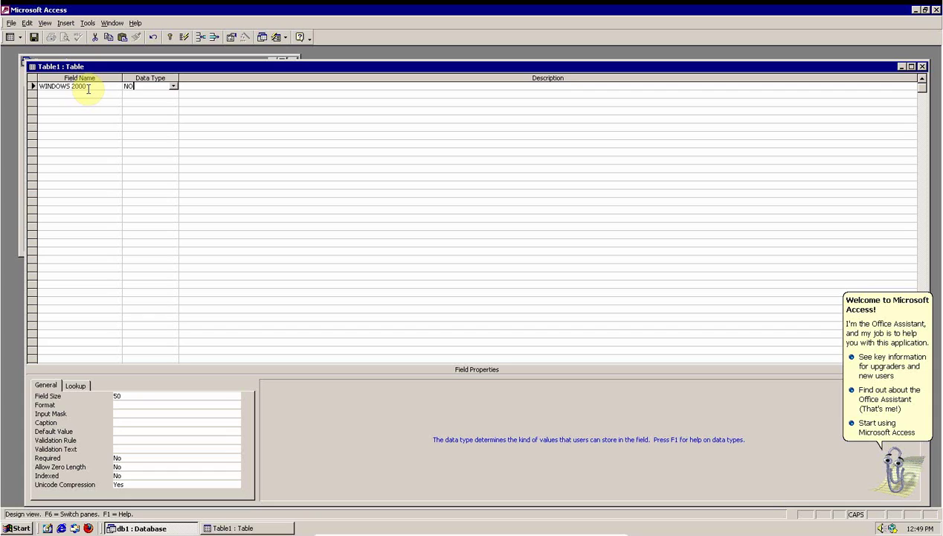
key("Tab")
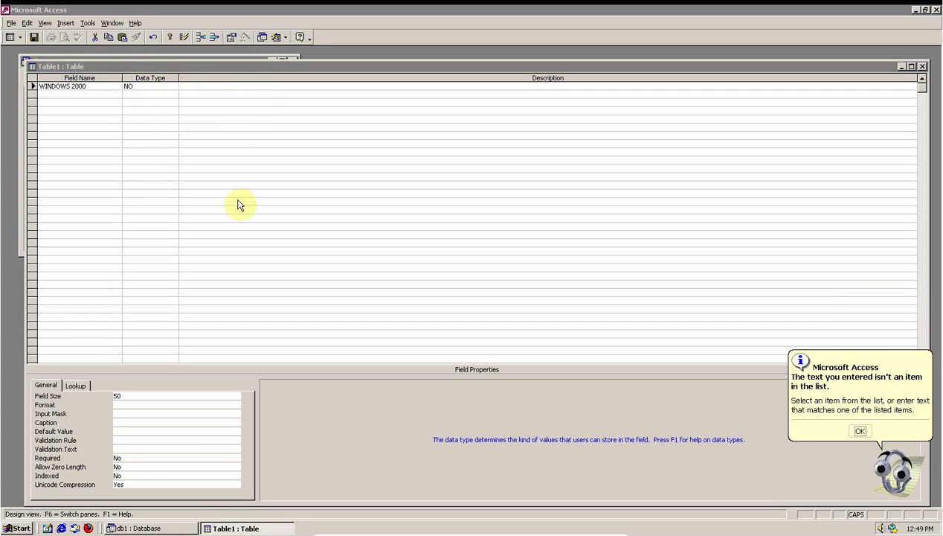
left_click(860, 435)
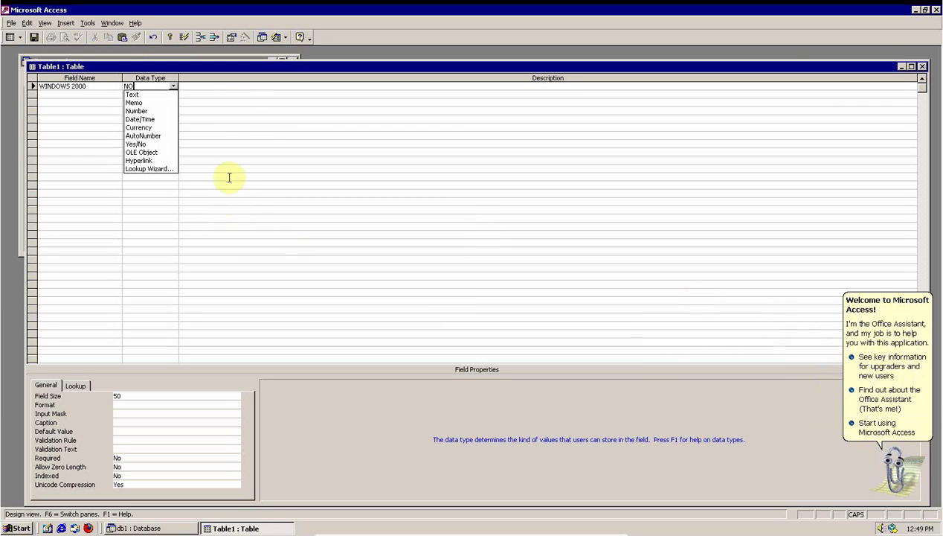
left_click(138, 102)
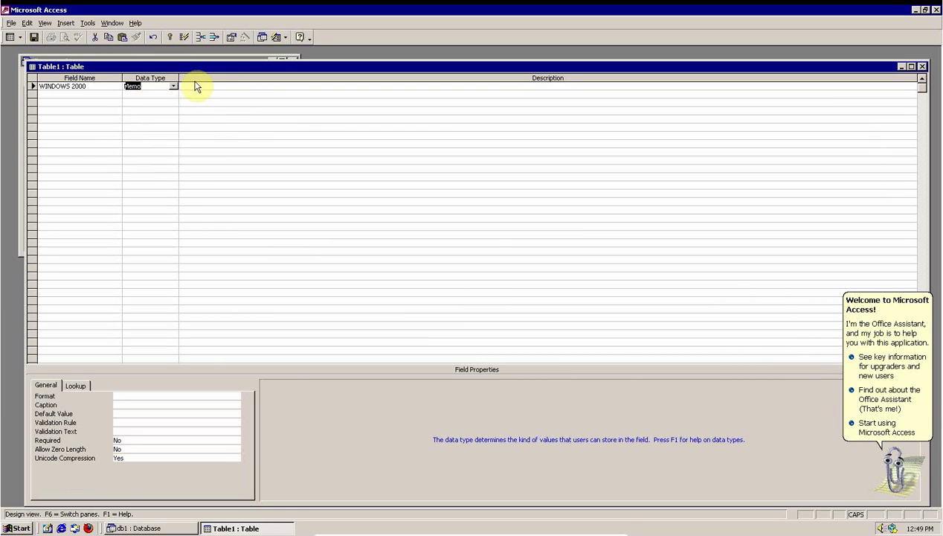
left_click(196, 86)
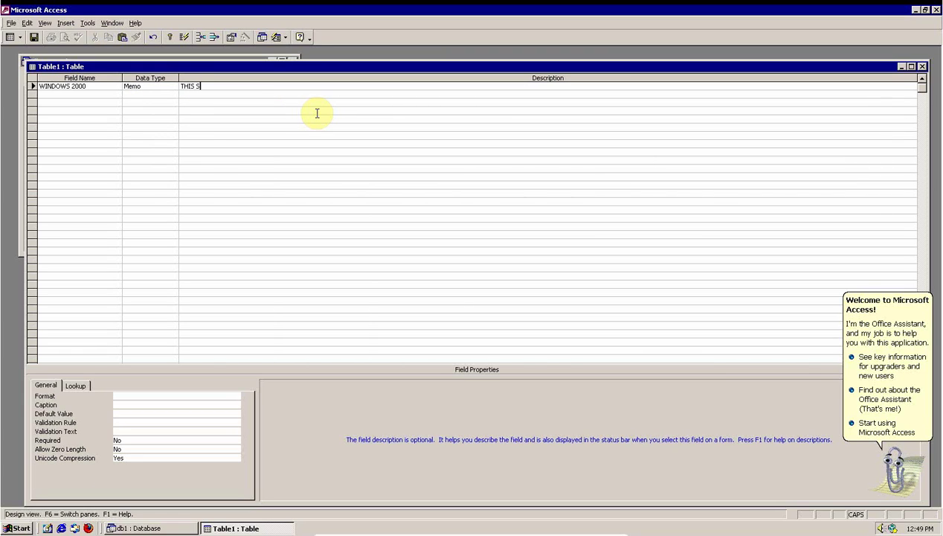
type("THIS S")
key("BackSpace")
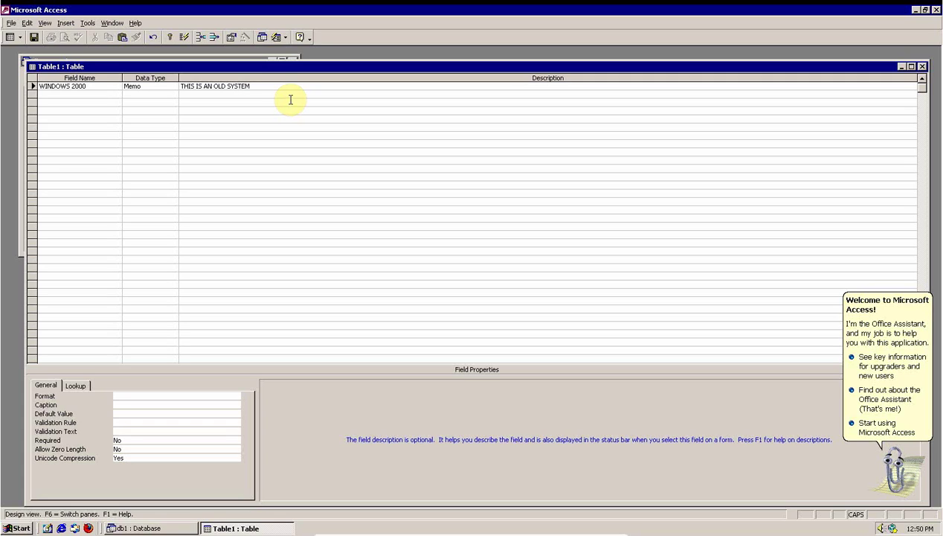
left_click(290, 100)
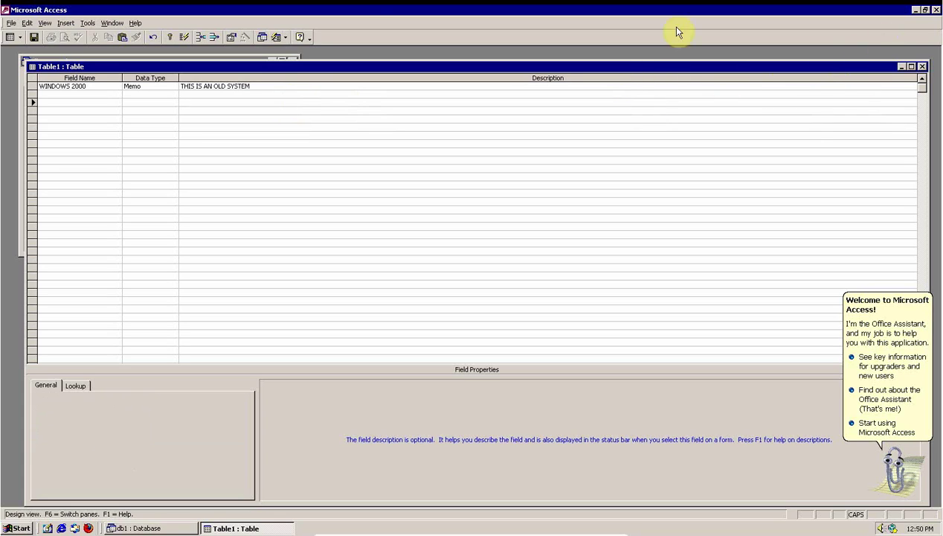
left_click(895, 469)
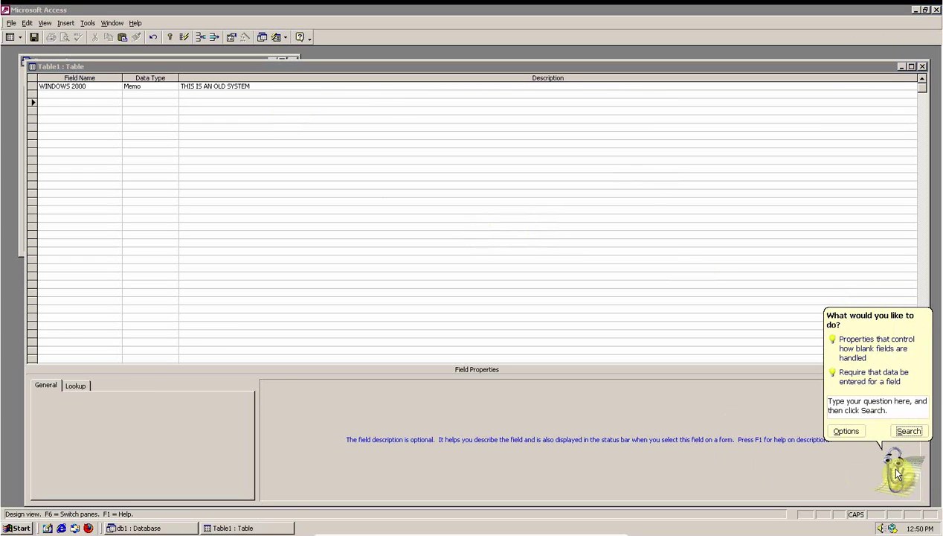
left_click(845, 431)
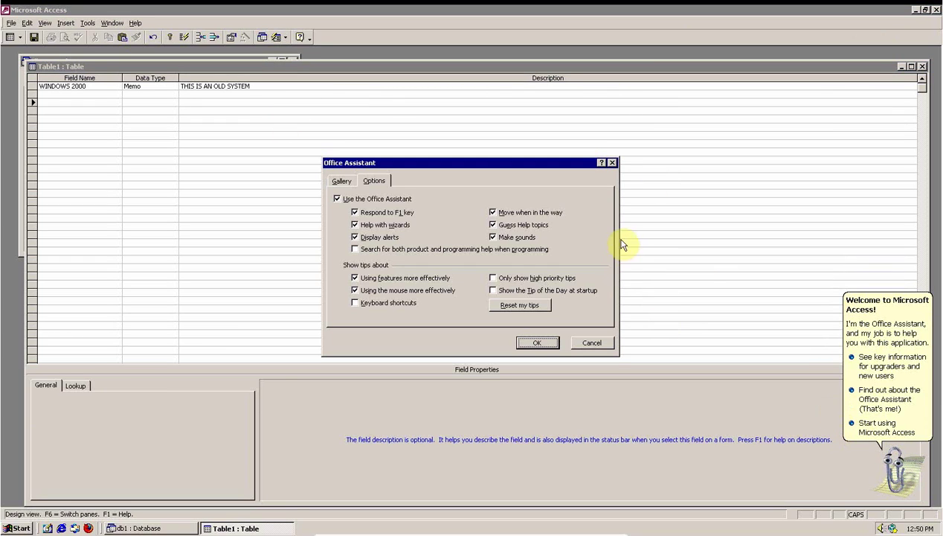
left_click(341, 183)
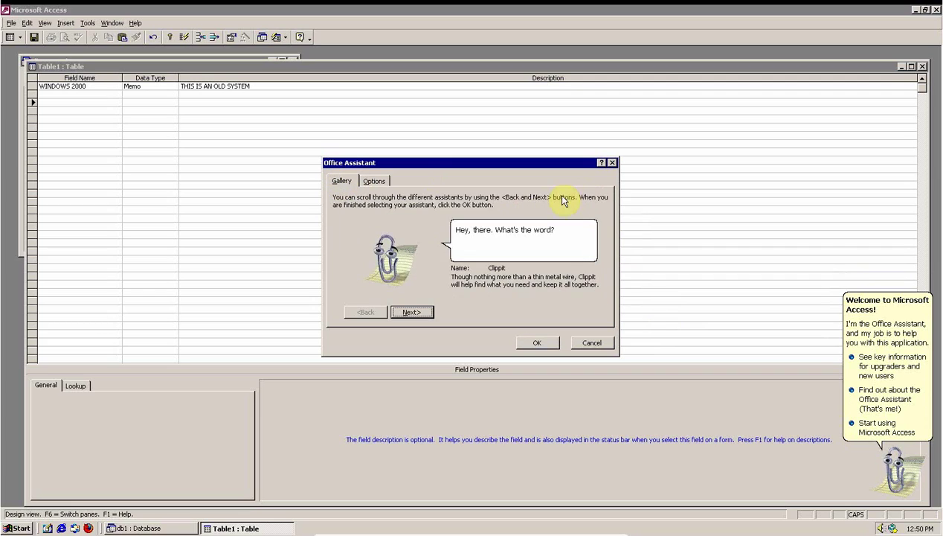
left_click(419, 310)
left_click(417, 312)
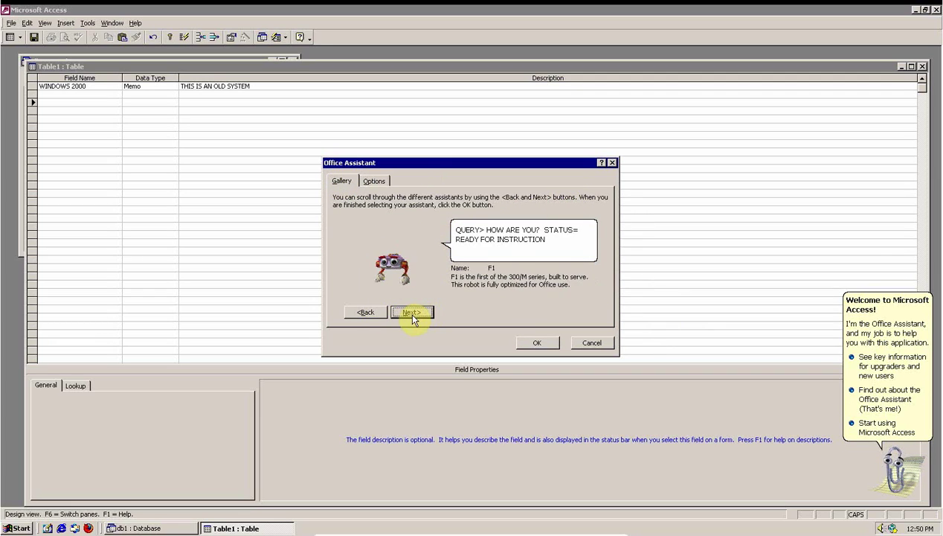
left_click(415, 317)
left_click(413, 315)
left_click(410, 315)
left_click(368, 314)
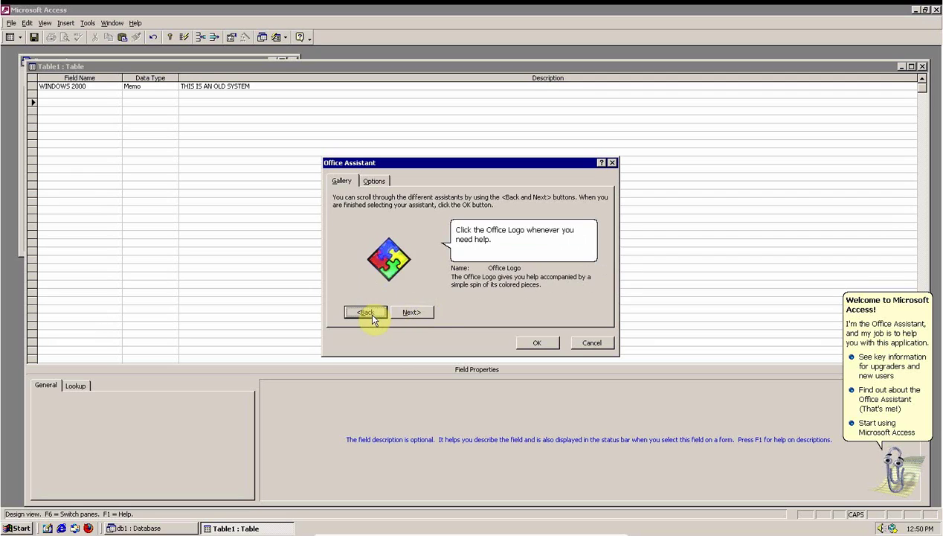
left_click(417, 313)
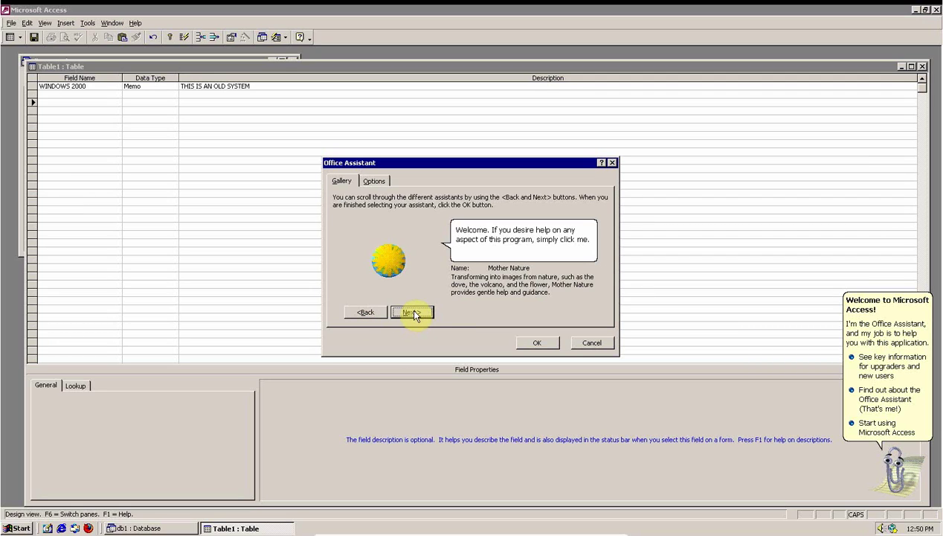
left_click(416, 315)
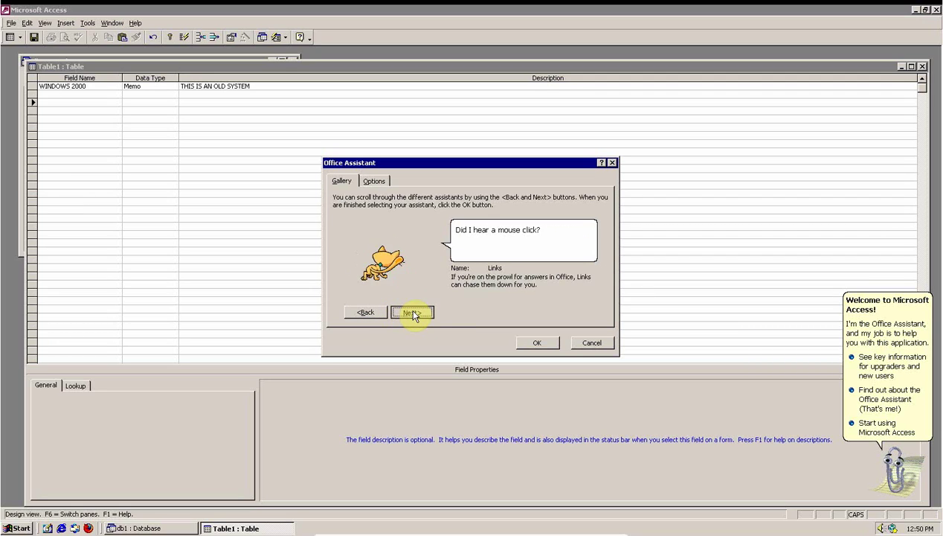
left_click(415, 314)
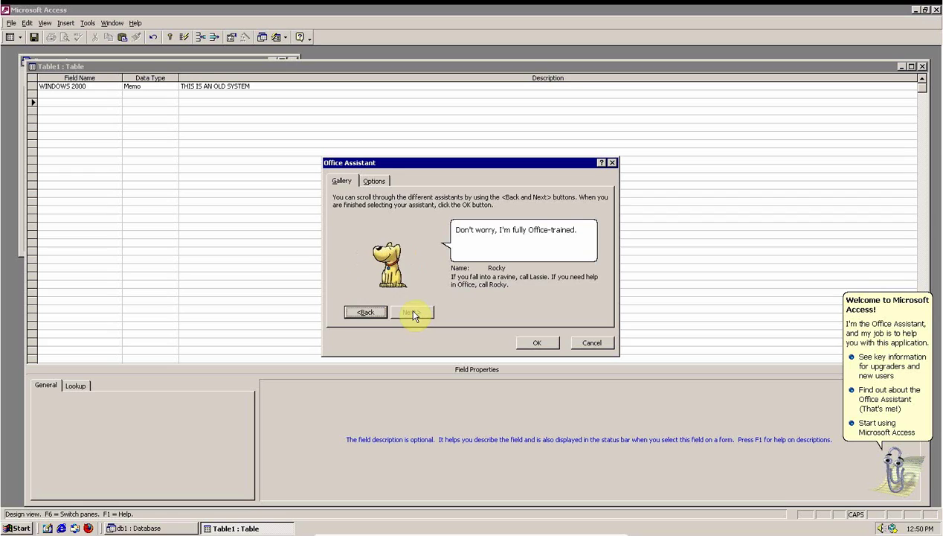
left_click(368, 315)
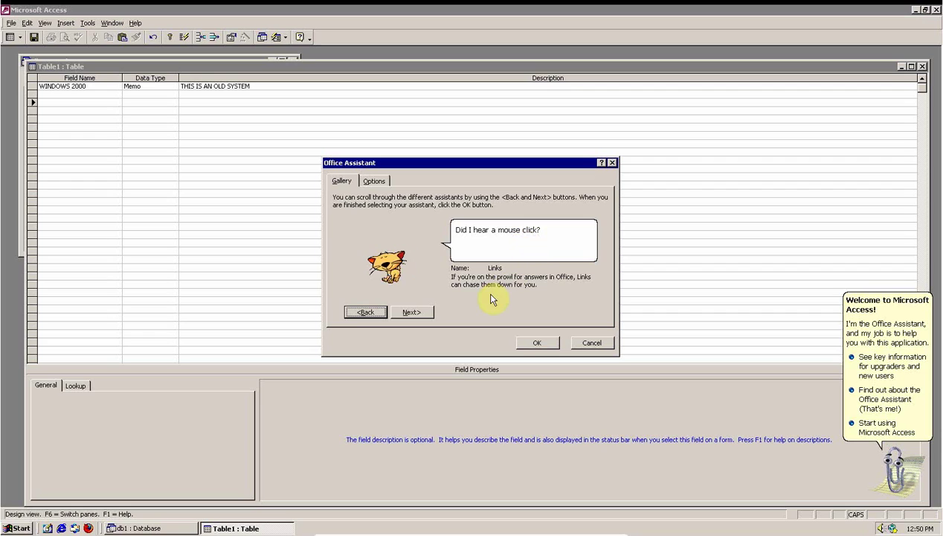
left_click(413, 312)
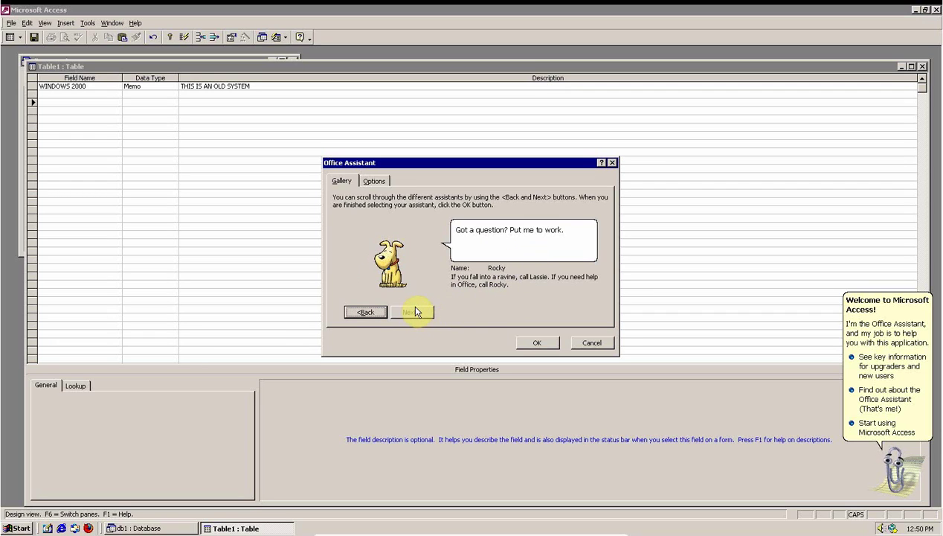
double_click(366, 311)
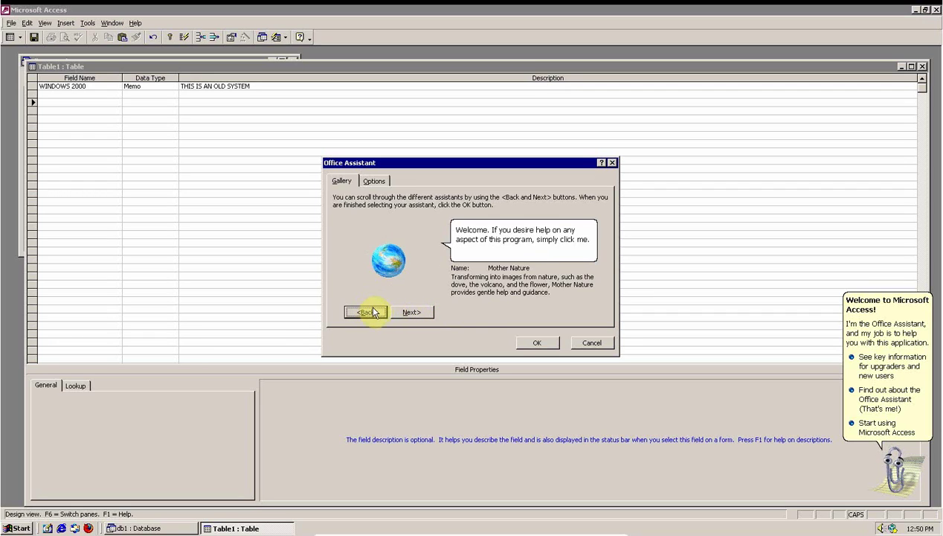
left_click(414, 312)
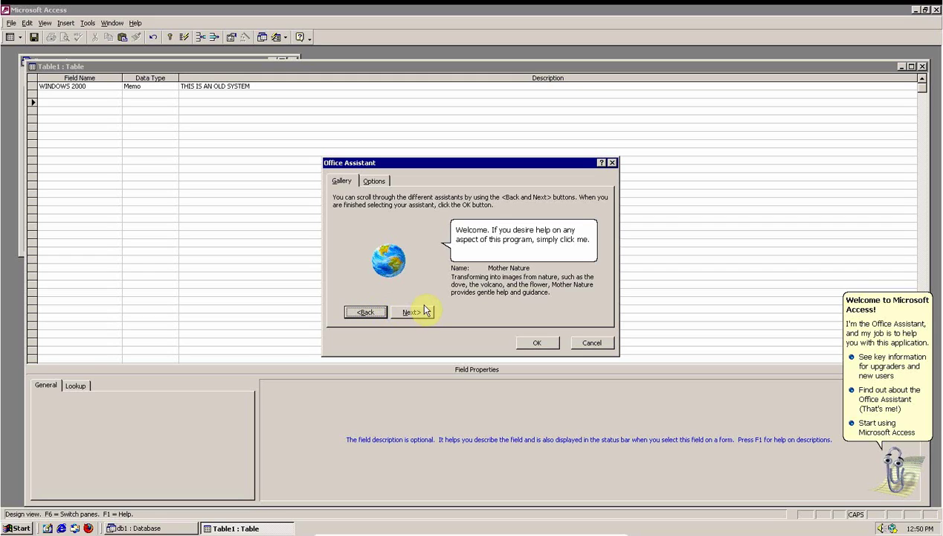
left_click(411, 314)
left_click(363, 314)
left_click(412, 308)
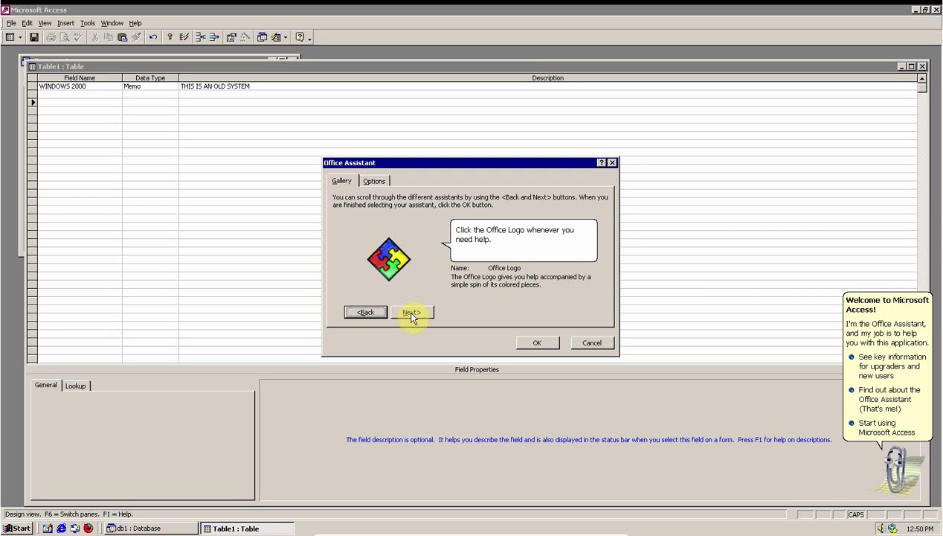
left_click(366, 311)
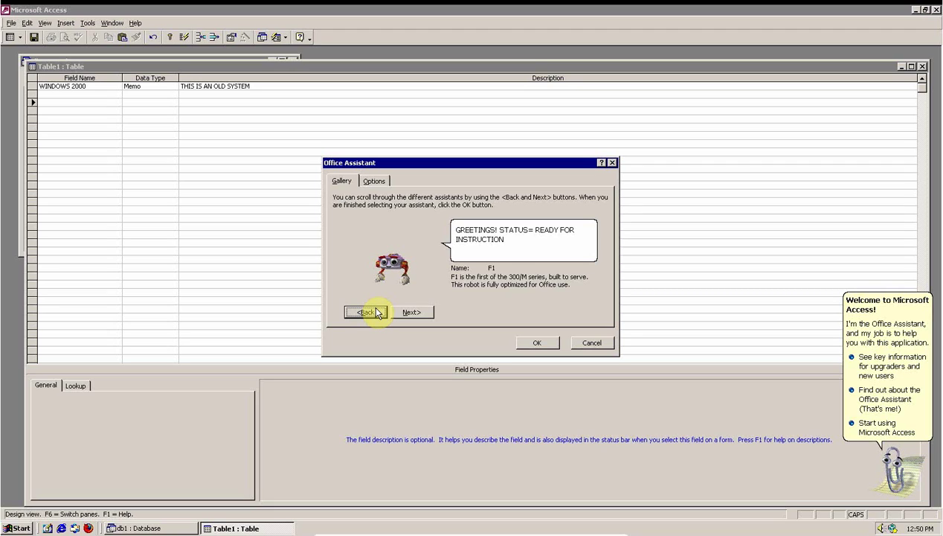
left_click(378, 312)
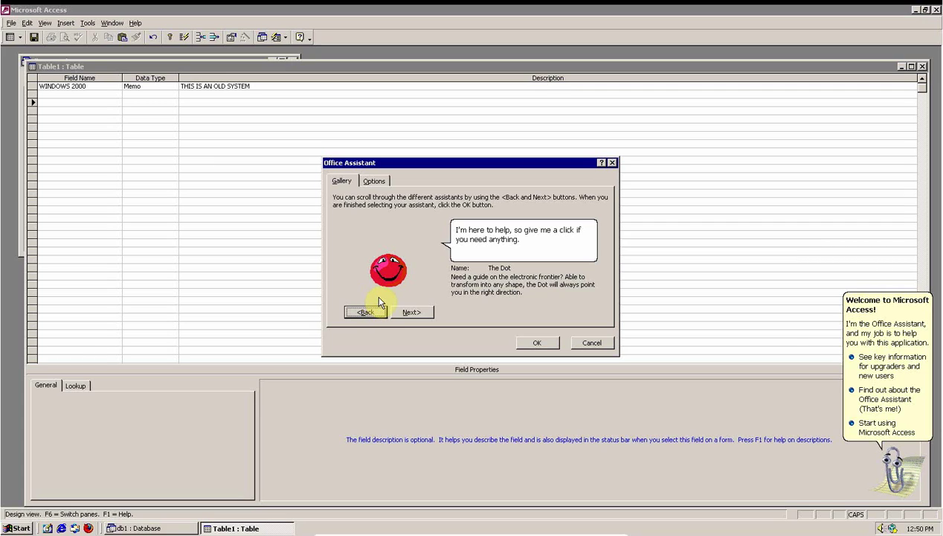
left_click(364, 312)
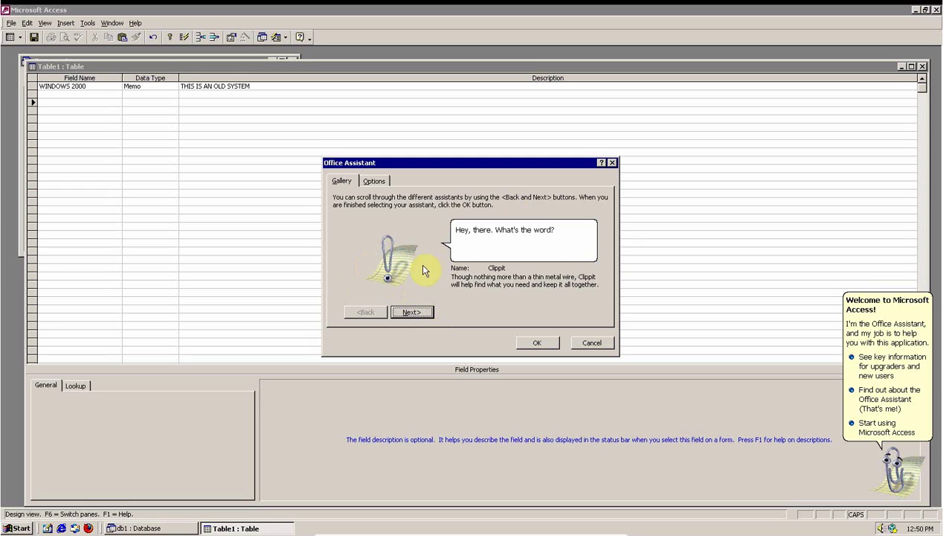
left_click(373, 181)
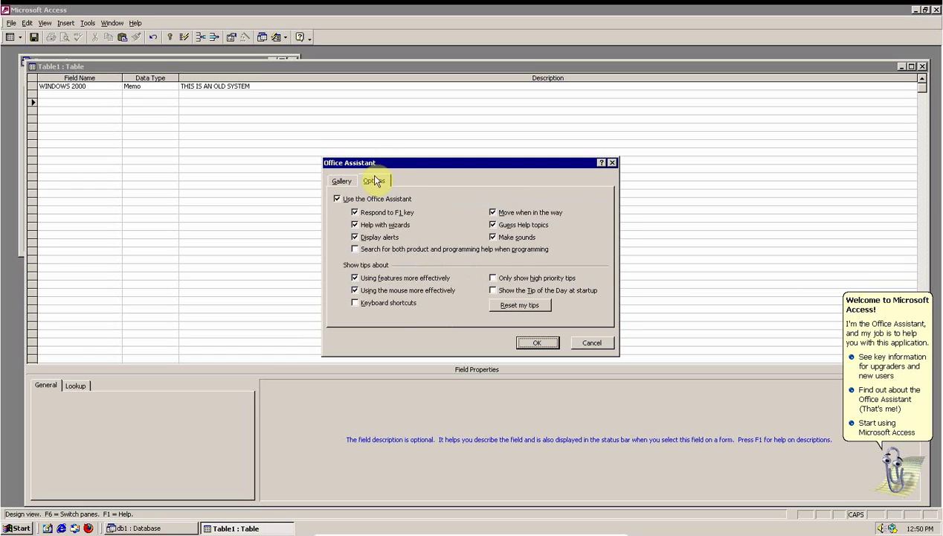
left_click(552, 343)
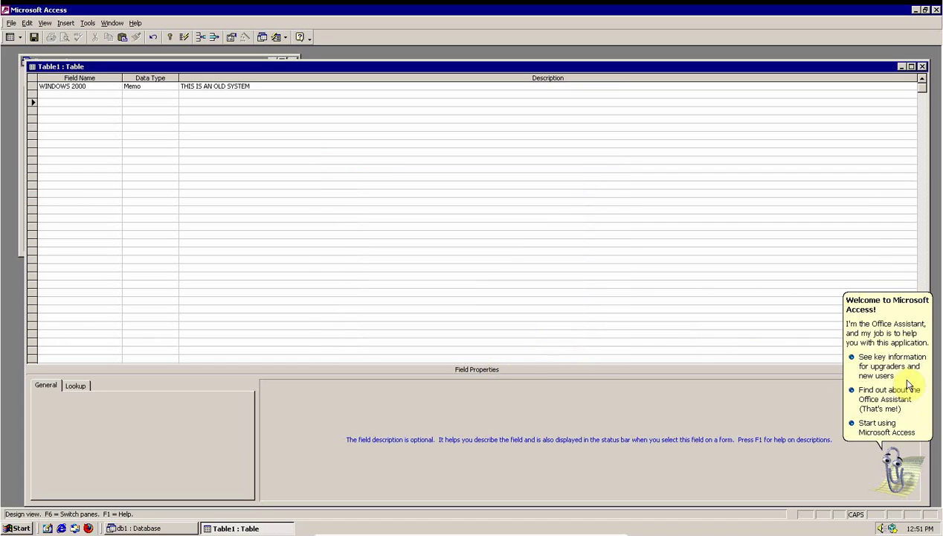
left_click(887, 401)
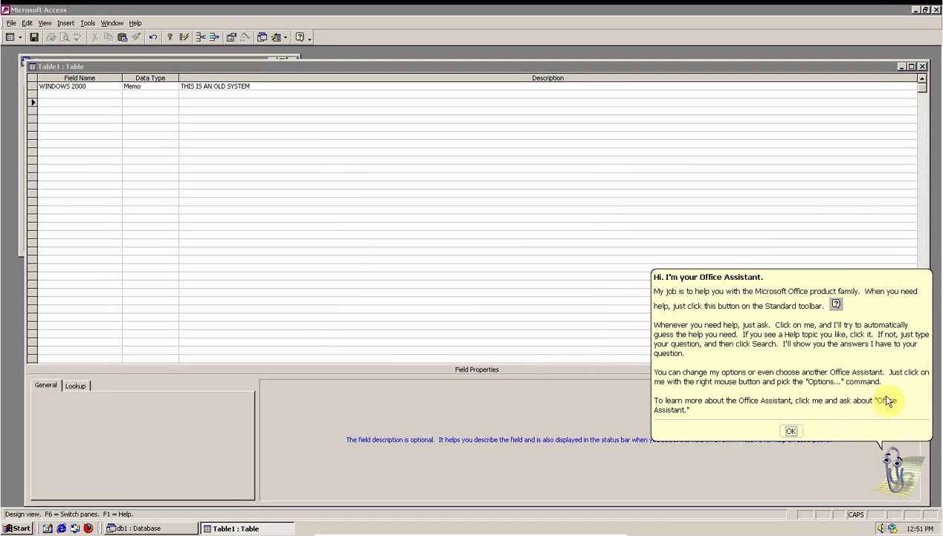
left_click(791, 431)
left_click_drag(889, 483, 436, 255)
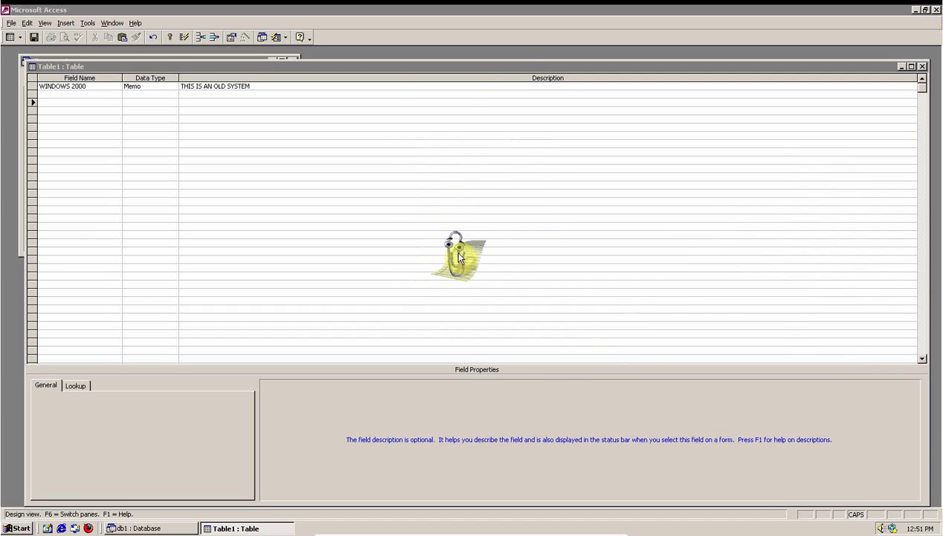
left_click(550, 243)
left_click(582, 192)
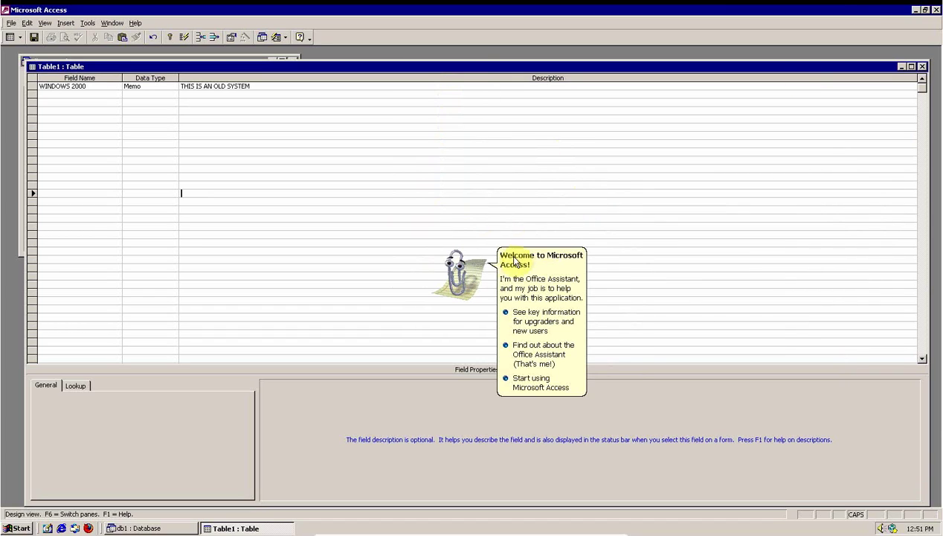
left_click_drag(458, 274, 918, 511)
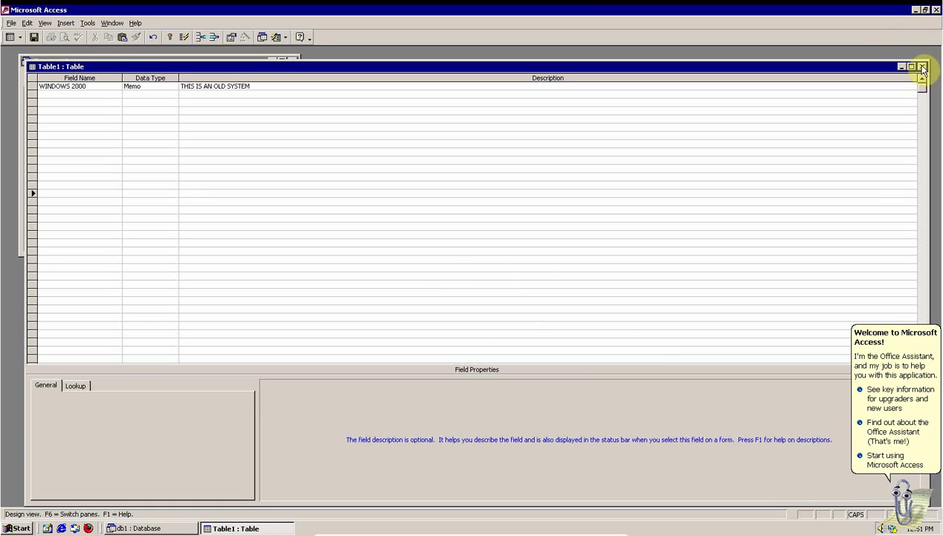
Step: Close Access, saving Table1 under the name 'table 1 testing'
left_click(936, 9)
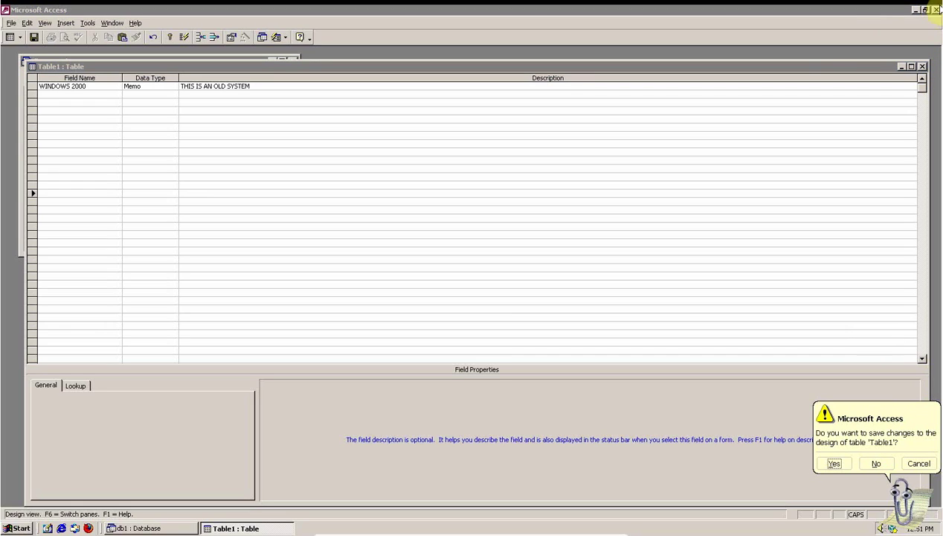
left_click(849, 465)
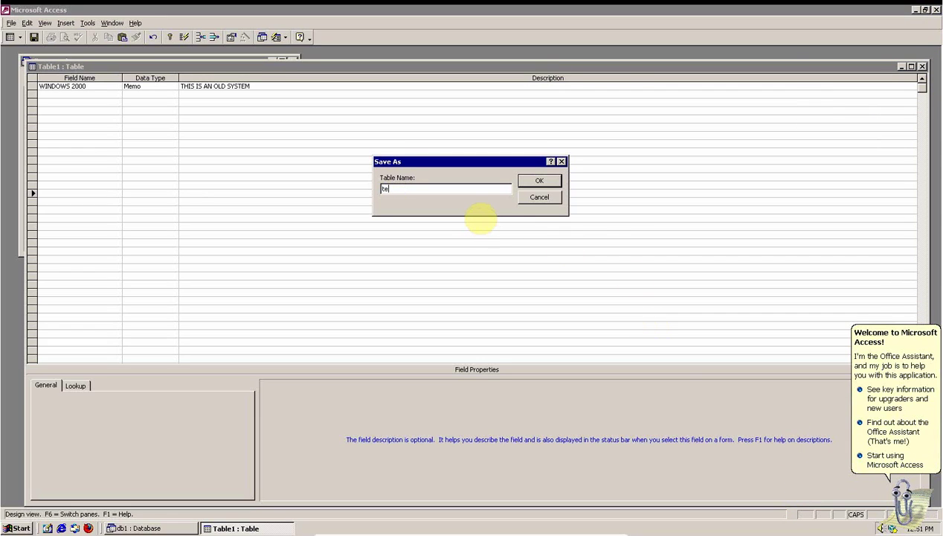
key("BackSpace")
key("BackSpace")
key("BackSpace")
key("BackSpace")
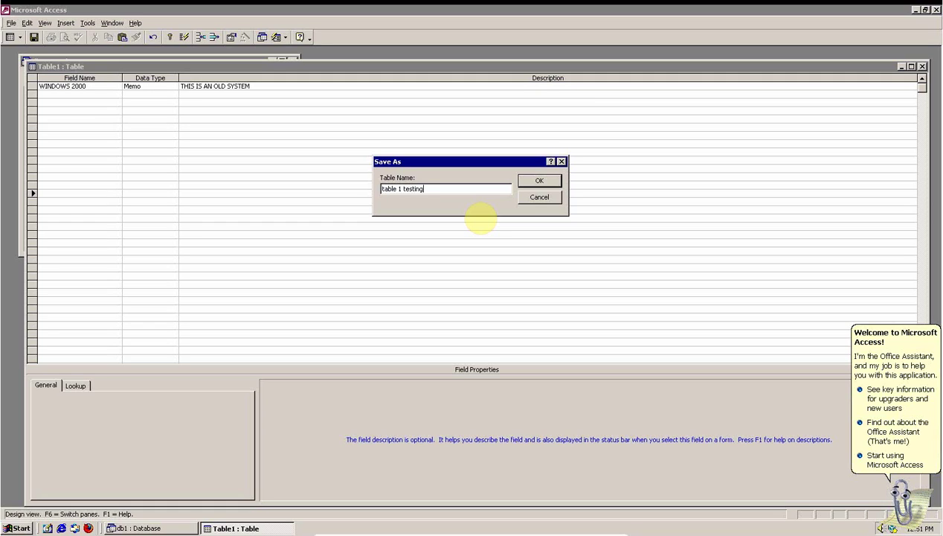
key("Return")
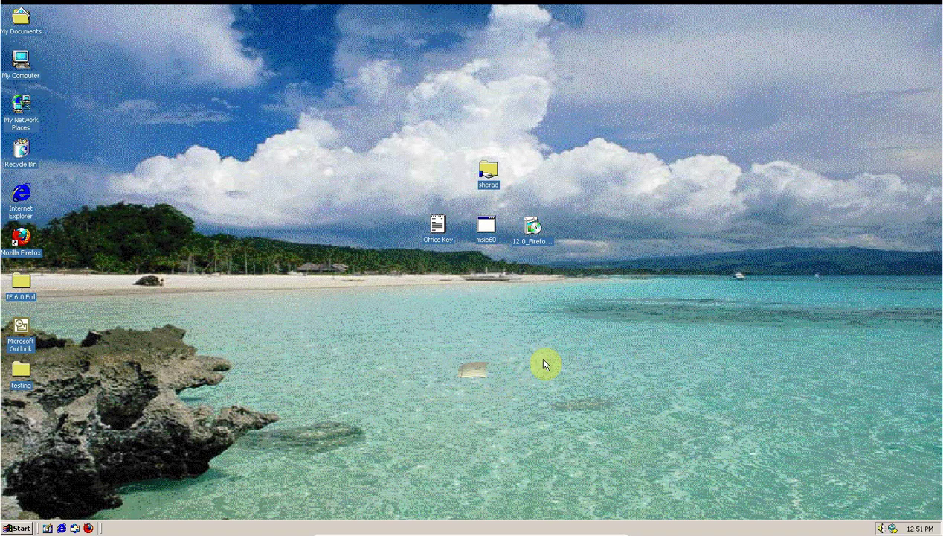
Step: Check that the testing folder is empty, then delete it from the desktop to the Recycle Bin
double_click(23, 369)
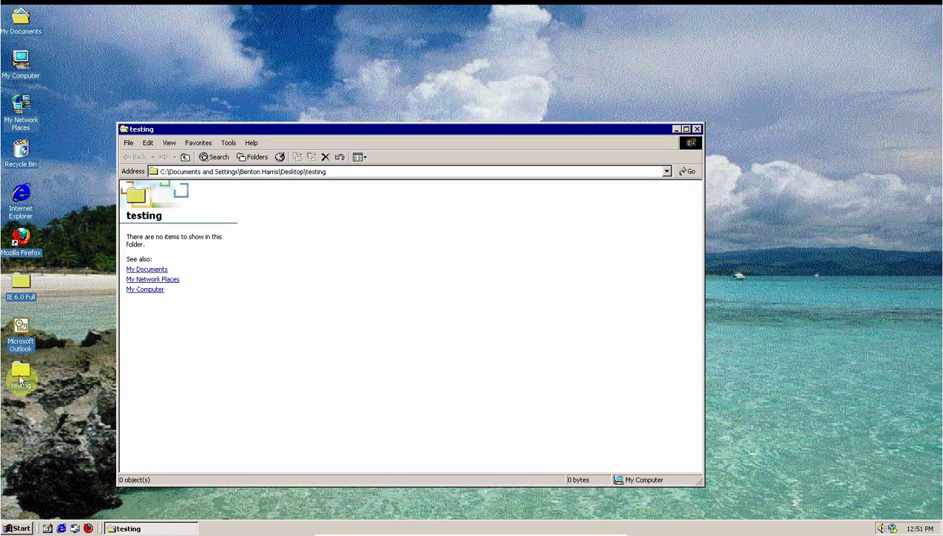
left_click(697, 129)
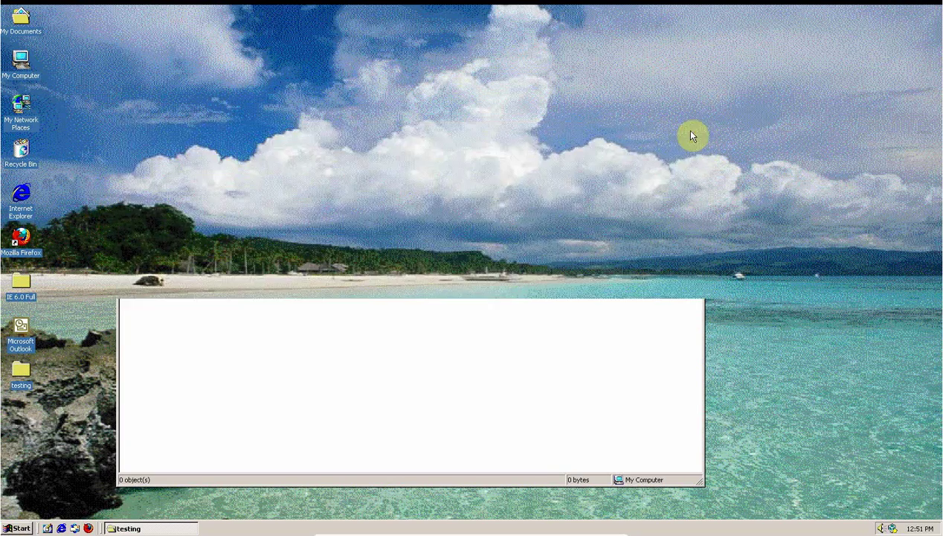
left_click(20, 378)
key("Delete")
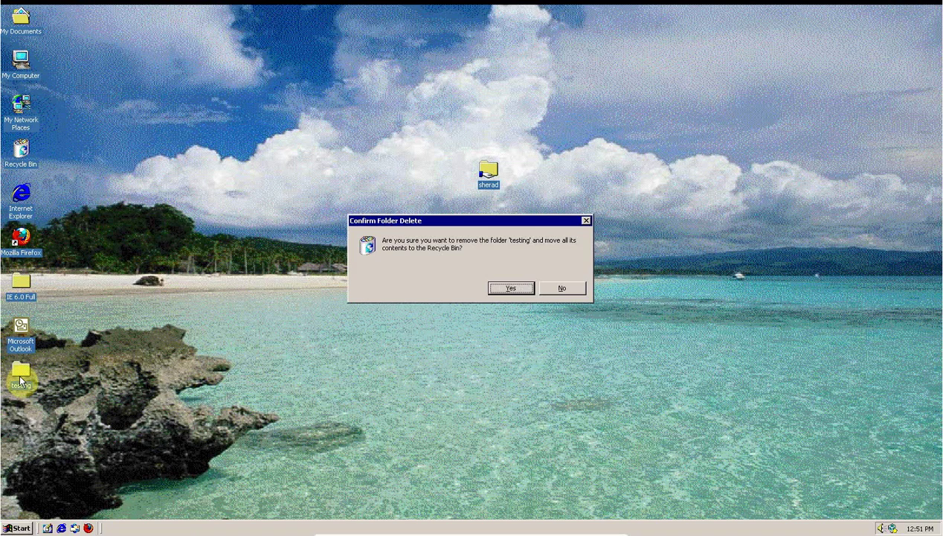
key("Return")
left_click(15, 524)
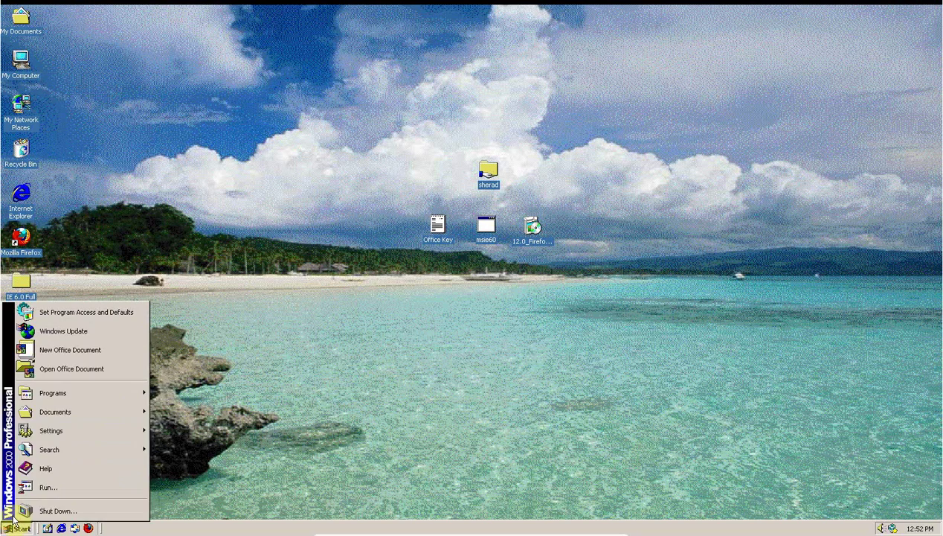
mouse_move(71, 414)
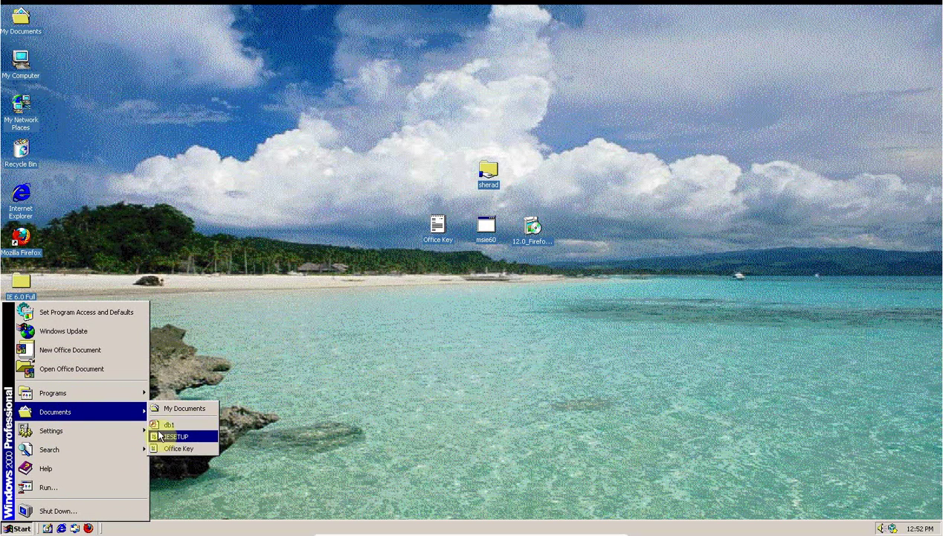
left_click(199, 408)
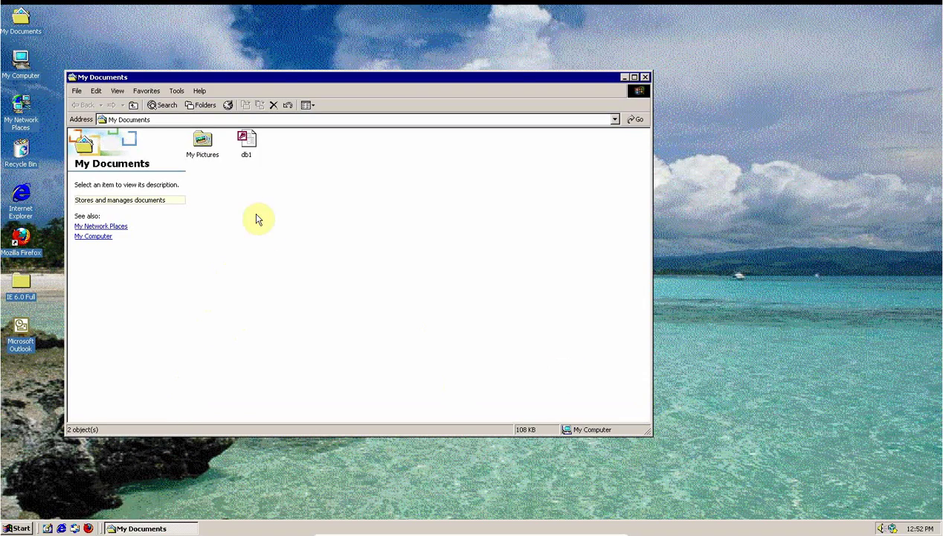
left_click(247, 145)
double_click(247, 145)
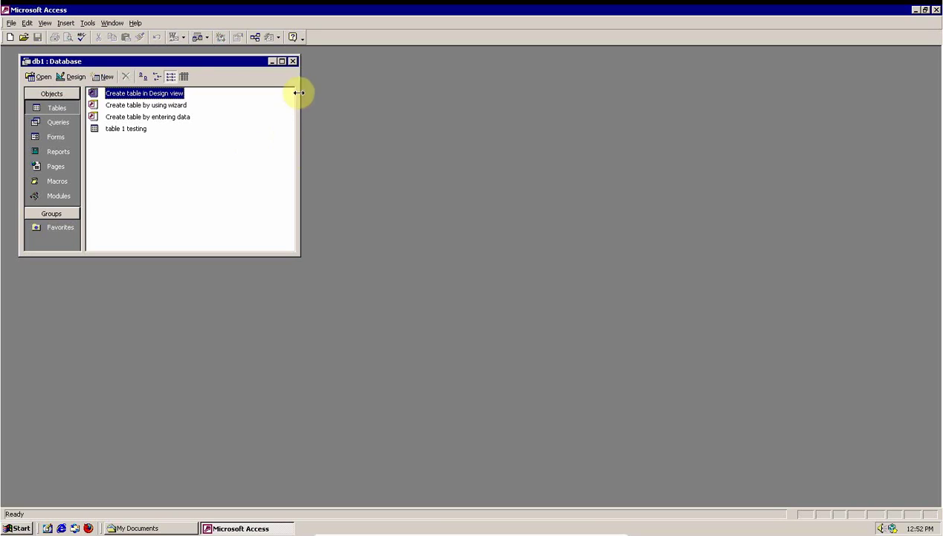
double_click(153, 97)
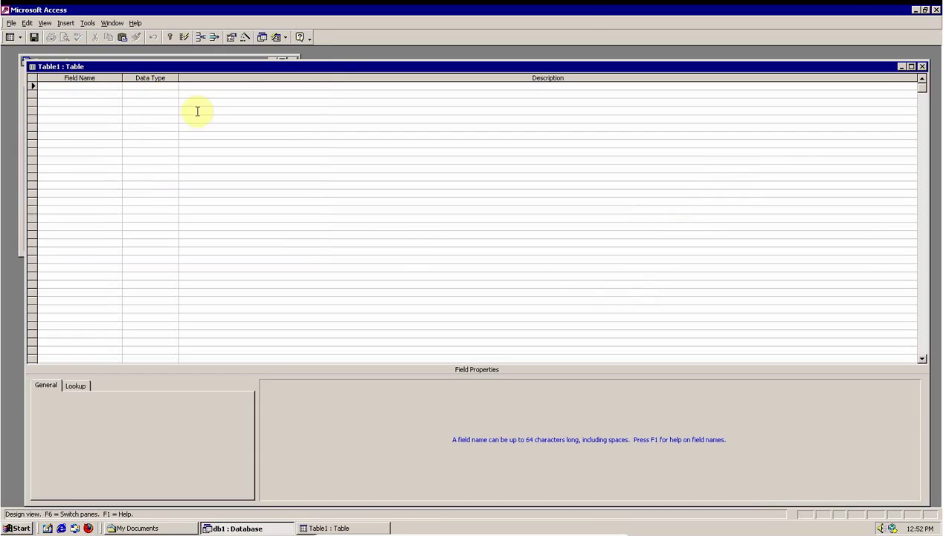
left_click(935, 10)
double_click(203, 143)
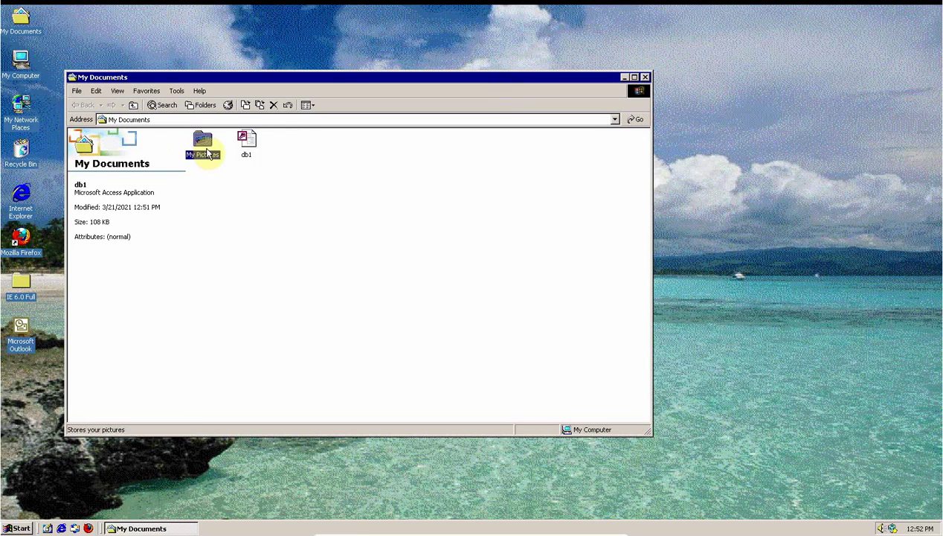
left_click(274, 204)
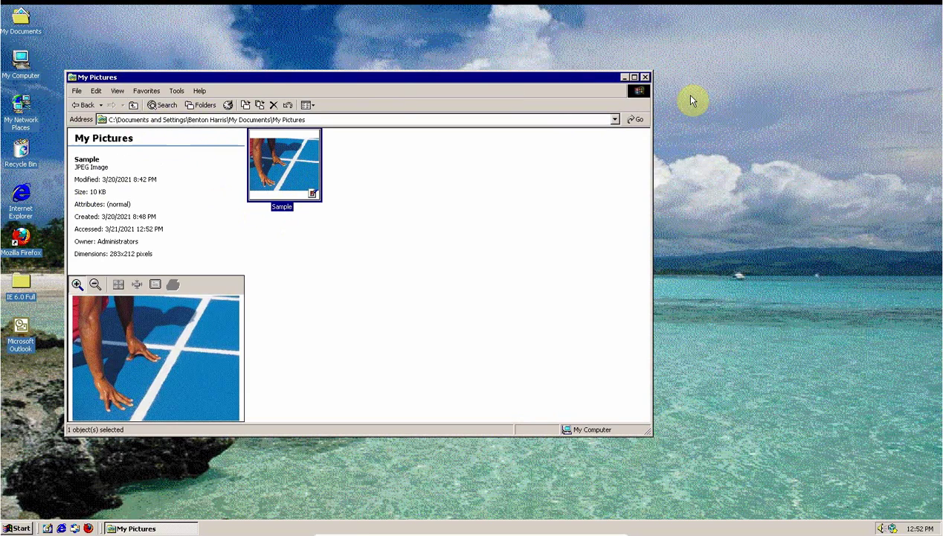
left_click(645, 77)
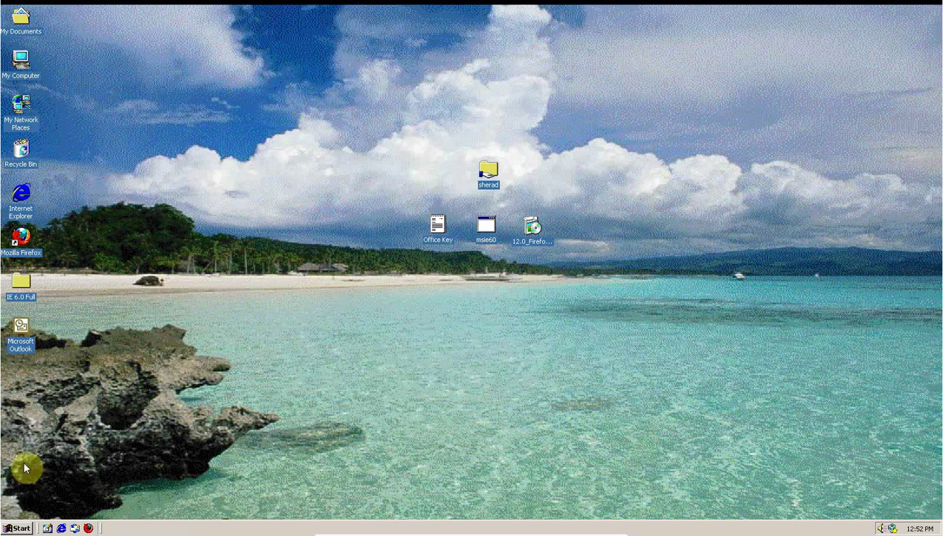
Step: Browse the New Office Document types from the Start menu, then cancel without creating one
left_click(21, 528)
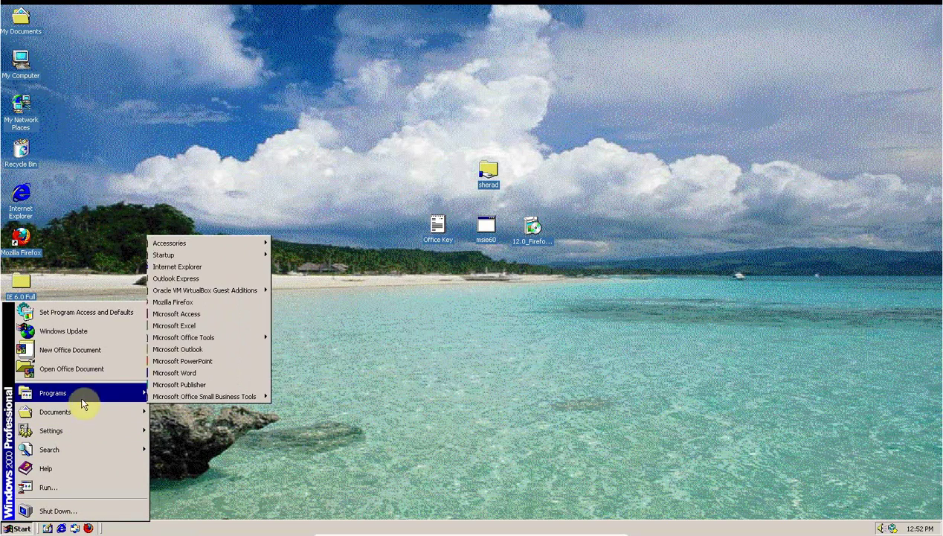
left_click(108, 355)
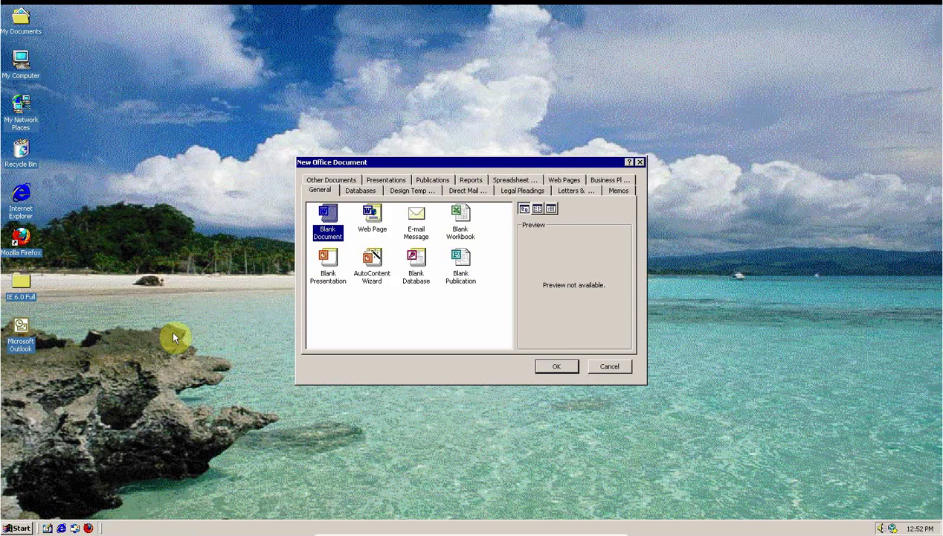
key("Right")
key("Right")
key("Right")
key("Down")
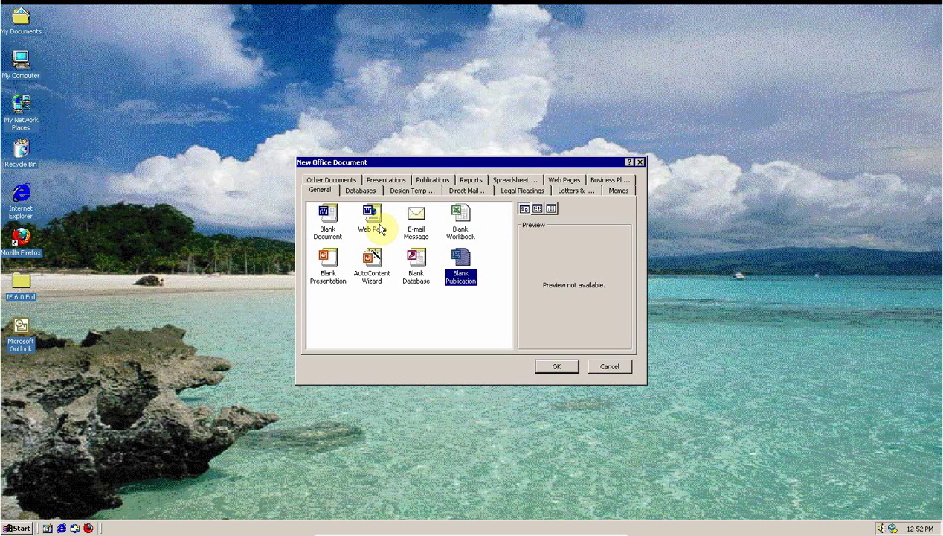
key("Left")
key("Left")
key("Left")
key("Return")
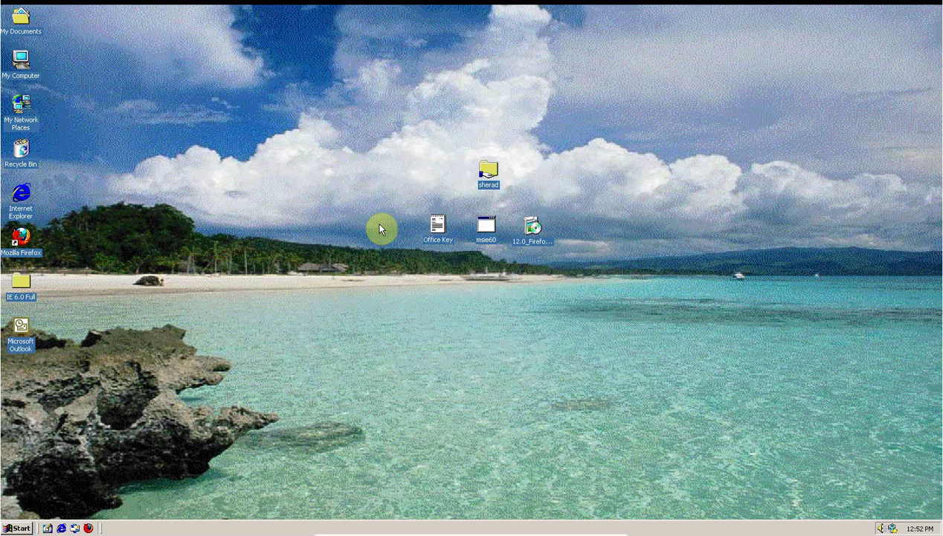
Step: Open the db1 database from My Documents through Open Office Document
key("super")
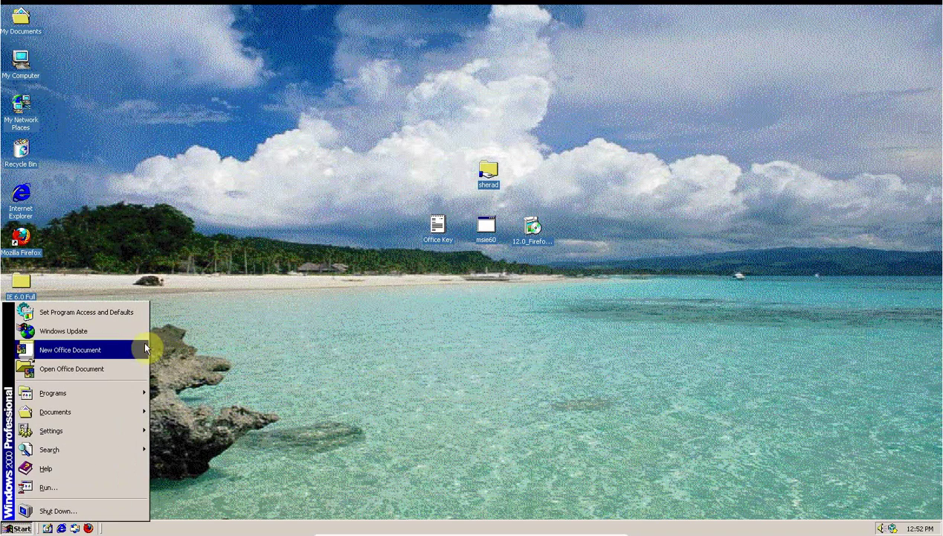
left_click(106, 370)
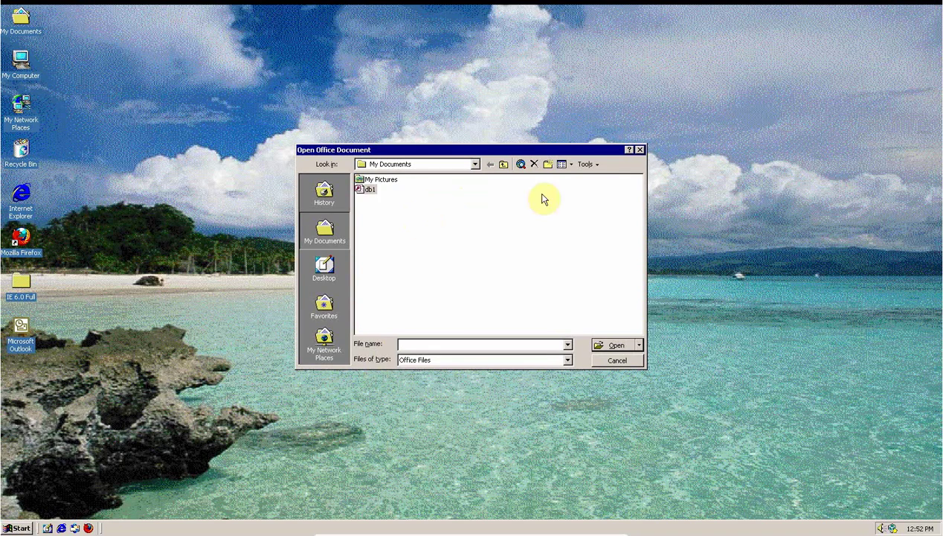
left_click(367, 182)
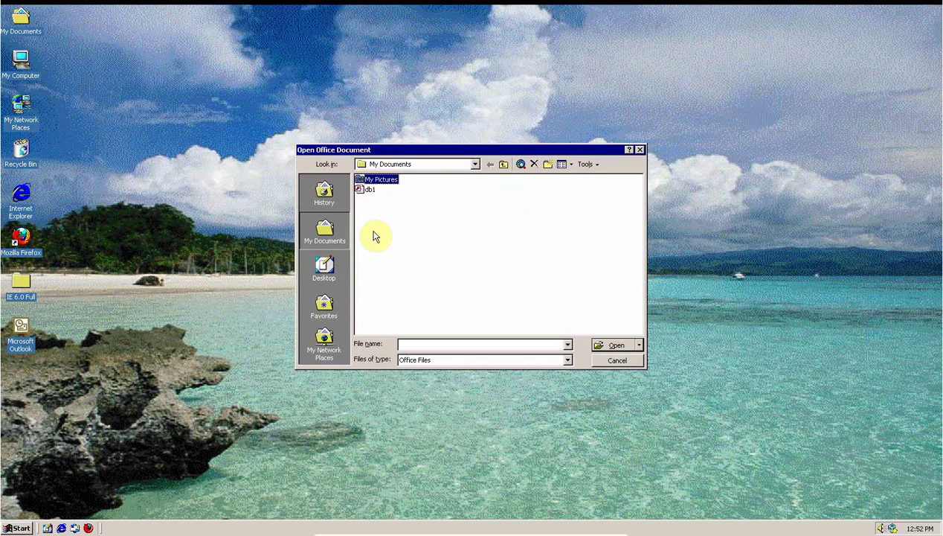
key("Down")
key("Return")
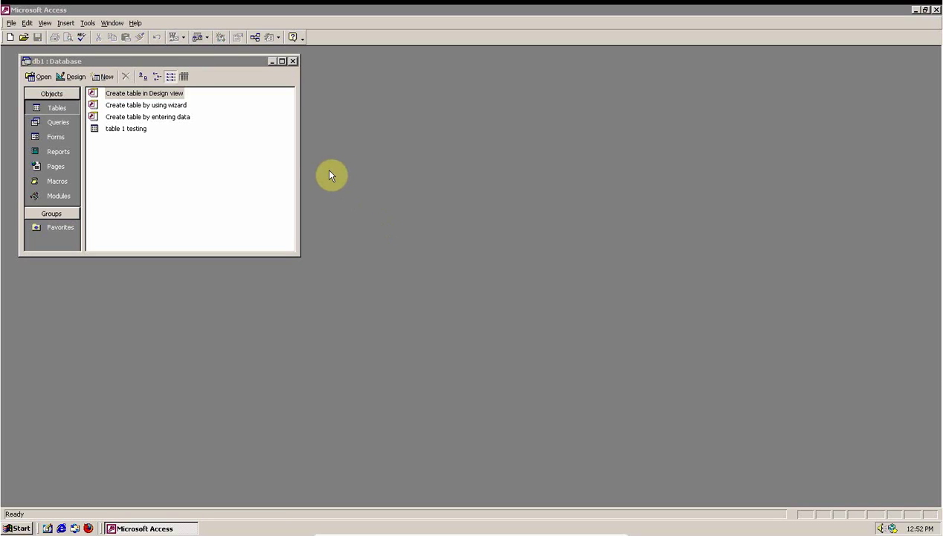
Step: In table 1 testing, type and erase 'memen' in the first record, moving to a new record
double_click(124, 129)
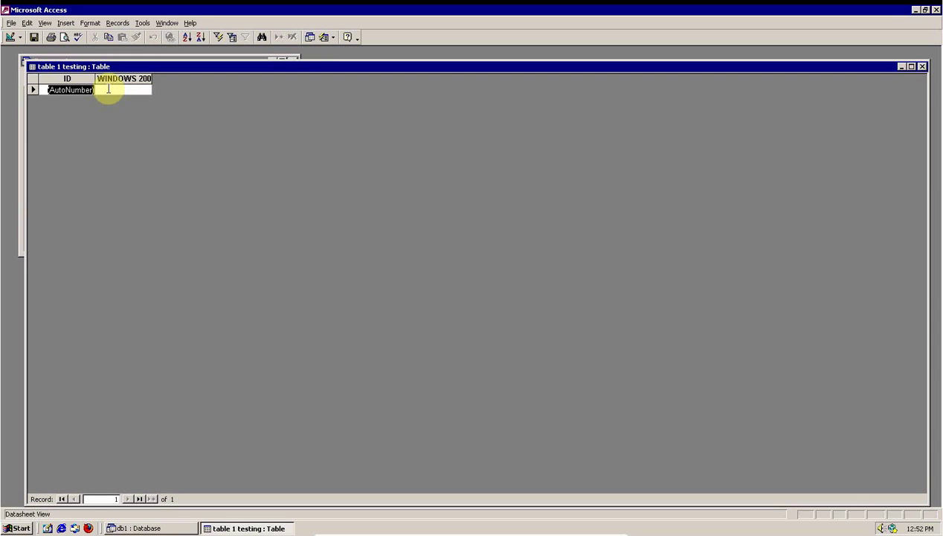
left_click(109, 90)
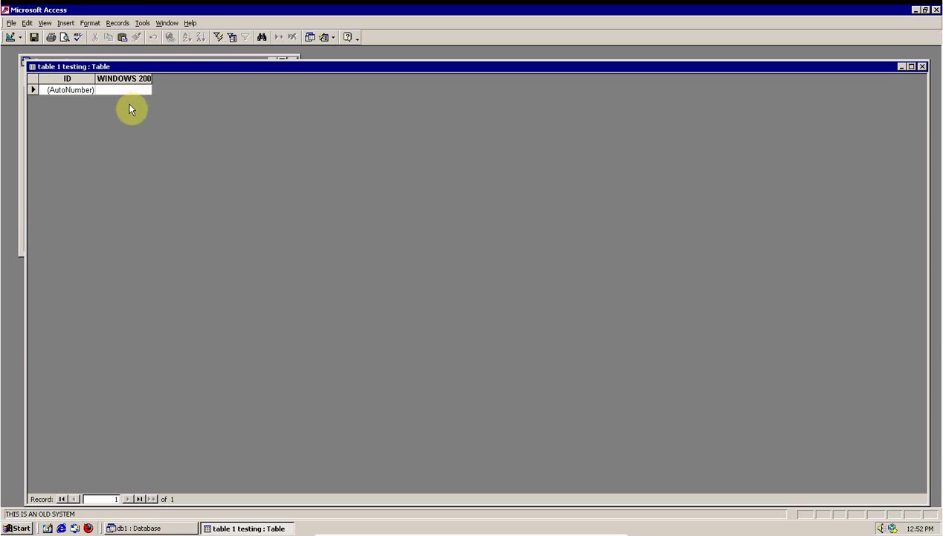
type("memen")
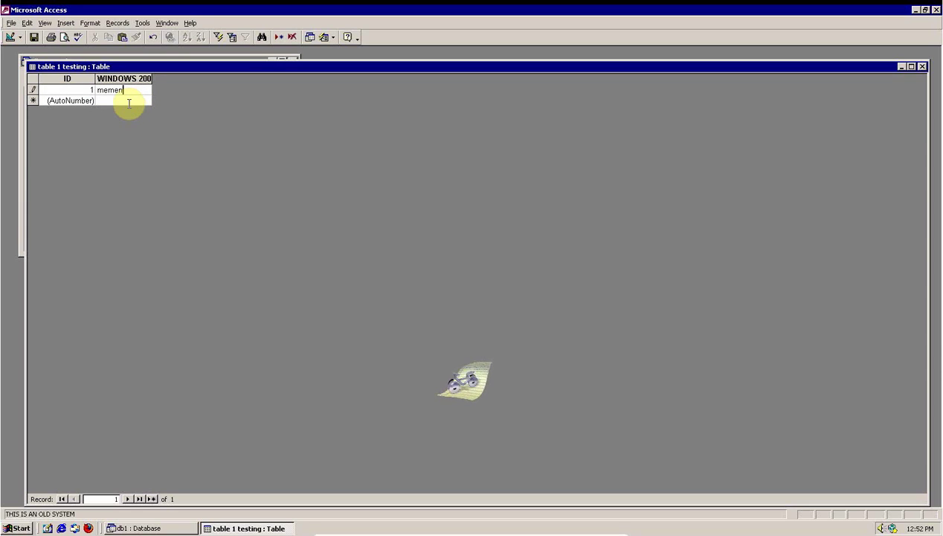
key("BackSpace")
key("BackSpace")
key("BackSpace")
key("BackSpace")
key("BackSpace")
key("Return")
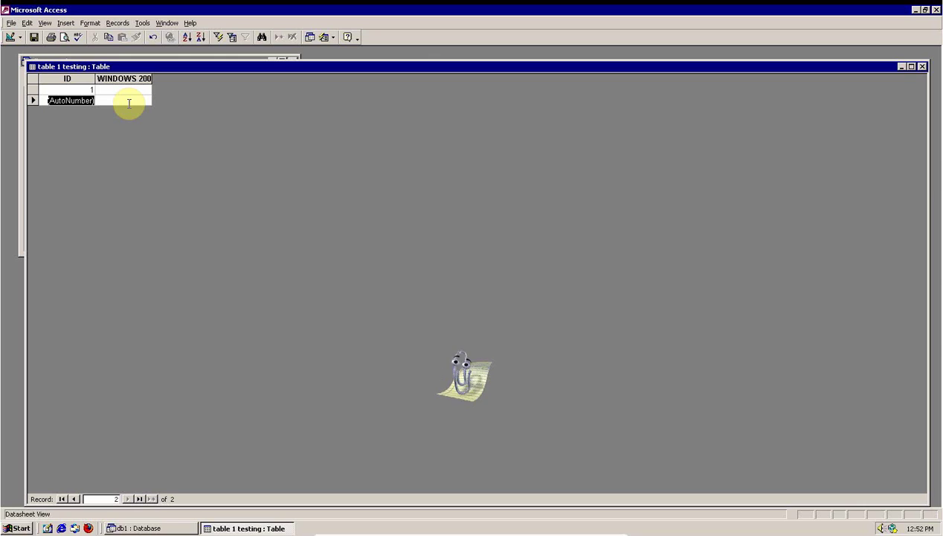
Step: Try typing into the automatic ID field, then quit Access
key("m")
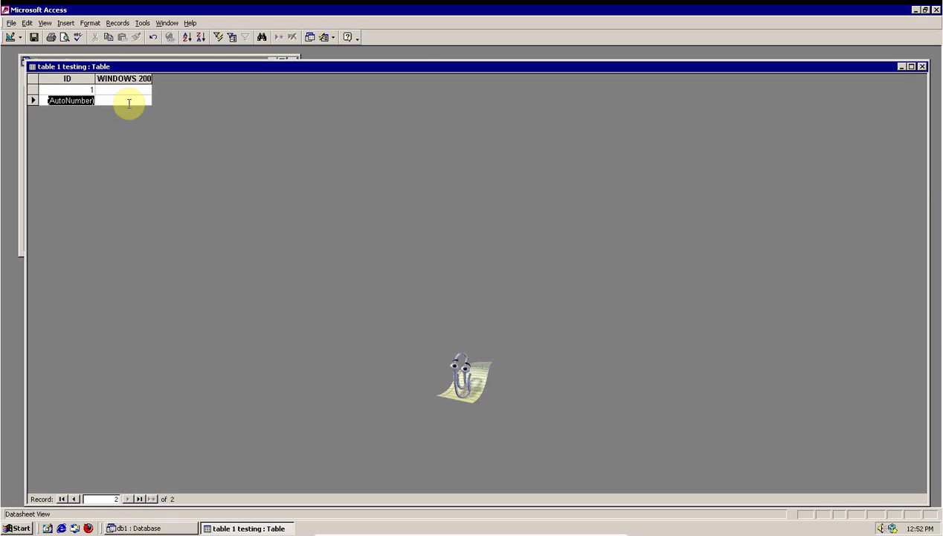
key("e")
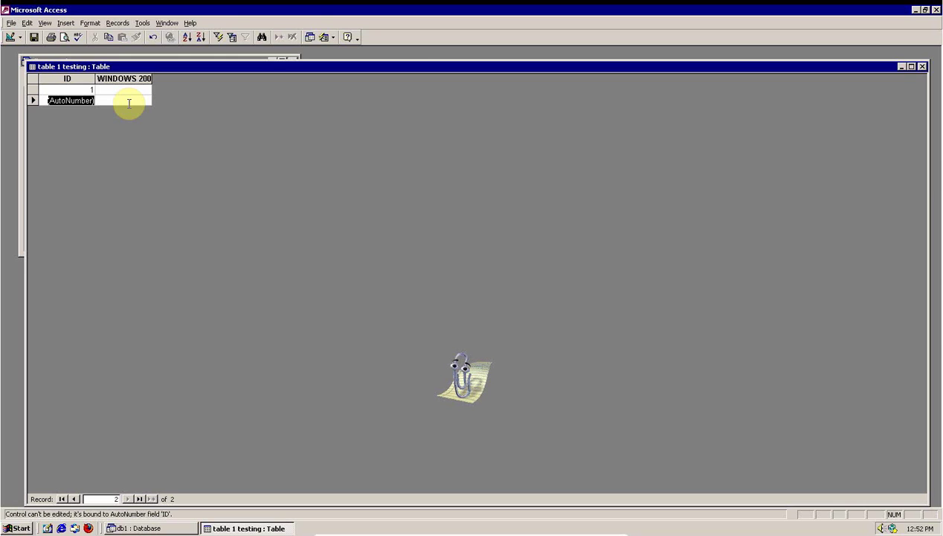
left_click(936, 10)
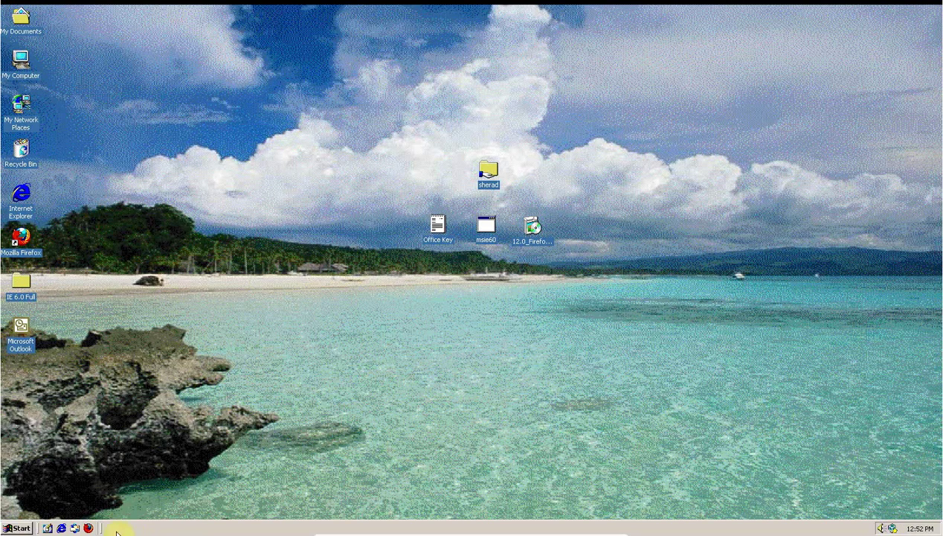
Step: Launch Microsoft Excel from Start > Programs to get a blank Book1 workbook
left_click(17, 529)
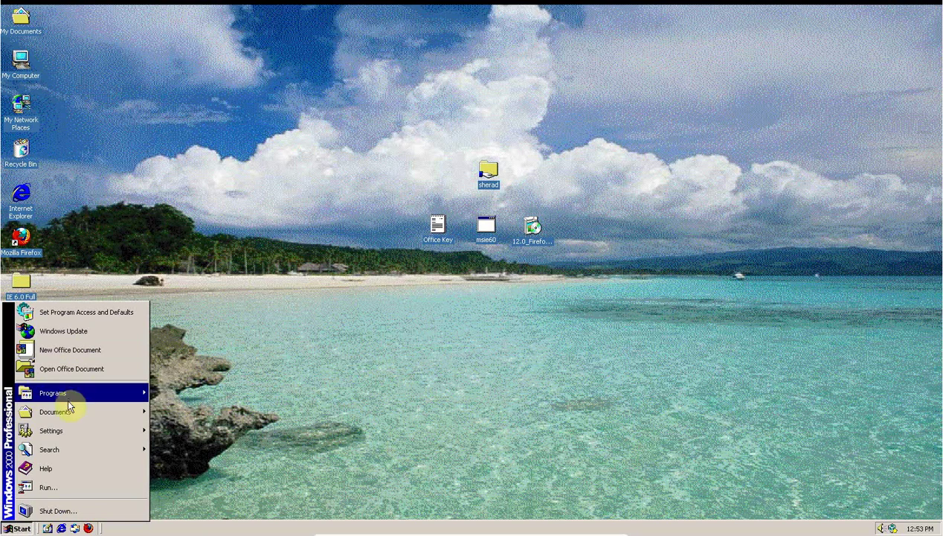
mouse_move(94, 392)
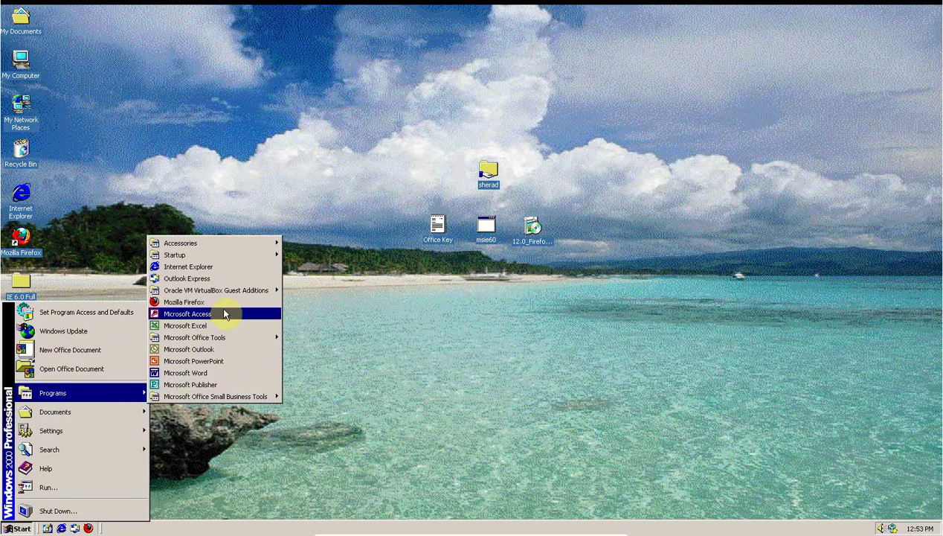
left_click(216, 326)
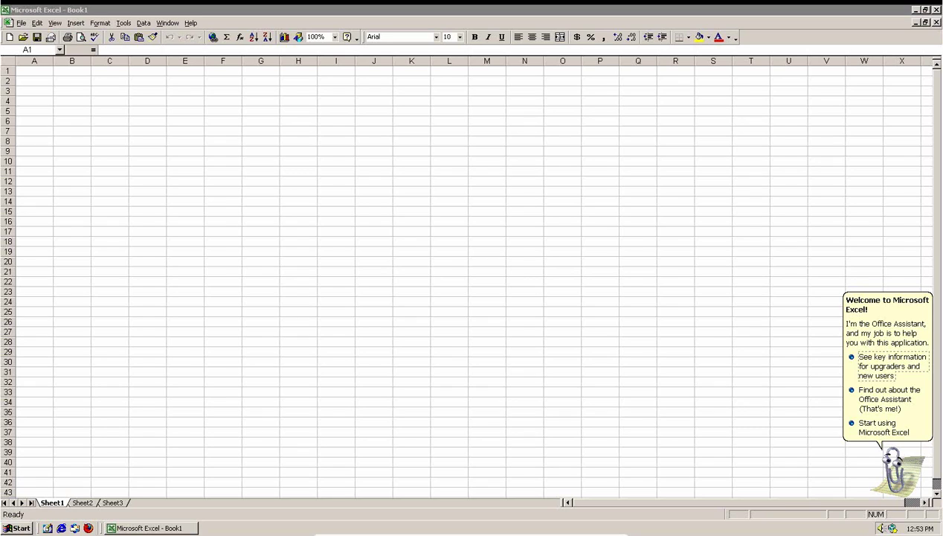
left_click(41, 70)
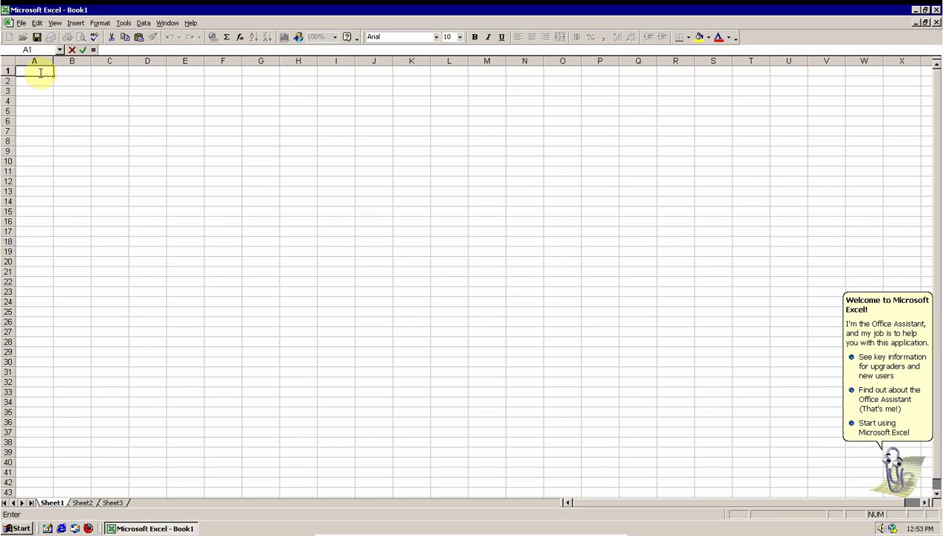
type("1")
key("BackSpace")
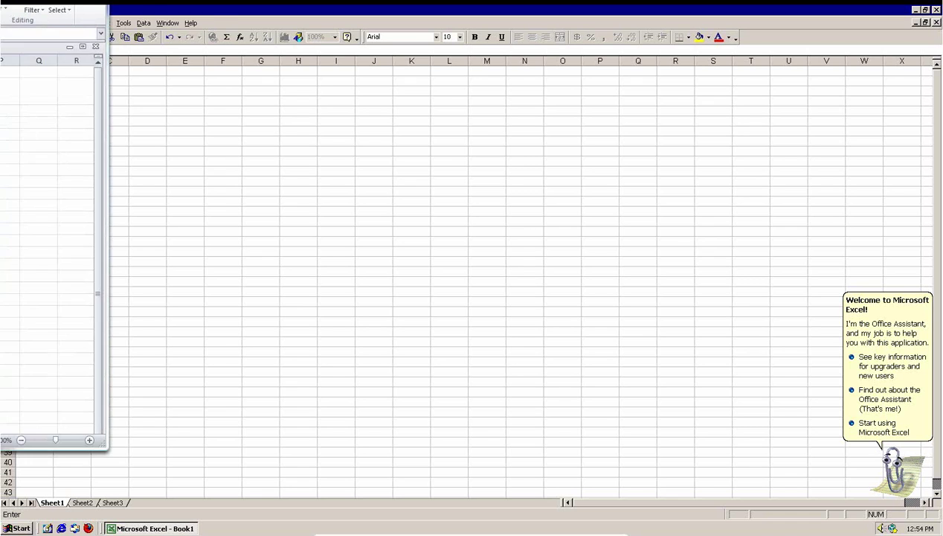
left_click_drag(0, 9, 798, 35)
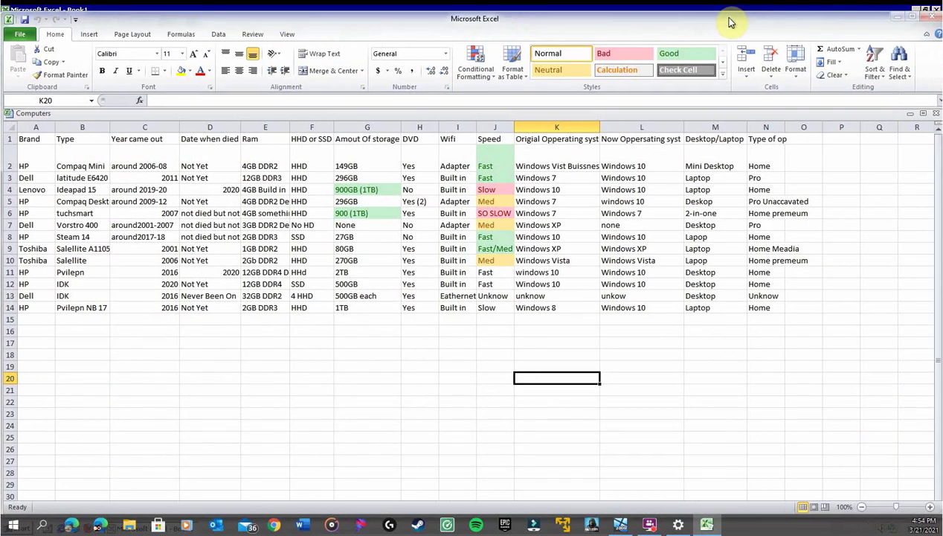
double_click(737, 17)
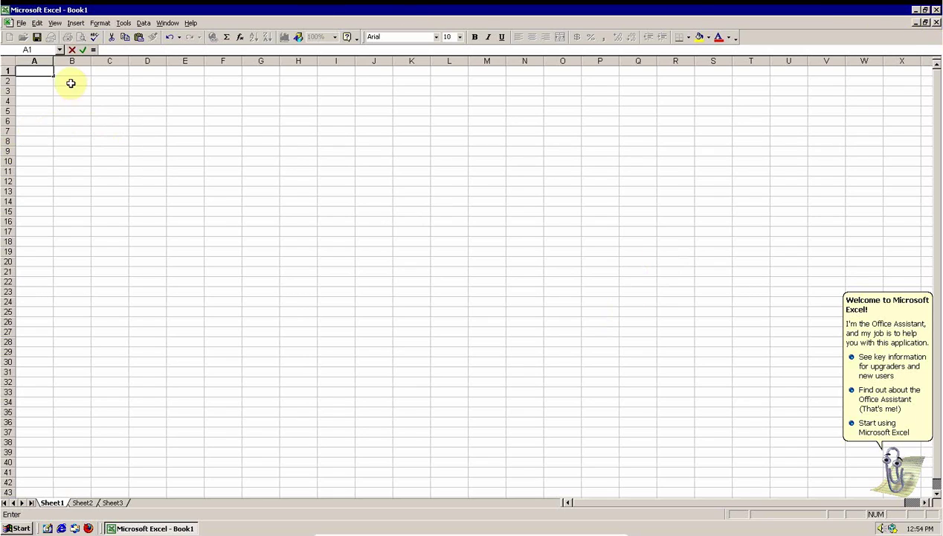
Step: Type filler text sasdasd, hkjh, lk, hkl and hj across row 1, ending in F1
type("sasd")
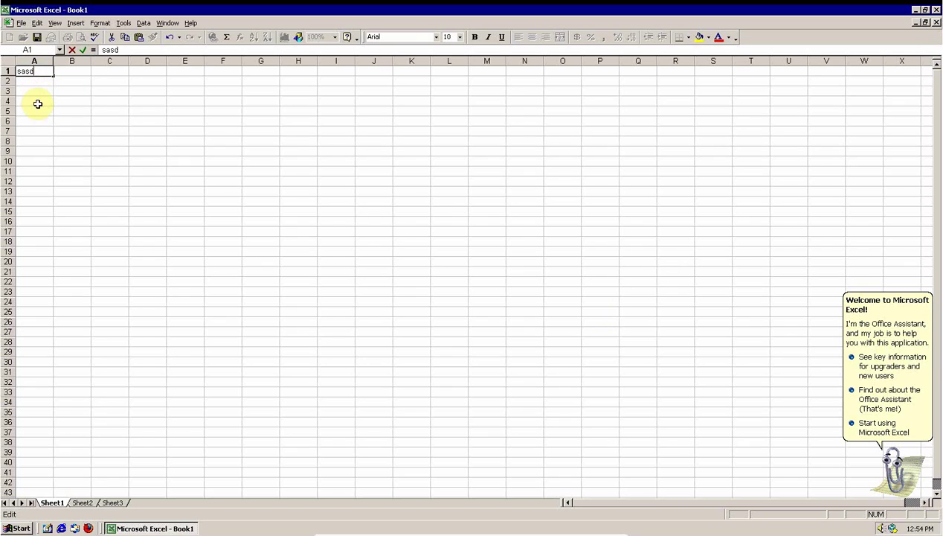
type("asd")
key("Tab")
key("Tab")
type("hkjh")
key("Tab")
type("lk")
key("Tab")
type("hkl\thj")
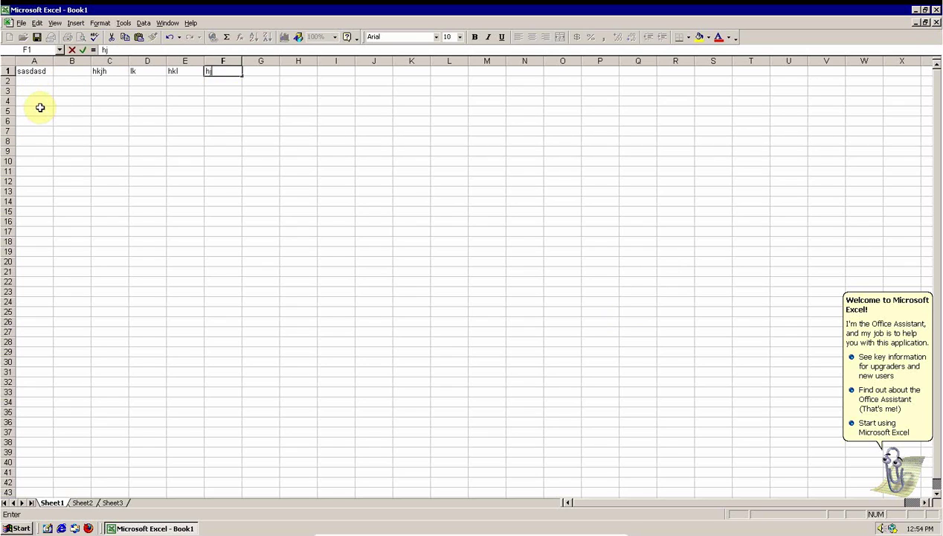
key("Return")
Step: Enter filler entries asdasd, asd, asd, sa, d and asd down column F
type("asdasd")
key("Return")
type("asd")
key("Return")
type("asd")
key("Return")
type("asd")
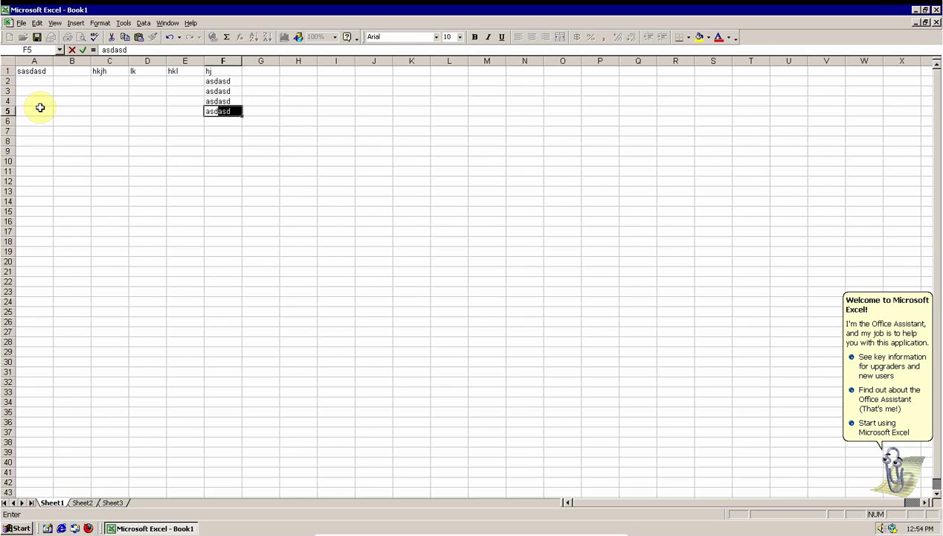
key("Return")
type("sa")
key("Return")
type("d")
key("Return")
type("asd")
Step: Select A1:H17 and enter 'dadsd' in cell H17
left_click_drag(297, 230, 3, 50)
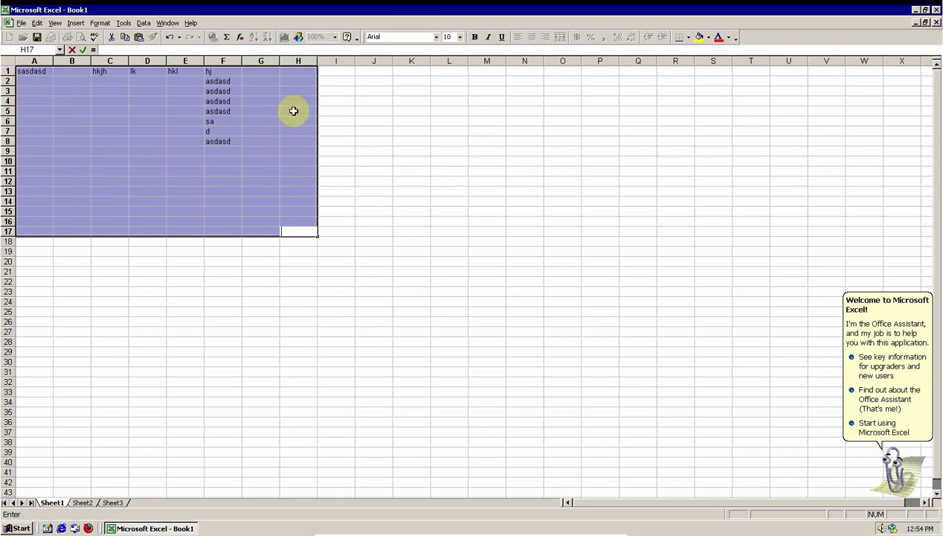
left_click(294, 46)
left_click(294, 47)
type("dadsd")
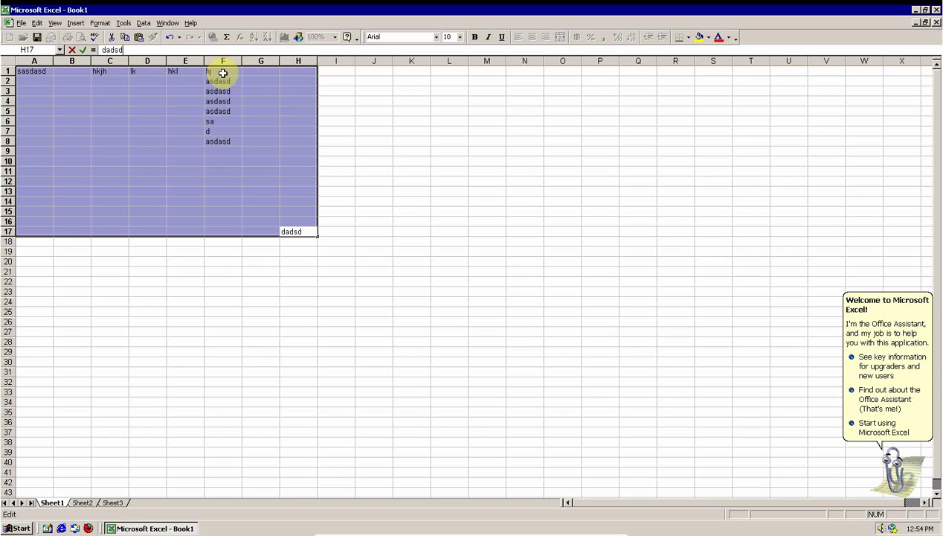
key("Return")
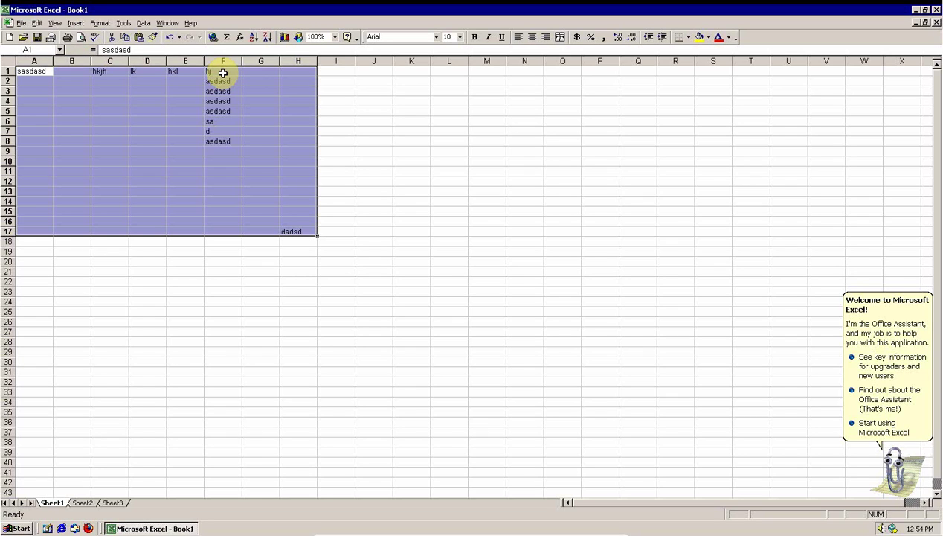
Step: Step the active cell through the block to C15, then close Book1
key("Return")
key("Return")
key("Return")
key("Return")
key("Return")
key("Return")
key("Return")
key("Return")
key("Tab")
key("Tab")
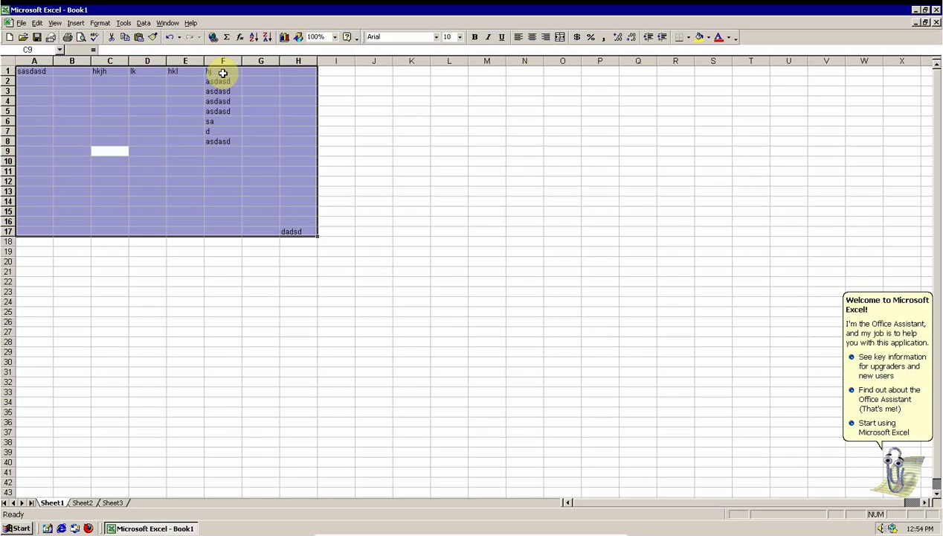
key("Tab")
key("Tab")
key("Tab")
key("Tab")
key("Tab")
key("Tab")
key("Tab")
key("Tab")
key("Tab")
key("Tab")
key("Tab")
key("Tab")
key("Tab")
key("Tab")
key("Tab")
key("Tab")
key("Tab")
key("Tab")
key("Tab")
key("Tab")
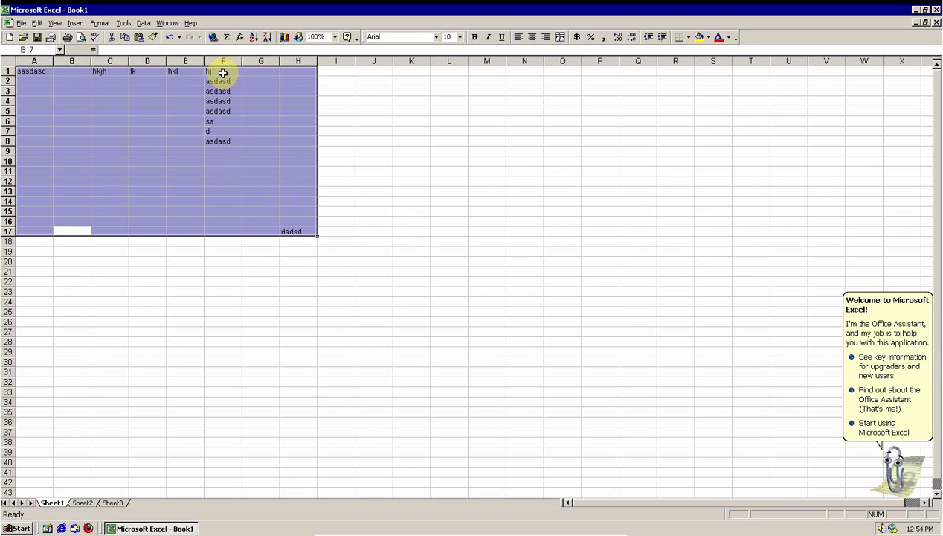
key("Up")
key("Up")
key("Right")
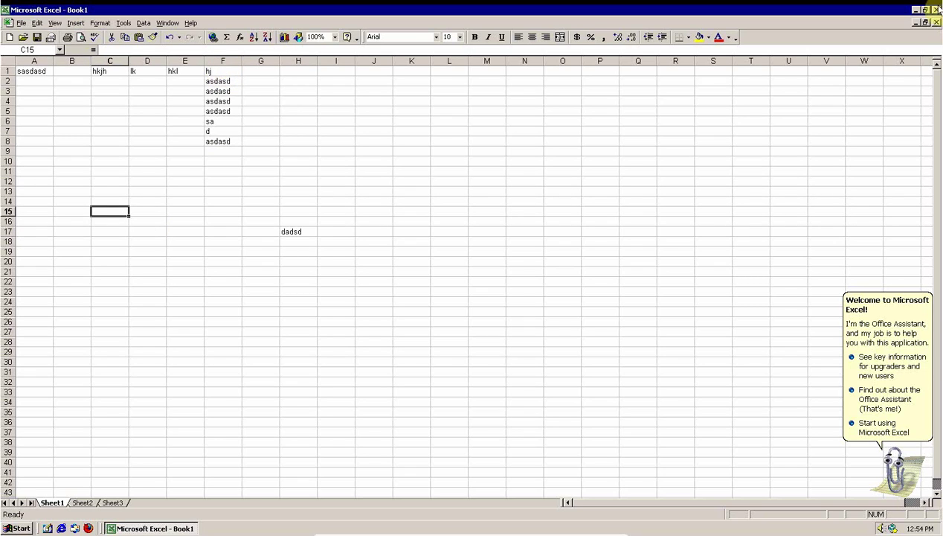
left_click(935, 10)
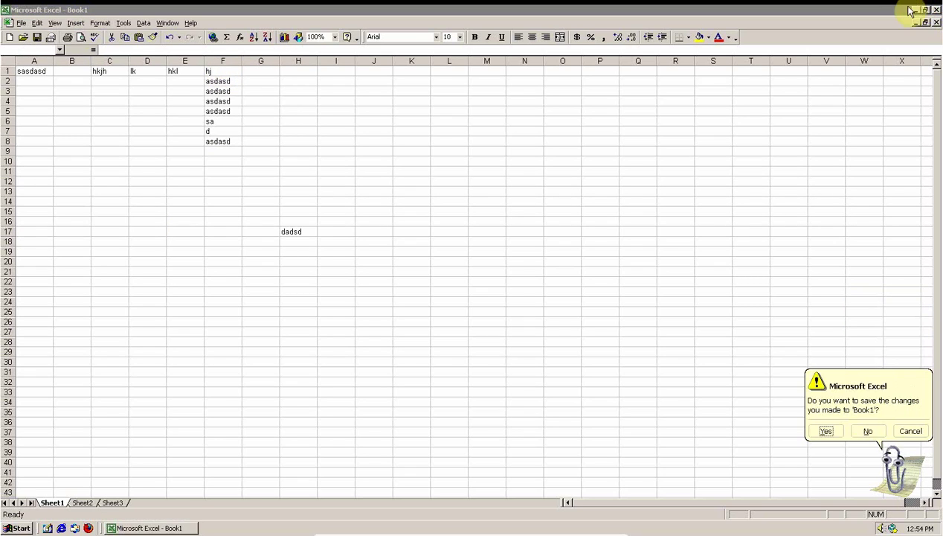
Step: Discard Book1's changes and open Computers.xlsx from the sherad folder
left_click(867, 431)
double_click(487, 169)
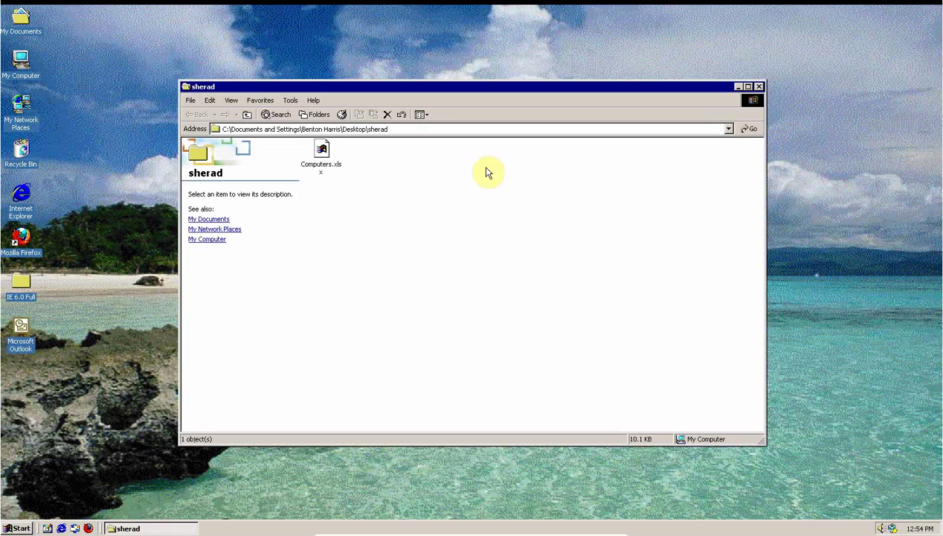
left_click(323, 160)
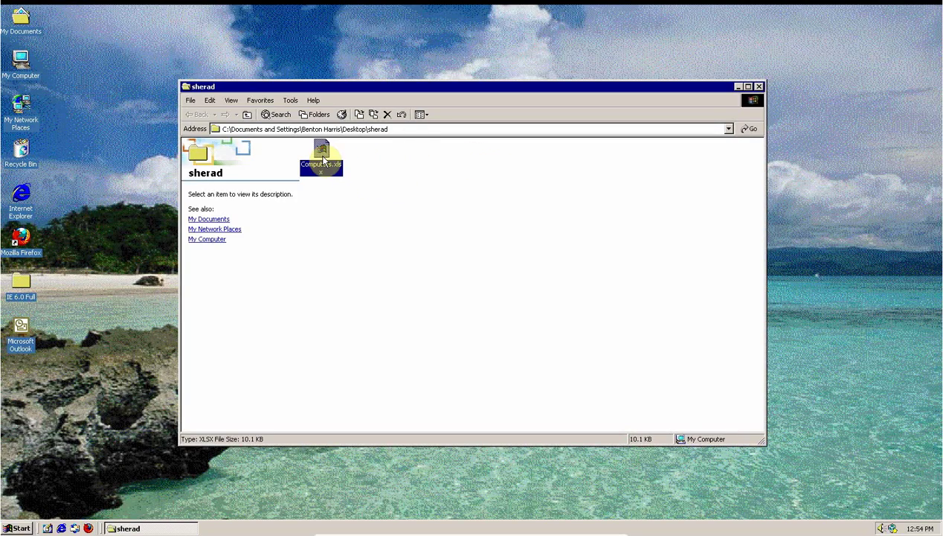
double_click(322, 159)
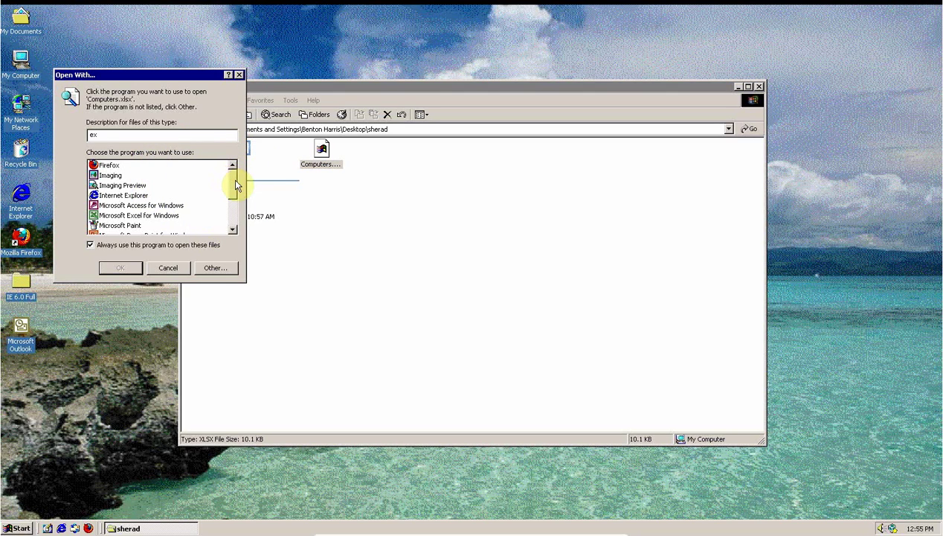
Step: Choose Microsoft Excel for Windows in Open With to open Computers.xlsx
left_click_drag(235, 186, 240, 218)
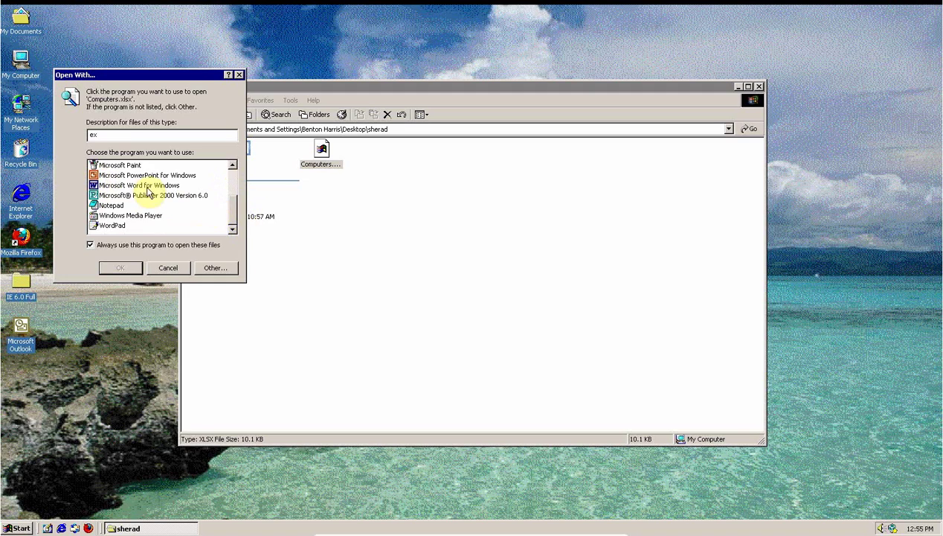
left_click_drag(234, 216, 237, 190)
left_click(170, 207)
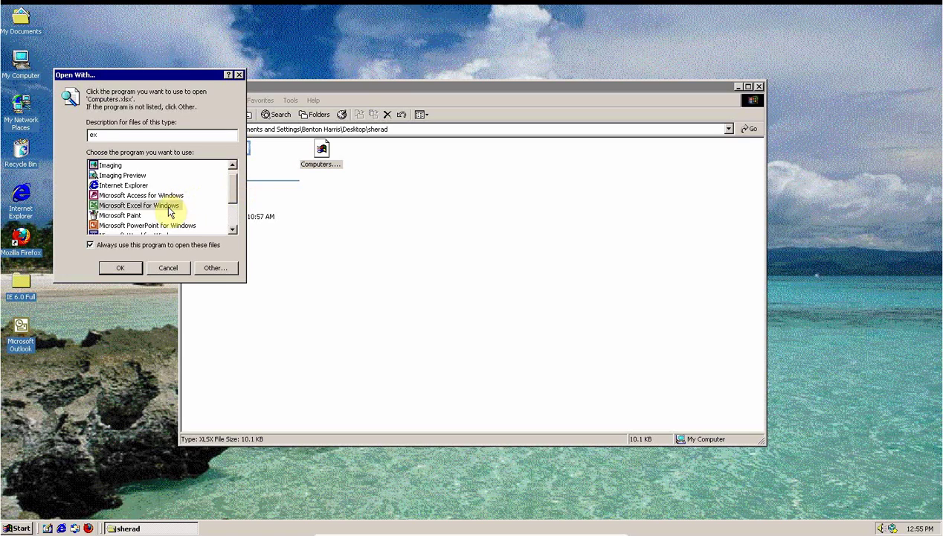
left_click(119, 267)
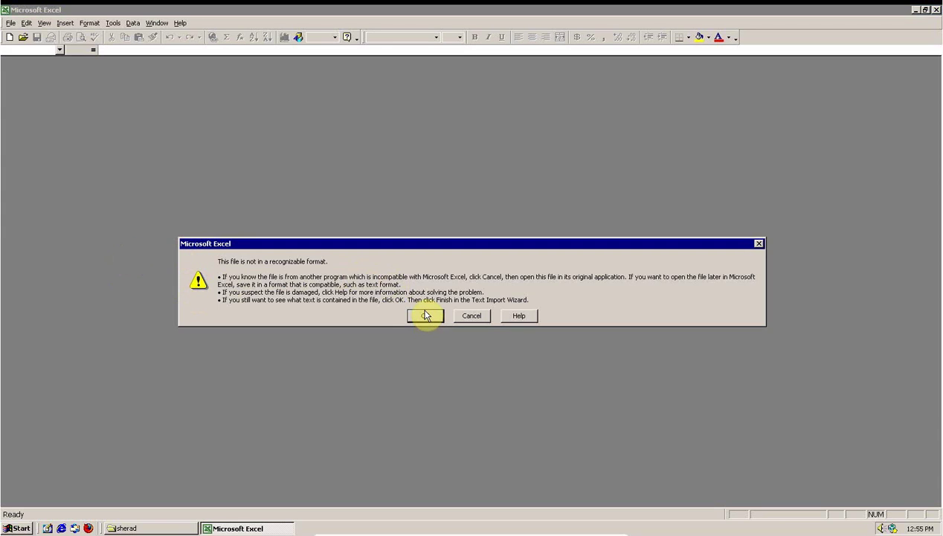
Step: Accept the unrecognizable-format warning and scroll through the garbled text in the Computers sheet
left_click(424, 316)
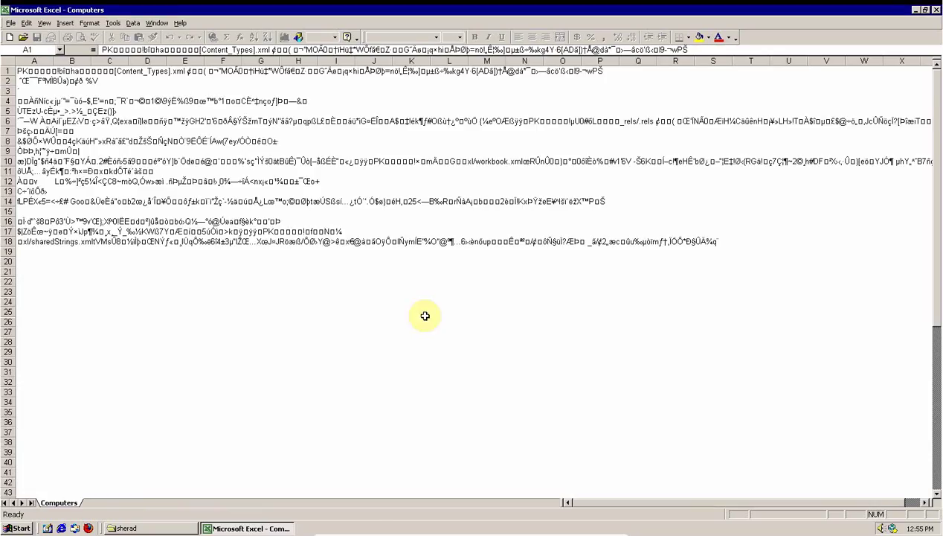
scroll(200, 169, "down", 9)
scroll(283, 197, "up", 9)
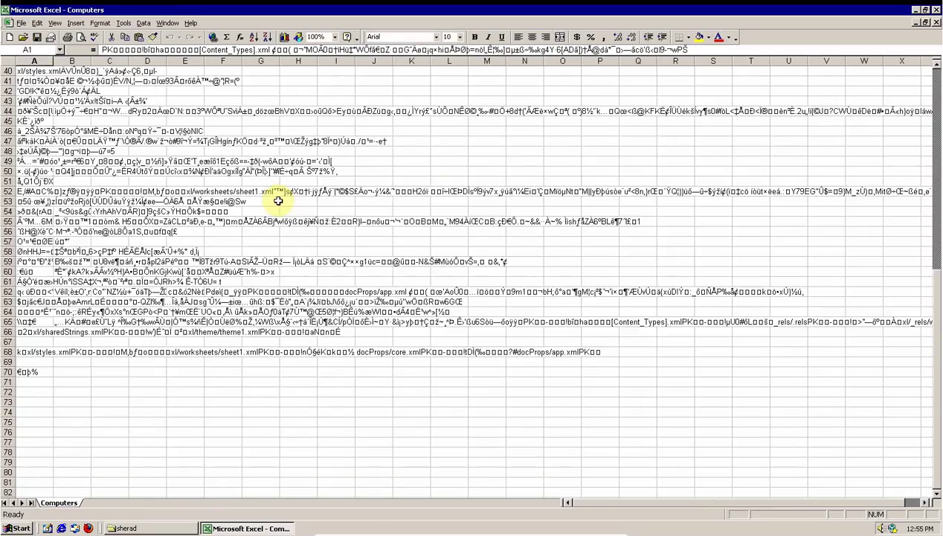
scroll(231, 240, "down", 20)
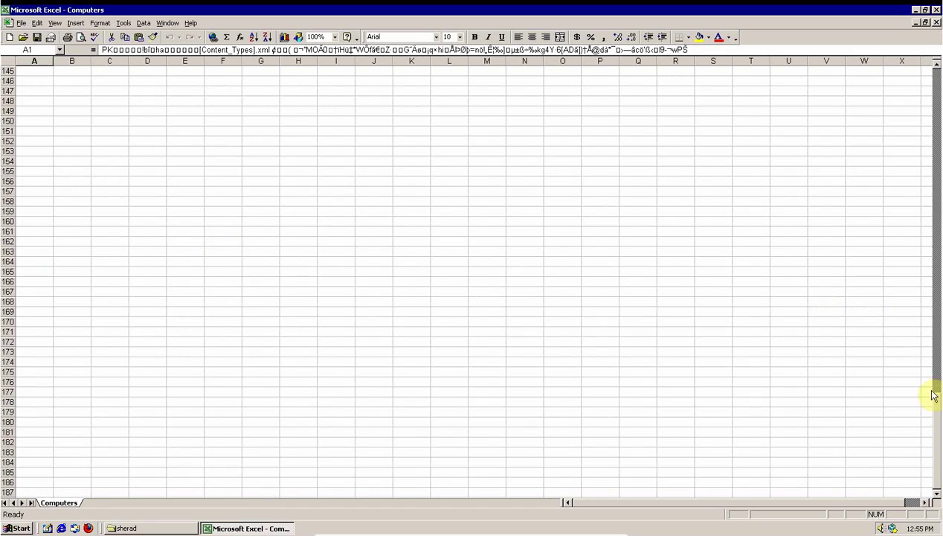
left_click_drag(935, 398, 930, 416)
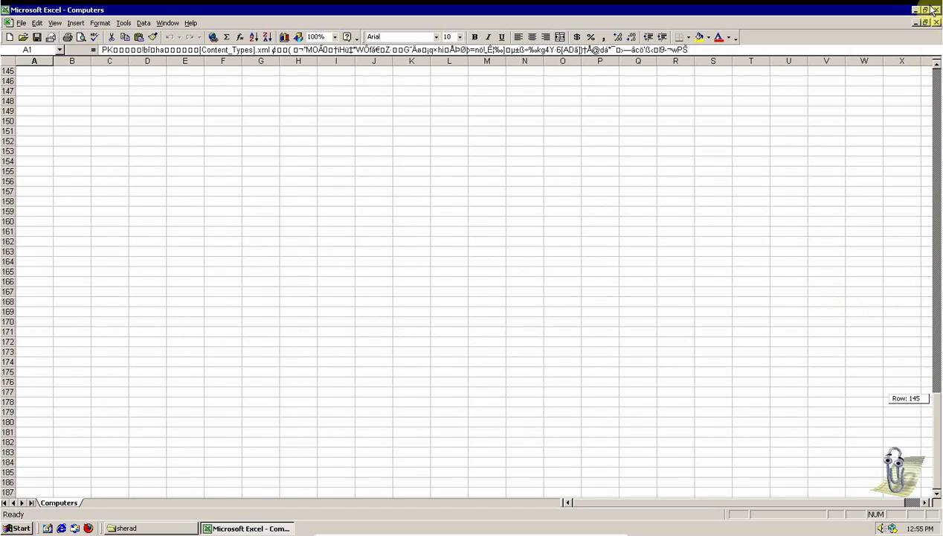
scroll(434, 305, "up", 20)
scroll(436, 306, "up", 20)
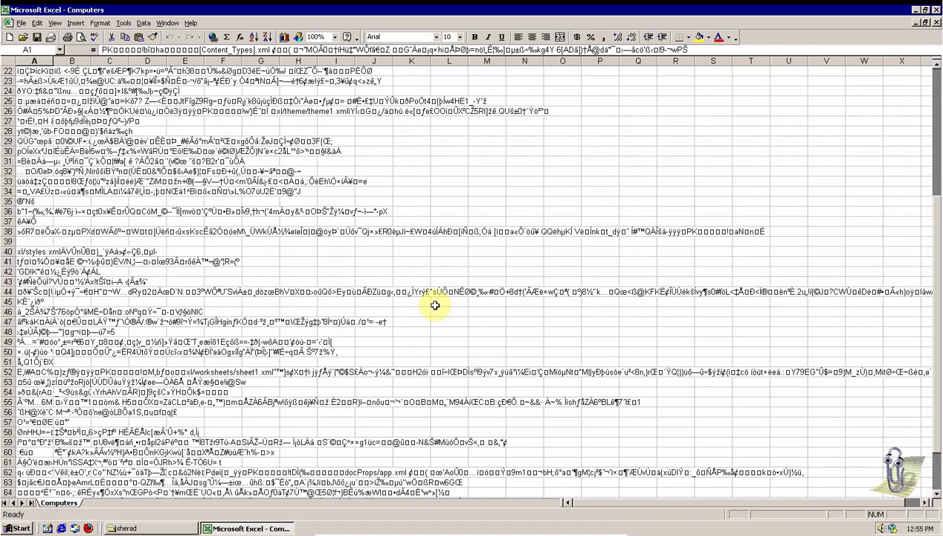
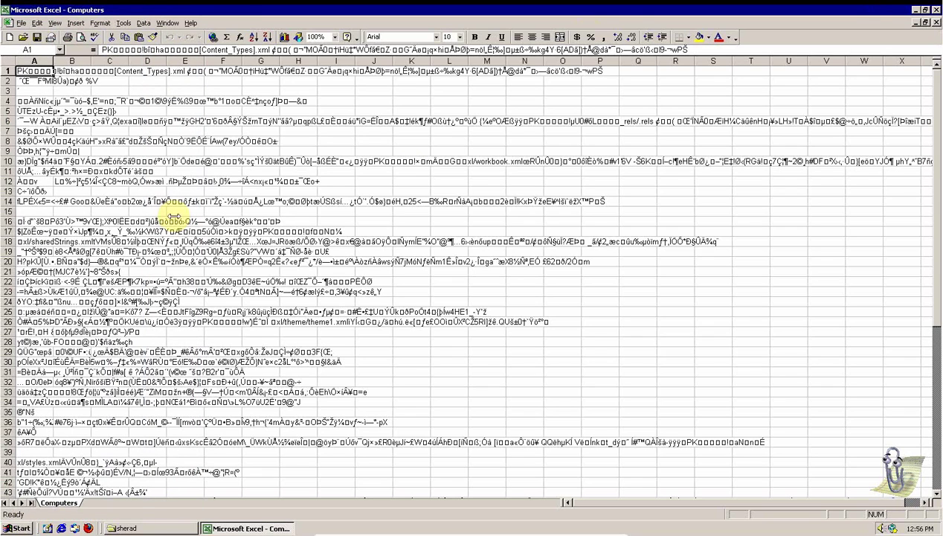
Step: Minimize the garbled workbook and open Copy of Computers from the sherad folder
left_click(915, 10)
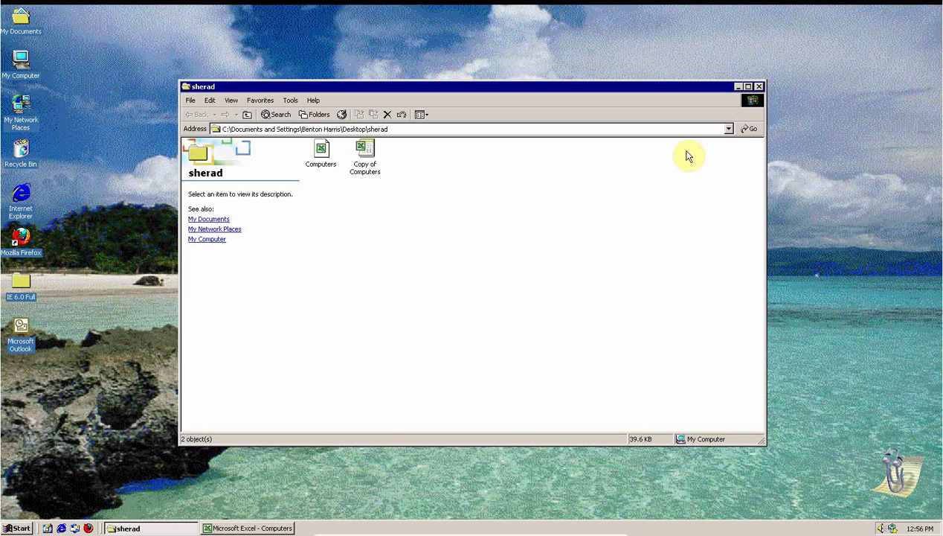
left_click(323, 152)
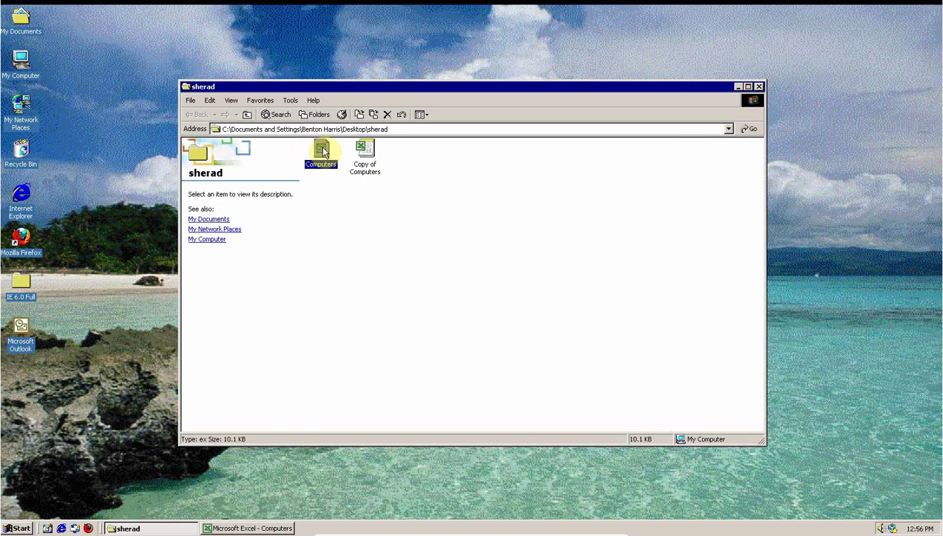
double_click(370, 166)
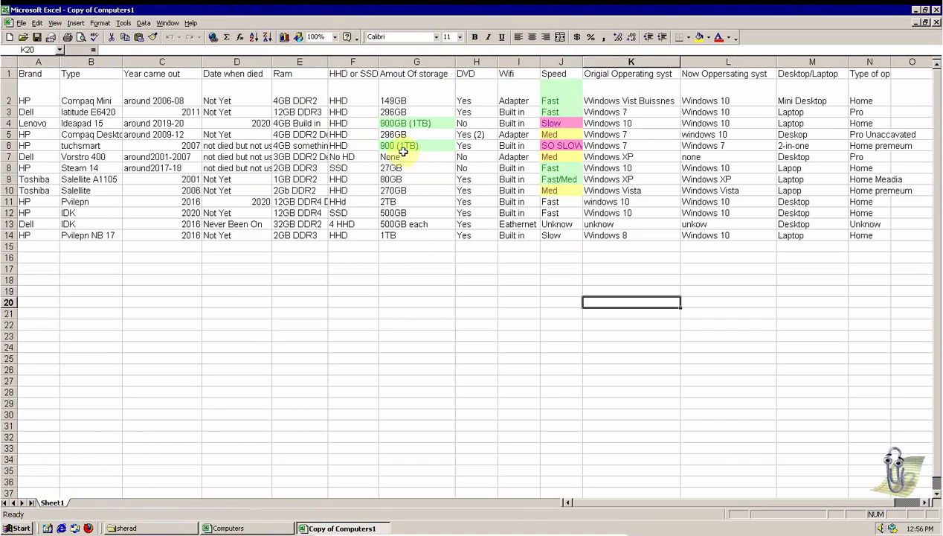
Step: Try the Computers file as text twice, close each garbled result, then reopen Copy of Computers
left_click(916, 10)
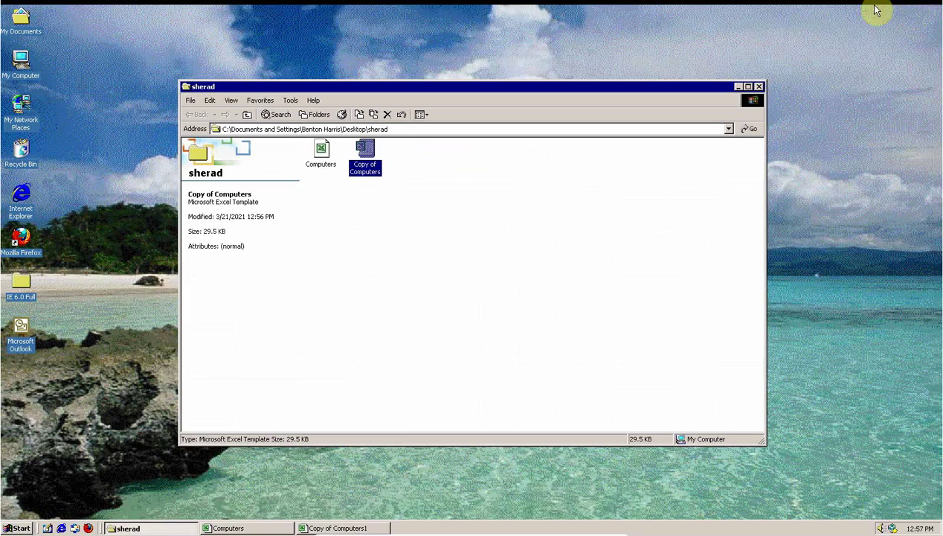
double_click(322, 153)
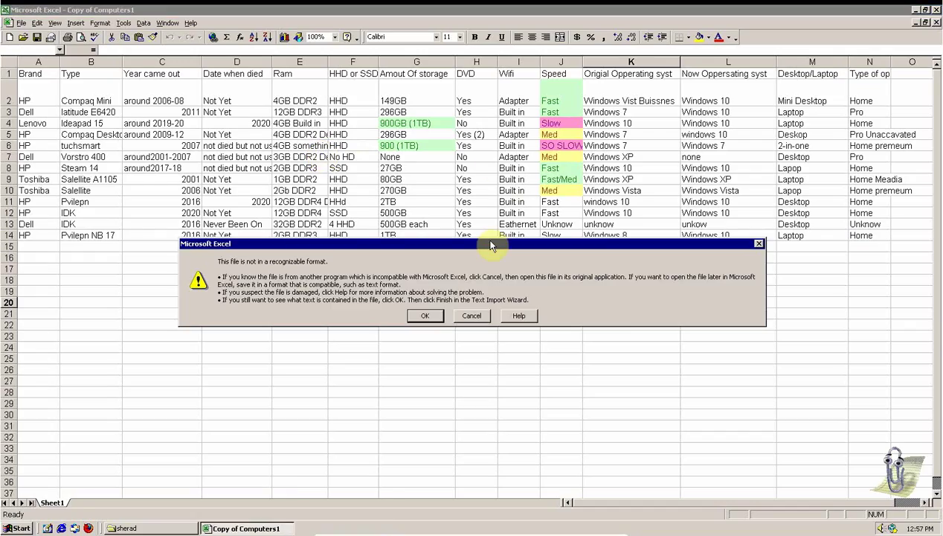
left_click(425, 316)
left_click(935, 10)
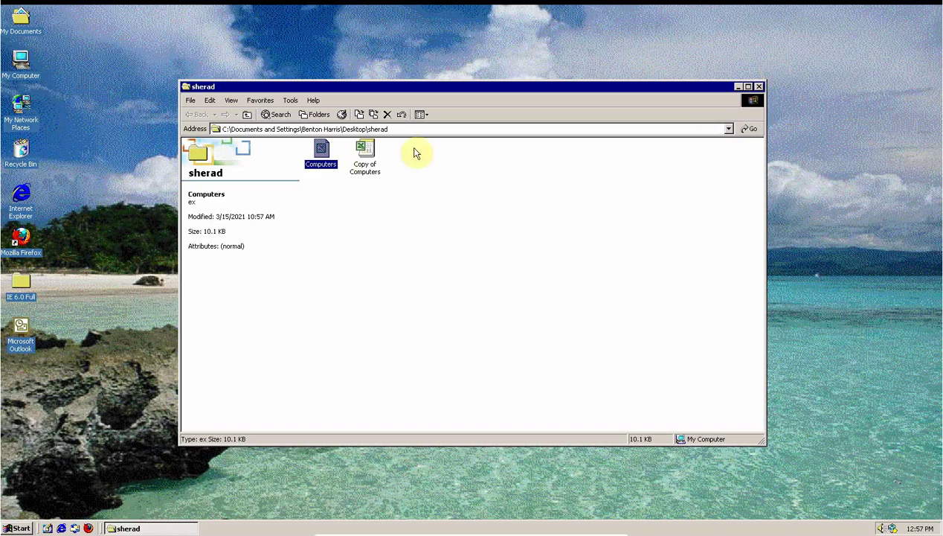
double_click(322, 152)
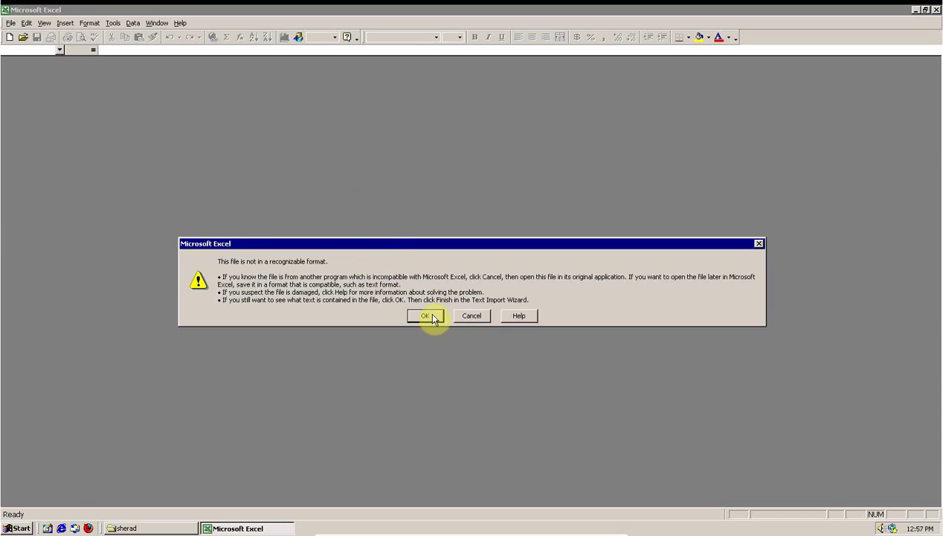
left_click(425, 315)
left_click(935, 9)
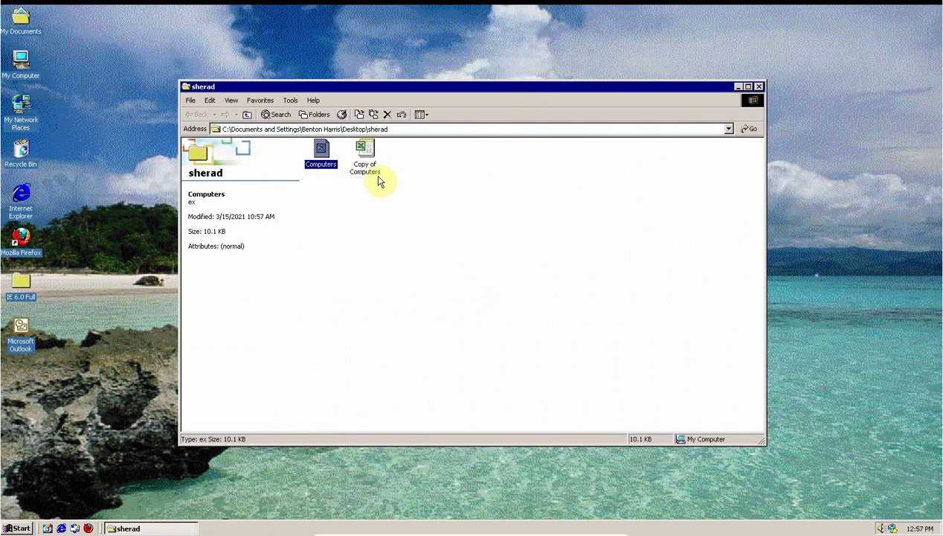
double_click(364, 155)
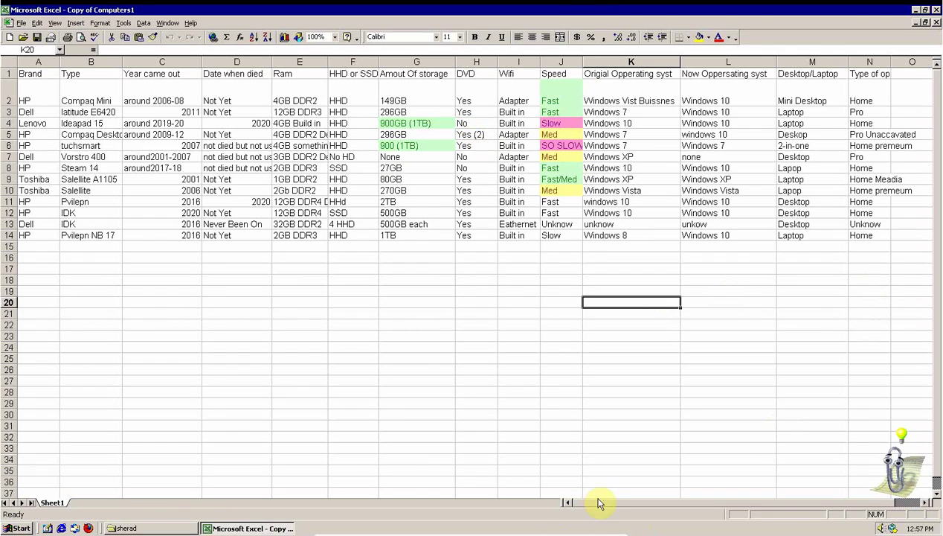
Step: Select cells C16, L21, D23, G23 and E18 around the computers table
left_click(197, 259)
left_click(685, 313)
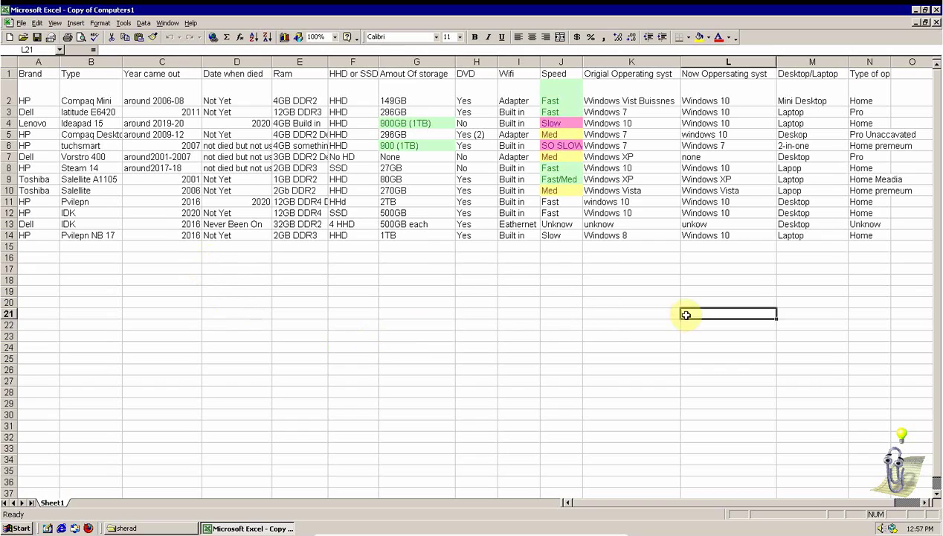
left_click(218, 336)
left_click(425, 329)
left_click(279, 280)
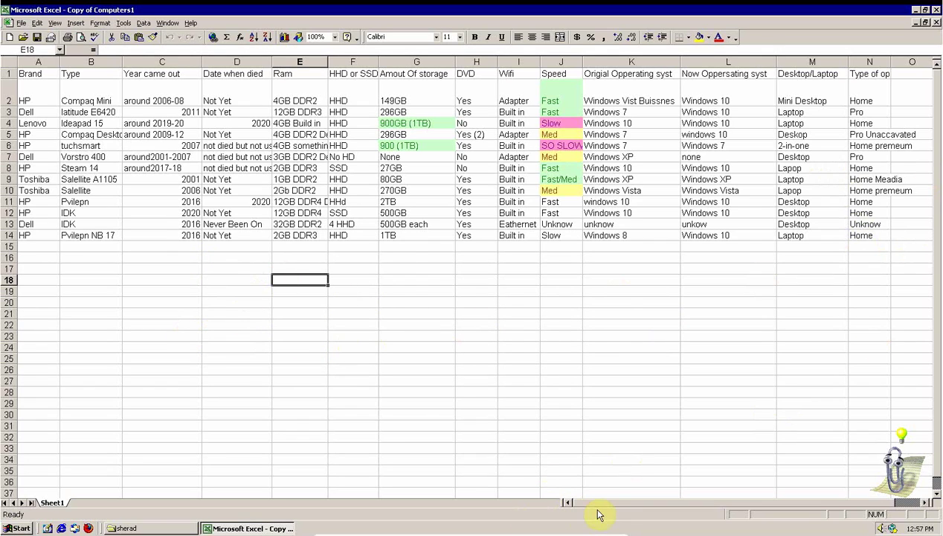
left_click_drag(628, 499, 671, 503)
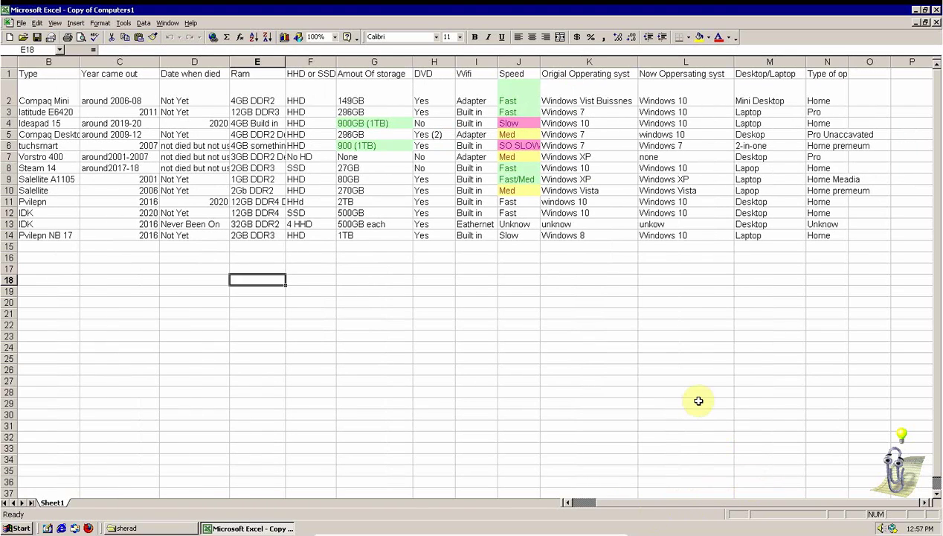
Step: Jump across the table with arrow keys between A18, AL18, H18, H7, Q7 and O7
key("Left")
key("Left")
key("Left")
key("Left")
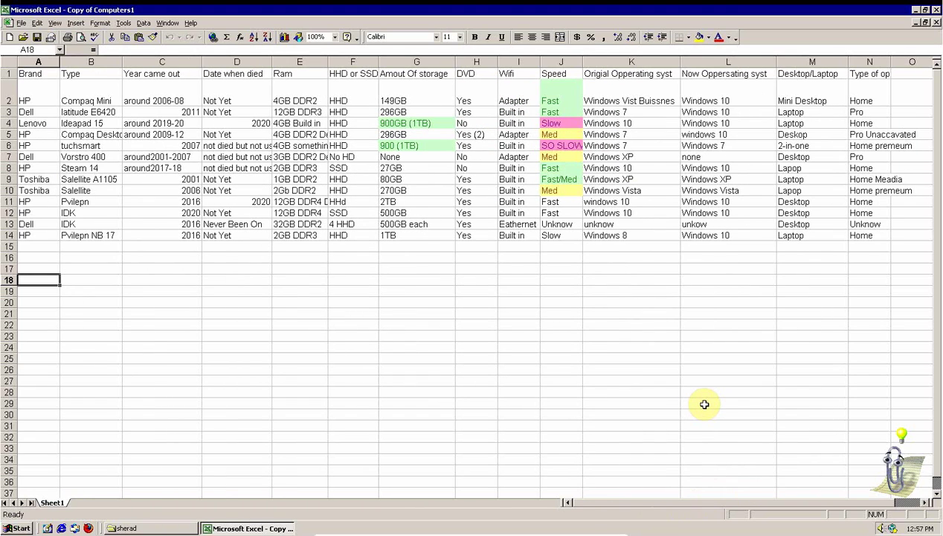
key("Right")
key("Right")
key("Right")
key("Right")
key("Right")
key("Right")
key("Right")
key("Right")
key("Right")
key("Right")
key("Right")
key("Right")
key("Right")
key("Right")
key("Right")
key("Right")
key("Right")
key("Right")
key("Right")
key("Right")
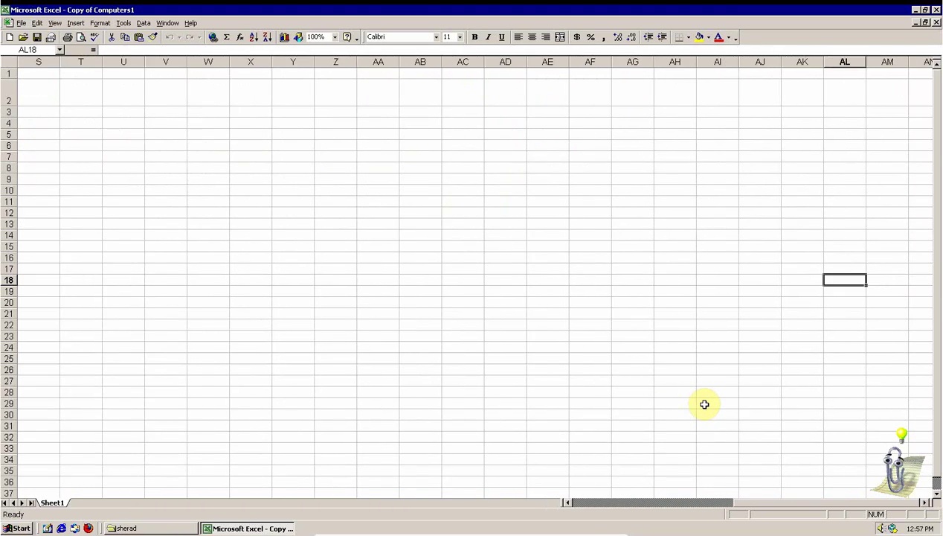
key("Left")
key("Left")
key("Left")
key("Left")
key("Left")
key("Left")
key("Left")
key("Left")
key("Left")
key("Left")
key("Left")
key("Left")
key("Left")
key("Left")
key("Left")
key("Left")
key("Left")
key("Left")
key("Left")
key("Left")
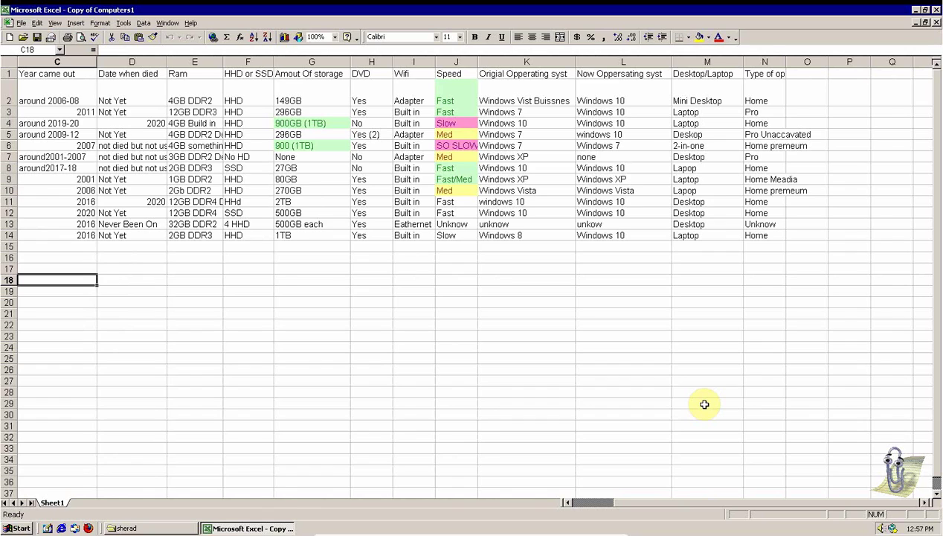
key("Left")
key("Left")
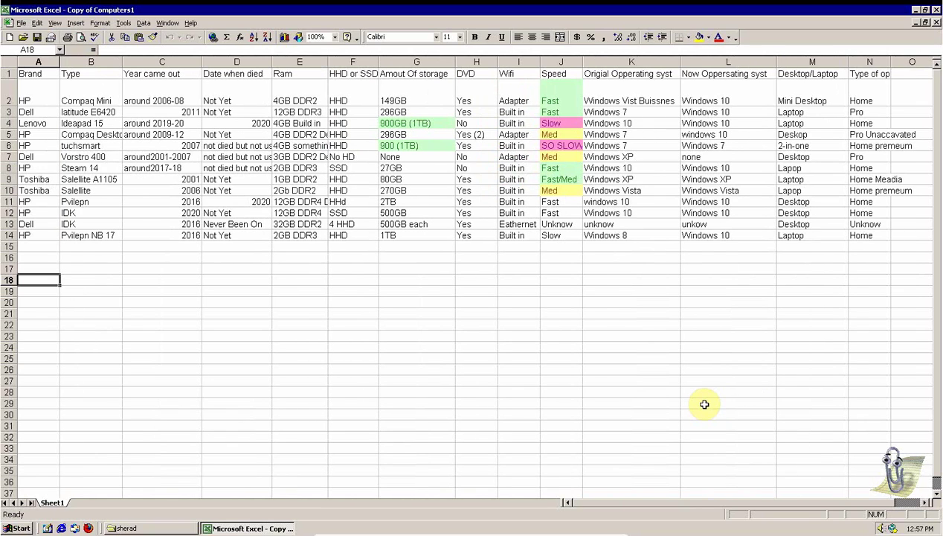
key("Right")
key("Right")
key("Right")
key("Right")
key("Right")
key("Right")
key("Right")
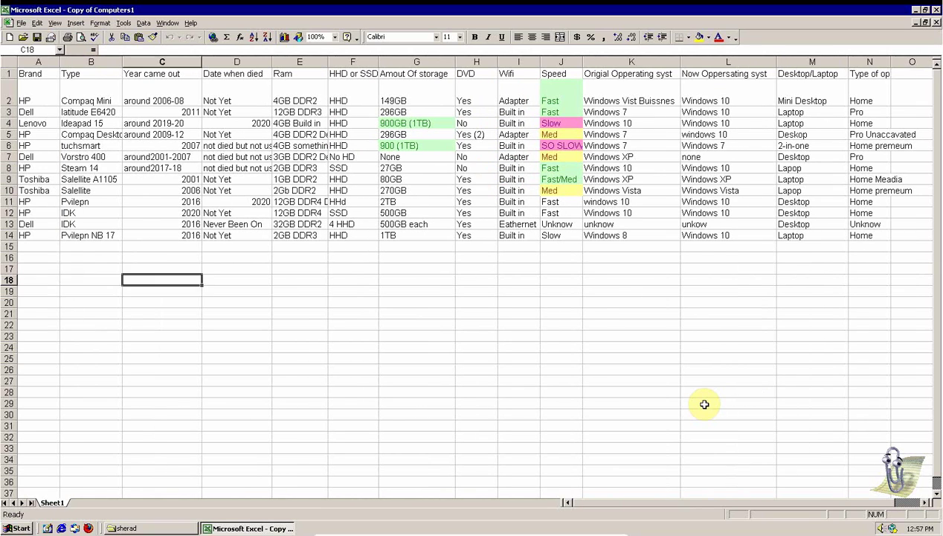
key("Up")
key("Up")
key("Up")
key("Up")
key("Up")
key("Up")
key("Up")
key("Up")
key("Up")
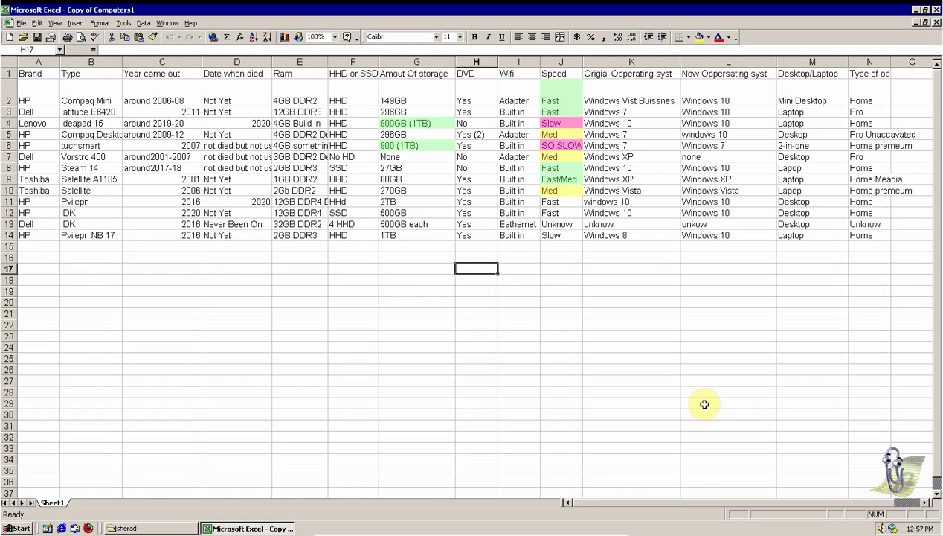
key("Up")
key("Up")
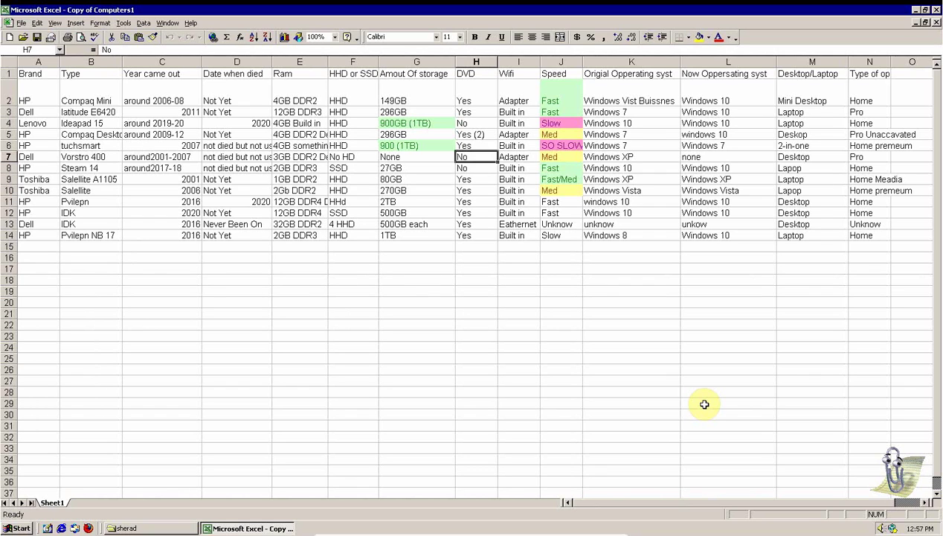
key("Right")
key("Right")
key("Right")
key("Right")
key("Right")
key("Right")
key("Right")
key("Right")
key("Right")
key("Left")
key("Left")
key("Left")
key("Left")
key("Left")
key("Left")
key("Left")
key("Left")
key("Left")
key("Left")
key("Left")
key("Left")
key("Left")
key("Left")
key("Left")
key("Left")
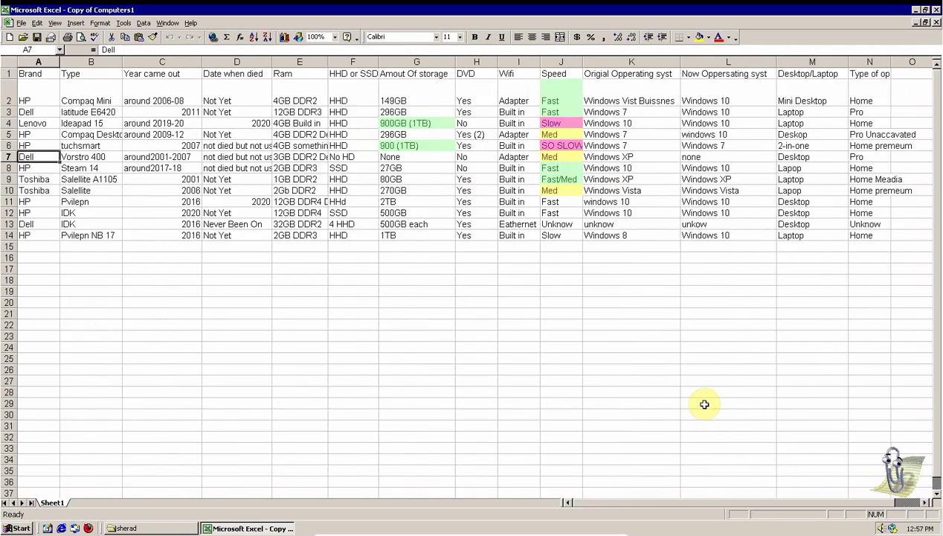
Step: Move to A17, select D6 to read its full text, then close the workbook
key("Down")
key("Down")
key("Down")
key("Down")
key("Down")
key("Down")
key("Down")
key("Down")
key("Down")
key("Down")
key("Down")
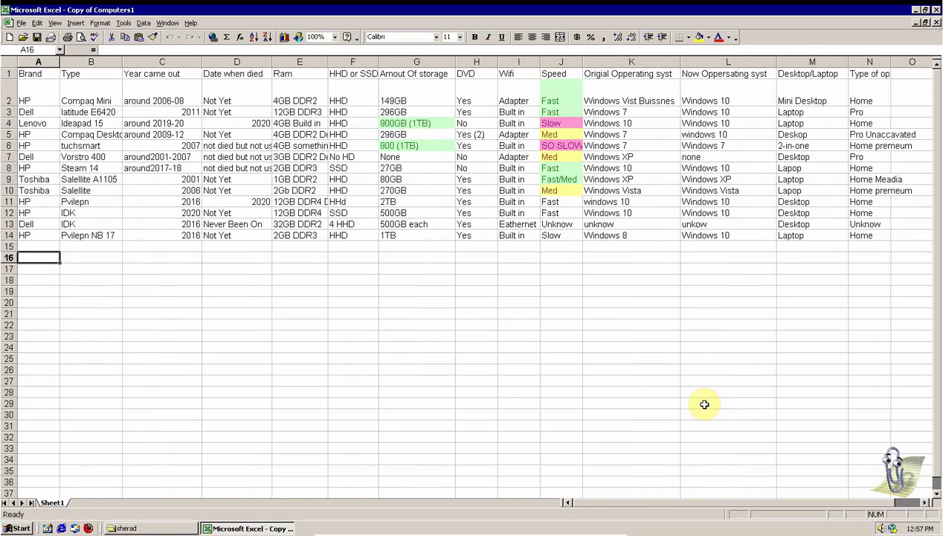
key("Up")
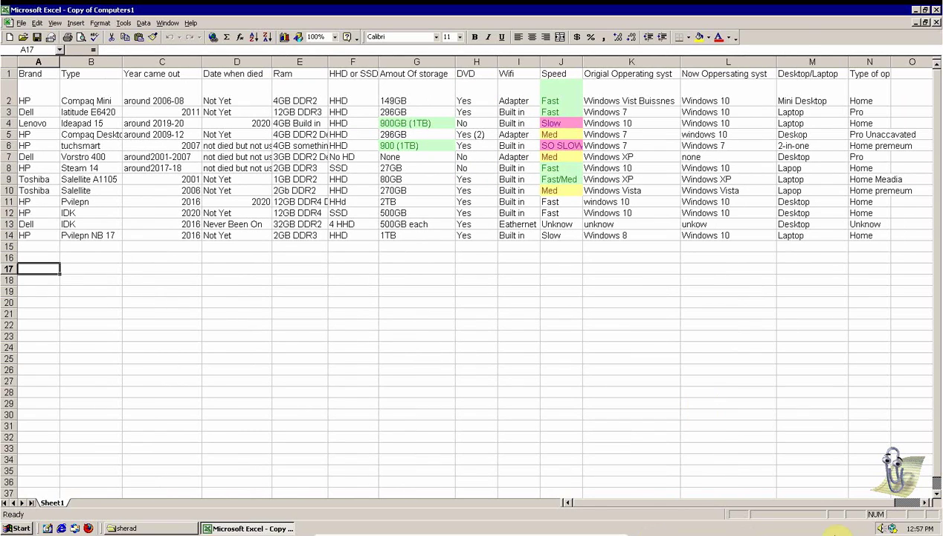
left_click(266, 146)
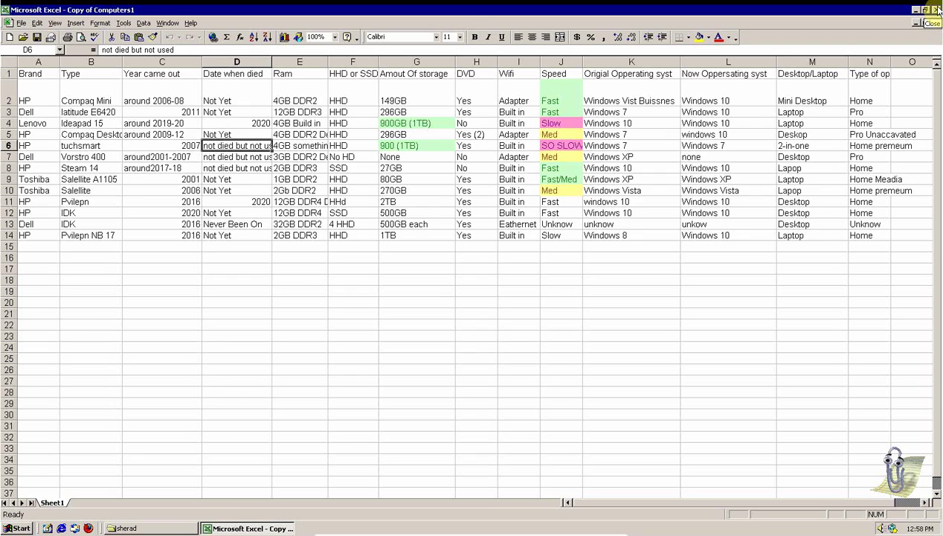
left_click(937, 9)
Step: Deselect the file, nudge and close the sherad folder window, then open Start > Programs
left_click(487, 323)
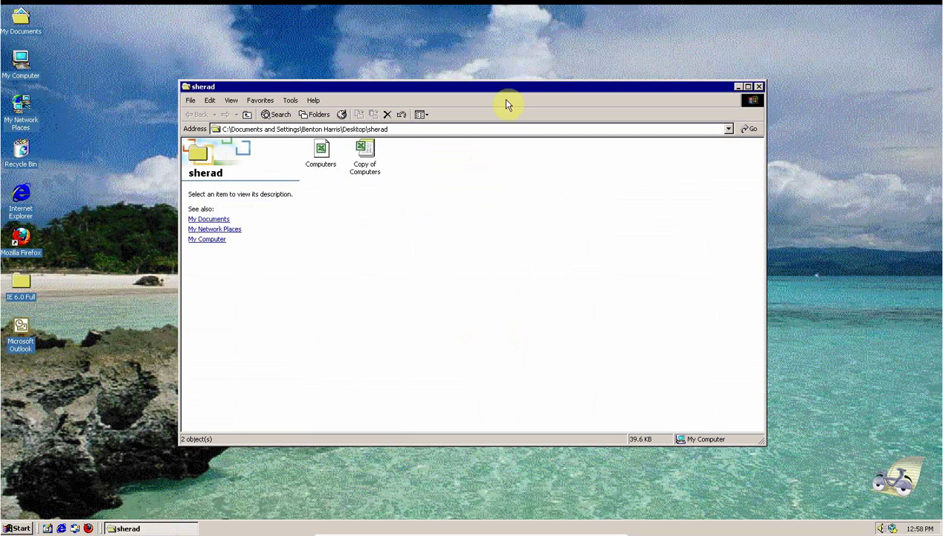
mouse_move(506, 88)
left_mouse_down()
mouse_move(531, 74)
mouse_move(509, 84)
left_mouse_up()
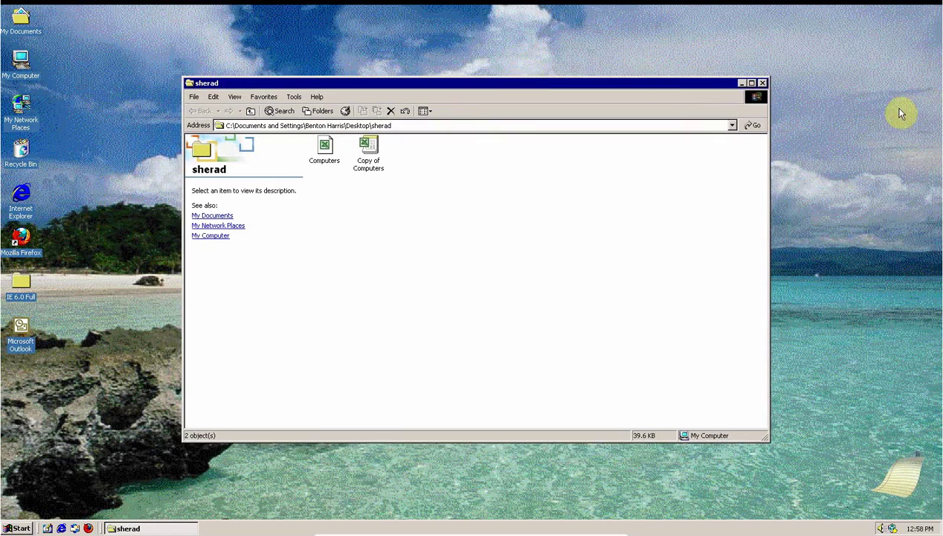
left_click(761, 84)
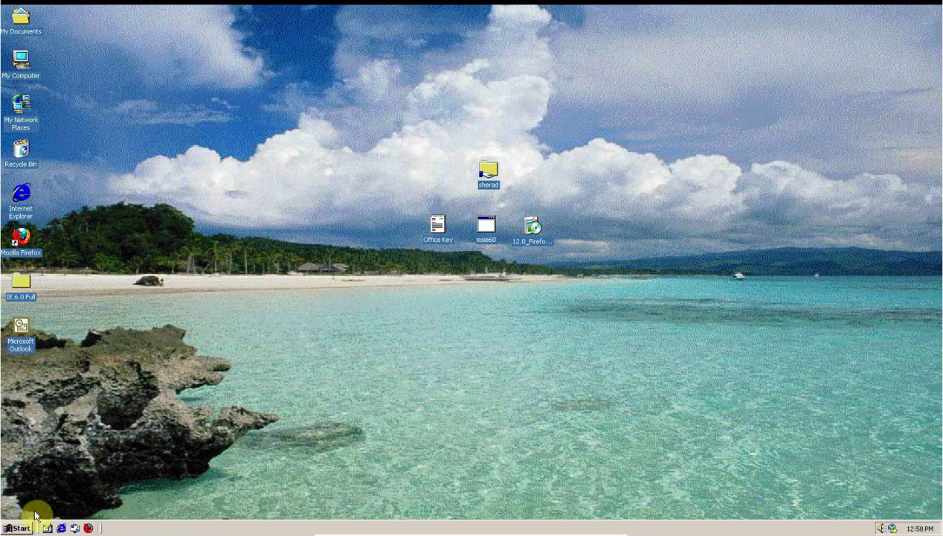
left_click(10, 527)
mouse_move(130, 392)
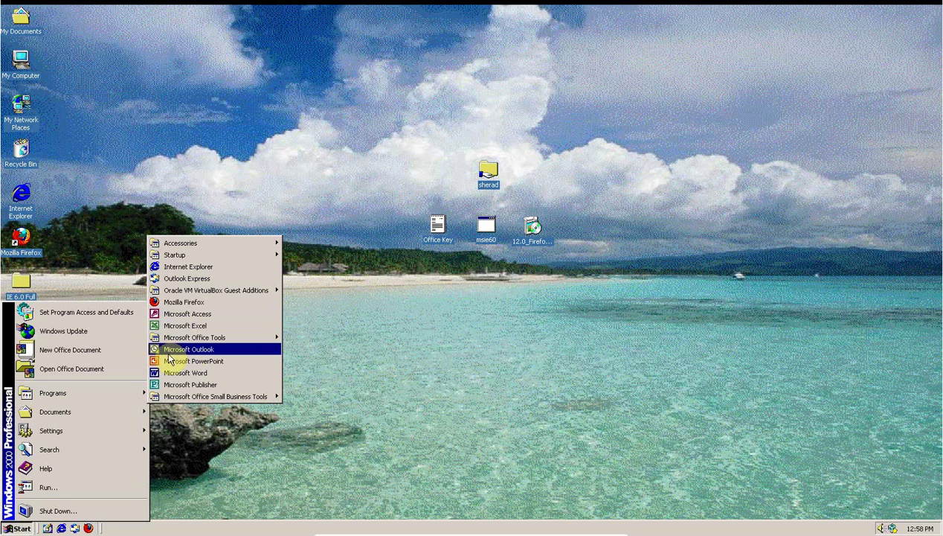
Step: Make a shortcut copy of Microsoft Access and place a Microsoft Outlook shortcut on the desktop
right_click(211, 317)
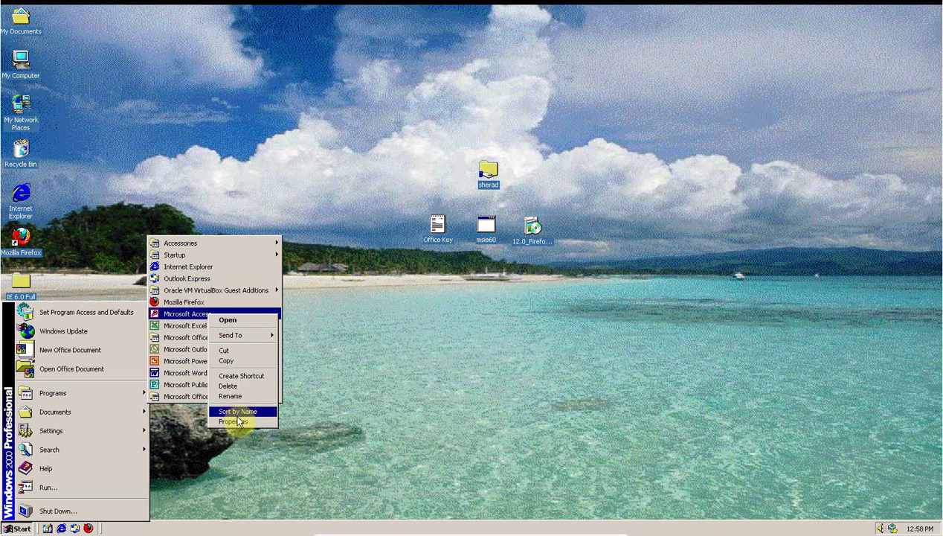
left_click(252, 378)
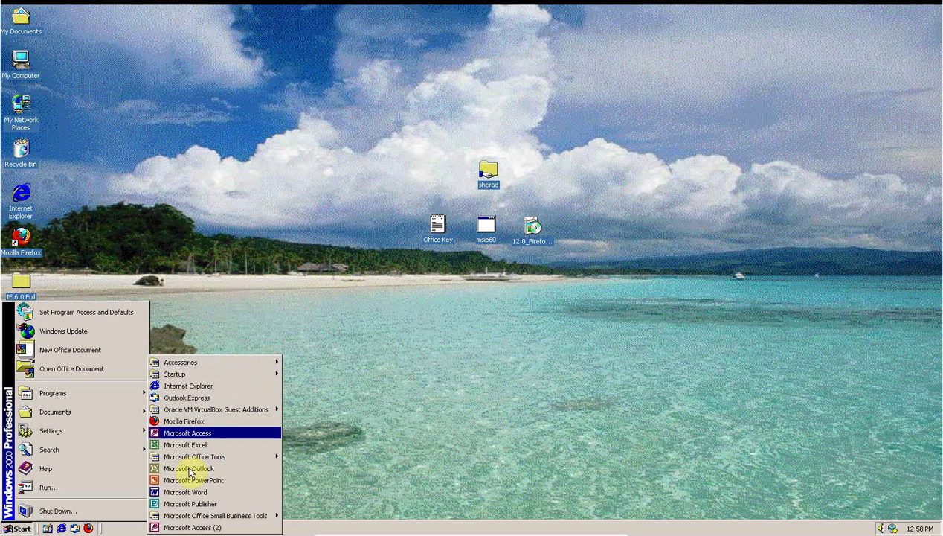
left_click_drag(190, 472, 341, 408)
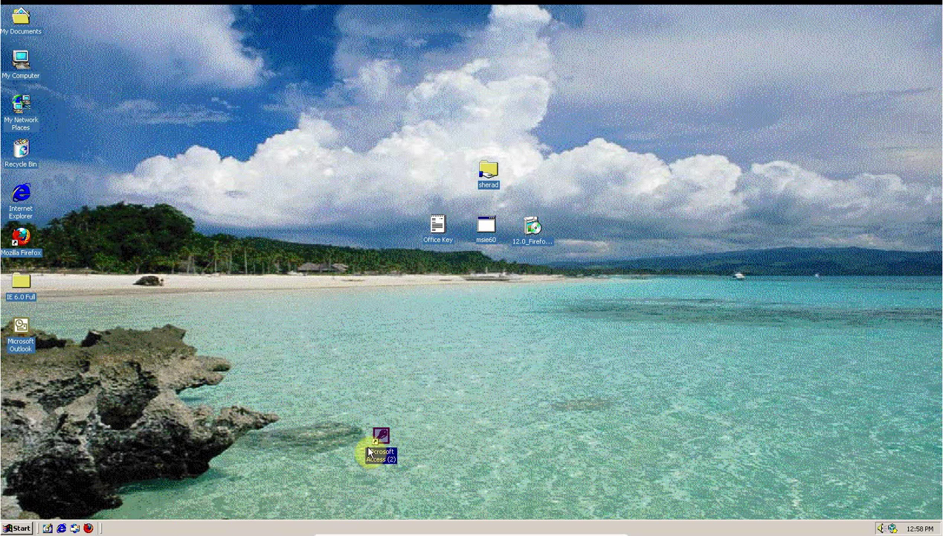
Step: Delete the extra Microsoft Access (2) shortcut and bring up the Start menu
key("Delete")
key("Return")
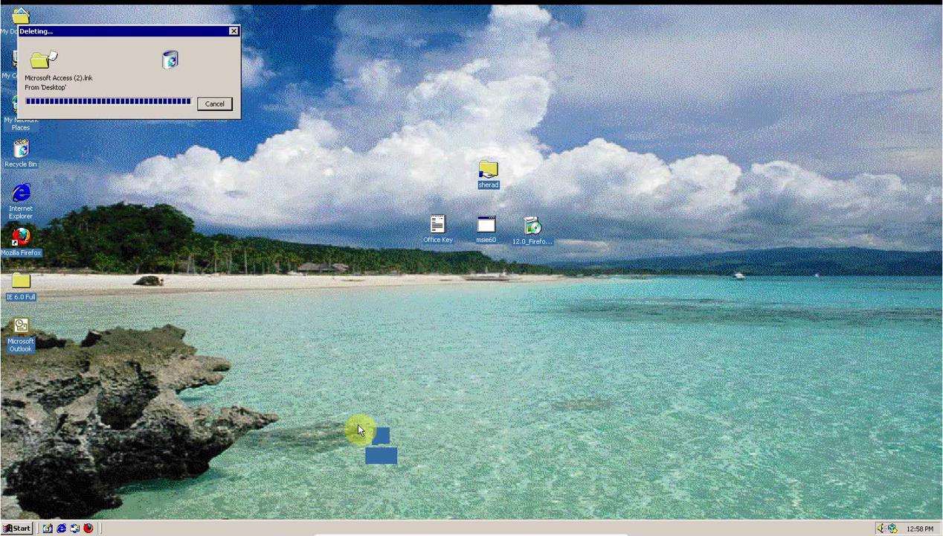
key("super")
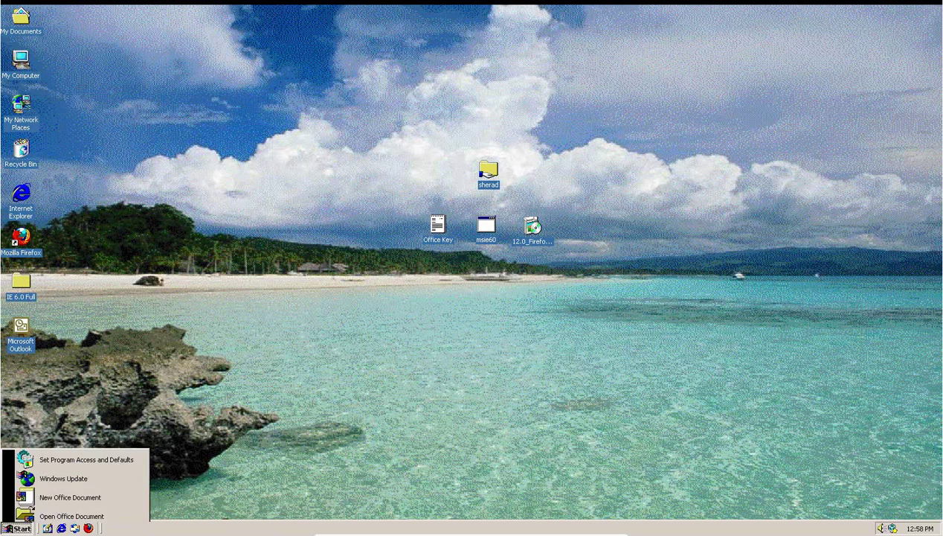
Step: Launch Access Snapshot Viewer from Programs > Microsoft Office Tools
mouse_move(96, 402)
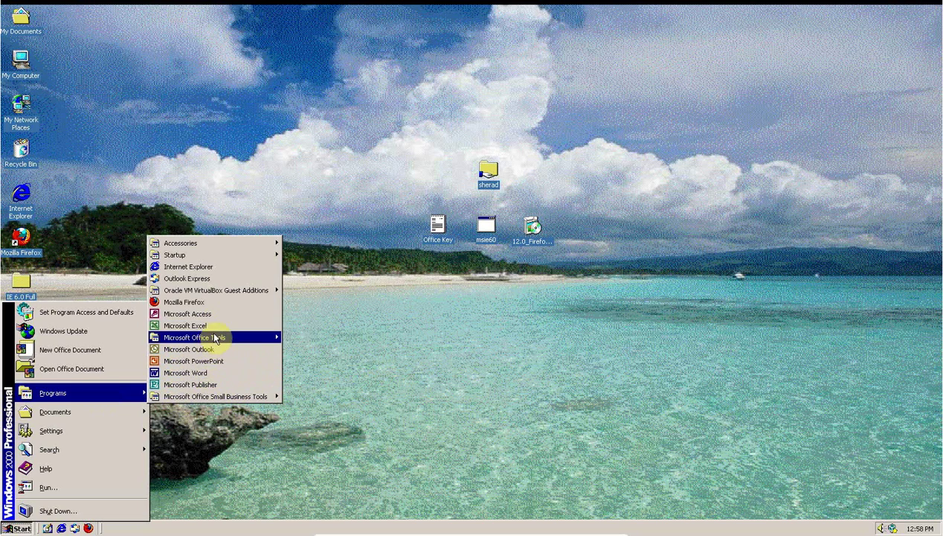
mouse_move(210, 337)
left_click(357, 339)
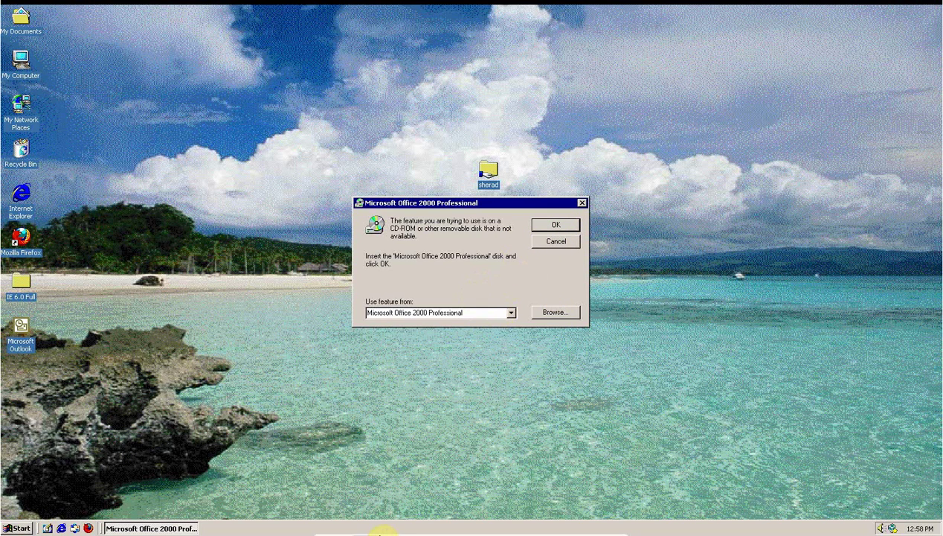
Step: Load Office 2000 Professional [Disc 1].iso into the VirtualBox optical drive and confirm with OK
mouse_move(394, 529)
left_click(443, 529)
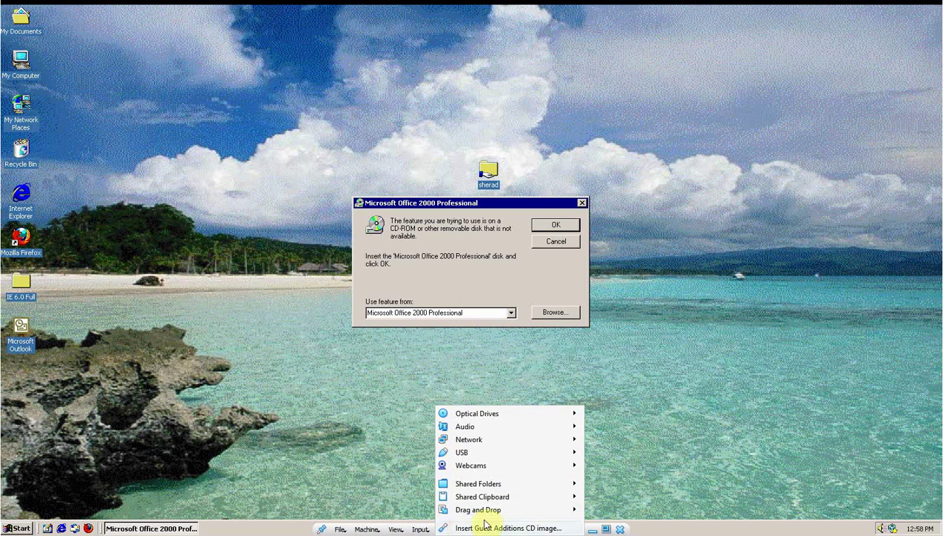
mouse_move(533, 413)
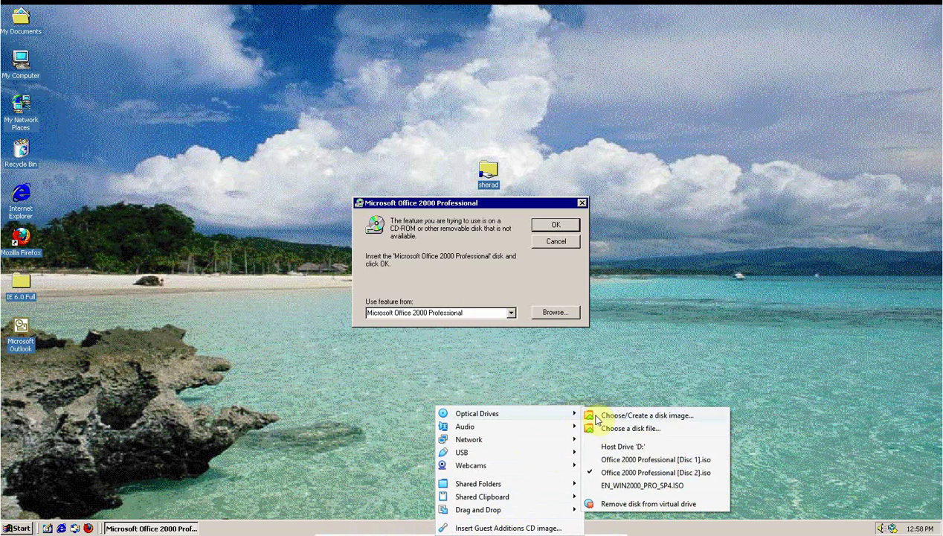
left_click(627, 460)
left_click(558, 226)
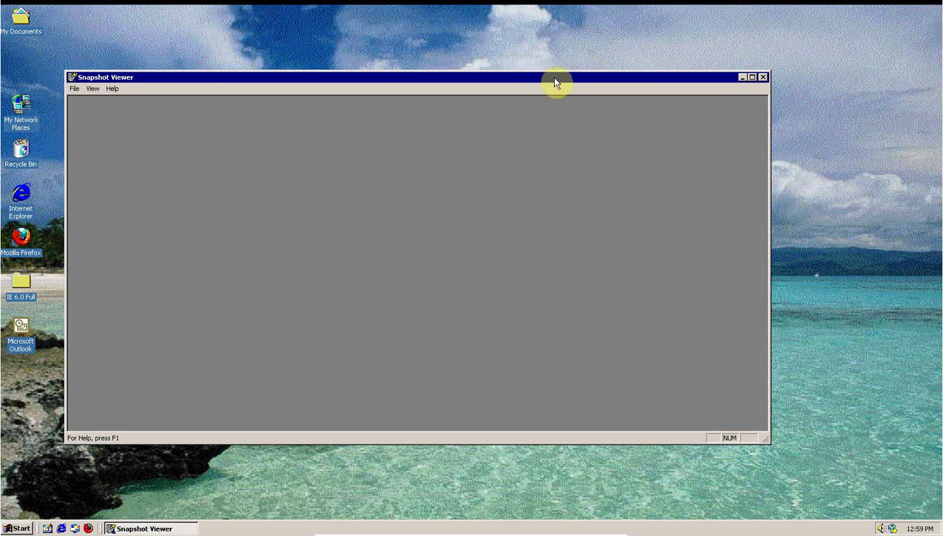
Step: Move the Snapshot Viewer window right, browse its File and View menus, then close it
left_click_drag(556, 79, 622, 83)
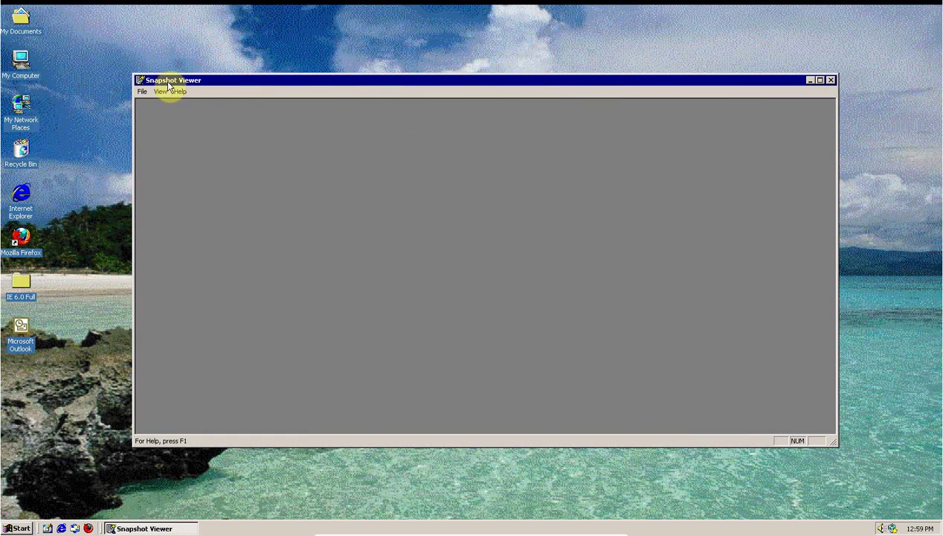
left_click(142, 91)
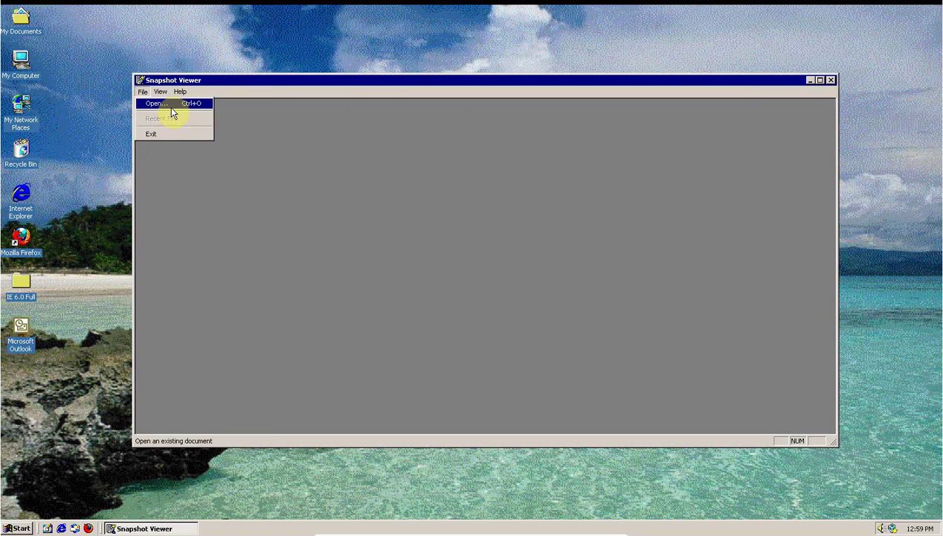
mouse_move(180, 91)
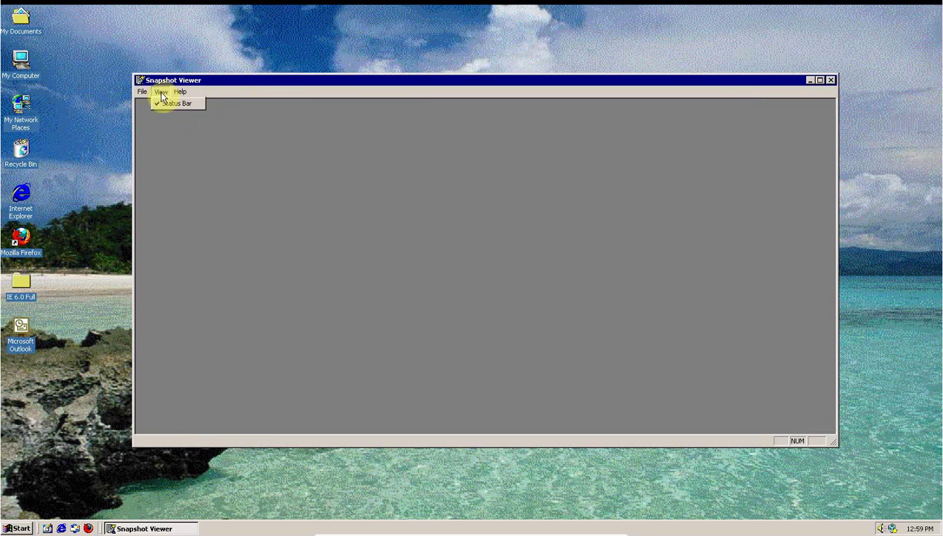
left_click(830, 82)
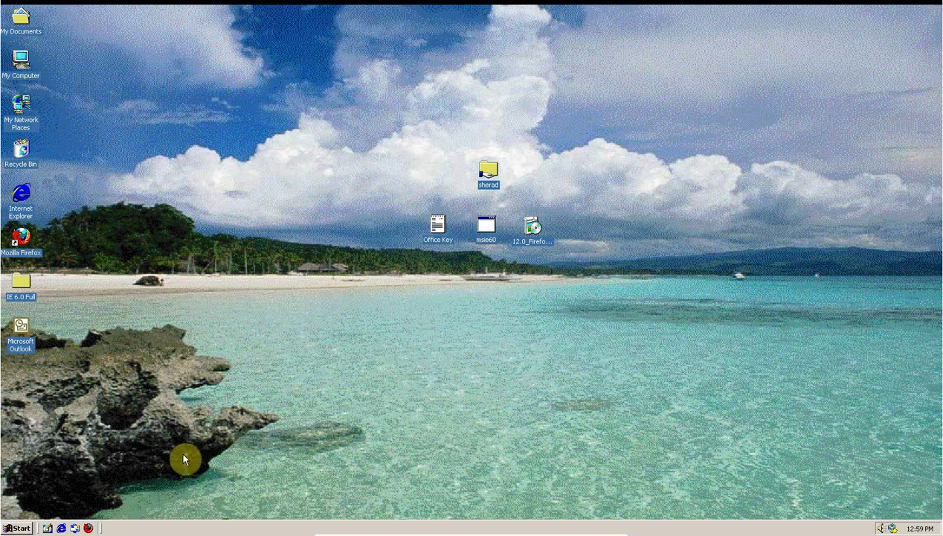
Step: Launch Microsoft Office Shortcut Bar from Office Tools and set it to start with Windows
left_click(19, 526)
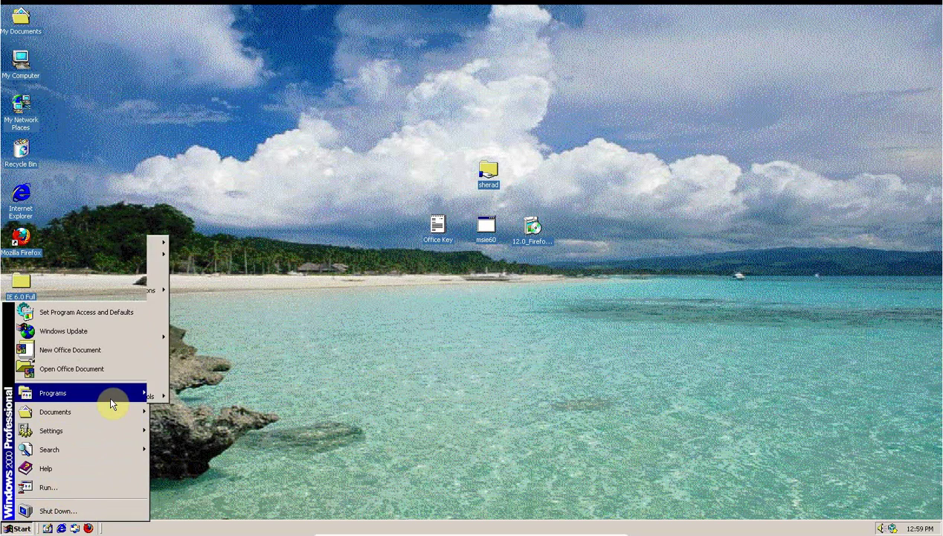
mouse_move(111, 393)
mouse_move(260, 339)
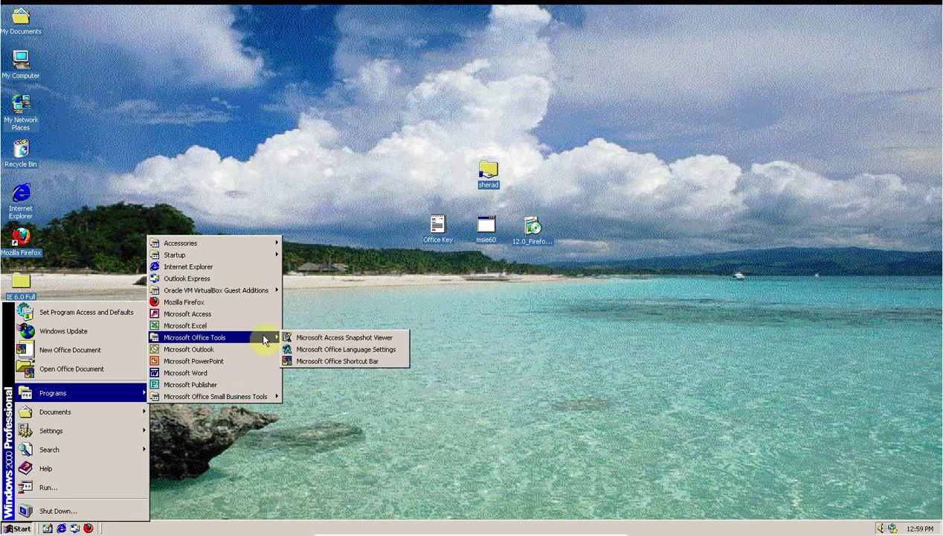
left_click(388, 362)
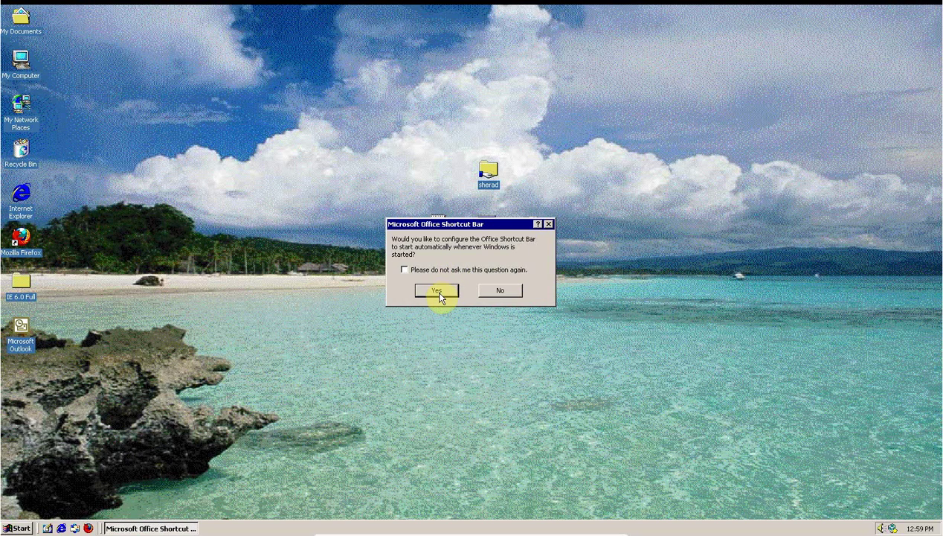
left_click(444, 294)
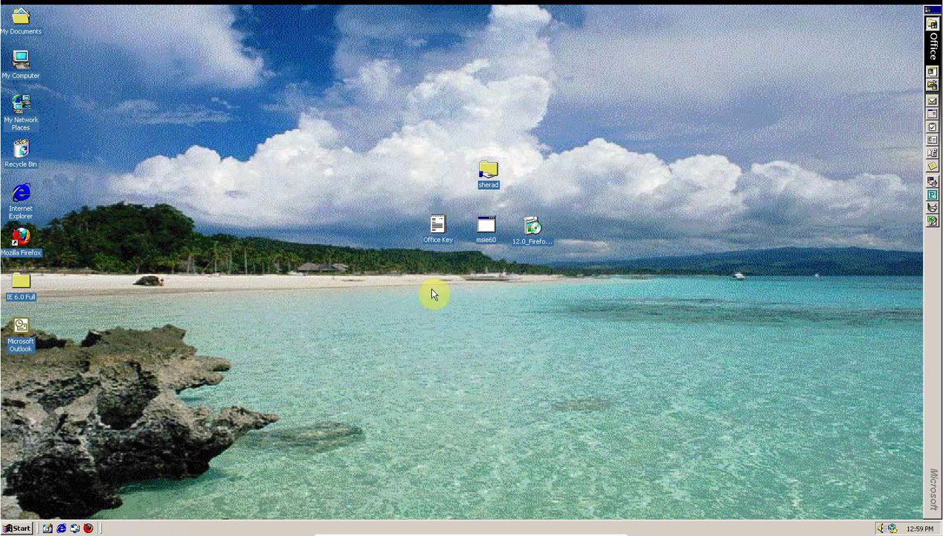
Step: Toggle Auto Hide on the shortcut bar from its control menu, then dismiss the menu
left_click(932, 23)
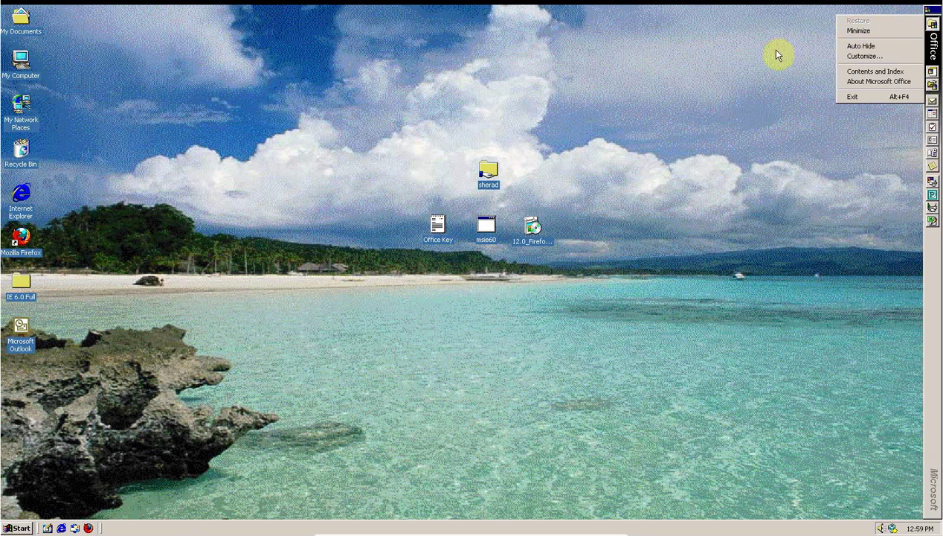
left_click(882, 48)
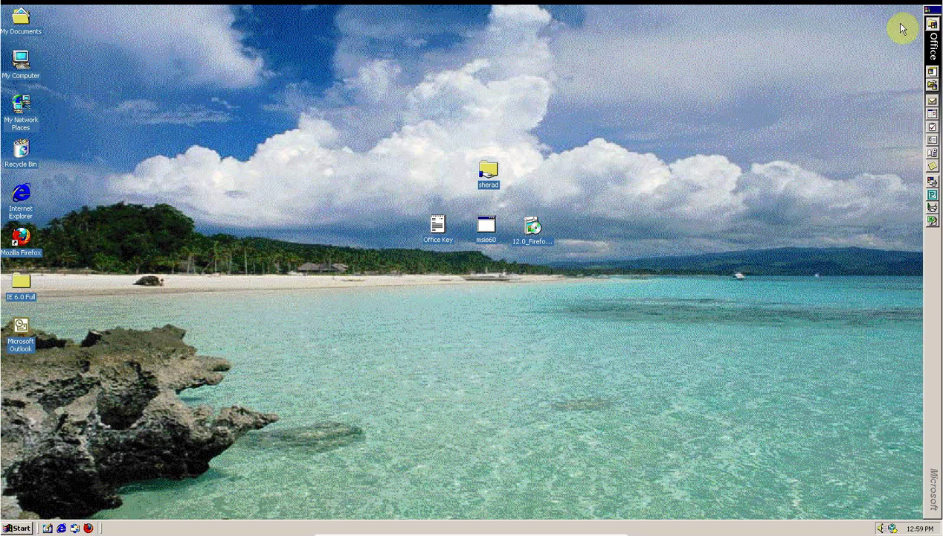
left_click(927, 14)
left_click(889, 46)
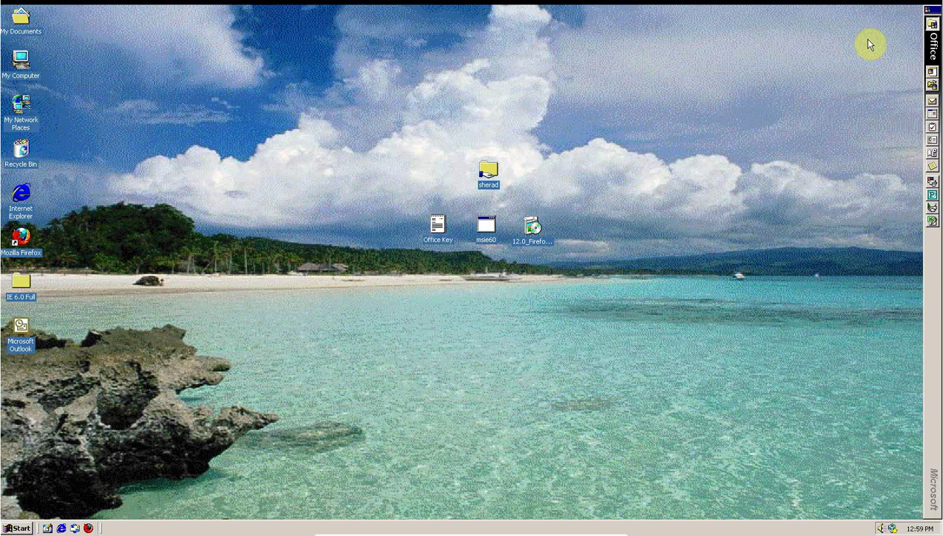
left_click(923, 11)
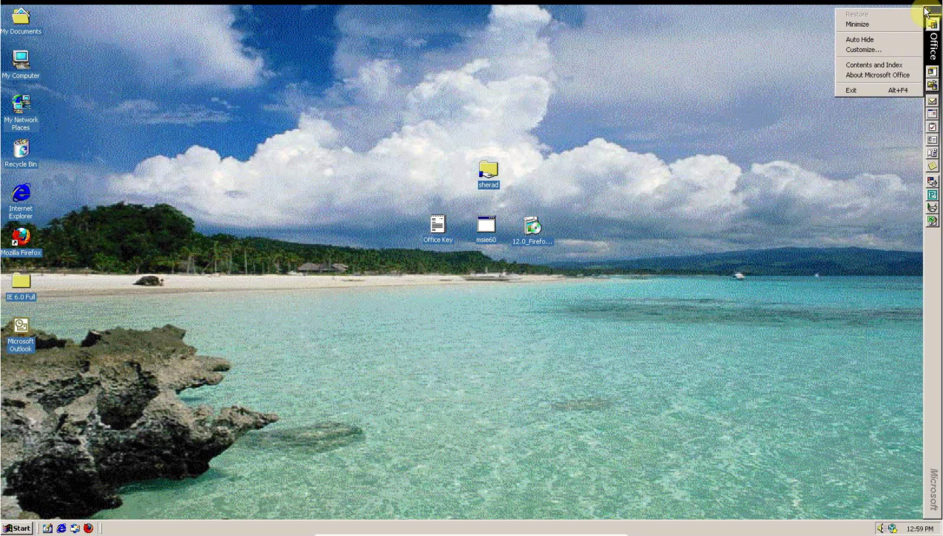
left_click(865, 122)
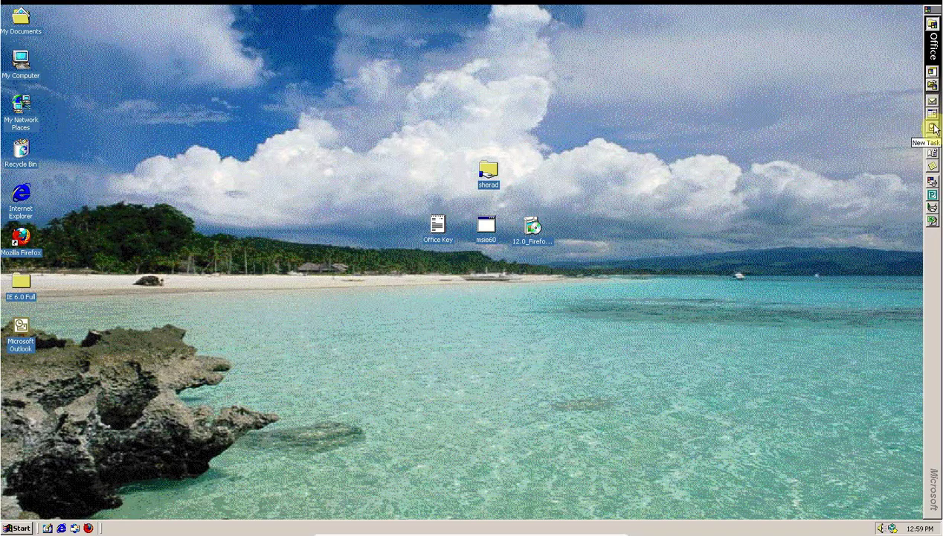
Step: Start a New Note, quit the Outlook 2000 Startup wizard, and dismiss the cannot-start error
left_click(932, 173)
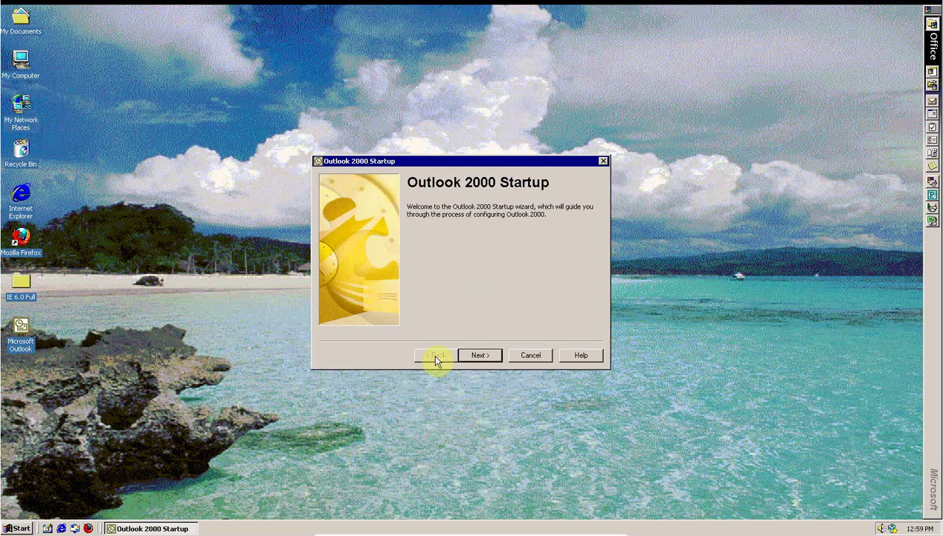
left_click(603, 160)
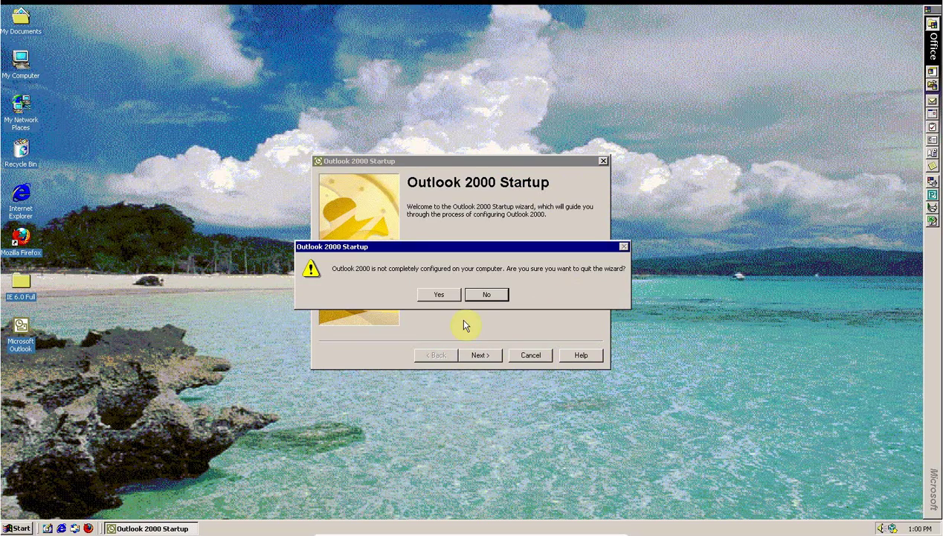
left_click(440, 294)
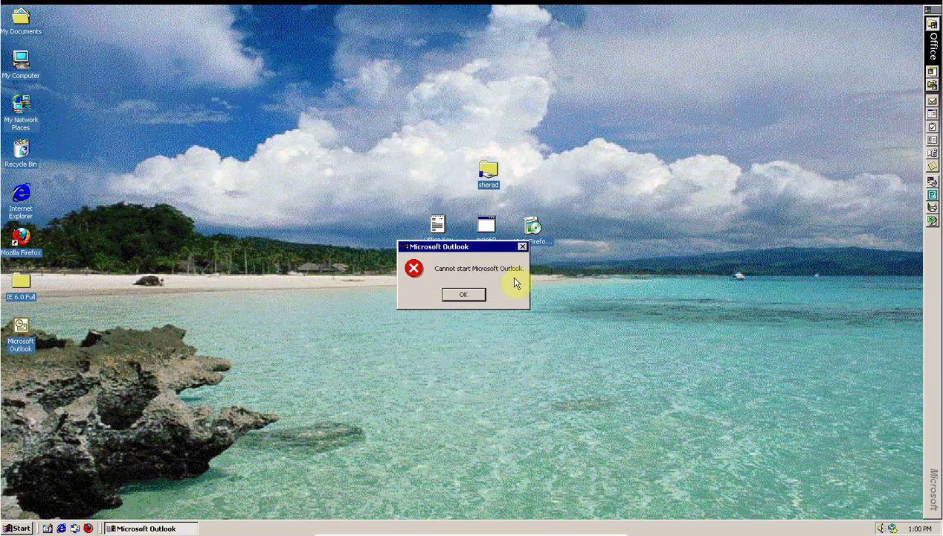
left_click(469, 294)
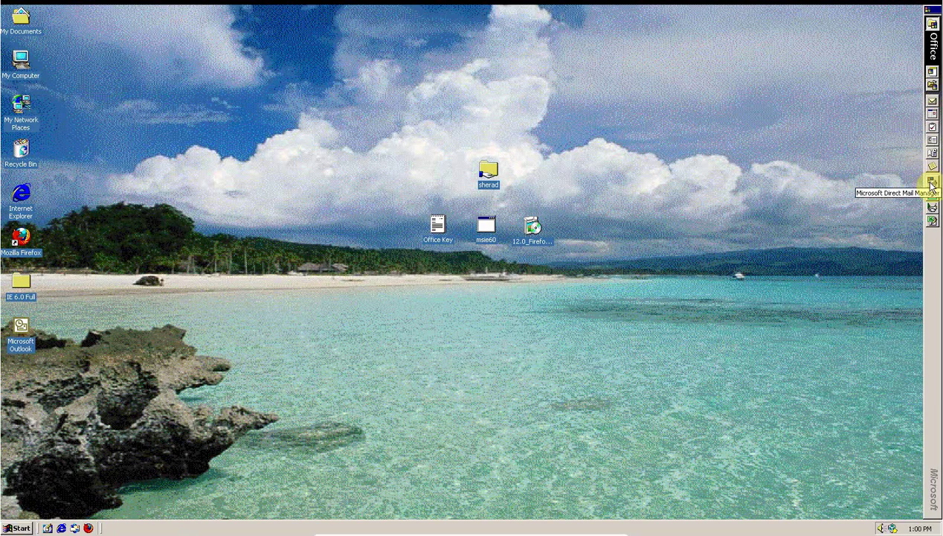
left_click(932, 223)
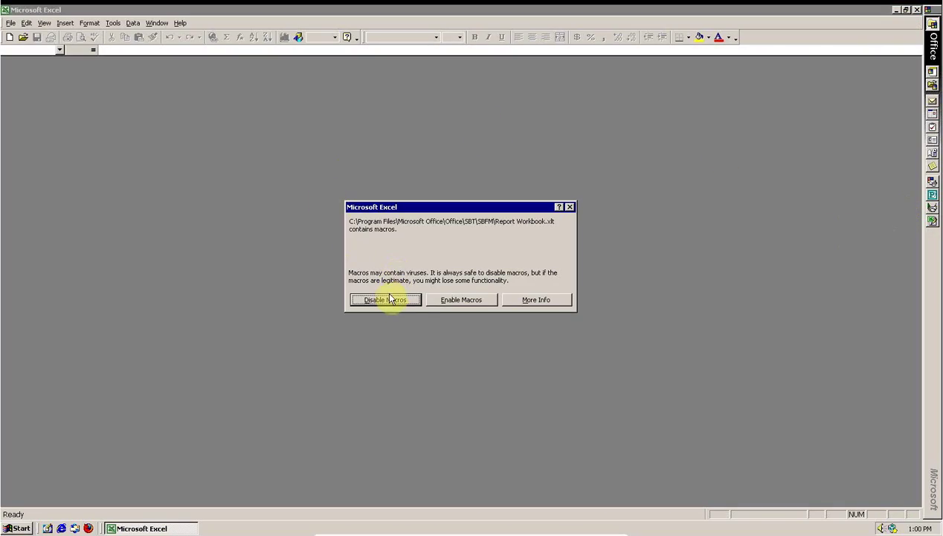
left_click(466, 300)
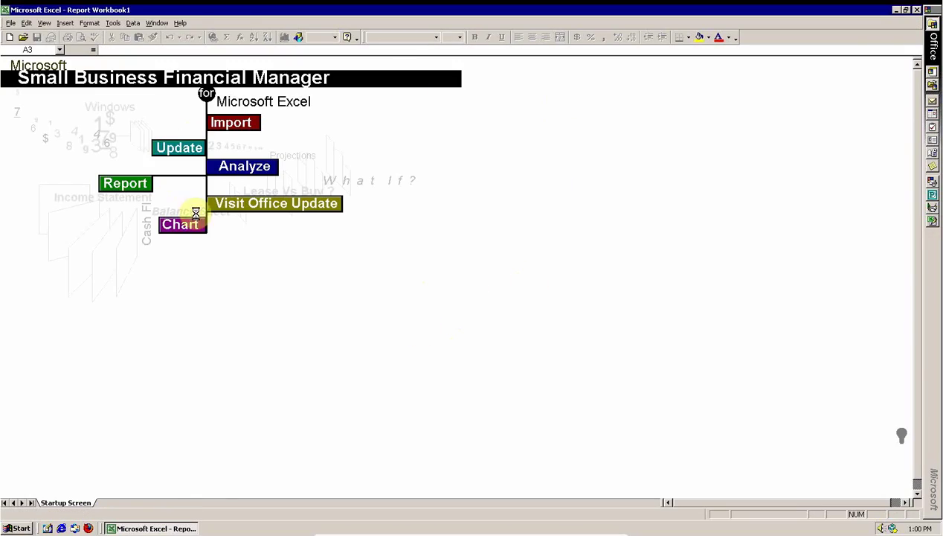
left_click(916, 11)
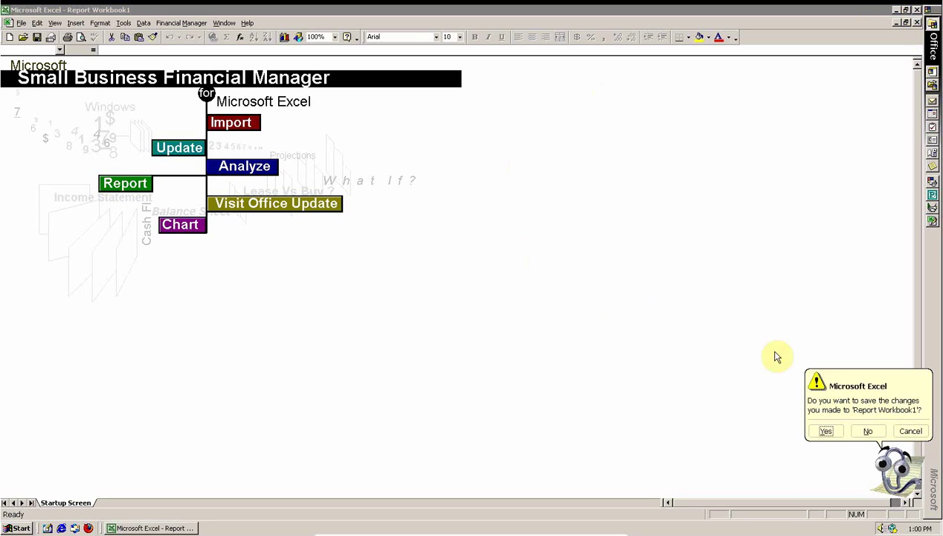
left_click(867, 432)
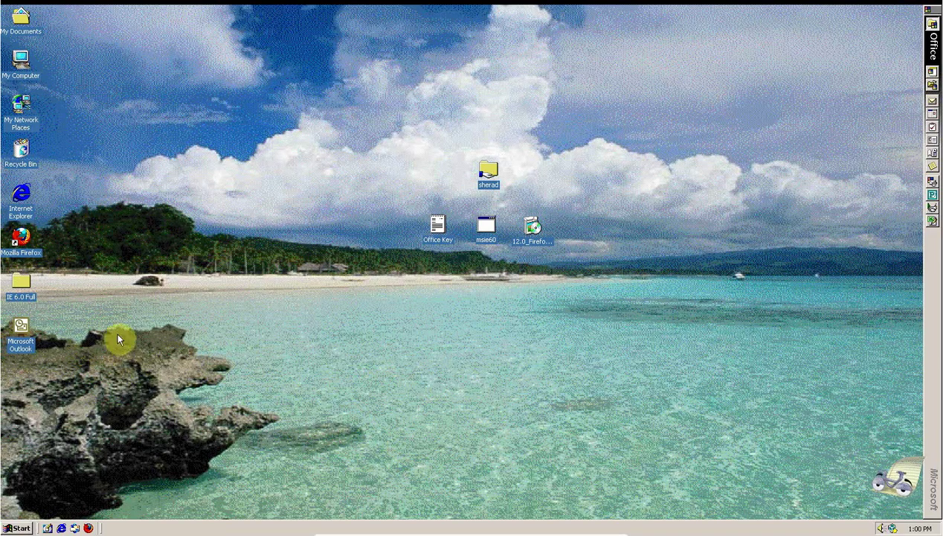
Step: Open Start > Programs, dismiss the menu, then reopen the Start menu
left_click(21, 526)
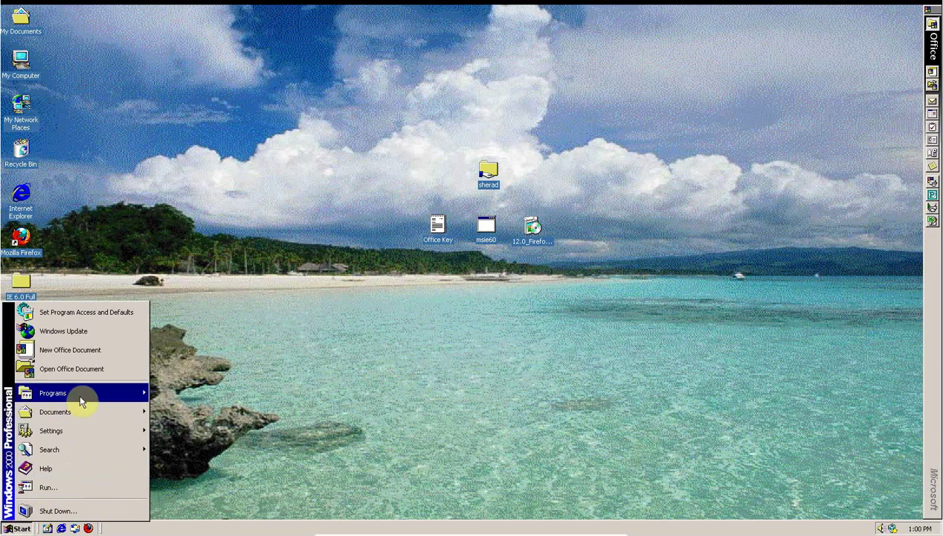
mouse_move(80, 392)
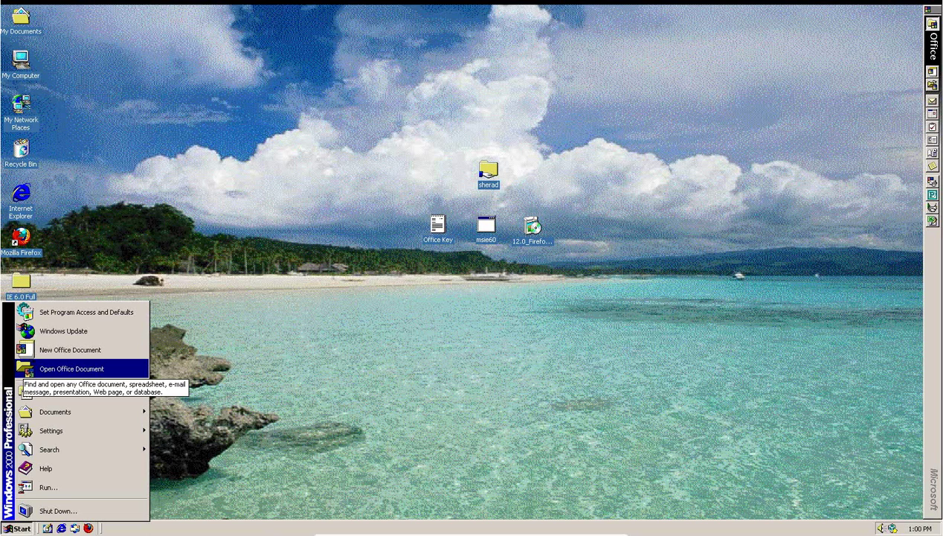
left_click(332, 270)
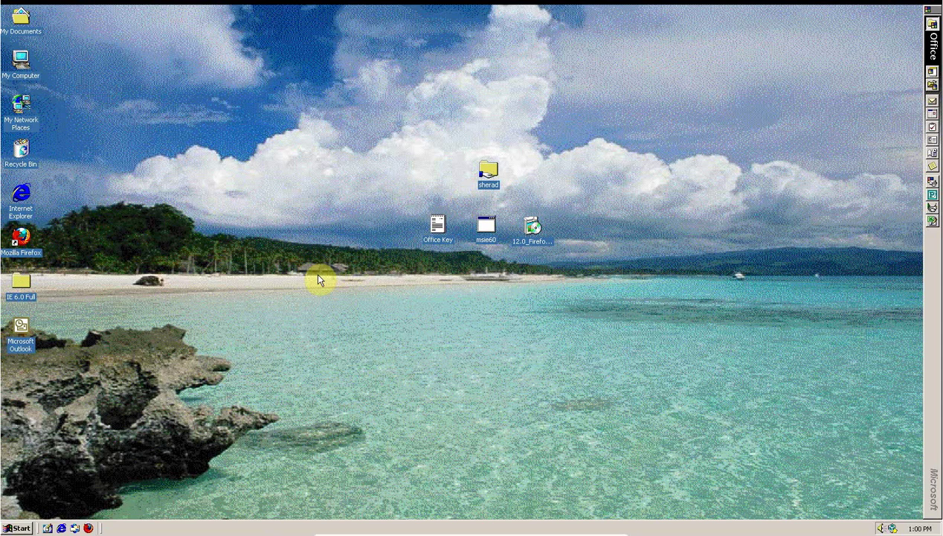
left_click(21, 528)
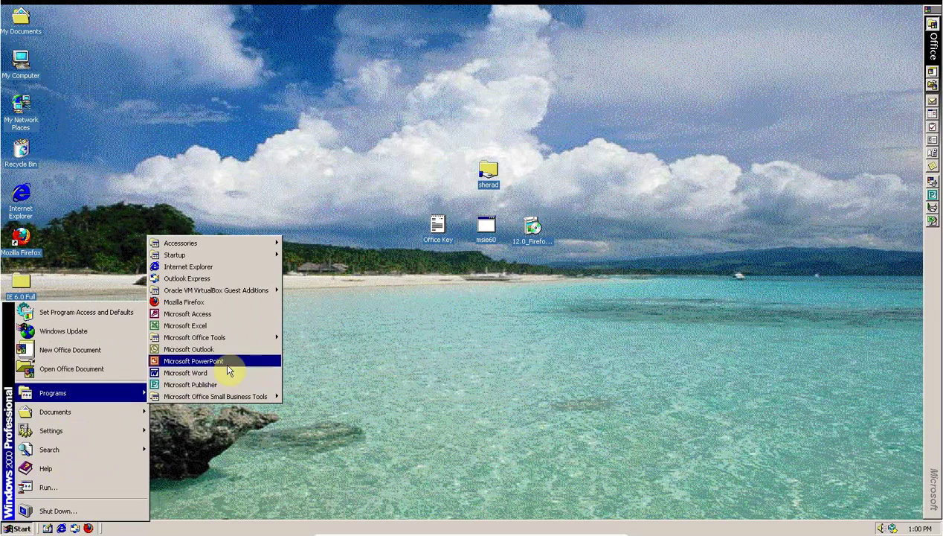
Step: Launch Outlook and choose Outlook Express as the e-mail upgrade source, then continue
left_click(236, 350)
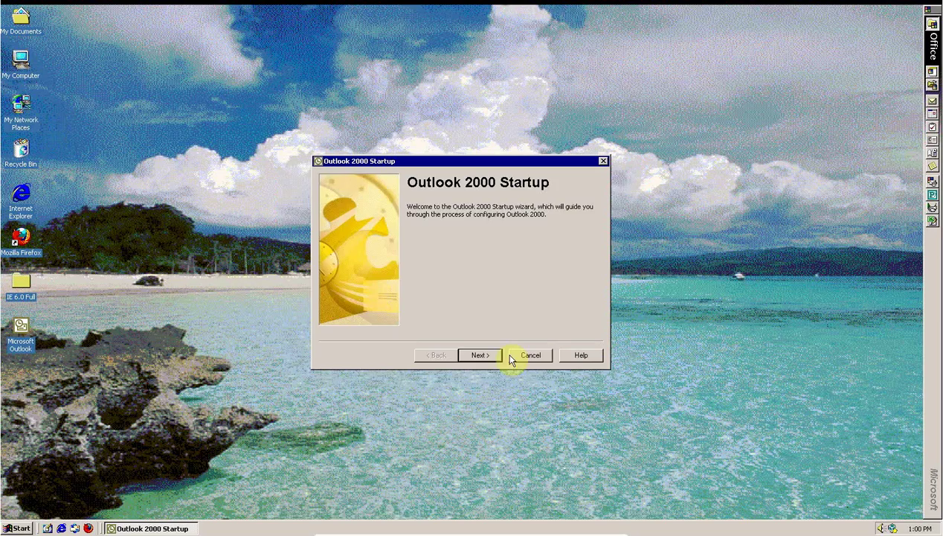
left_click(493, 354)
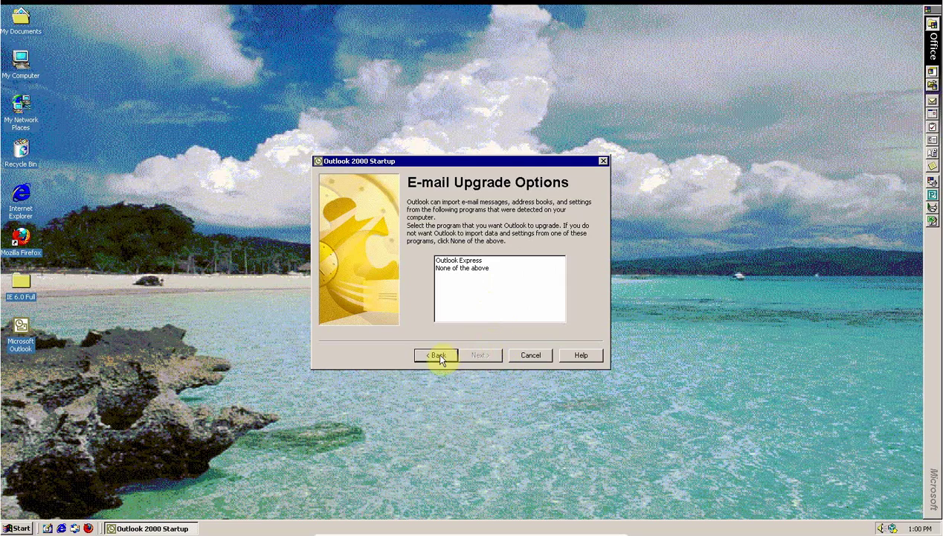
left_click(461, 269)
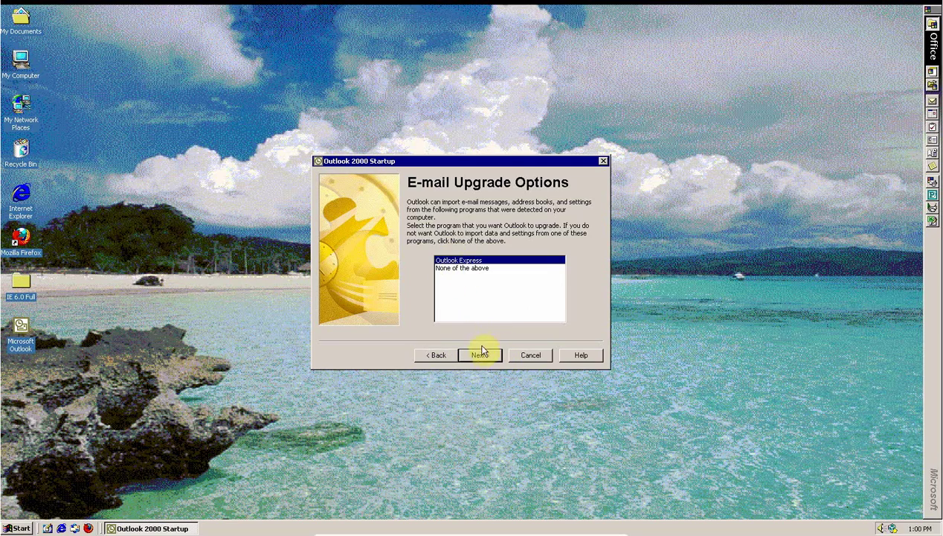
left_click(481, 355)
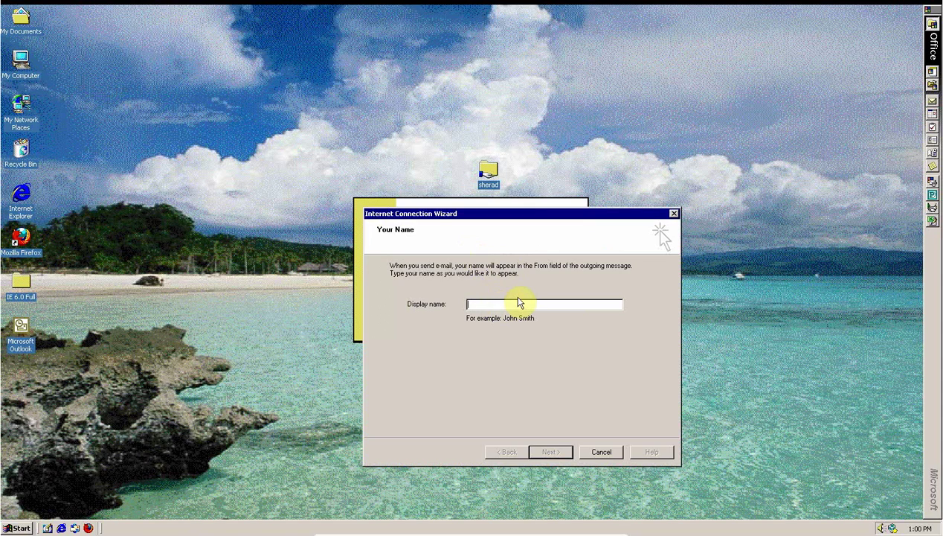
Step: Enter the account's display name and the MSN e-mail address in the Internet Connection Wizard
type("BEN")
key("Return")
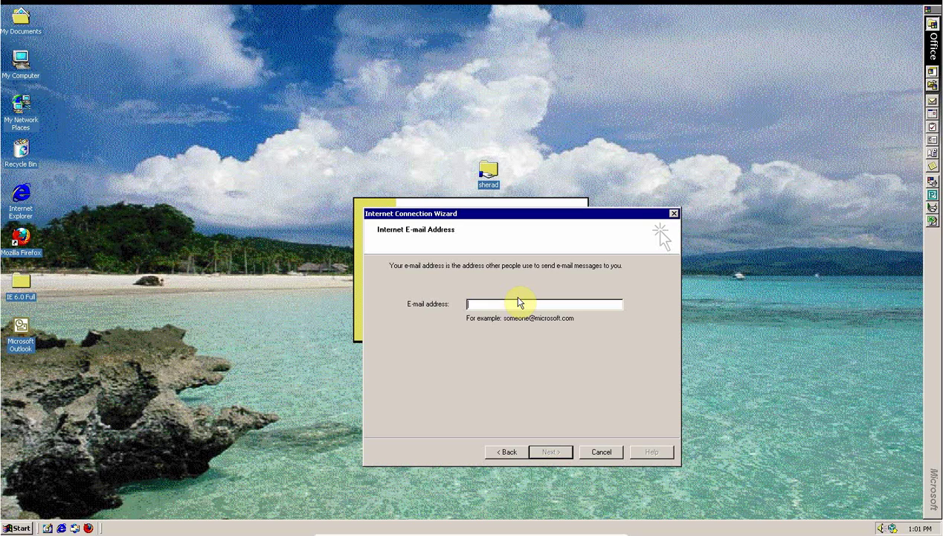
left_click(519, 301)
key("Return")
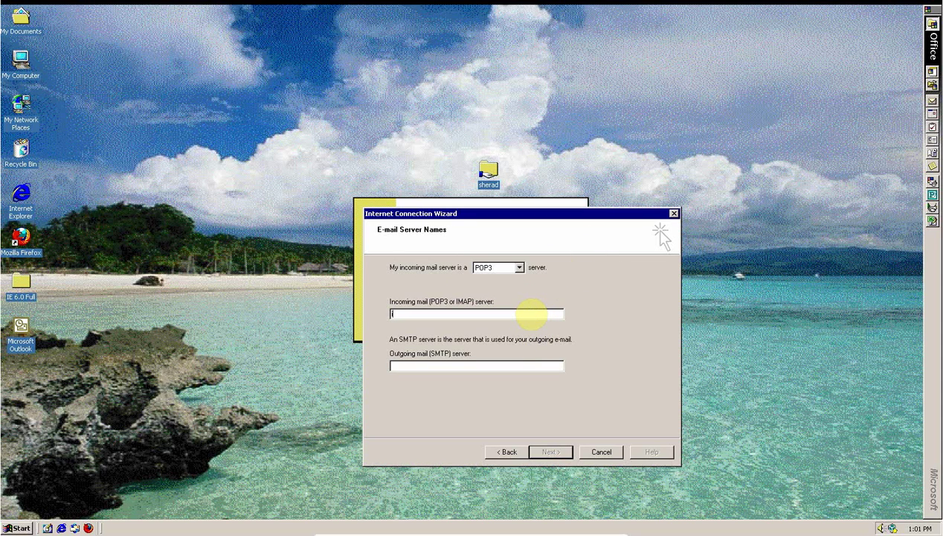
Step: Set the MSN mail servers (outgoing smtp.msn.com), enter the account password, choose LAN, and finish
type("imap.ms")
key("BackSpace")
key("BackSpace")
type("sm.comsmtp.msn.com")
key("Return")
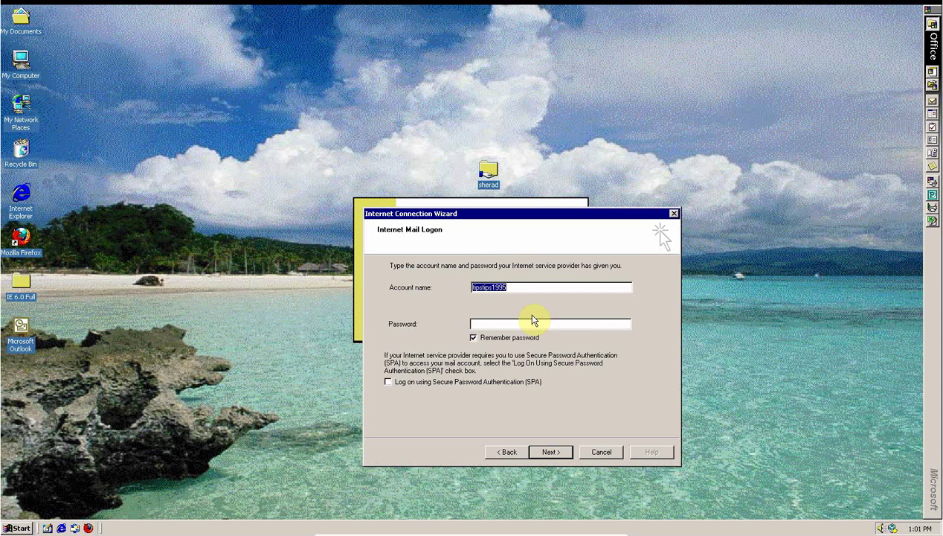
left_click(533, 321)
type("******")
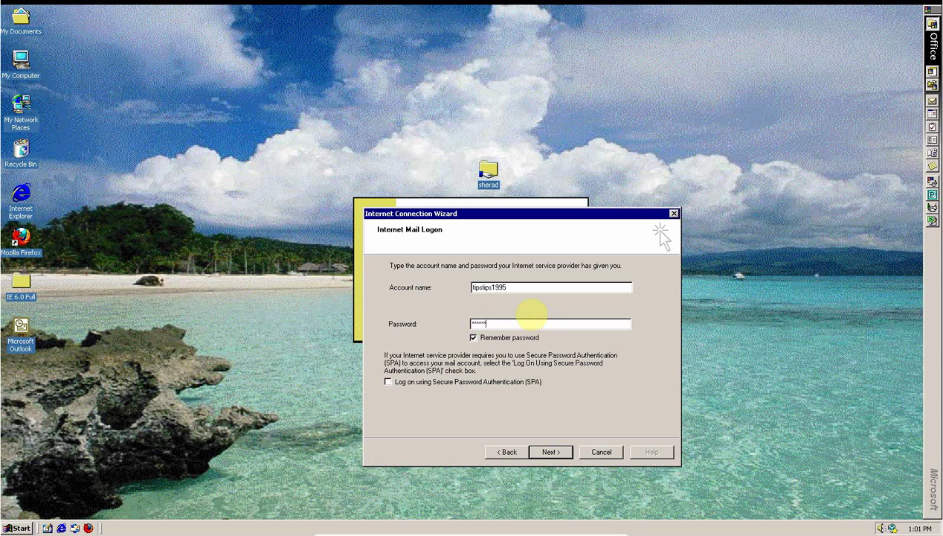
type("**")
key("Return")
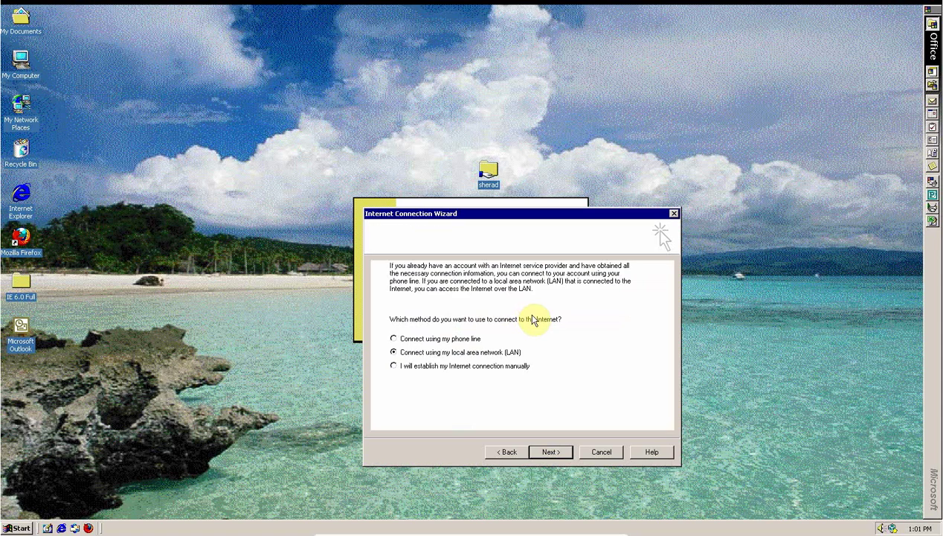
key("Return")
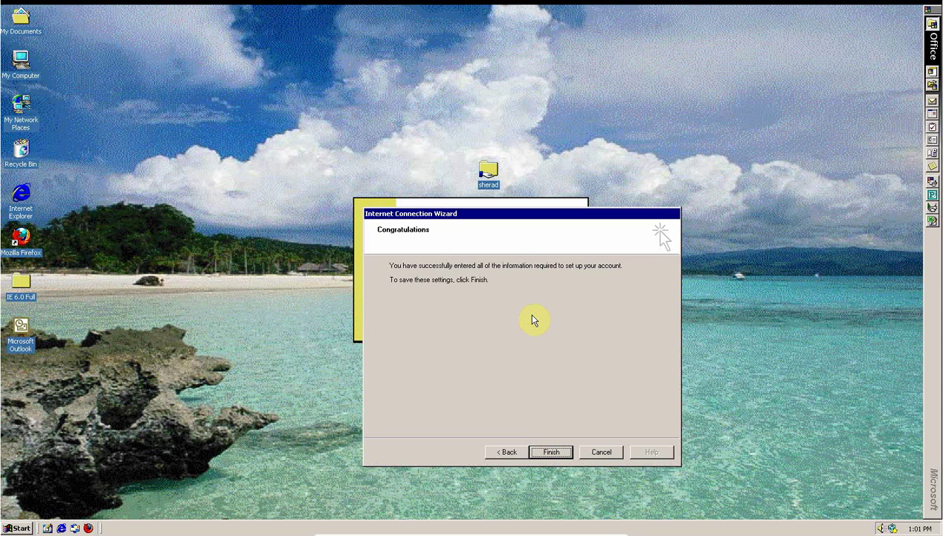
key("Return")
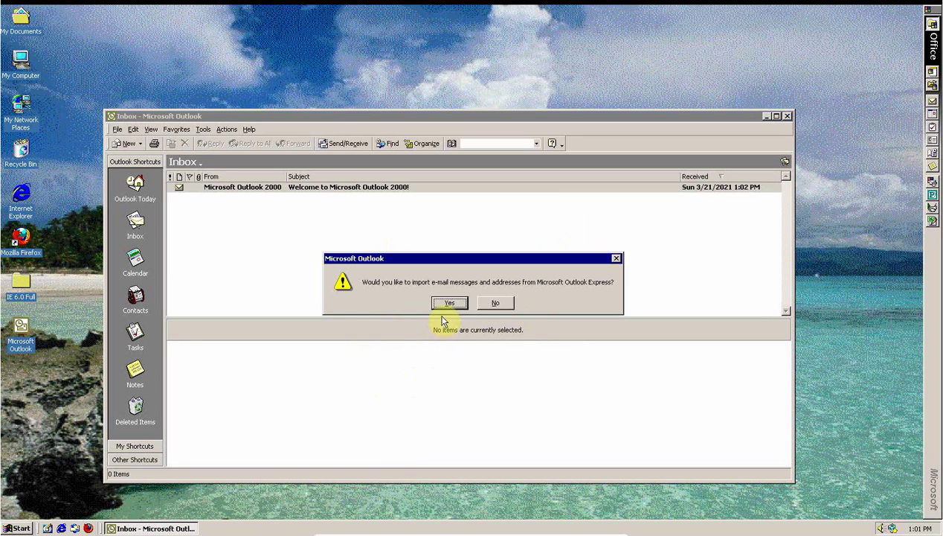
Step: Import Outlook Express mail, make Outlook the default mail manager, and enable macros for the welcome message
left_click(444, 304)
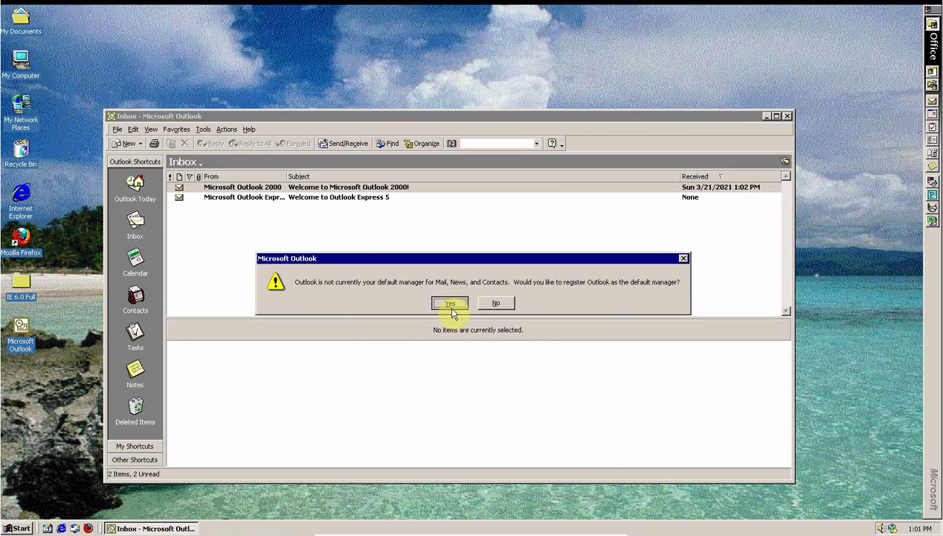
left_click(450, 305)
left_click(466, 297)
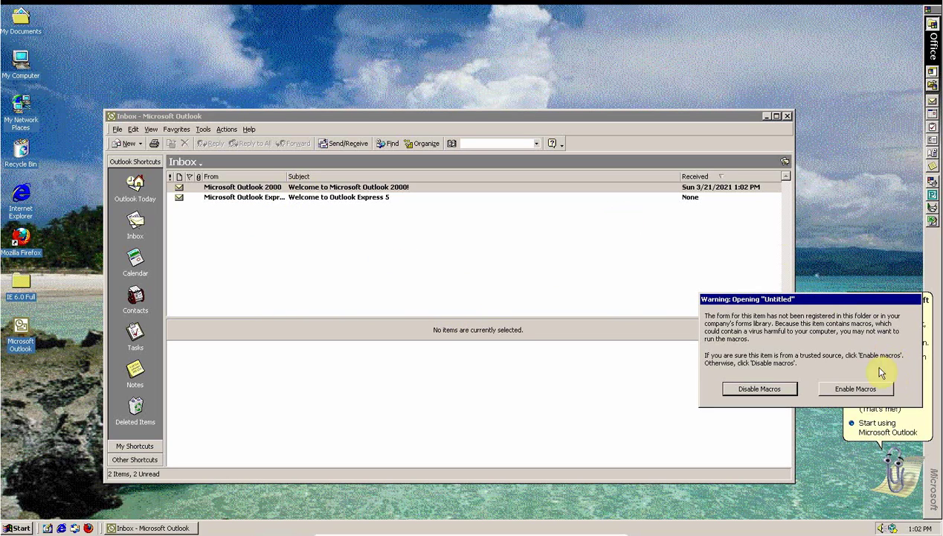
left_click(855, 389)
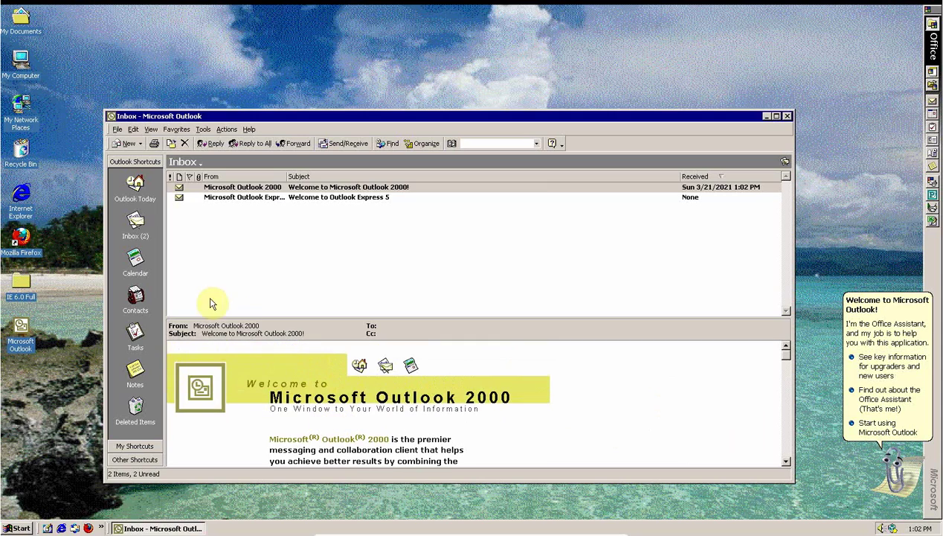
left_click(136, 146)
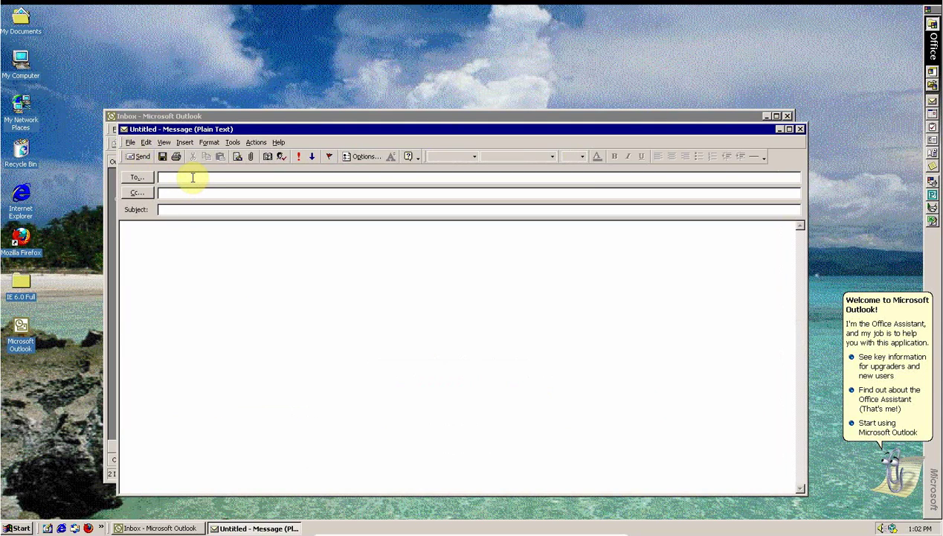
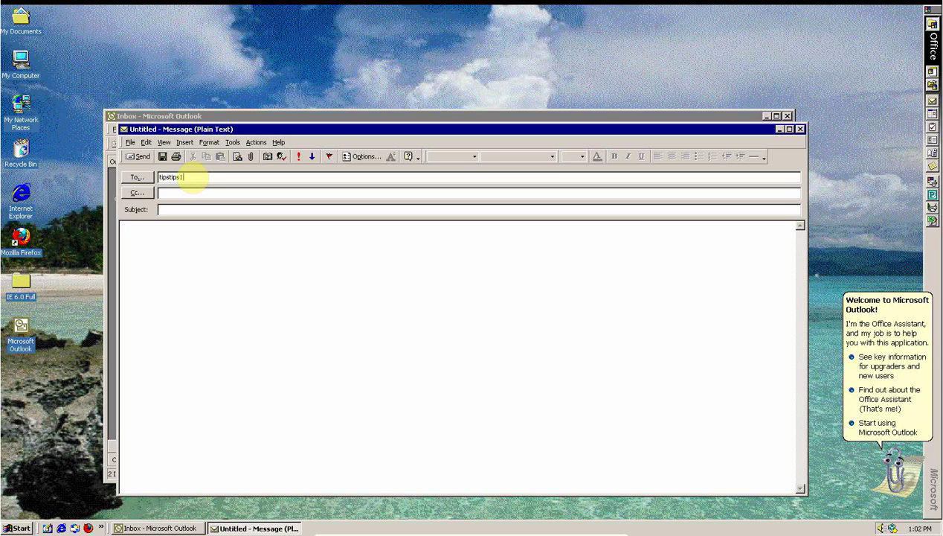
Step: Address the message to the Gmail recipient with body 'This is a email make from a windows 2000... office pro outlook.'
type("slkfjslk;jfslk;j")
key("Tab")
type(";lkj")
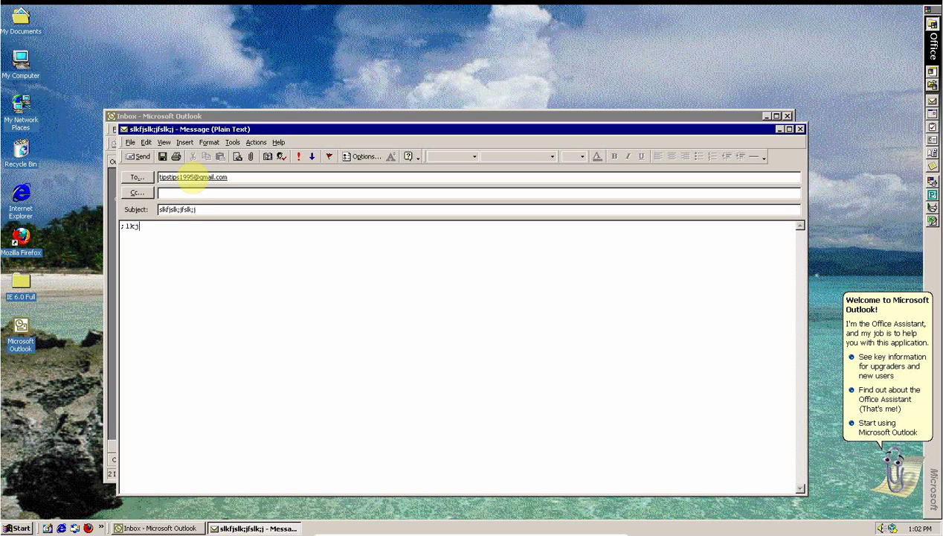
type("  l;kj  l;kj  ;lkj;lkj")
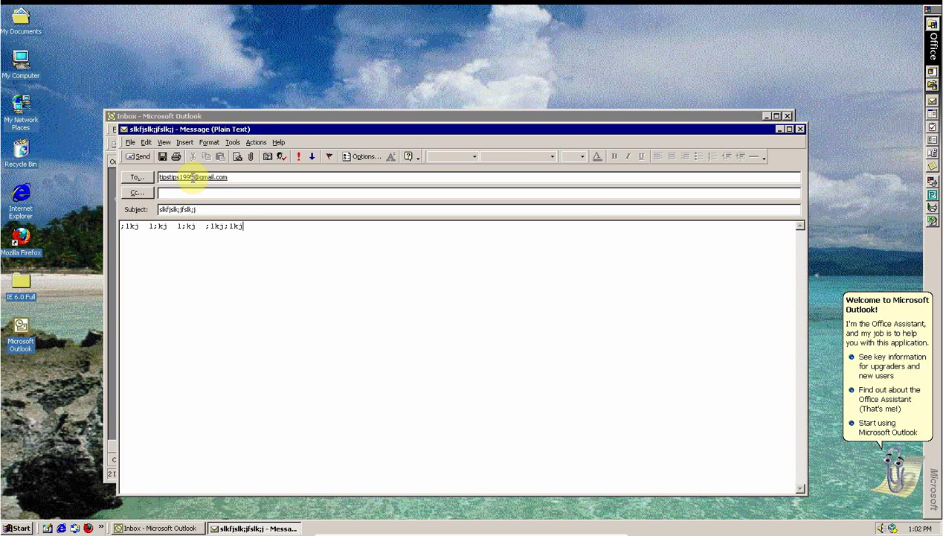
type(" THis is ")
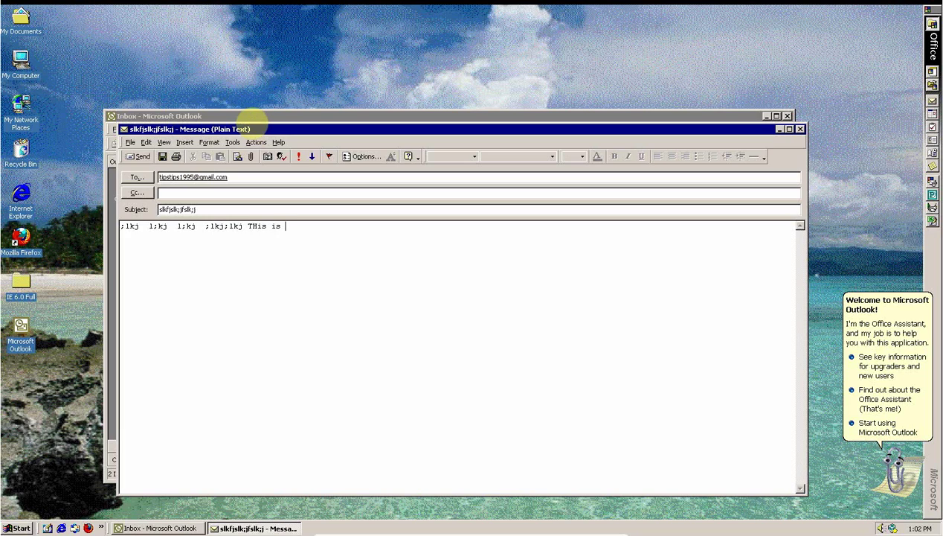
type("a email make from a windows 2000 wi")
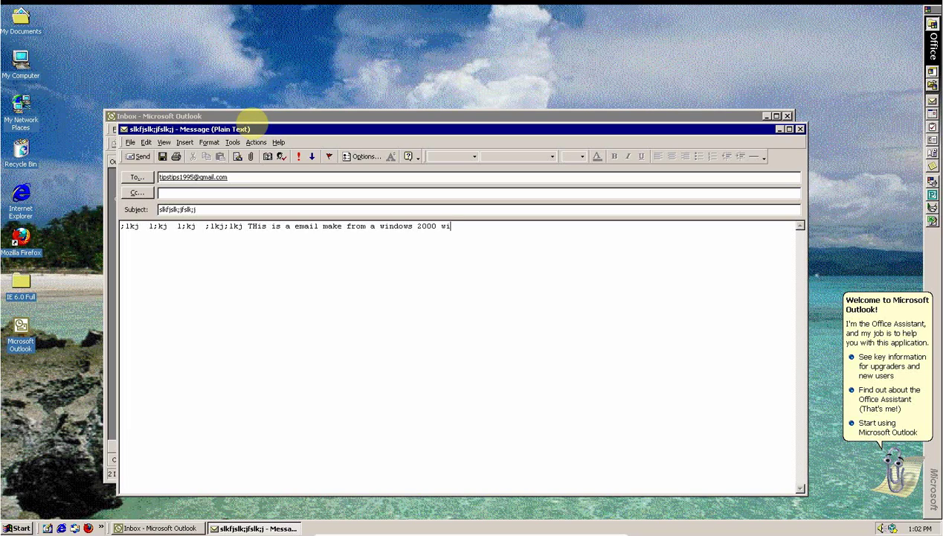
type("ce pro")
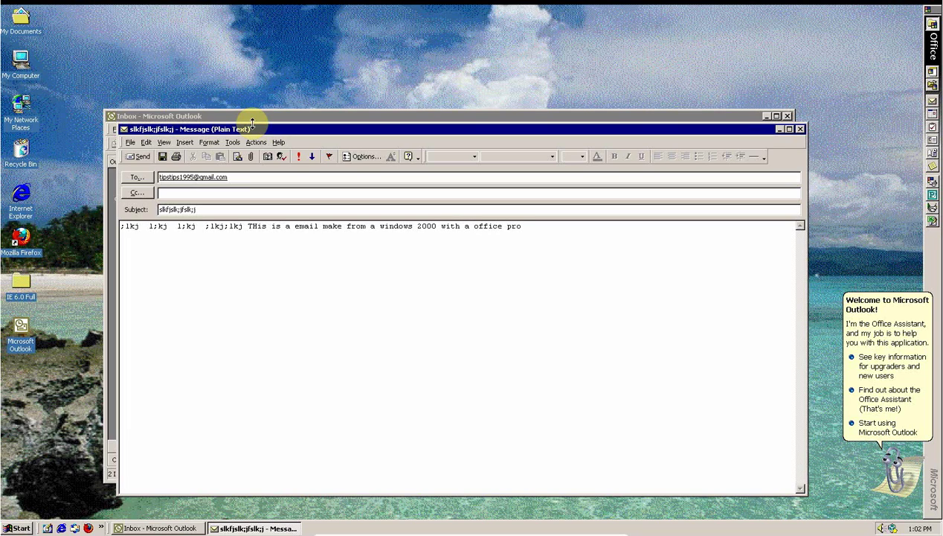
type(" outlook")
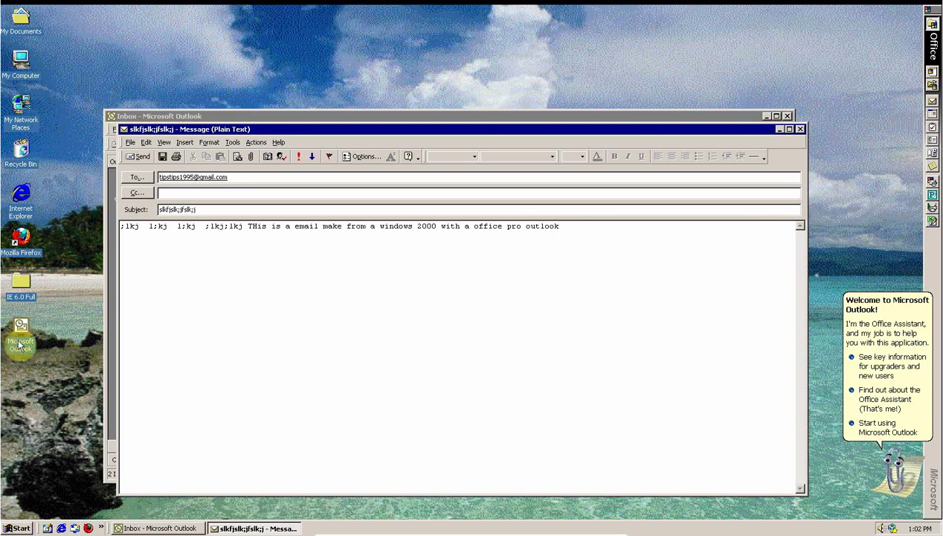
type(".")
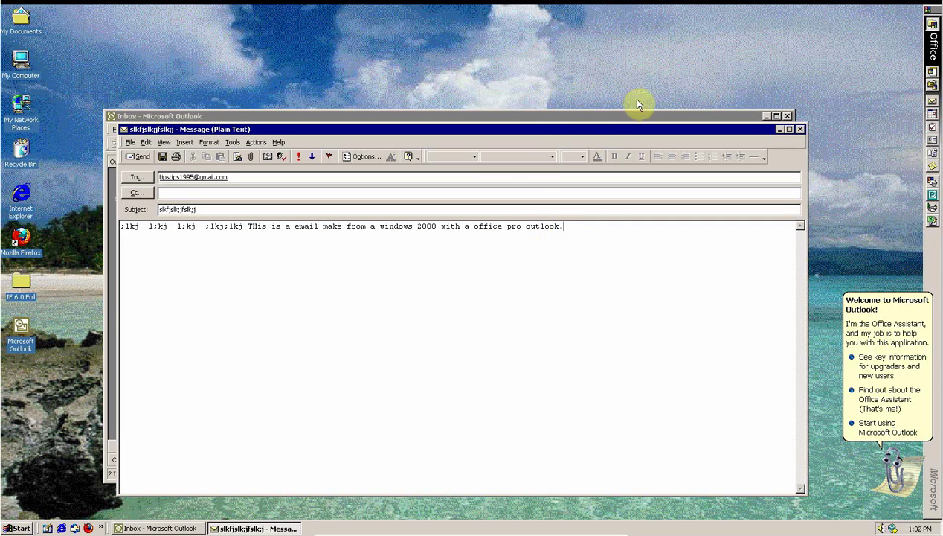
Step: Send the new message, then preview the Welcome to Outlook Express 5 message in the Inbox
left_click(141, 156)
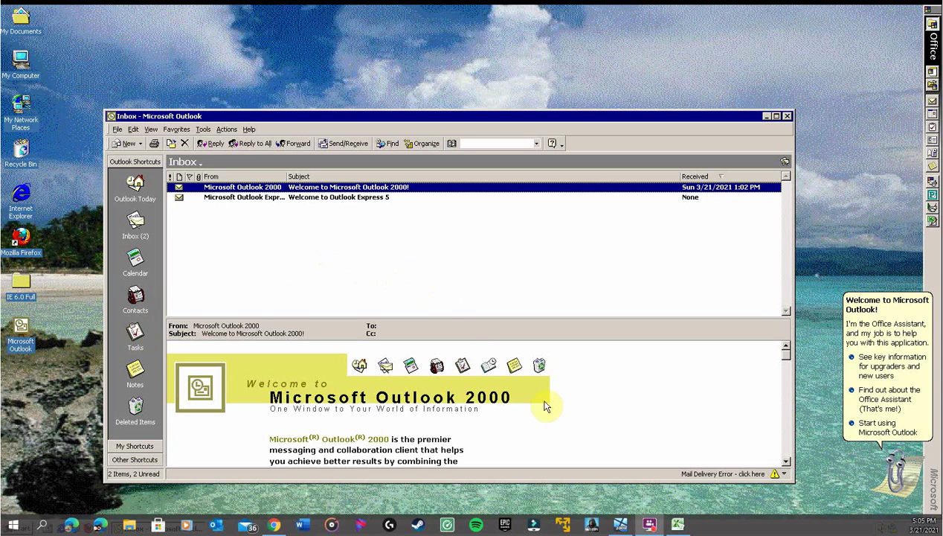
left_click(814, 354)
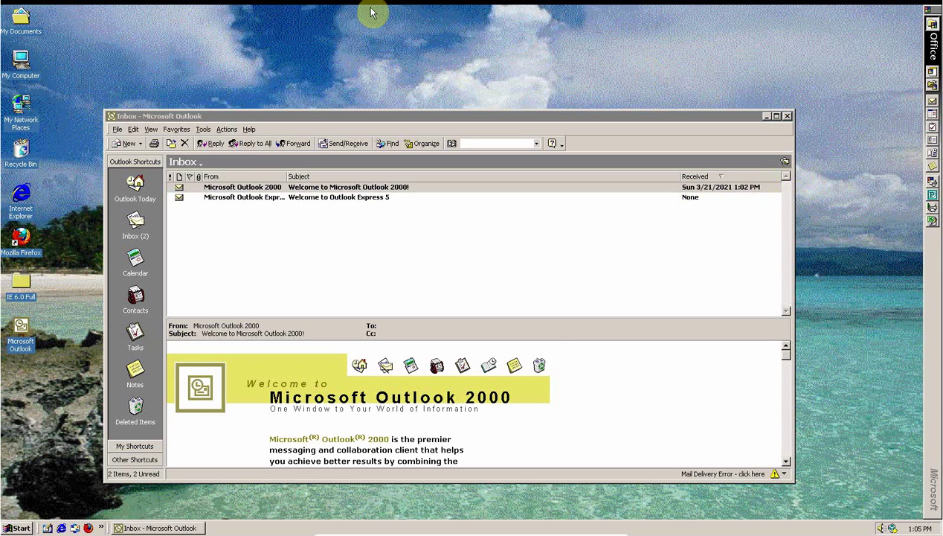
left_click(459, 231)
right_click(459, 231)
left_click(338, 235)
right_click(342, 237)
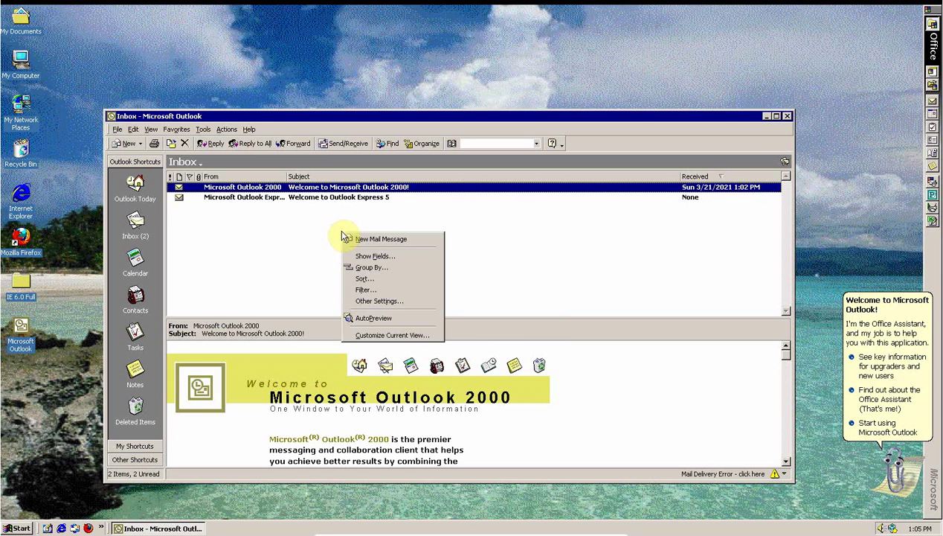
left_click(355, 197)
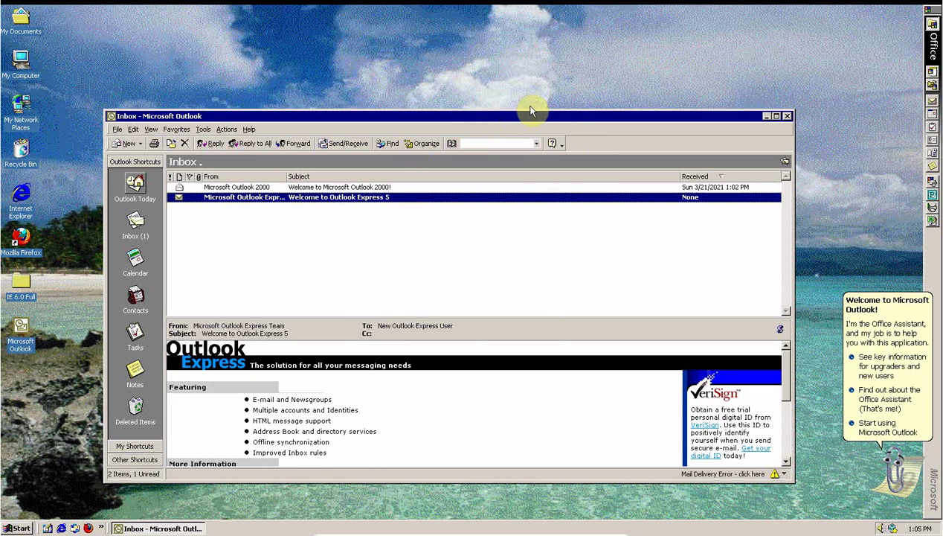
left_click_drag(530, 110, 427, 13)
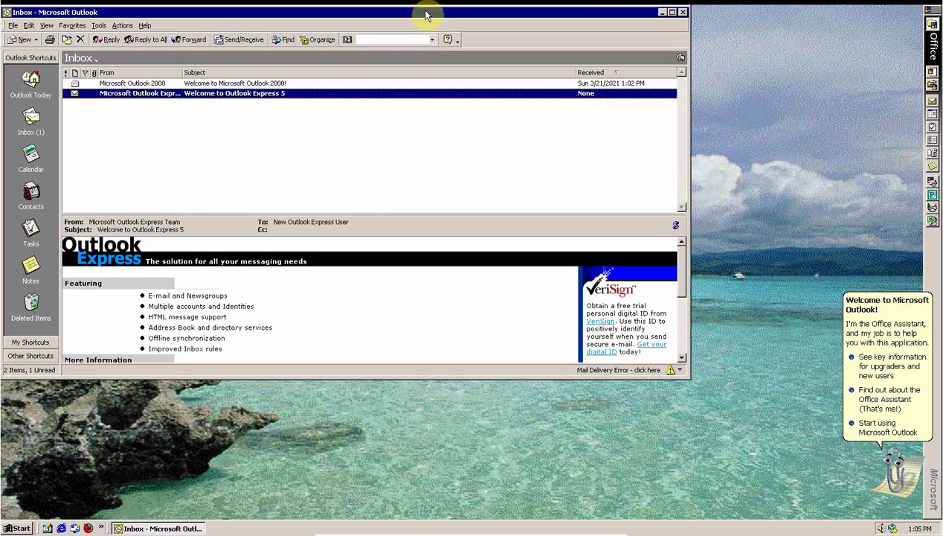
Step: Maximize Outlook, drag the preview pane splitter up, and move the Office Assistant aside and back
left_click(672, 12)
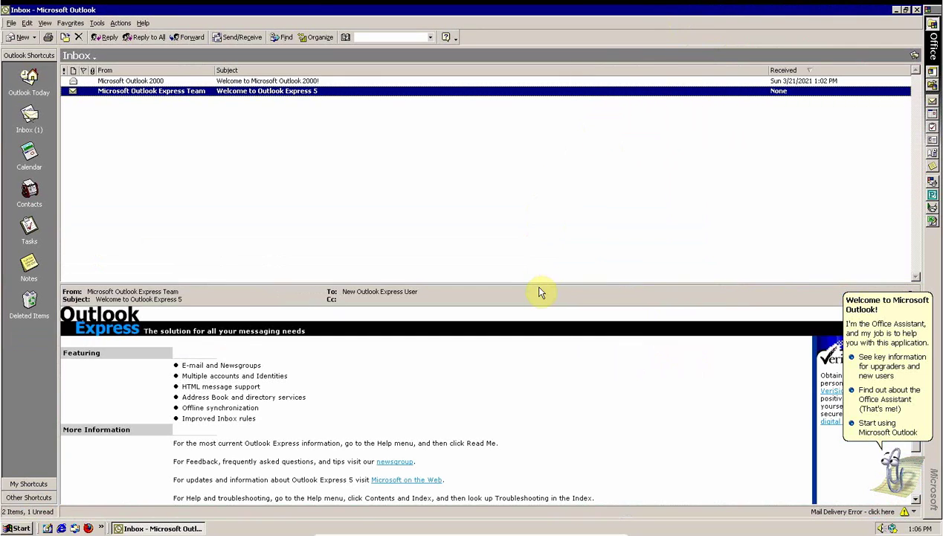
left_click_drag(538, 283, 581, 120)
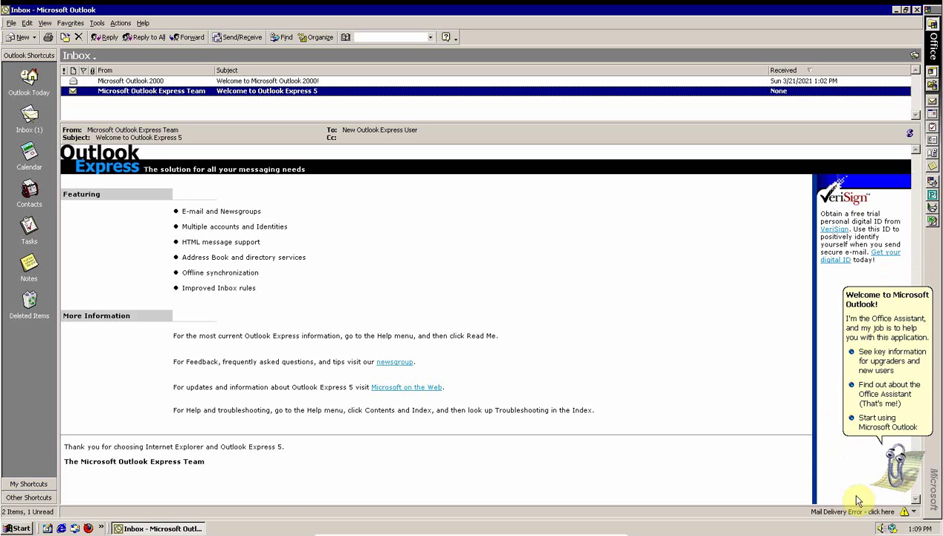
left_click_drag(897, 470, 854, 39)
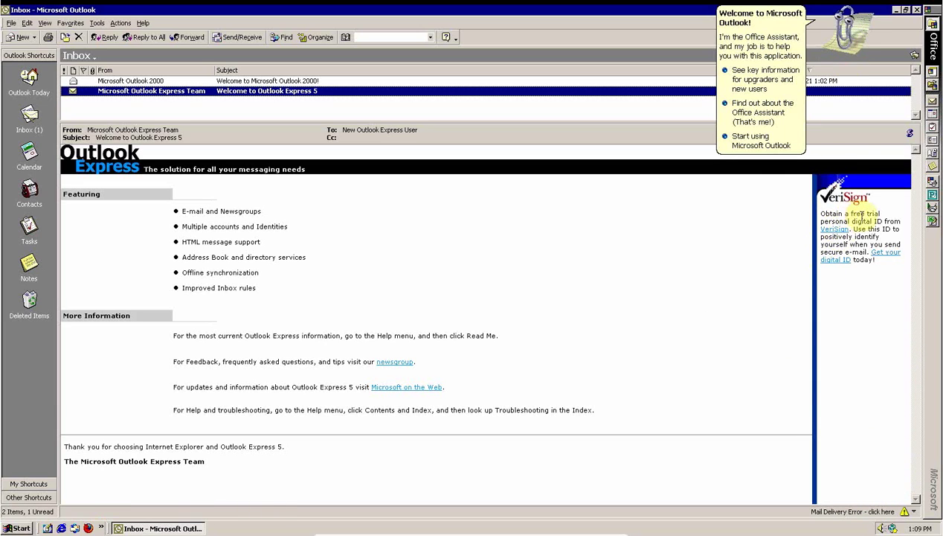
left_click_drag(871, 35, 915, 486)
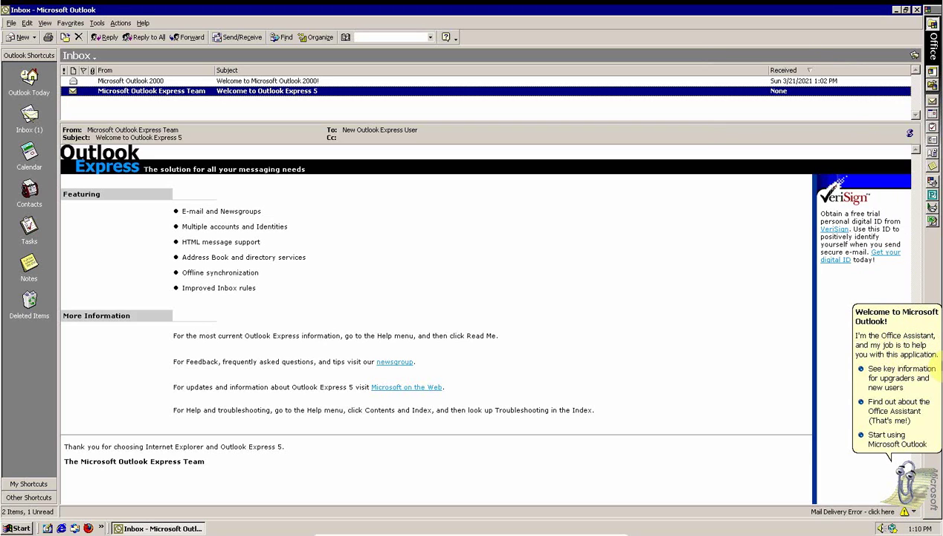
Step: View the key information for upgraders and new users from the Assistant balloon, then close Help
left_click(900, 389)
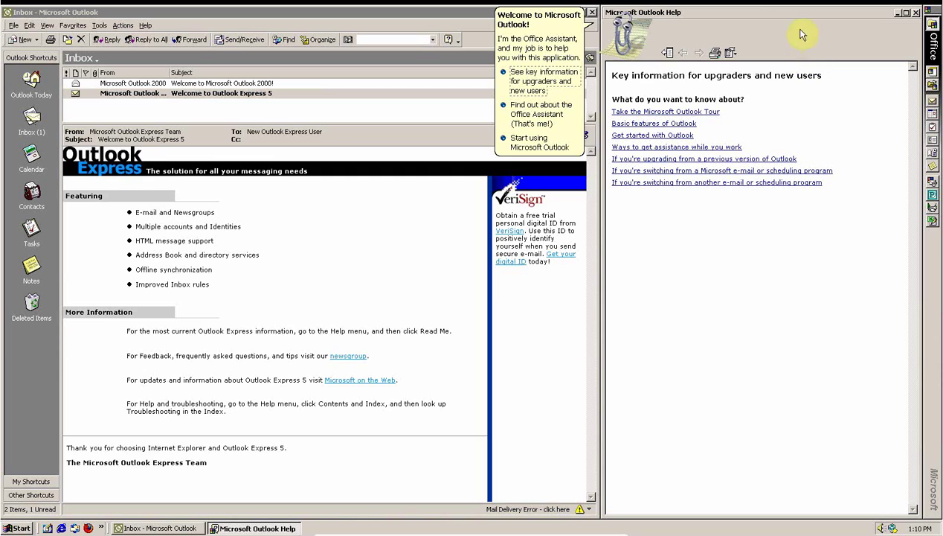
left_click(919, 14)
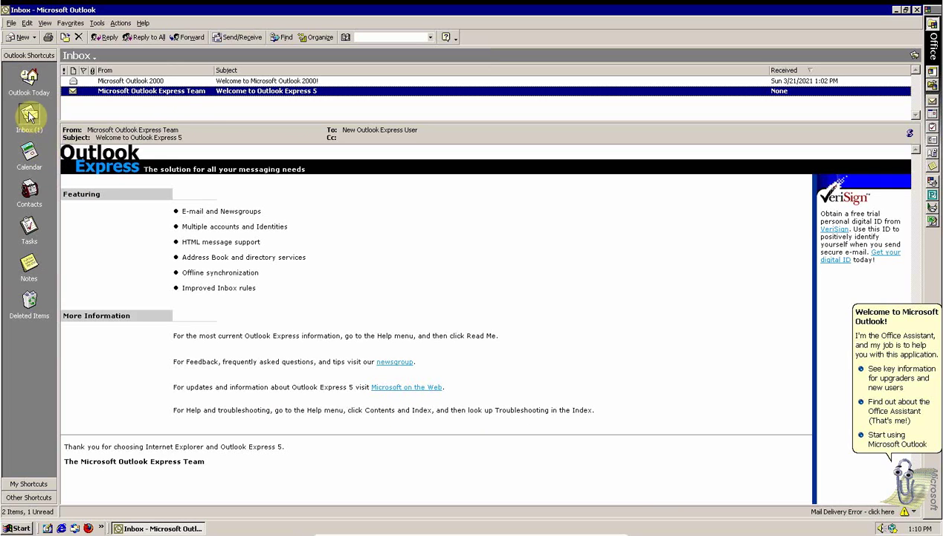
Step: Open the Welcome to Microsoft Outlook 2000 message in its own window, scroll to the product logos and back
double_click(136, 82)
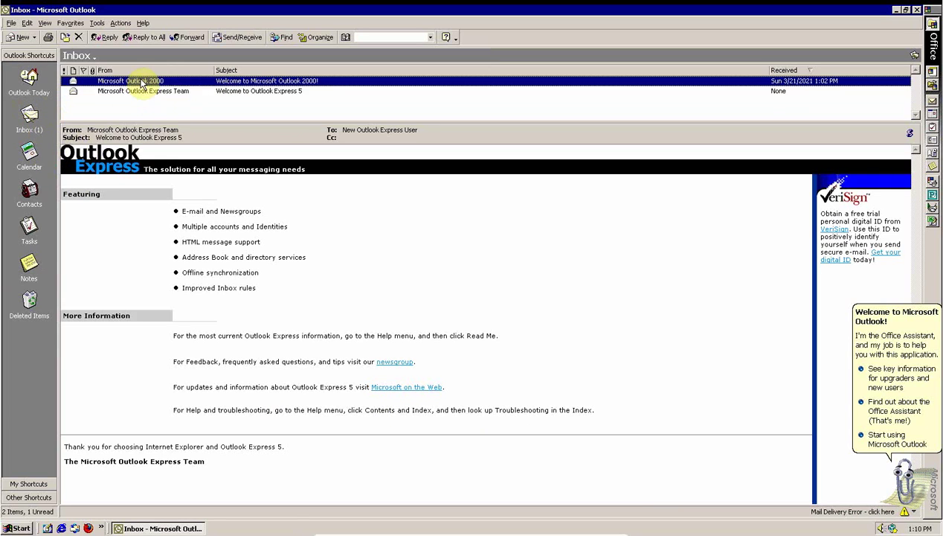
left_click_drag(430, 131, 421, 137)
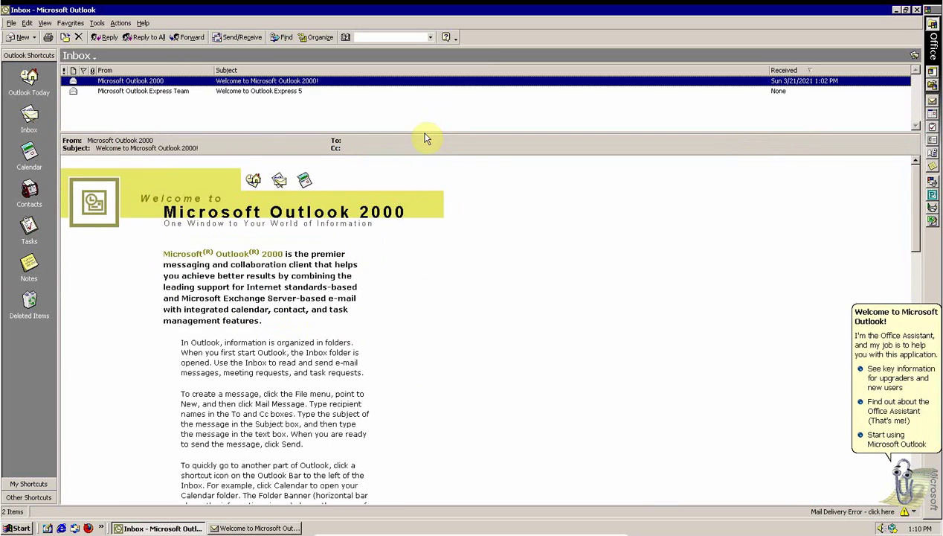
double_click(305, 82)
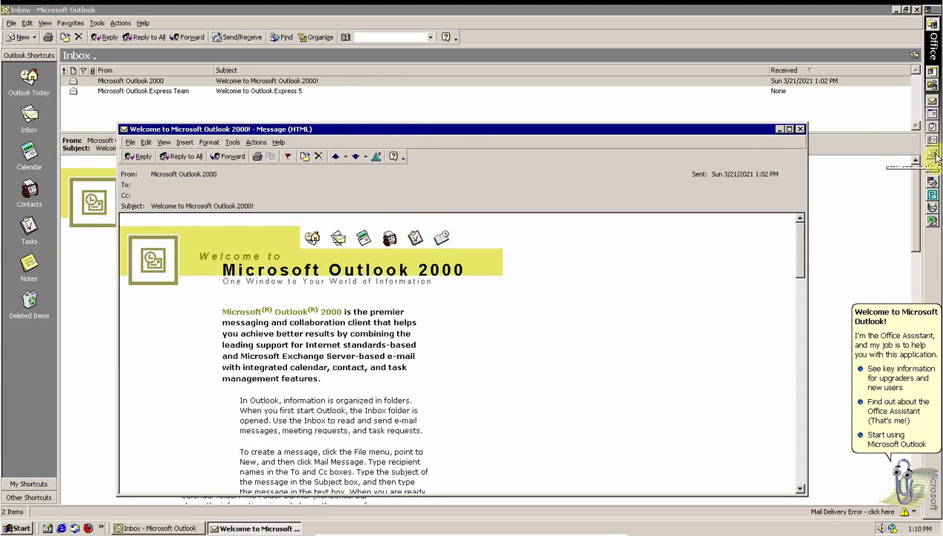
left_click_drag(766, 130, 797, 68)
scroll(589, 227, "down", 20)
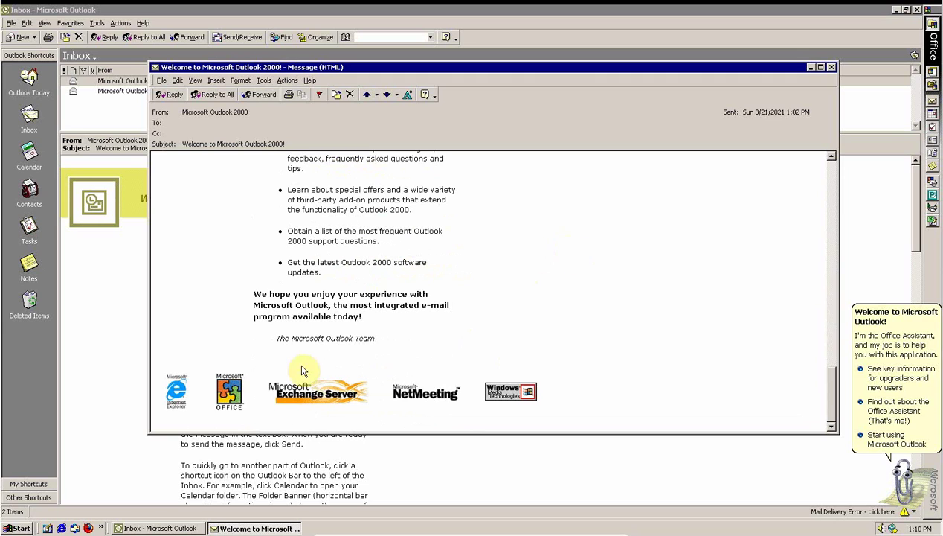
left_click_drag(173, 385, 627, 383)
left_click(547, 363)
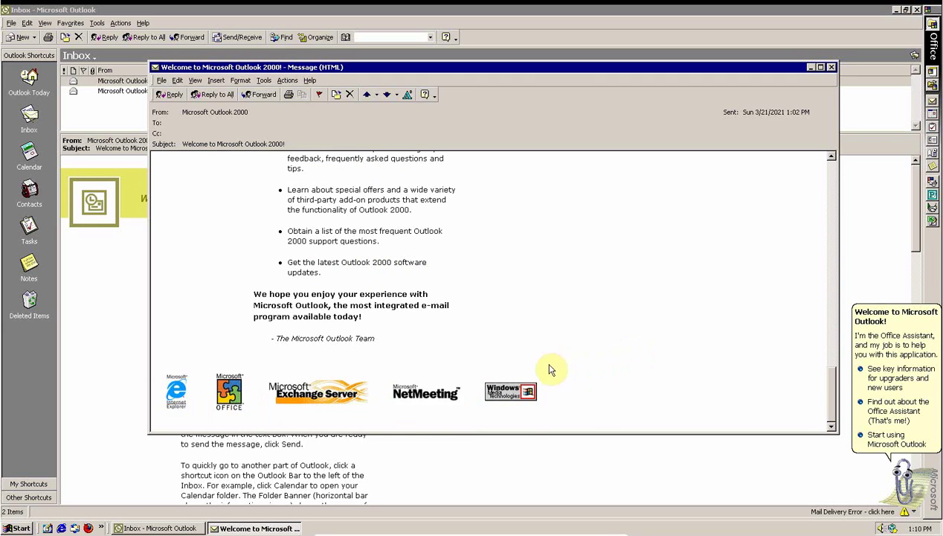
scroll(651, 372, "up", 20)
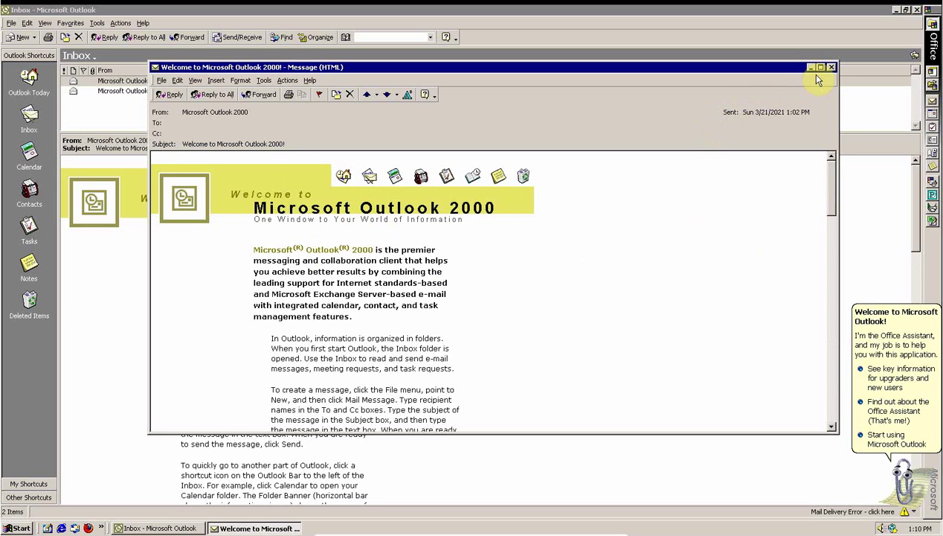
Step: Close the welcome message and exit Outlook, confirming the quit despite unsent mail in the Outbox
key("alt+F4")
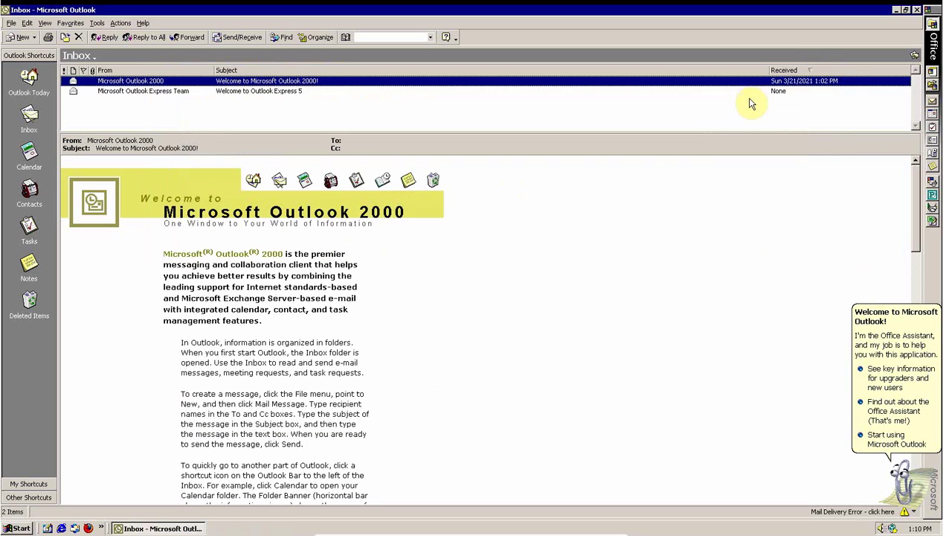
key("alt+F4")
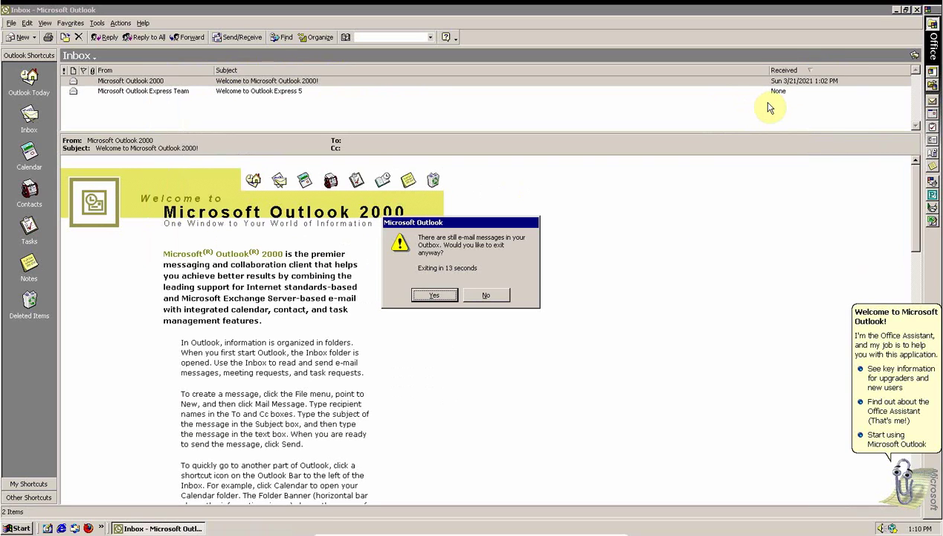
key("Tab")
key("Return")
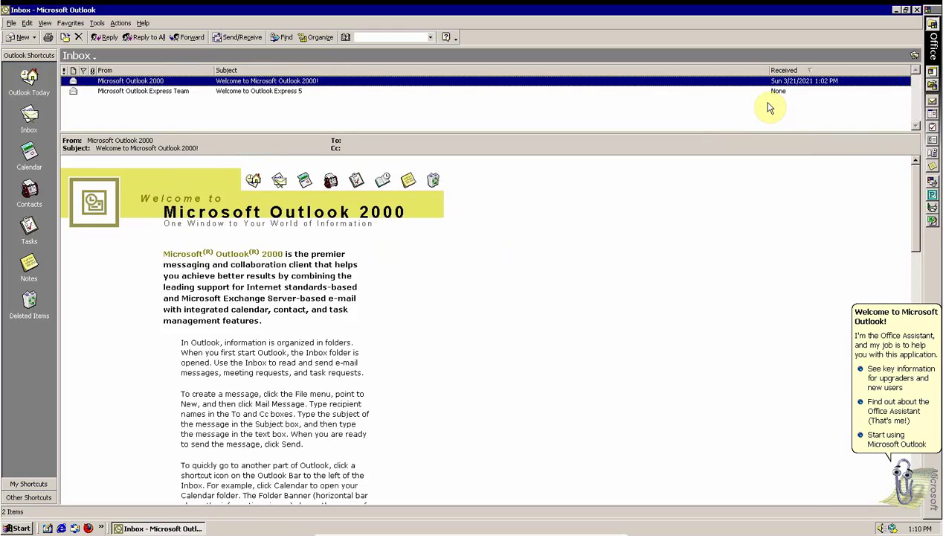
key("alt+F4")
key("Return")
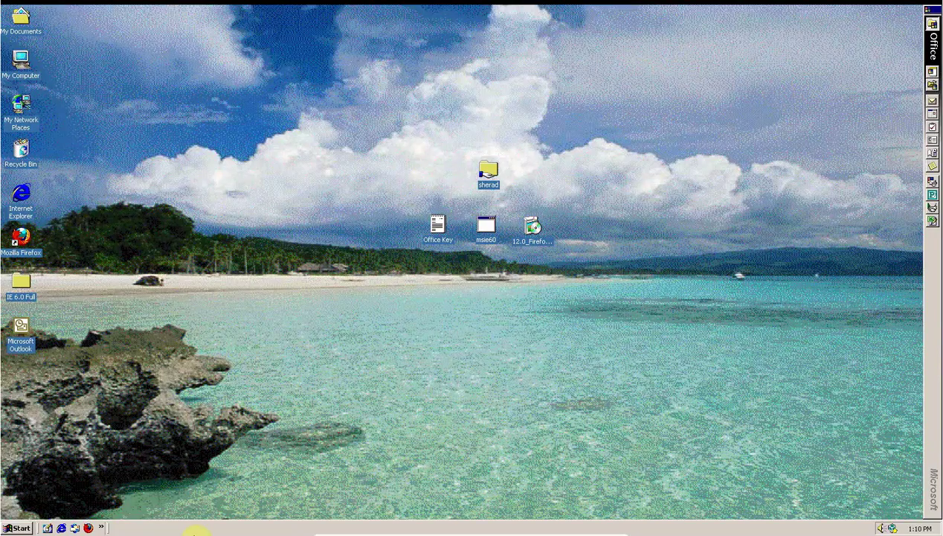
Step: Launch Microsoft PowerPoint from the Start menu's Programs list
left_click(18, 528)
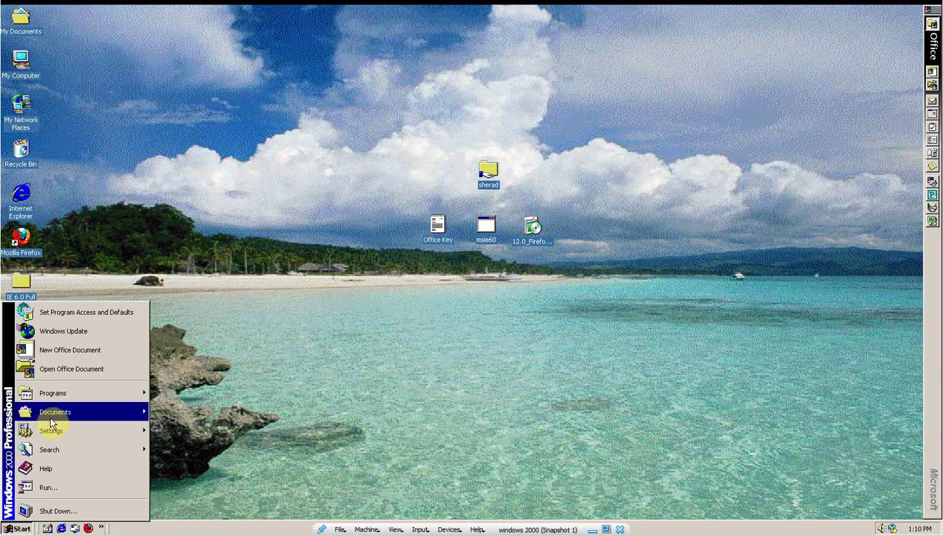
mouse_move(52, 393)
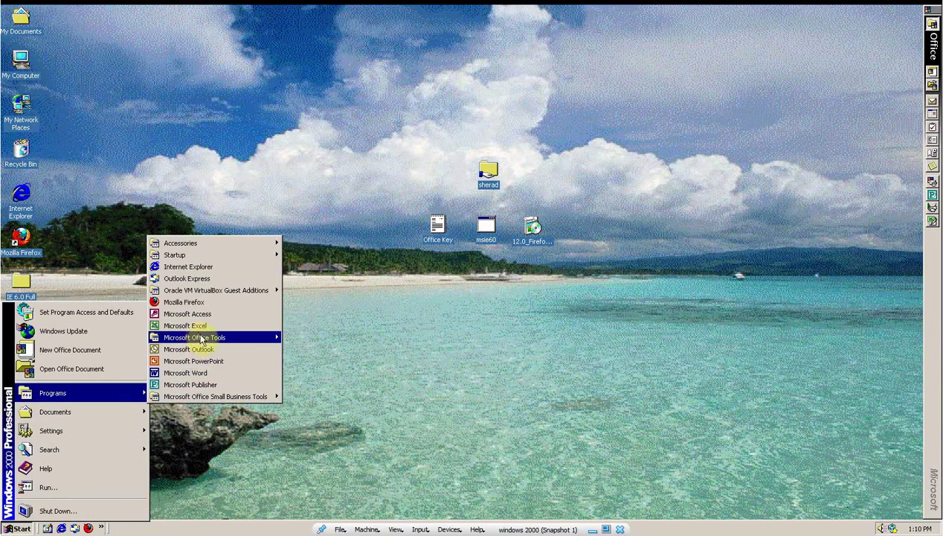
left_click(210, 361)
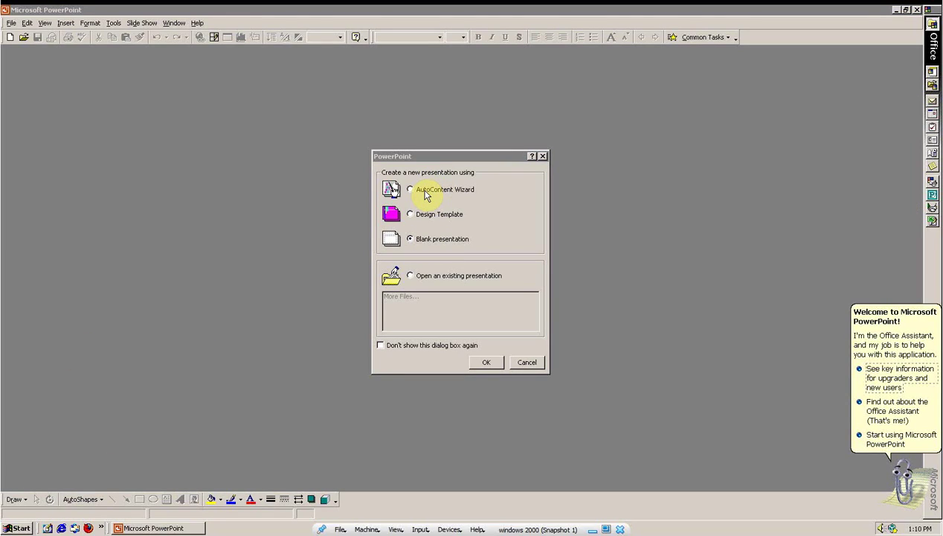
Step: Run the AutoContent Wizard with its default choices to generate the nine-slide Generic presentation
left_click(425, 192)
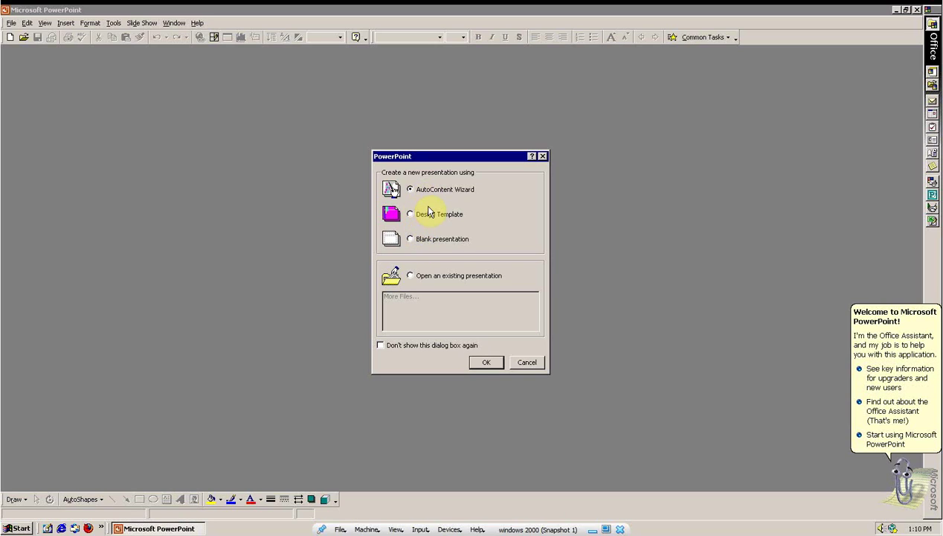
left_click(421, 216)
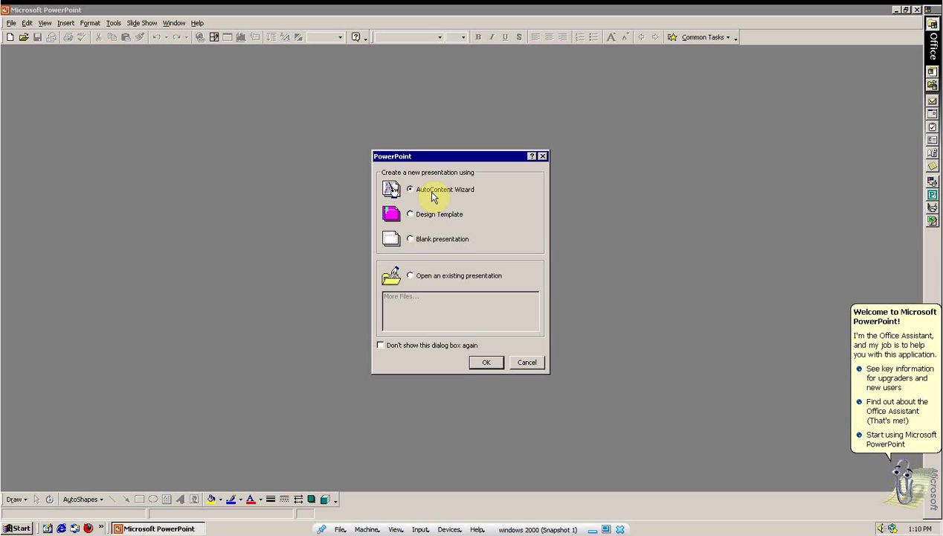
left_click(487, 362)
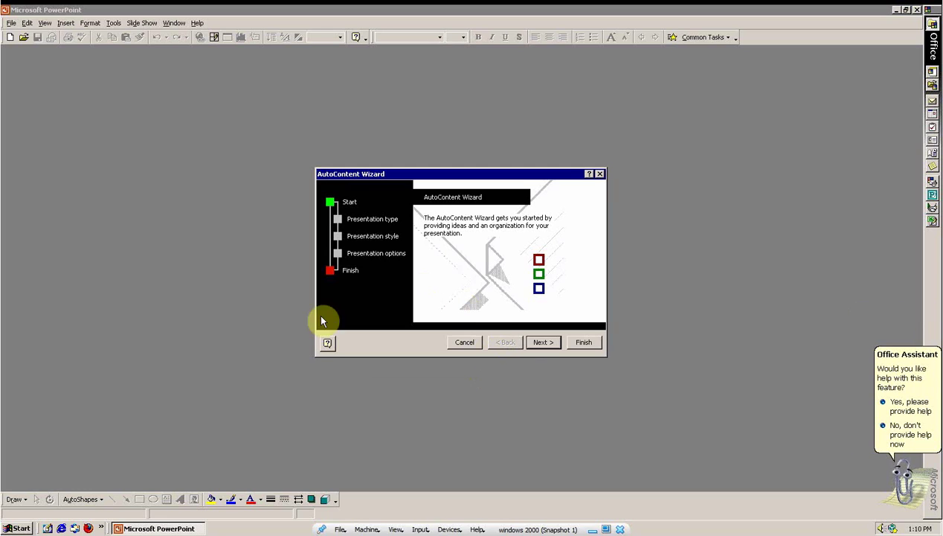
left_click(551, 348)
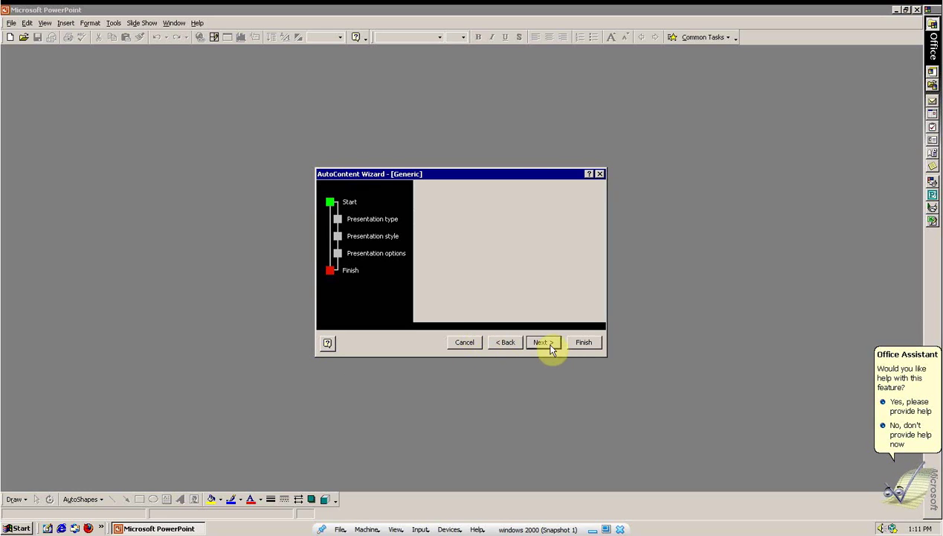
left_click(550, 348)
left_click(551, 348)
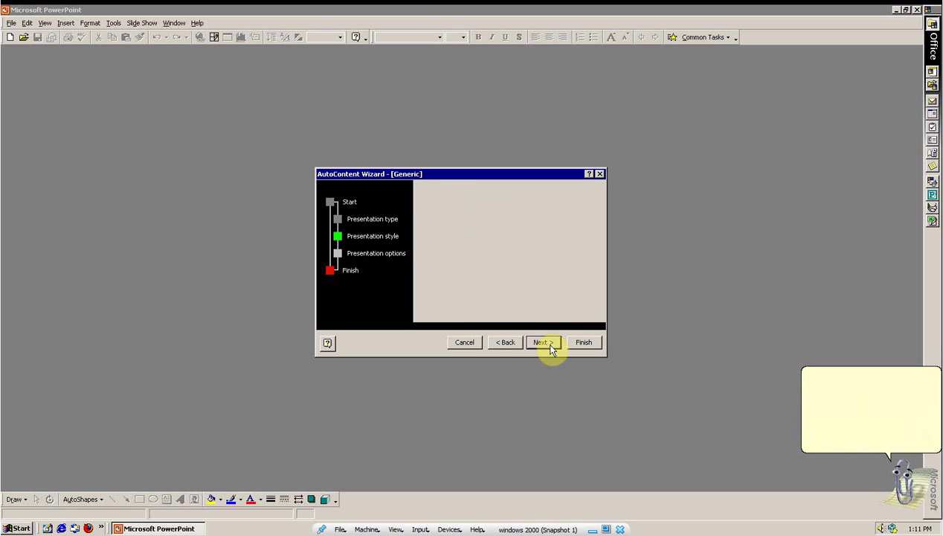
left_click(552, 348)
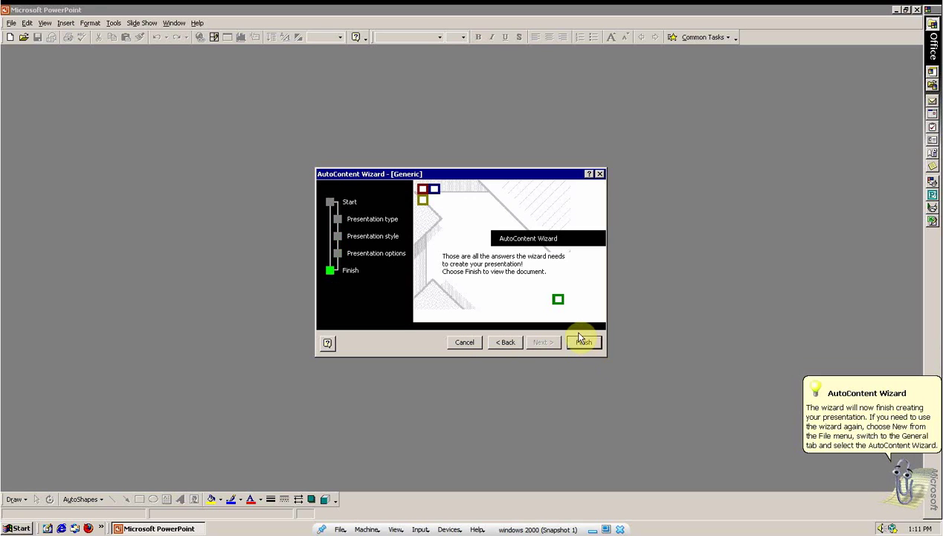
left_click(581, 339)
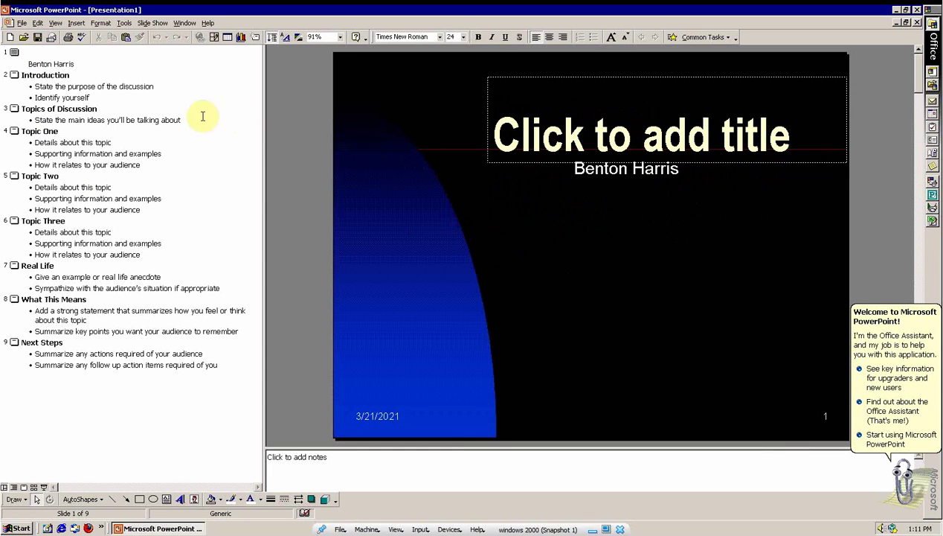
left_click_drag(17, 52, 36, 275)
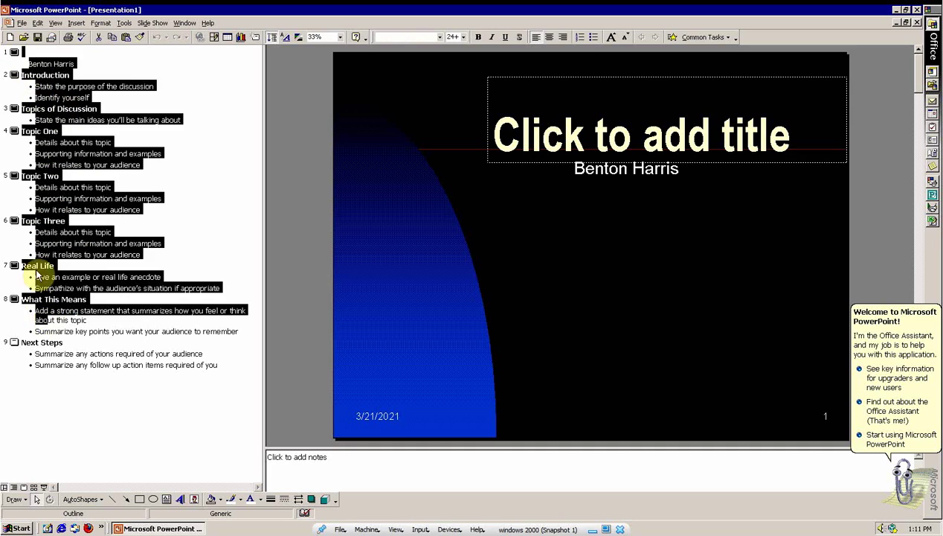
left_click(35, 276)
left_click(15, 263)
left_click(17, 220)
left_click_drag(58, 188, 20, 67)
left_click(35, 64)
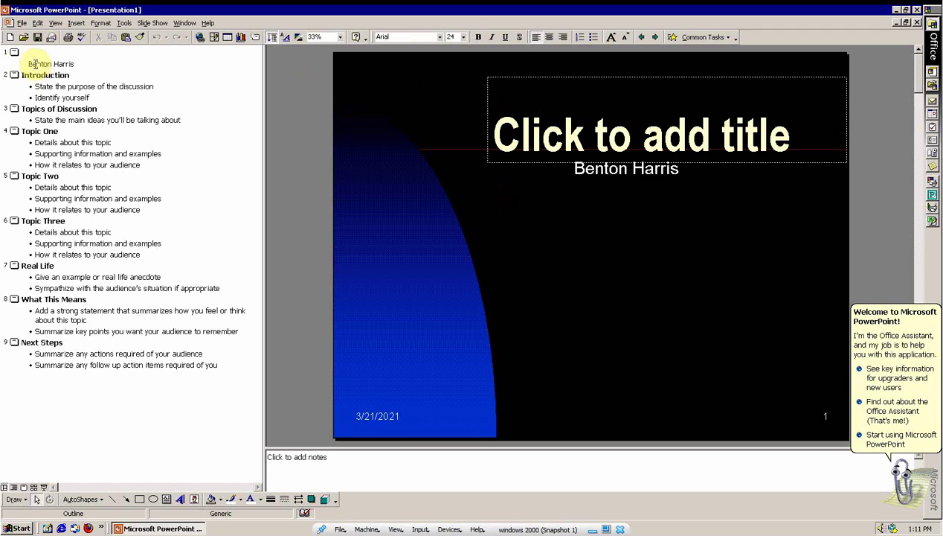
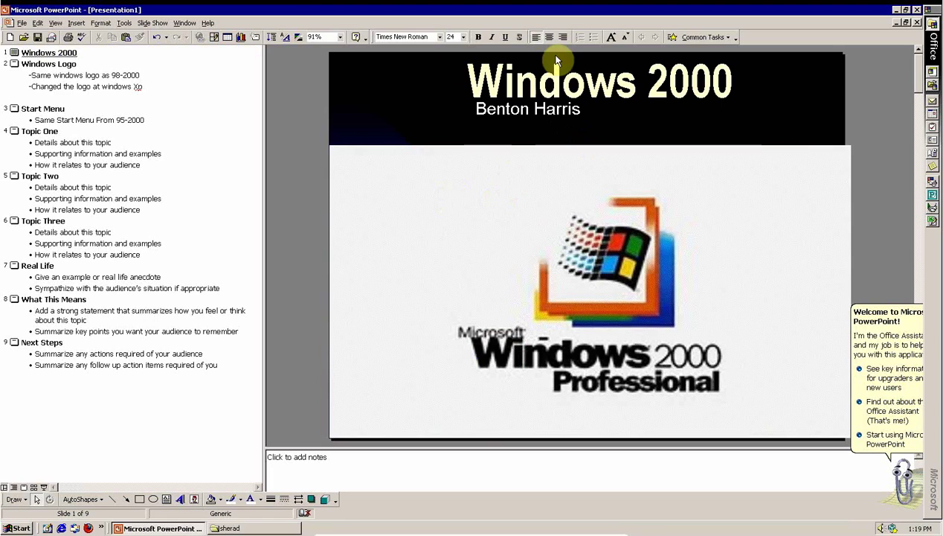
Step: Save the presentation to the Desktop as 'Windows 2000' and close PowerPoint
left_click(22, 23)
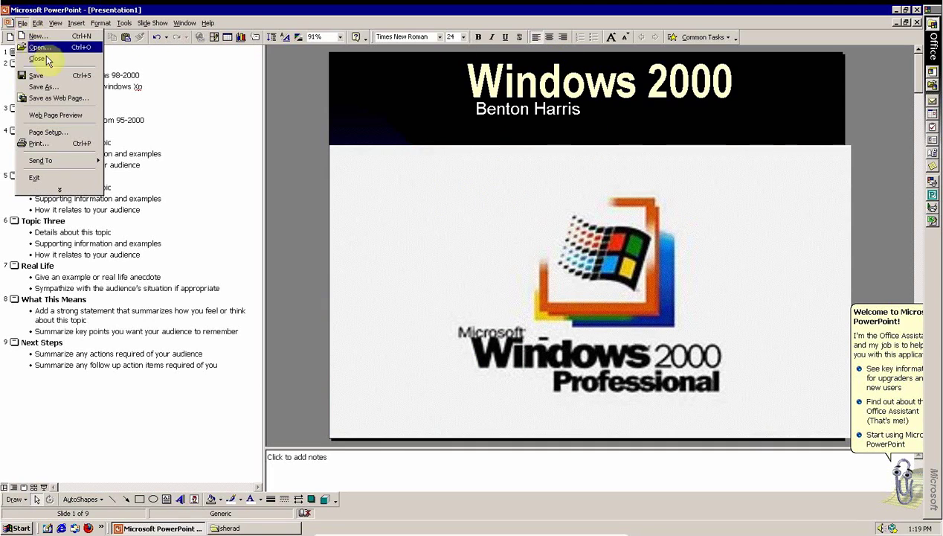
left_click(60, 88)
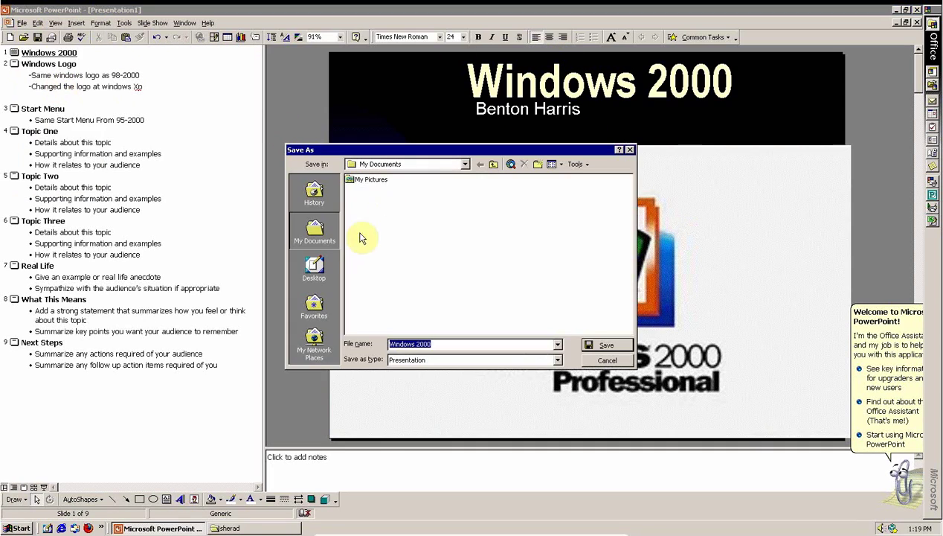
left_click(314, 268)
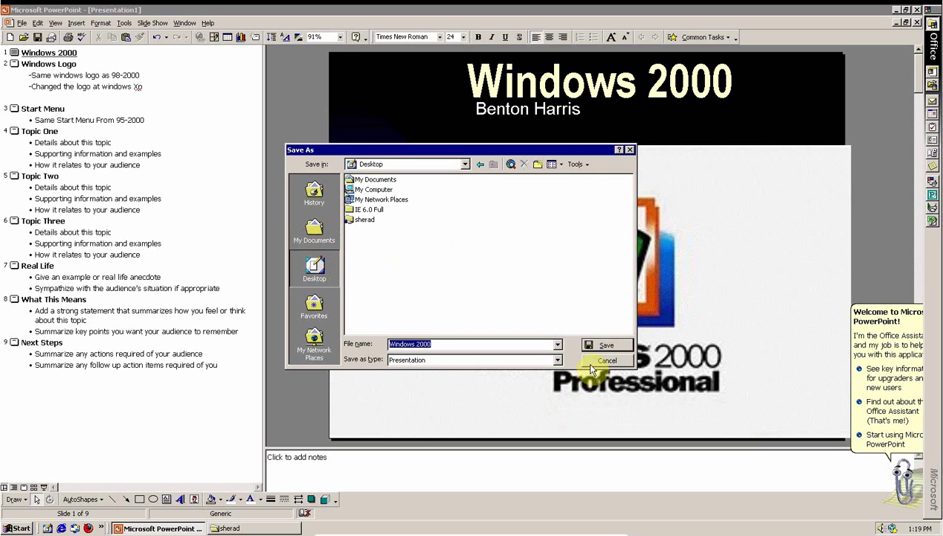
left_click(604, 342)
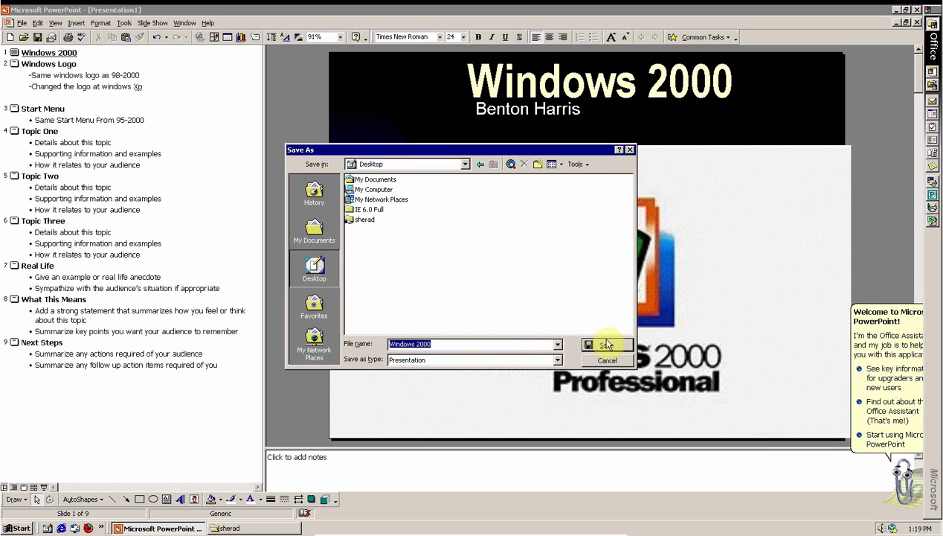
left_click(920, 10)
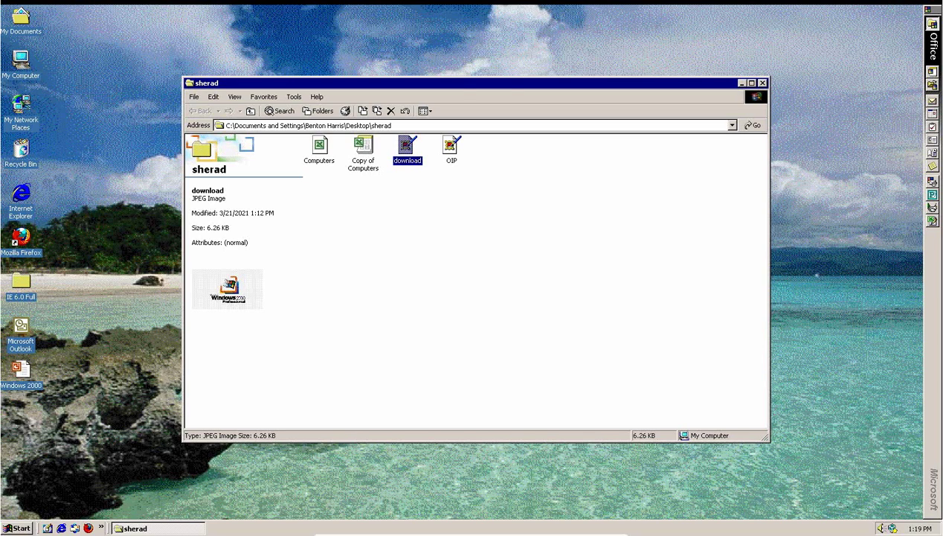
Step: Close the sherad folder window and launch Microsoft Word from the Start menu
key("alt+F4")
key("super")
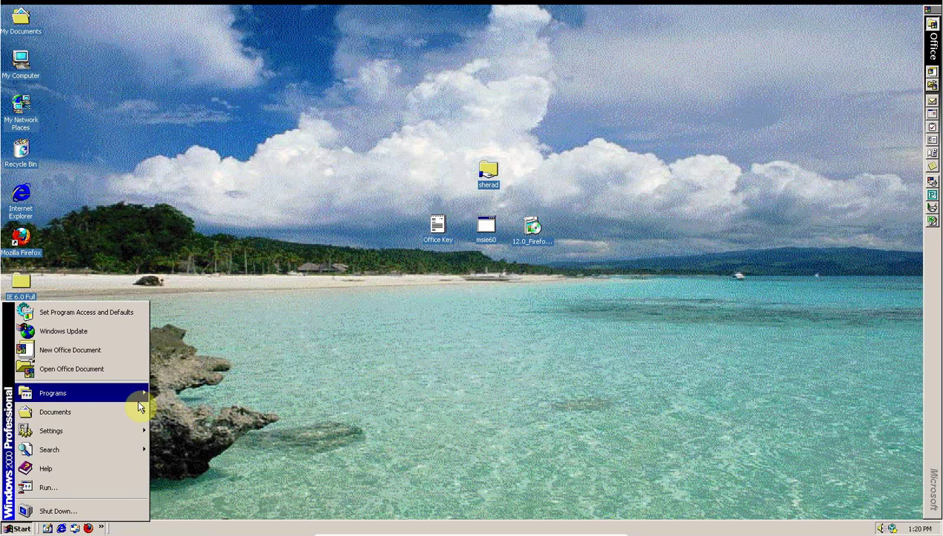
mouse_move(140, 407)
mouse_move(171, 396)
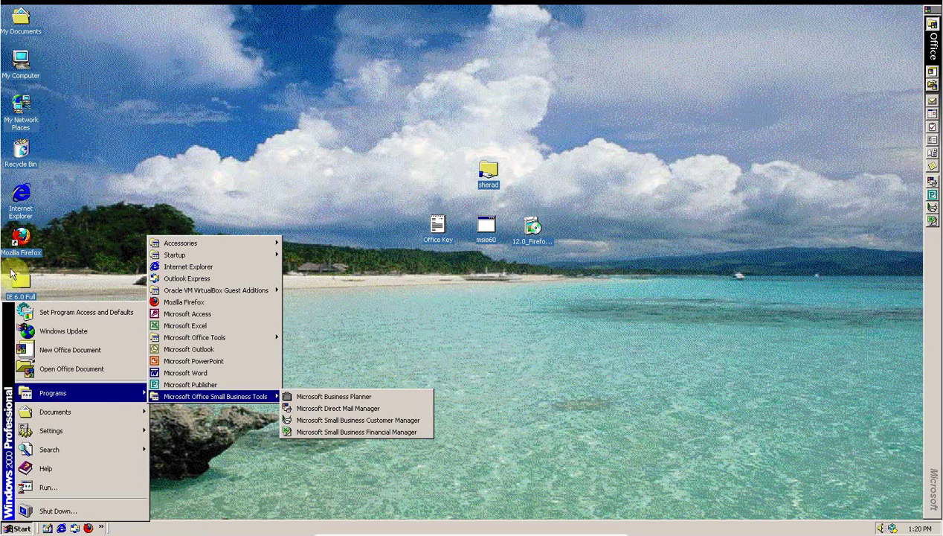
left_click(216, 372)
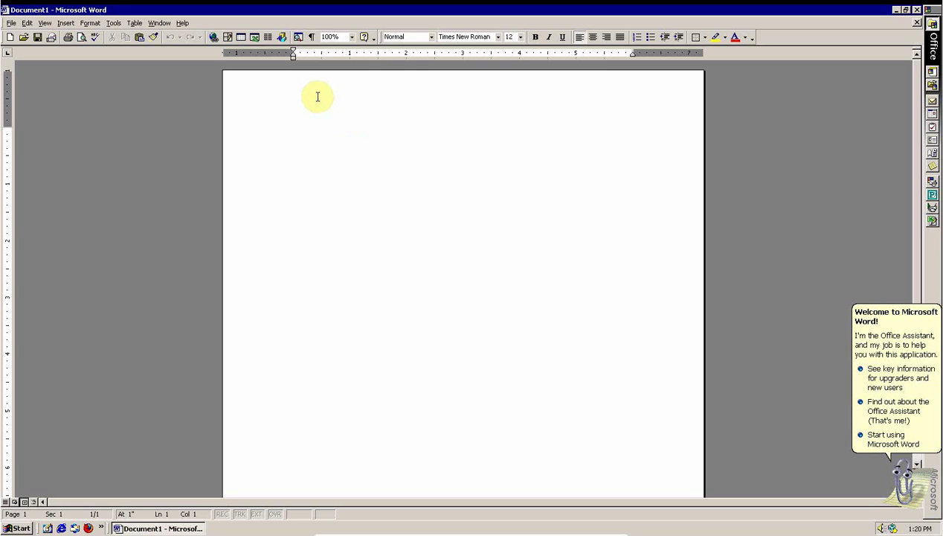
Step: Type 'Hello this is me righting', correcting typos and misspellings with spelling suggestions
type("hell")
type("o this is")
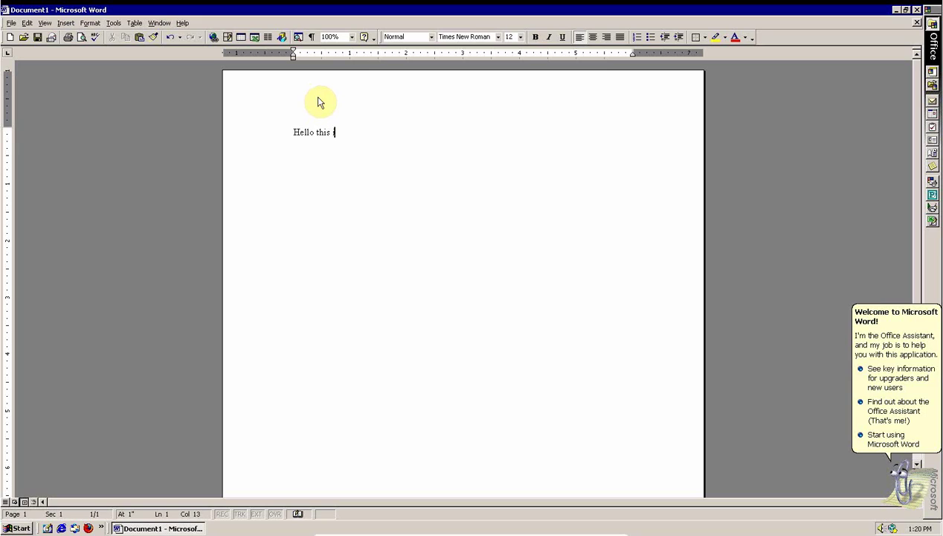
key("BackSpace")
key("BackSpace")
type("me wit")
key("BackSpace")
type("iht")
key("BackSpace")
key("BackSpace")
type("ghting")
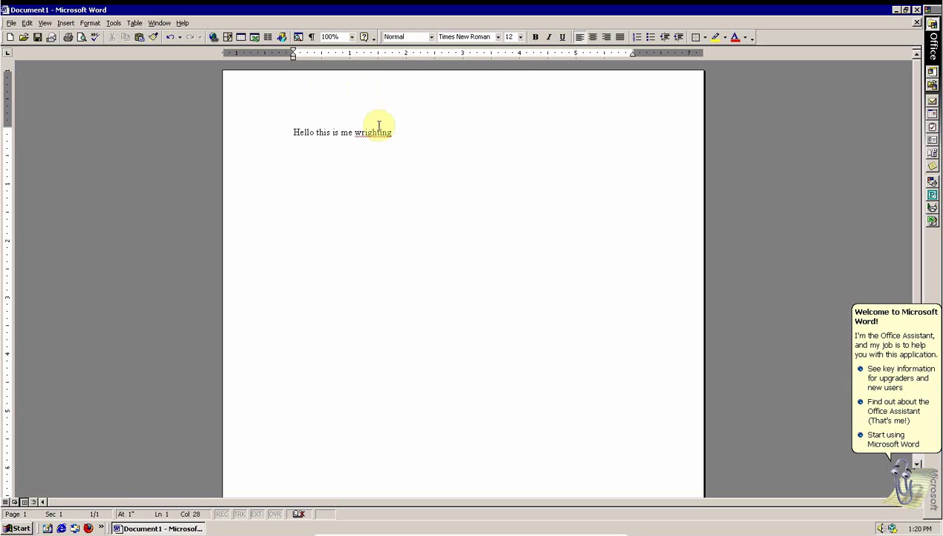
right_click(377, 133)
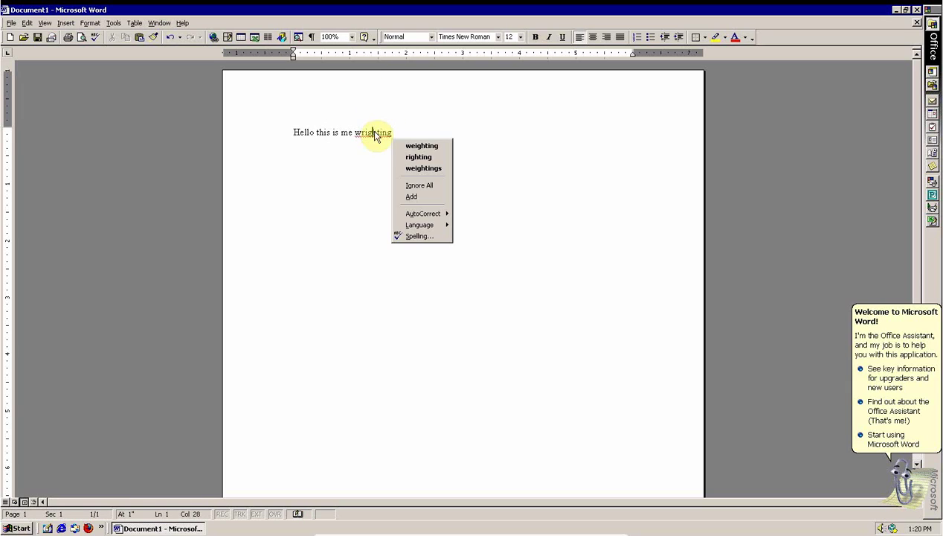
left_click(419, 157)
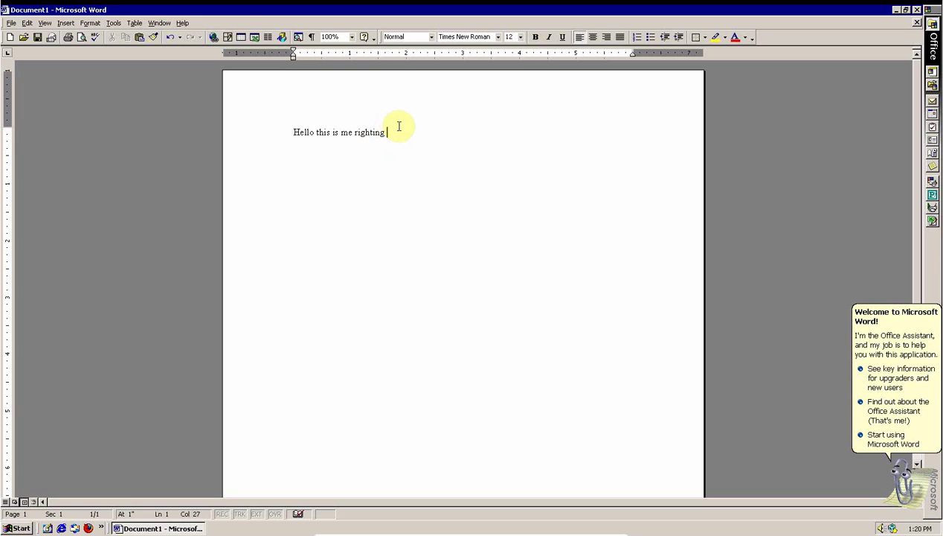
type("ing")
key("BackSpace")
type("tex")
key("BackSpace")
key("Left")
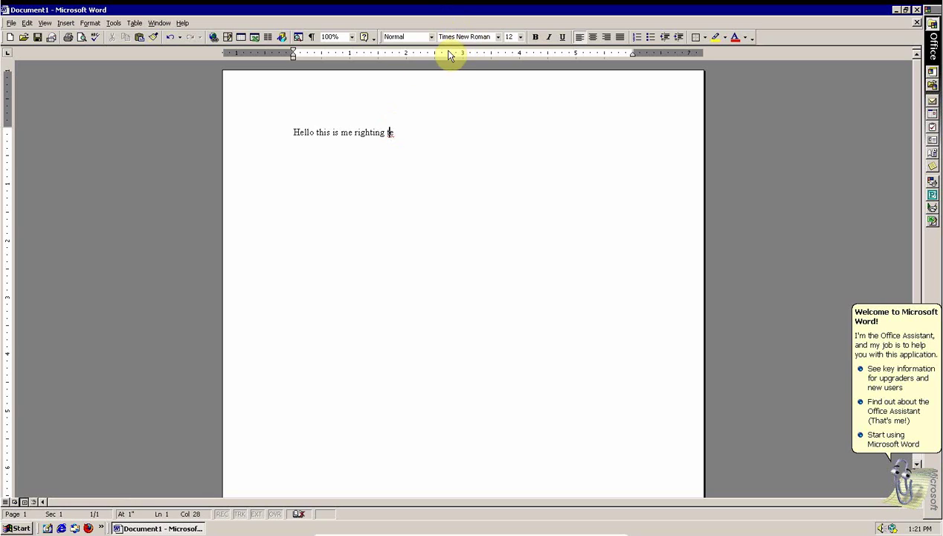
key("shift+F10")
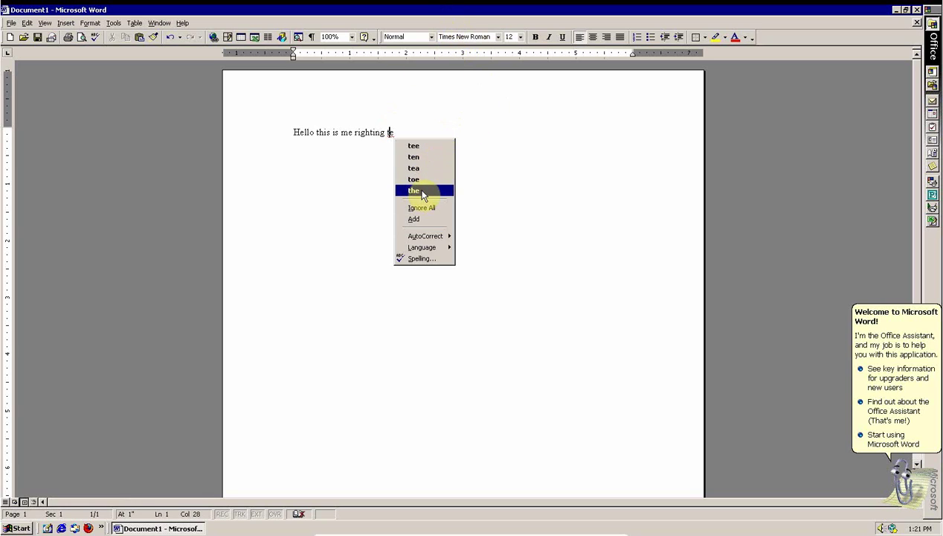
left_click(414, 191)
key("BackSpace")
key("BackSpace")
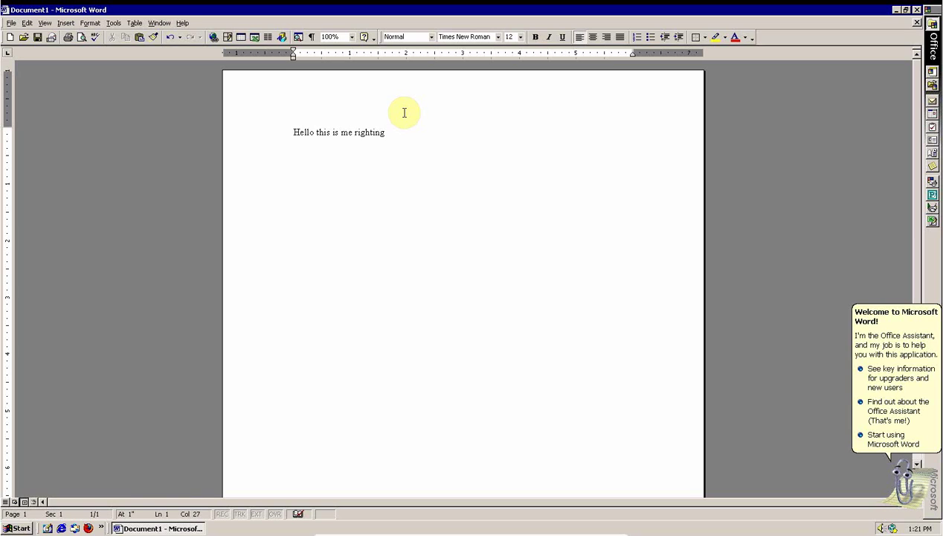
Step: Finish the line with 'is office 2000 on windows 2000' and start an empty line below
type("isn'")
key("BackSpace")
key("BackSpace")
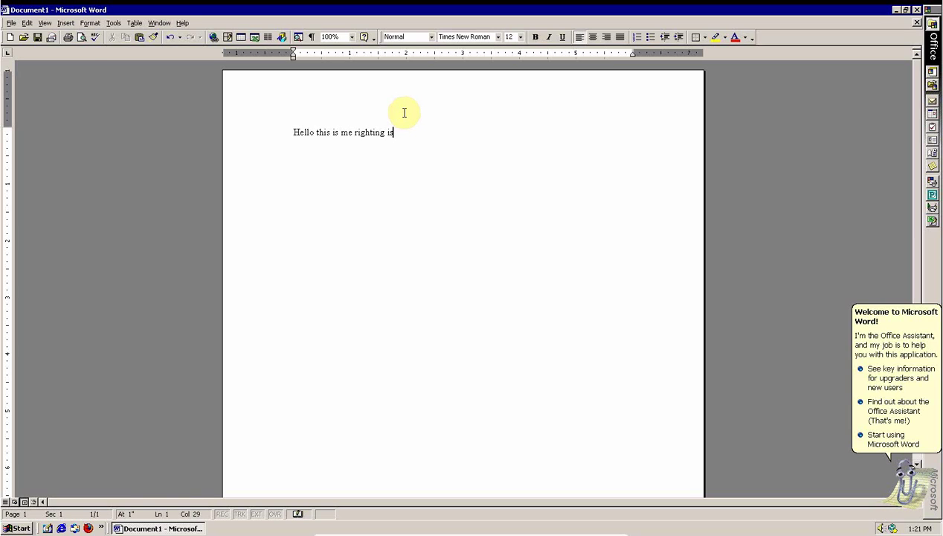
type("pr")
type("office ")
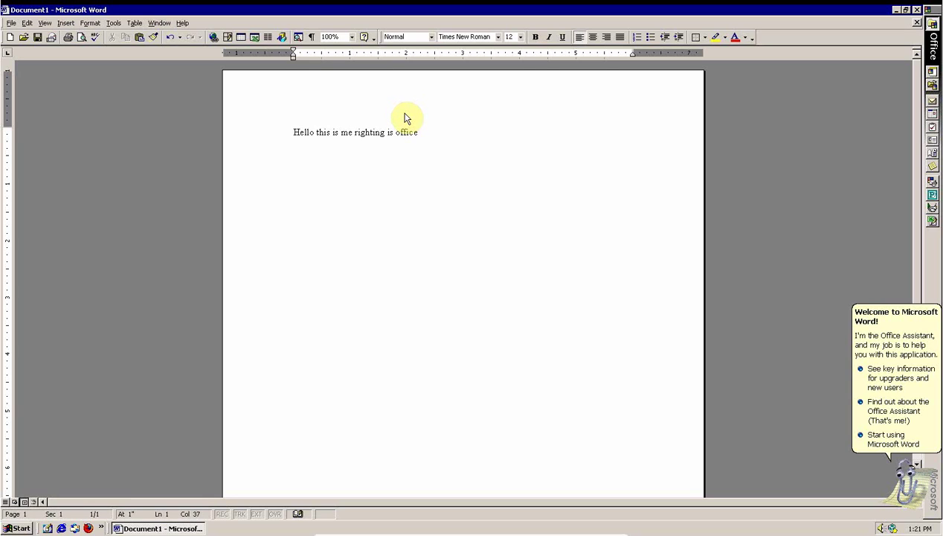
type("2-")
key("BackSpace")
type("000 pm")
key("BackSpace")
key("BackSpace")
type("on t")
type("windows 2000")
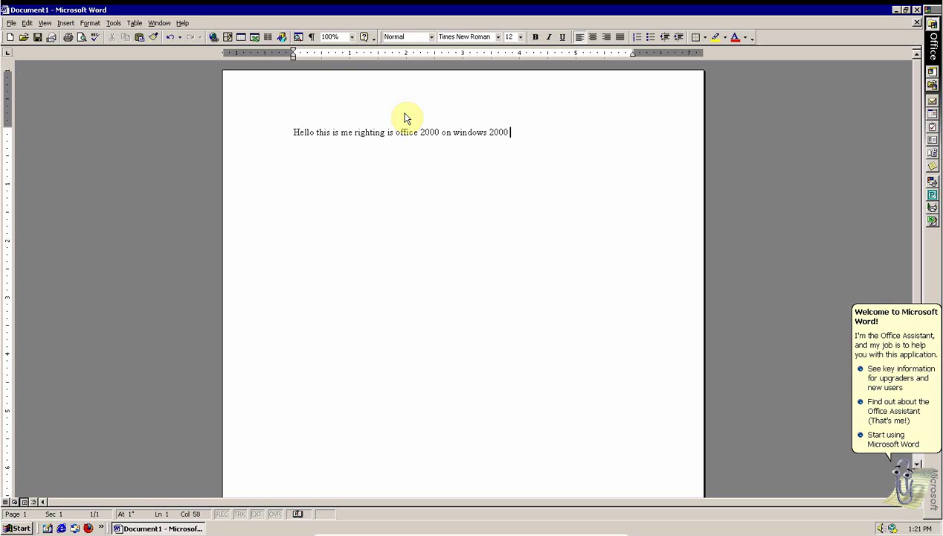
key("Return")
type("I")
key("BackSpace")
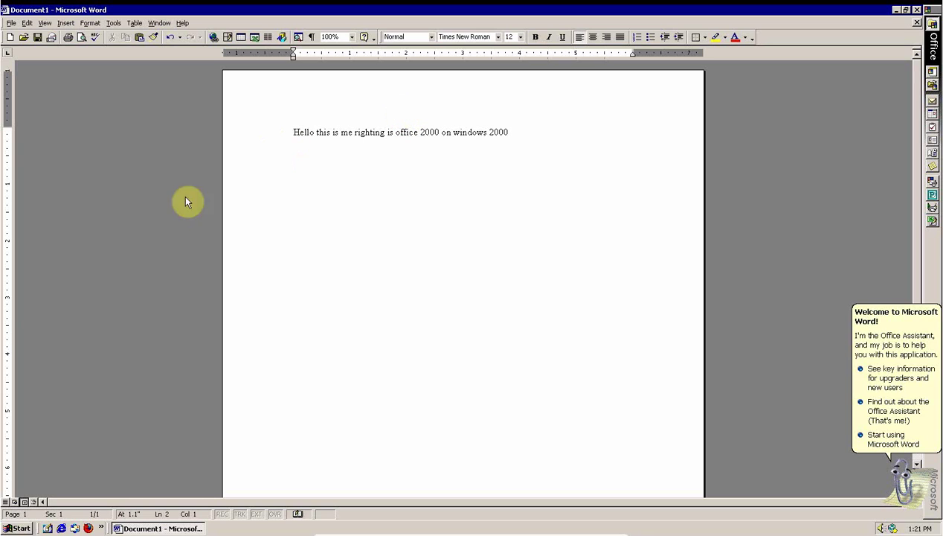
Step: Save the document into the sherad folder on the Desktop under its first-line name
left_click(11, 23)
mouse_move(11, 22)
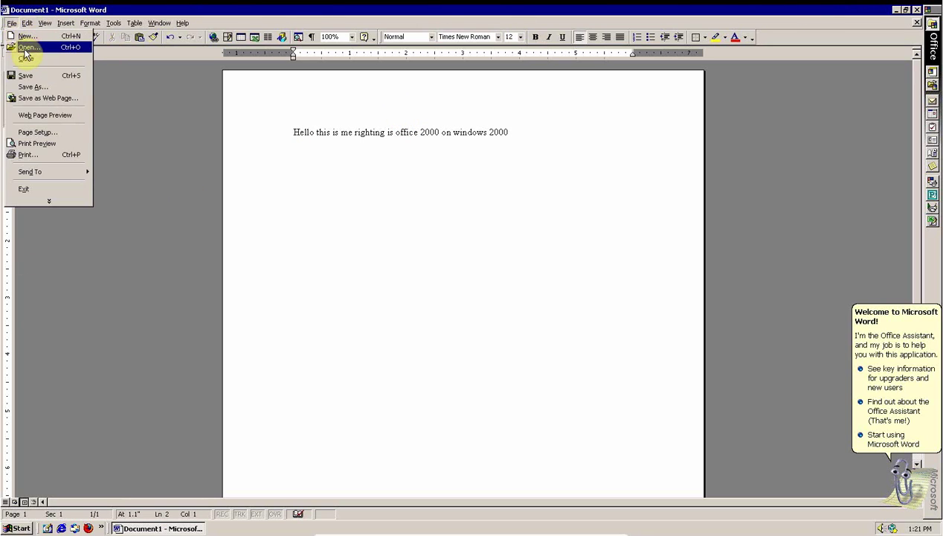
left_click(28, 75)
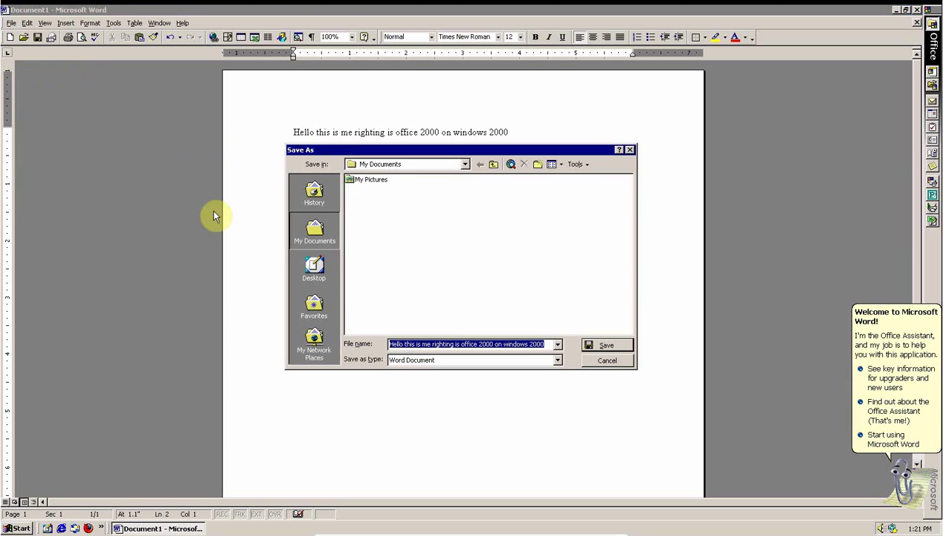
left_click(313, 197)
left_click(314, 269)
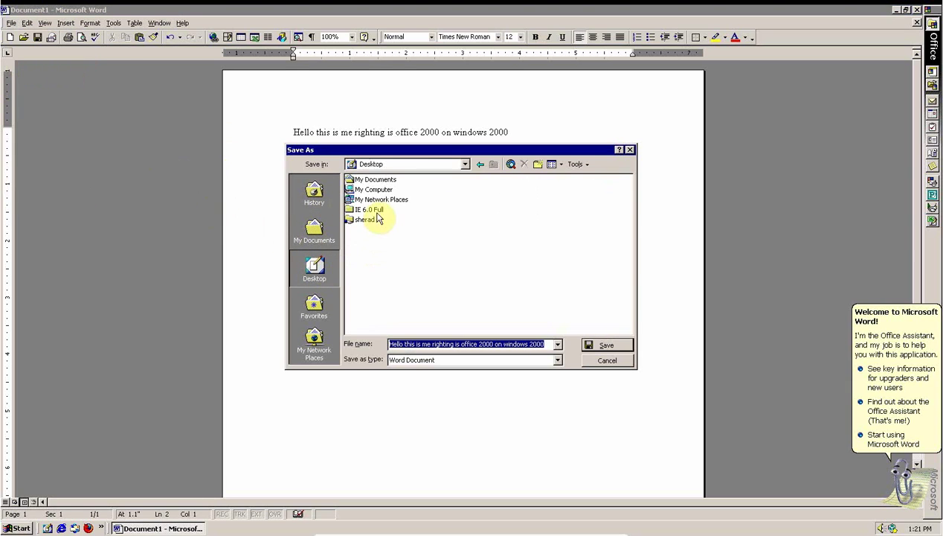
double_click(364, 221)
left_click(607, 345)
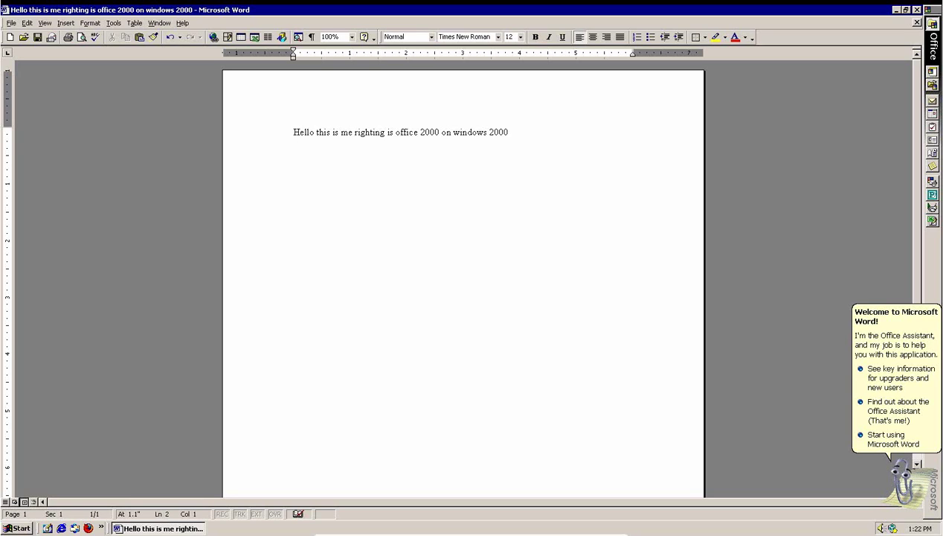
left_click_drag(821, 172, 558, 210)
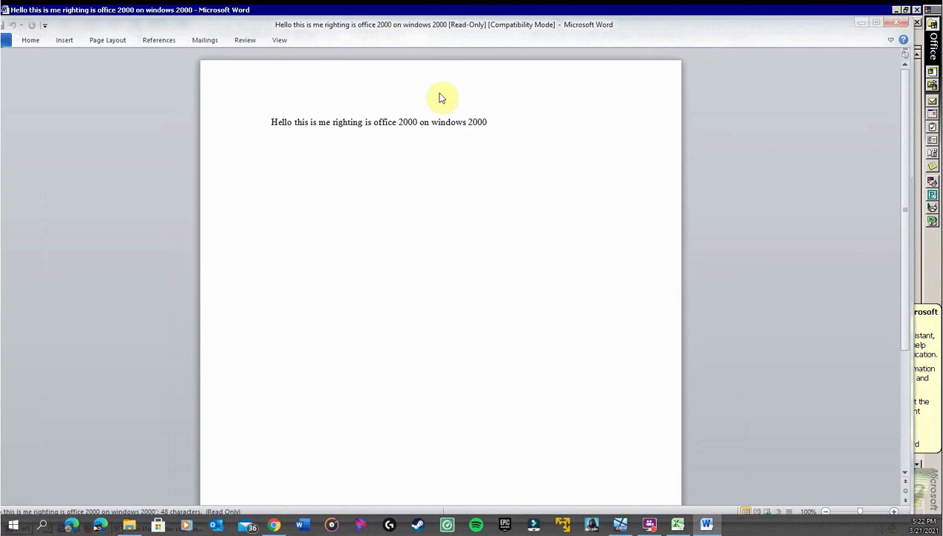
Step: Put the cursor at the end of the line and choose Save As from the read-only bar
left_click(496, 137)
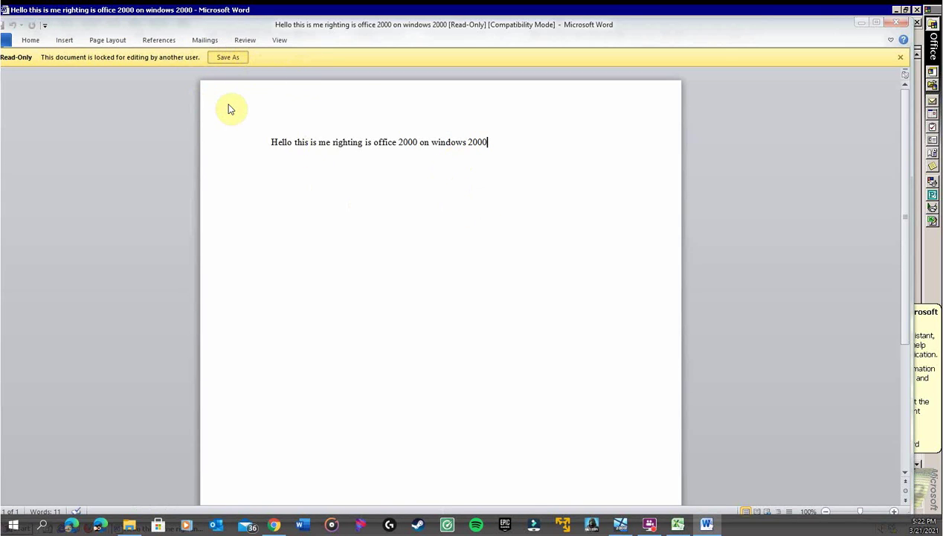
left_click(236, 59)
Step: Save a copy into the shared Windows 2000 folder with ' from windows 10' appended to its name
scroll(56, 157, "up", 2)
scroll(55, 149, "down", 10)
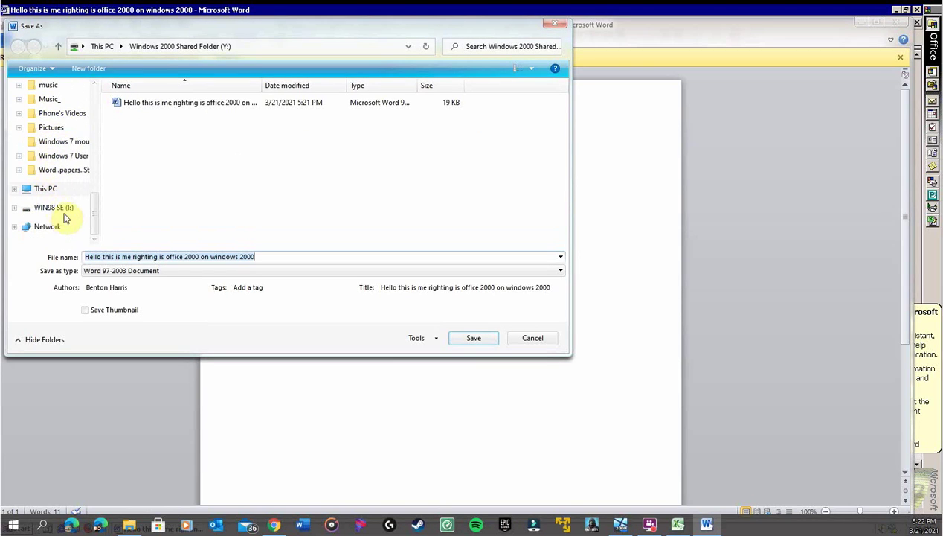
scroll(64, 186, "up", 3)
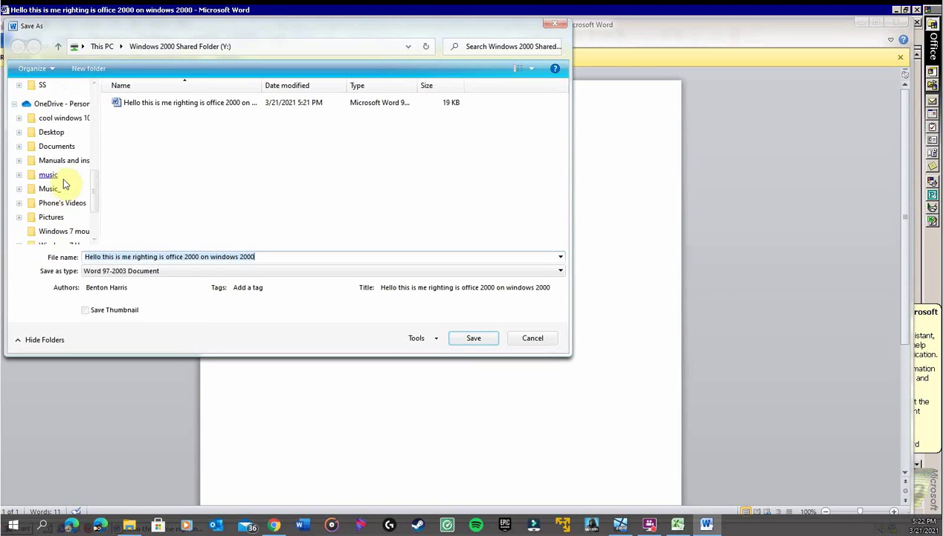
scroll(46, 121, "up", 8)
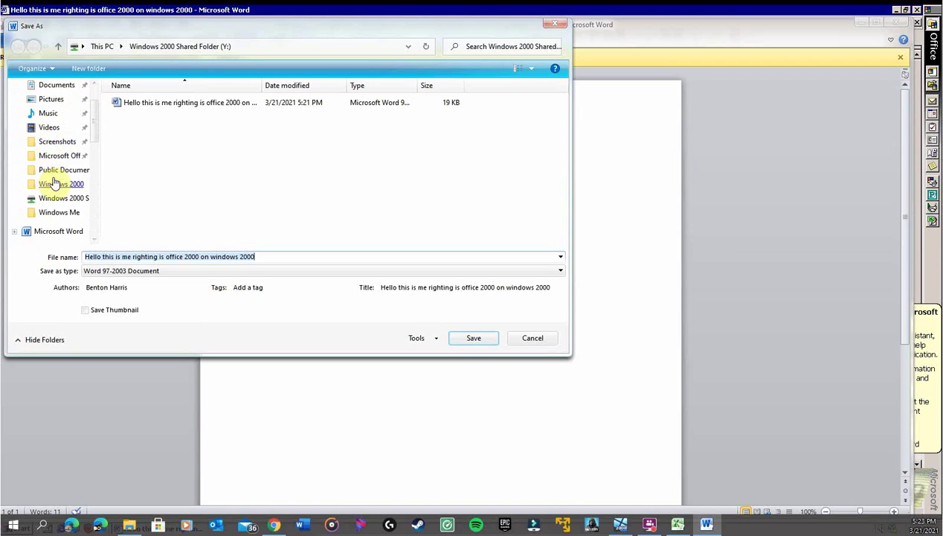
scroll(54, 177, "down", 6)
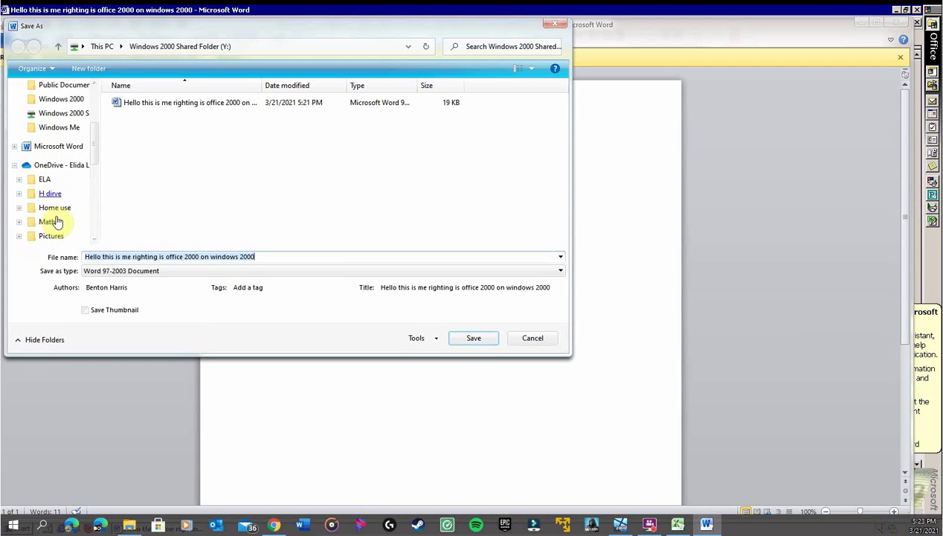
scroll(59, 223, "down", 5)
scroll(60, 217, "up", 3)
scroll(59, 217, "up", 5)
left_click(63, 226)
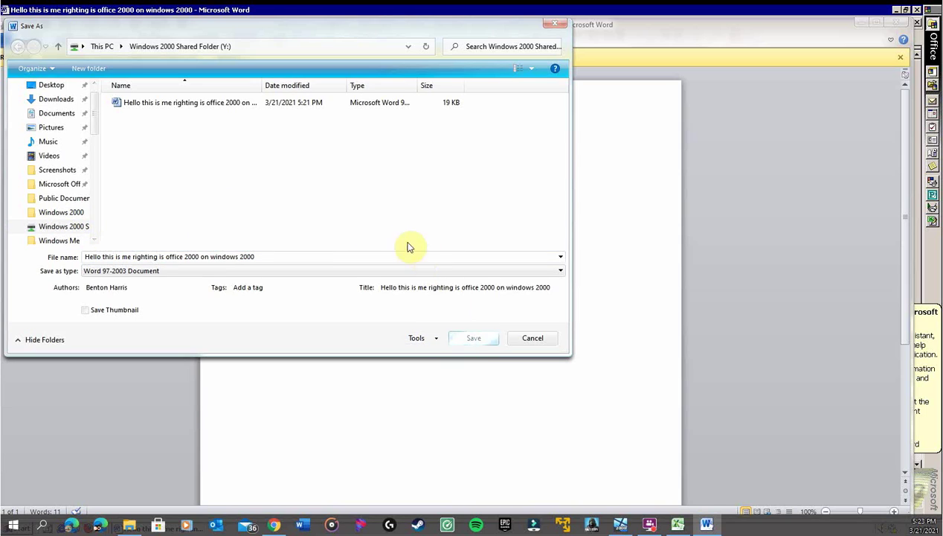
left_click(321, 256)
key("End")
type("from windows 1")
key("Return")
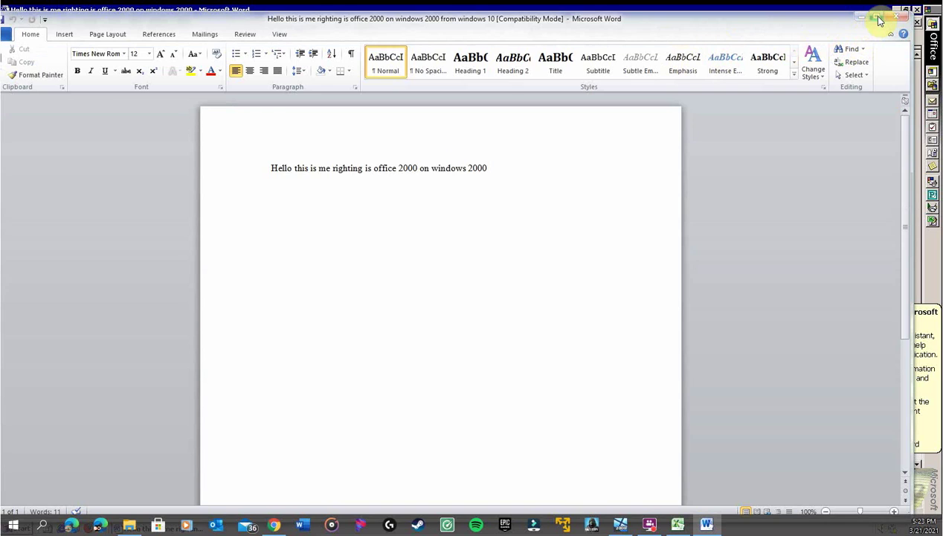
Step: Maximize Word and type 'This is me righting back from office 2010 on an windows 10'
left_click(880, 16)
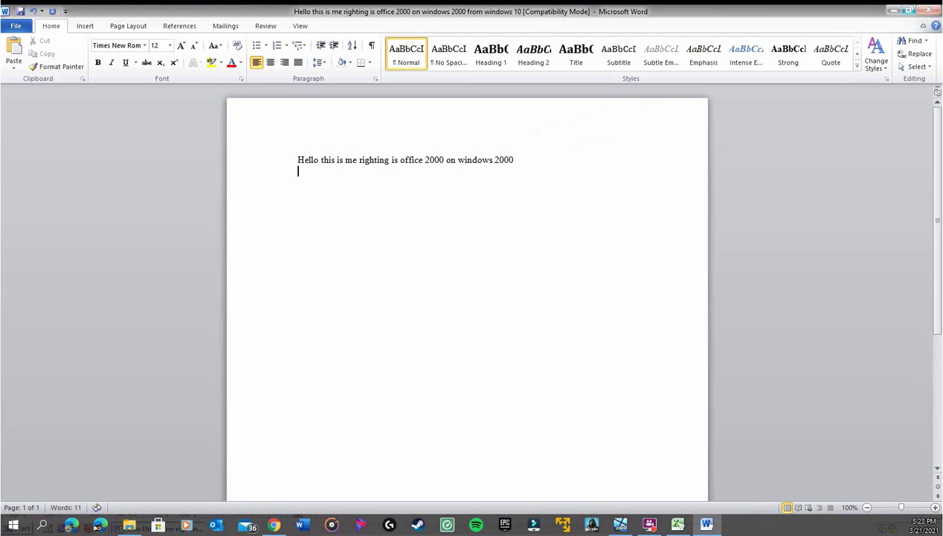
type("This is m")
key("BackSpace")
type("me righting back from off")
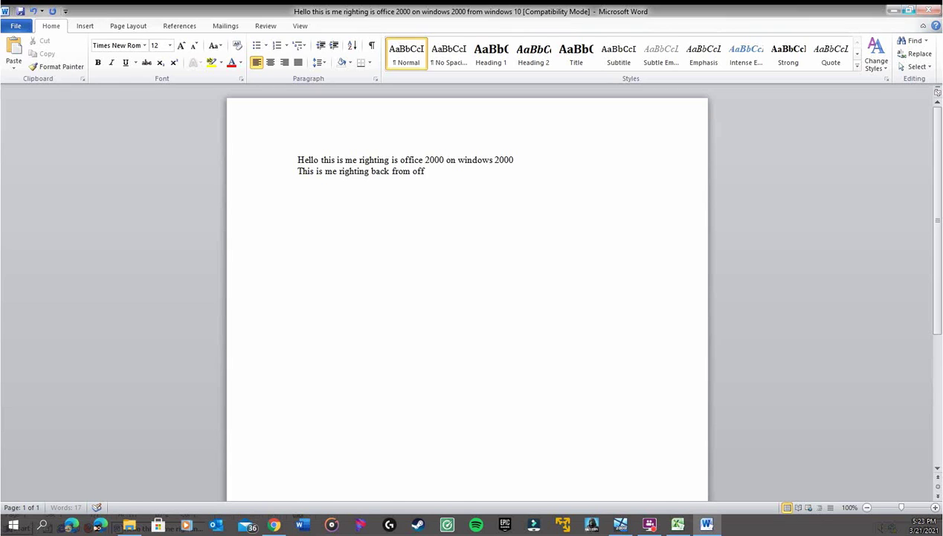
type("ice 2010 on an windows 10")
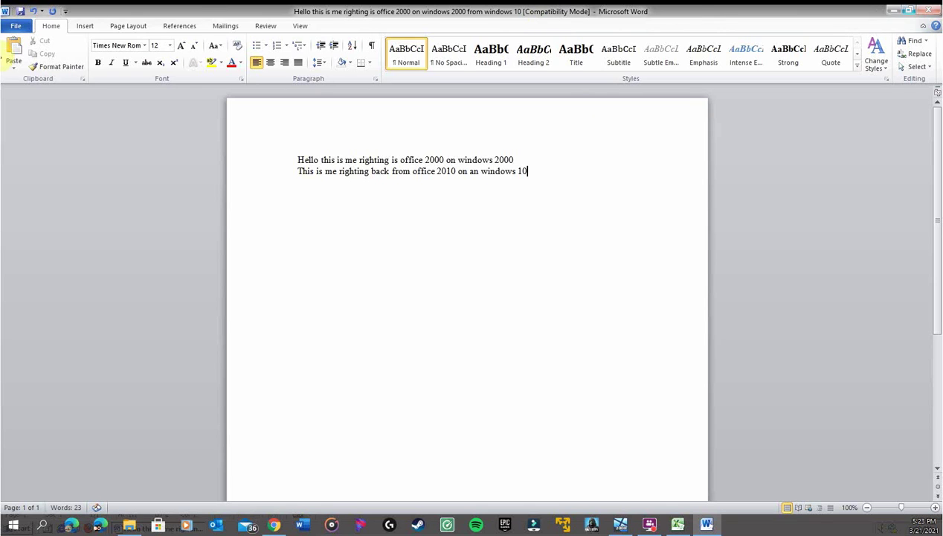
Step: Save the document and minimize the Word 2010 window
left_click(16, 26)
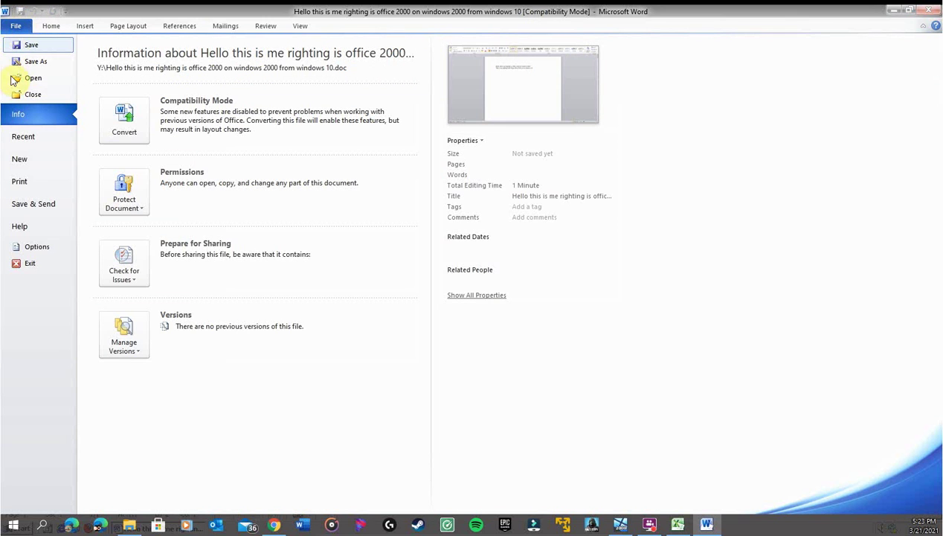
left_click(32, 43)
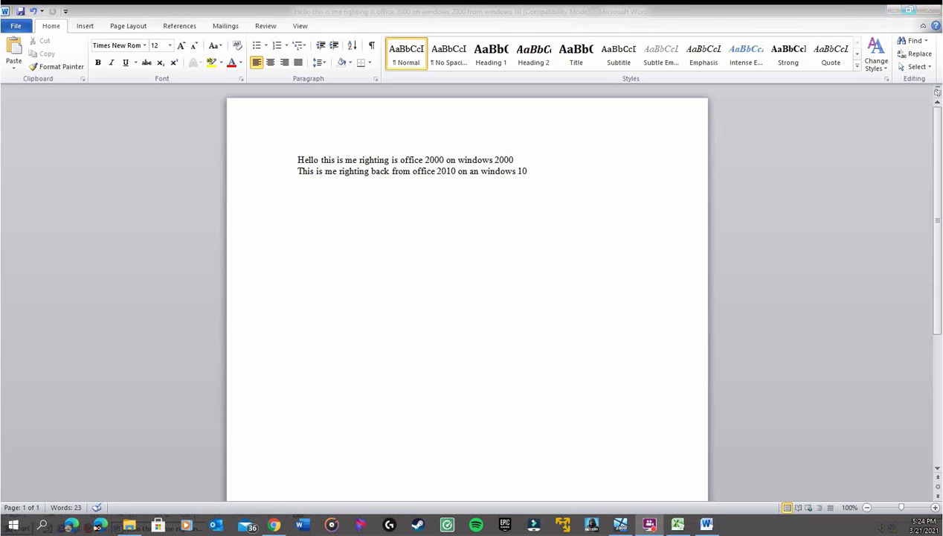
left_click(887, 8)
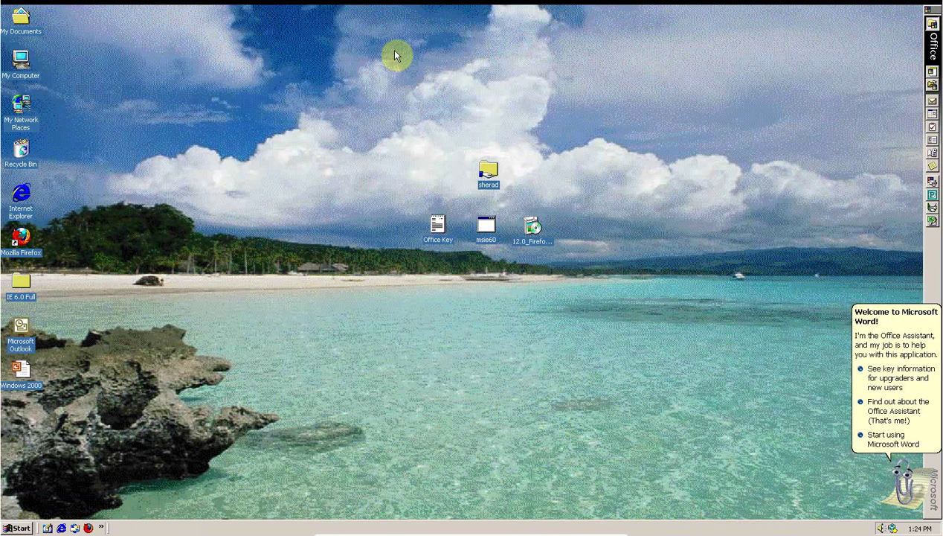
Step: Open the 'from windows 10' copy from the sherad folder as read-only
double_click(488, 169)
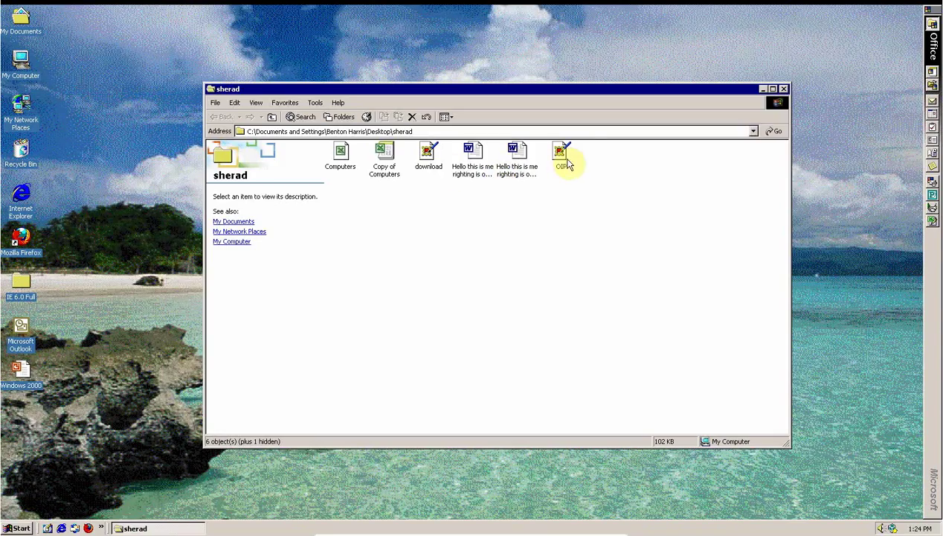
left_click(516, 153)
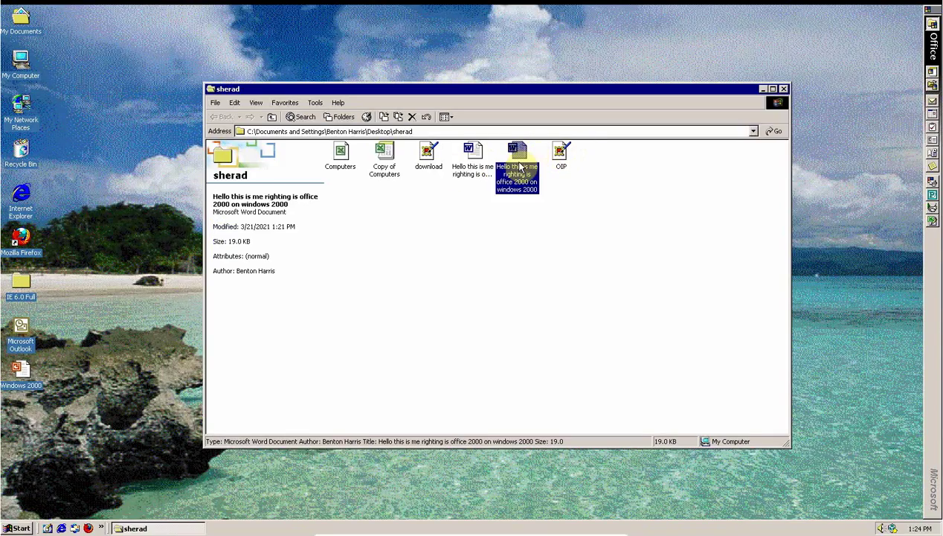
double_click(455, 171)
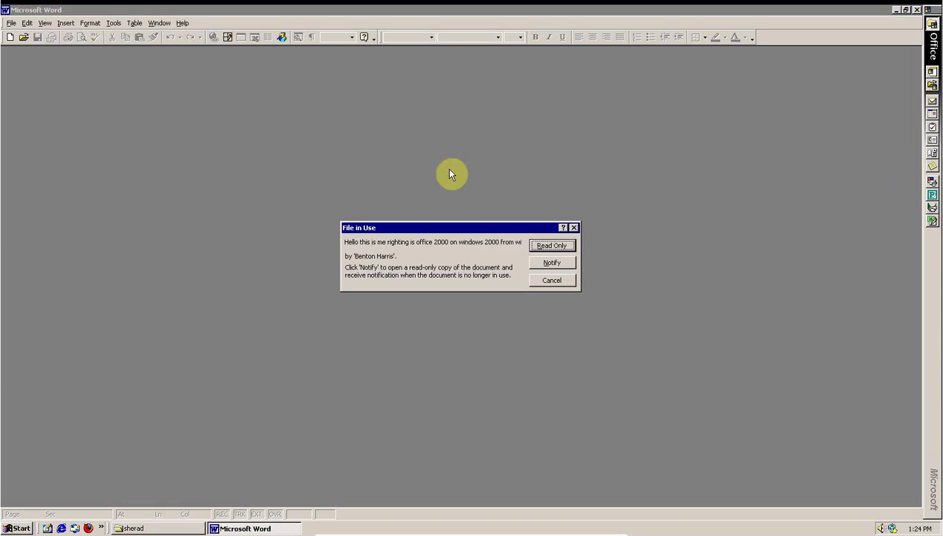
left_click(552, 245)
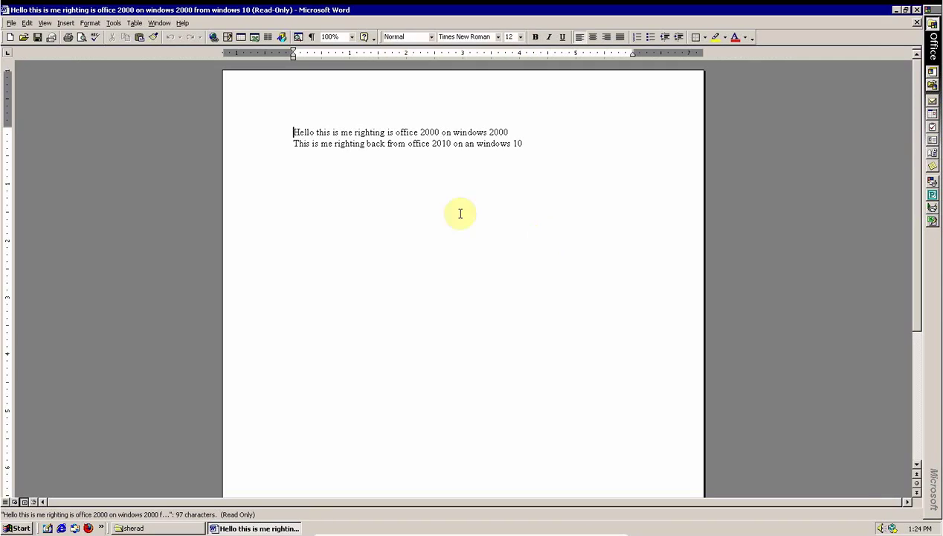
Step: Type the third line 'This is me again righting on office 2000 on a windows 2000'
left_click(524, 151)
type("ksajdlkajd")
key("BackSpace")
key("BackSpace")
key("BackSpace")
key("BackSpace")
key("BackSpace")
key("BackSpace")
key("BackSpace")
key("BackSpace")
key("BackSpace")
key("BackSpace")
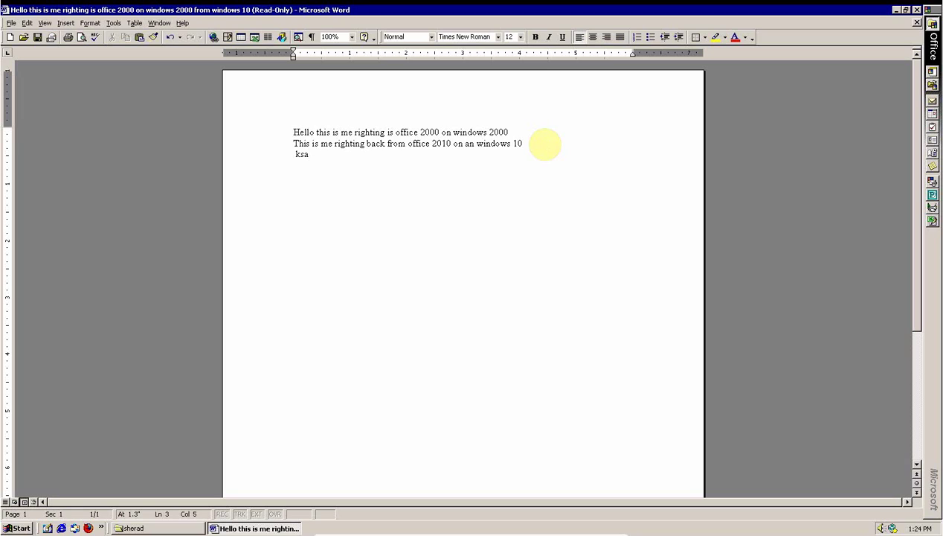
type("This os")
type("is me again rigfh")
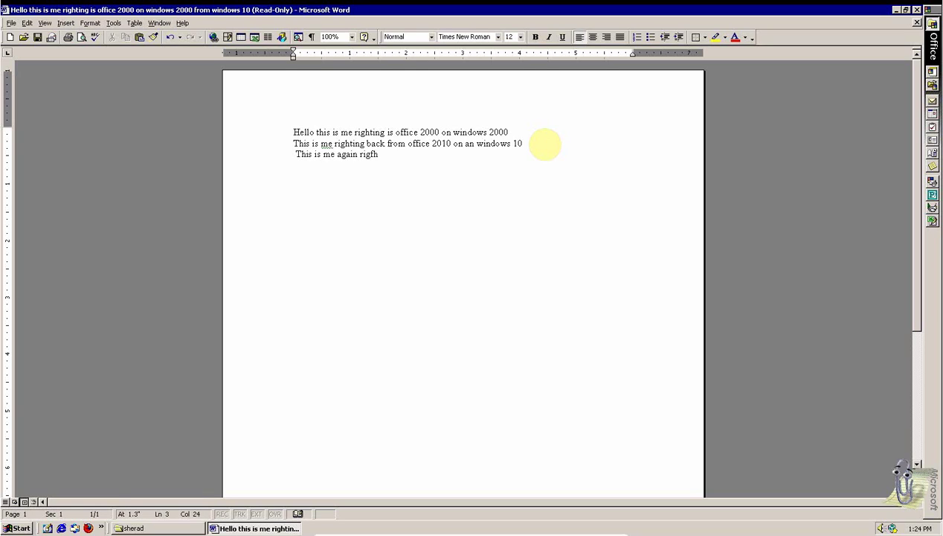
key("BackSpace")
key("BackSpace")
type("hting on office 2000 on a windows")
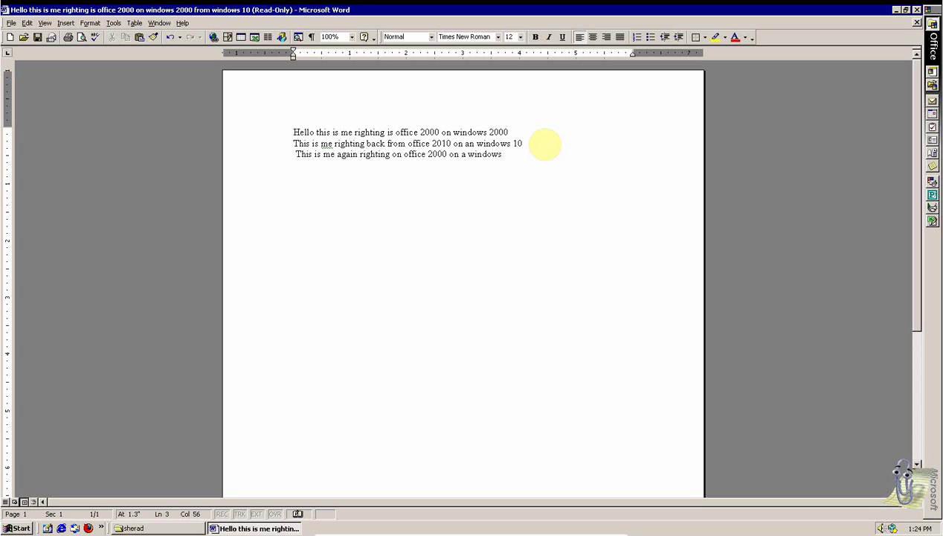
type(" 2000")
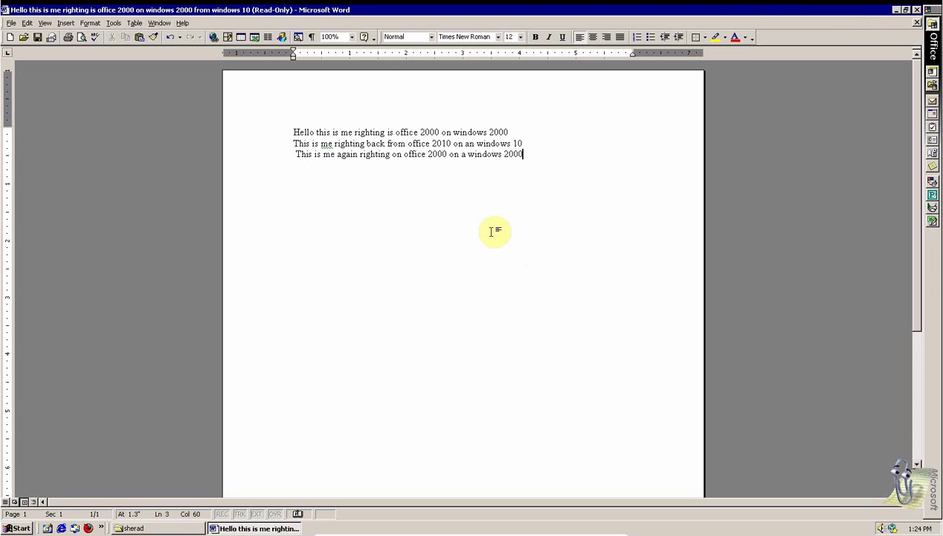
key("Return")
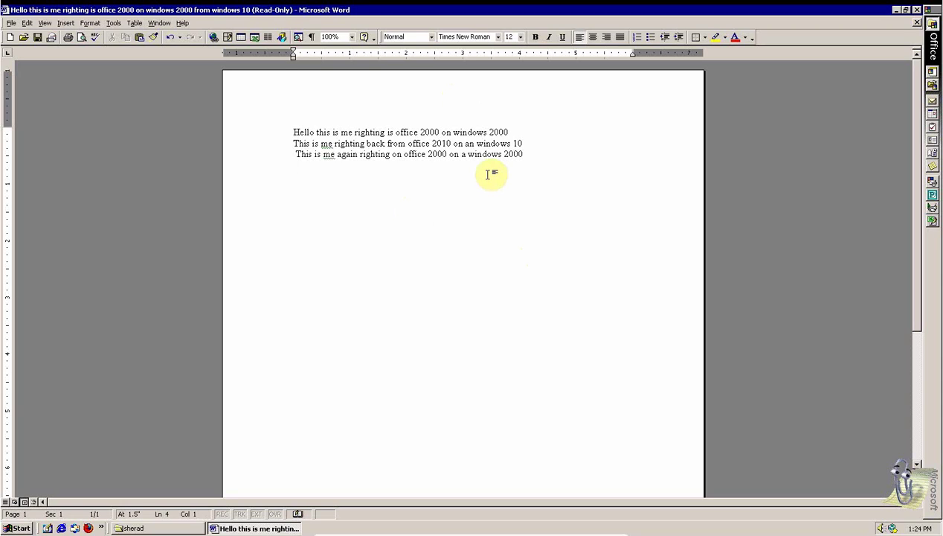
key("BackSpace")
Step: Add the fourth line 'How is the weather out there'
type("Re[")
key("BackSpace")
key("BackSpace")
key("BackSpace")
key("BackSpace")
type("pla")
key("BackSpace")
key("BackSpace")
key("BackSpace")
key("BackSpace")
key("Return")
type("T")
type("How is the w")
type("wather out there")
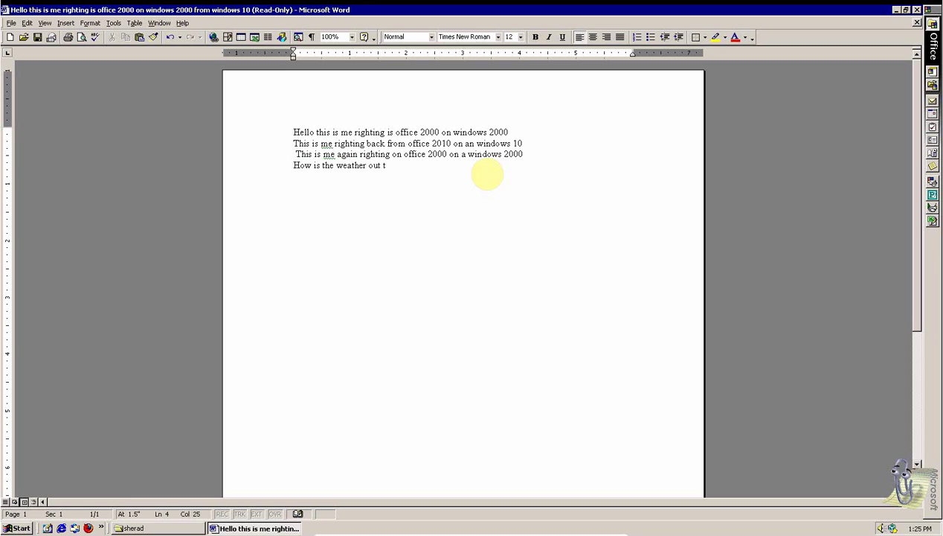
Step: Close Word, agree to save the changes, and name the file 'YOutube doc'
left_click(915, 10)
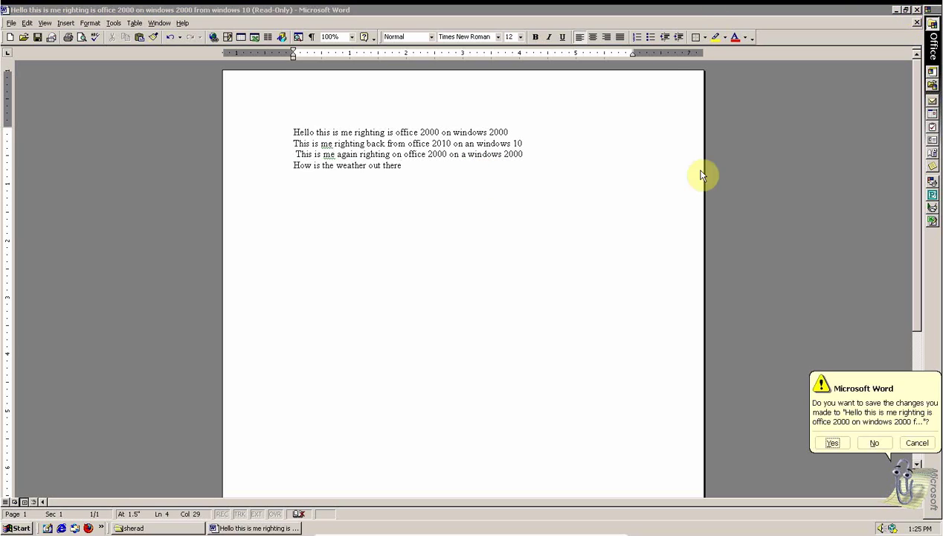
left_click(824, 442)
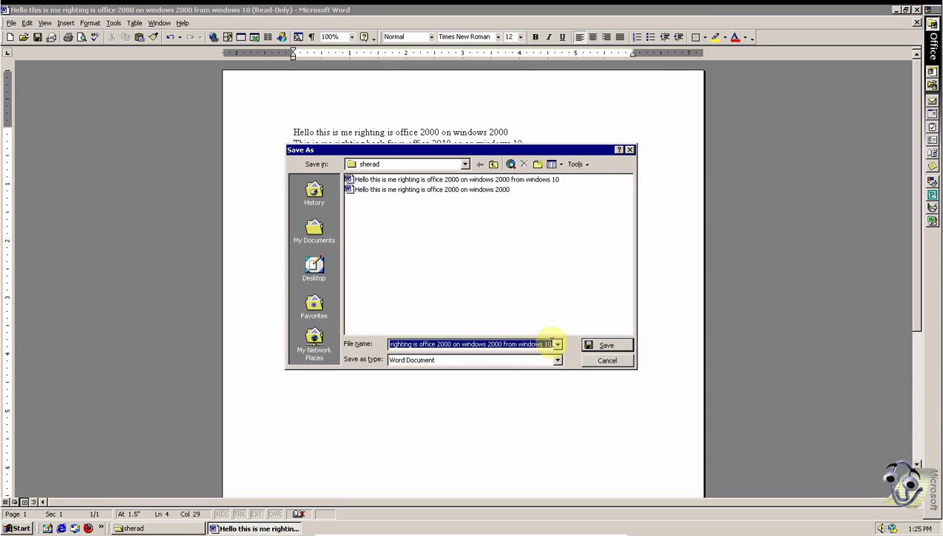
key("BackSpace")
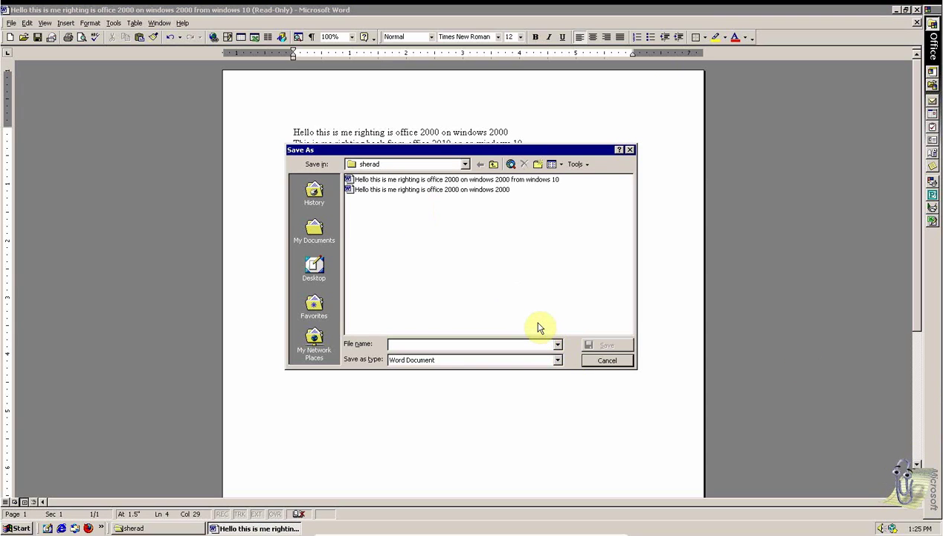
type("the")
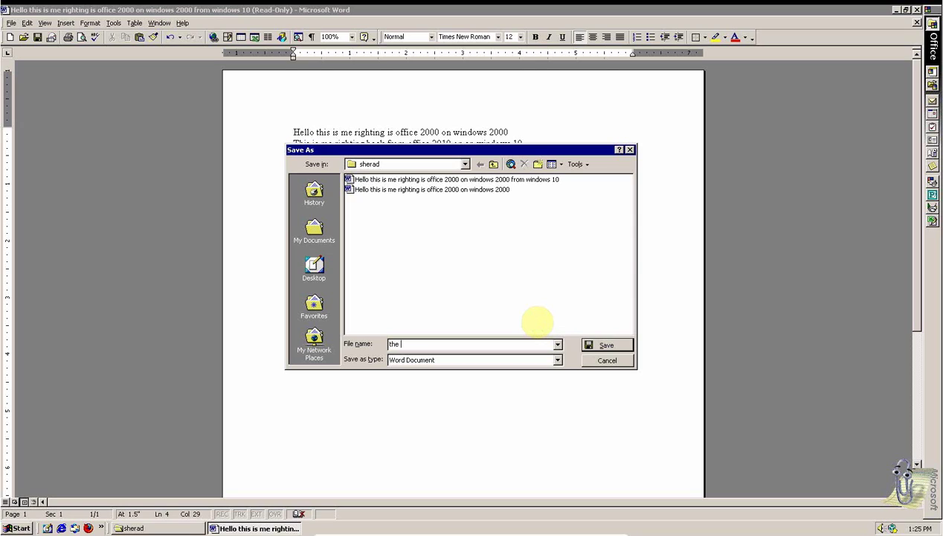
key("BackSpace")
key("BackSpace")
key("BackSpace")
key("BackSpace")
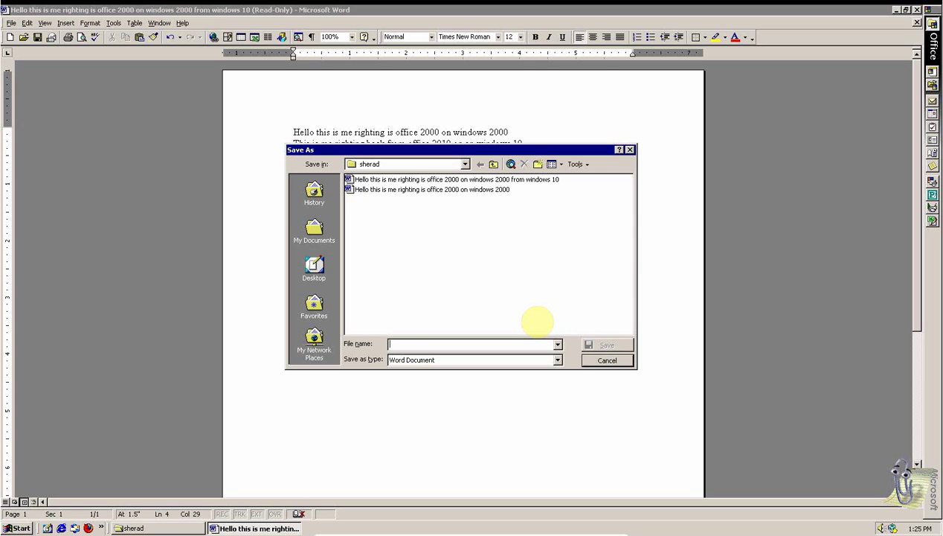
type("YOu")
key("BackSpace")
key("BackSpace")
key("BackSpace")
type("YOutube doc")
key("Return")
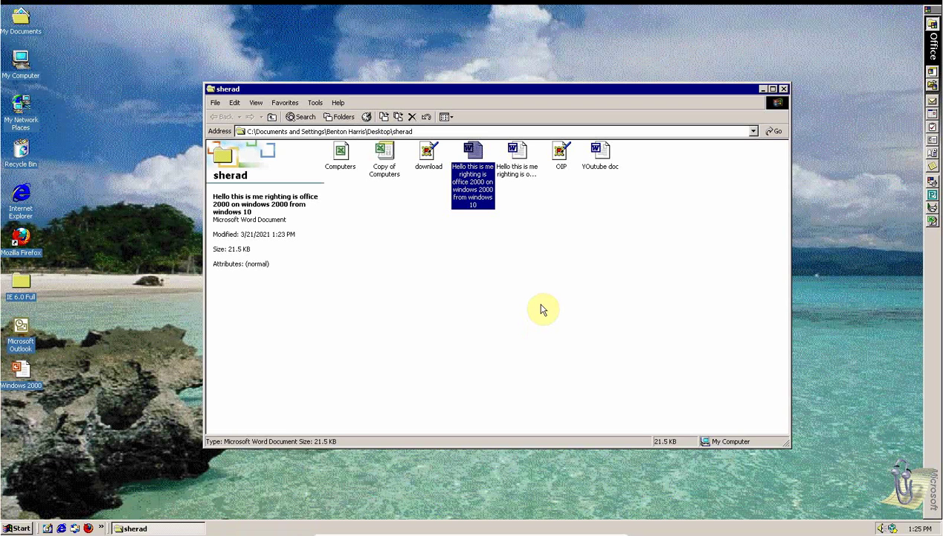
Step: Check the windows 10 copy and YOutube doc, then close Word and the sherad folder
left_click(700, 181)
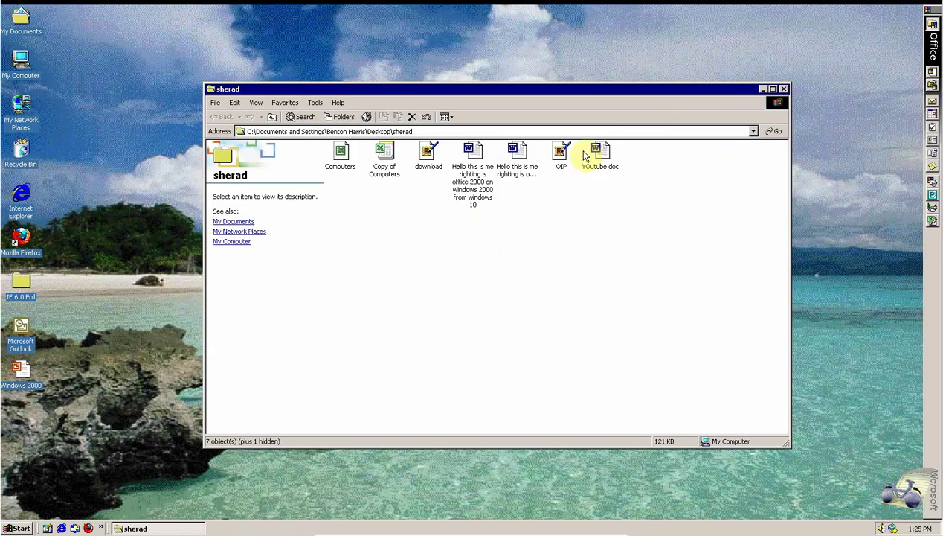
double_click(478, 167)
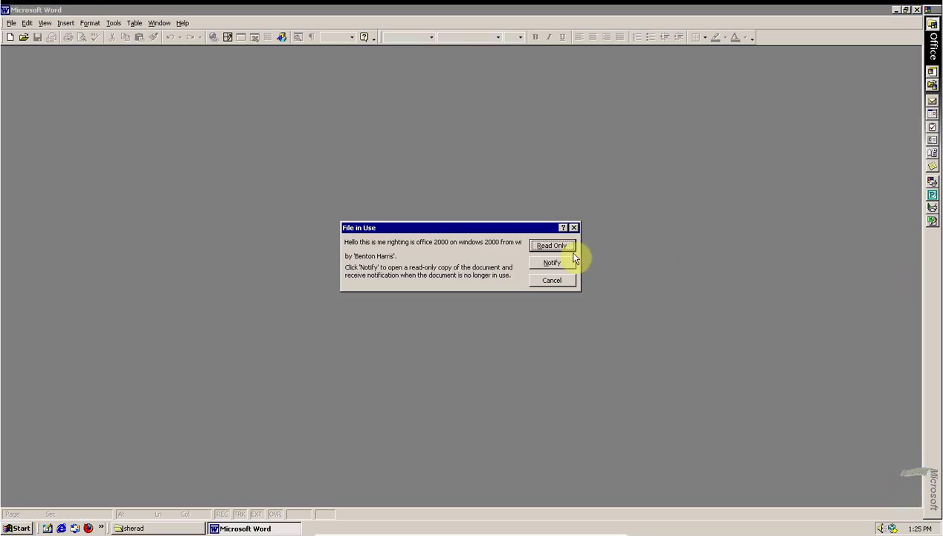
left_click(569, 250)
left_click(917, 10)
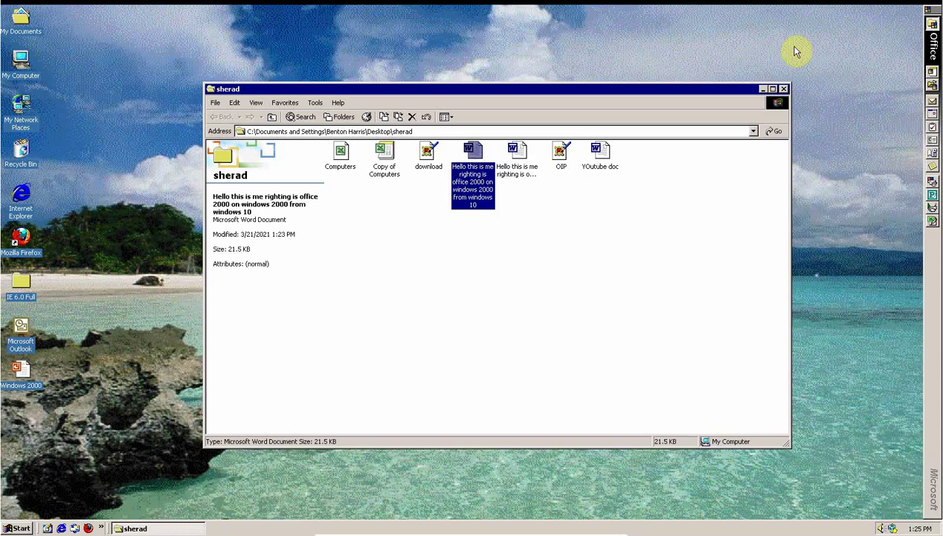
double_click(596, 166)
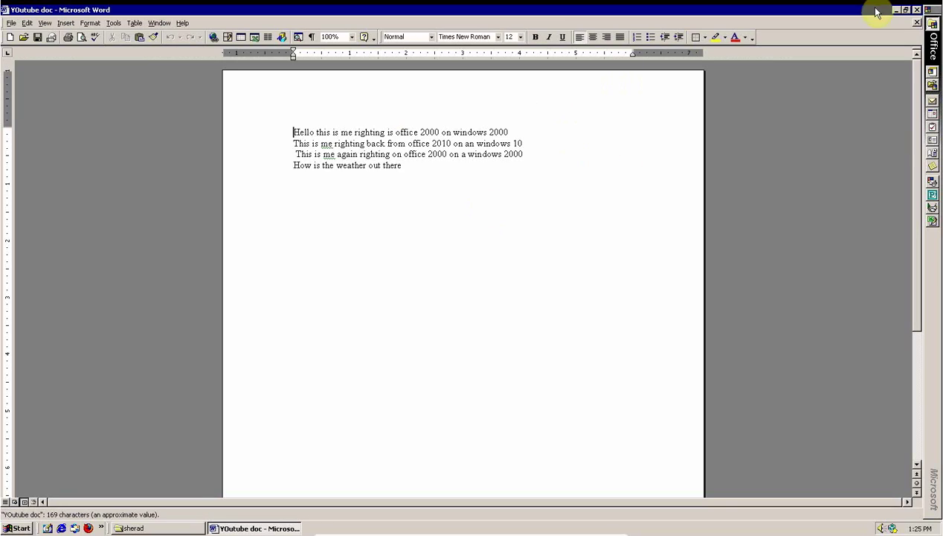
left_click(917, 10)
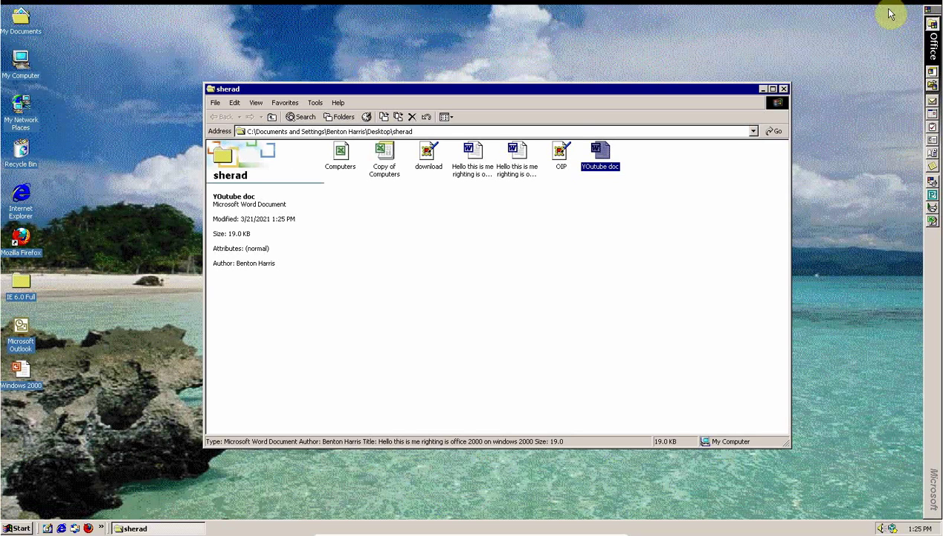
left_click(783, 89)
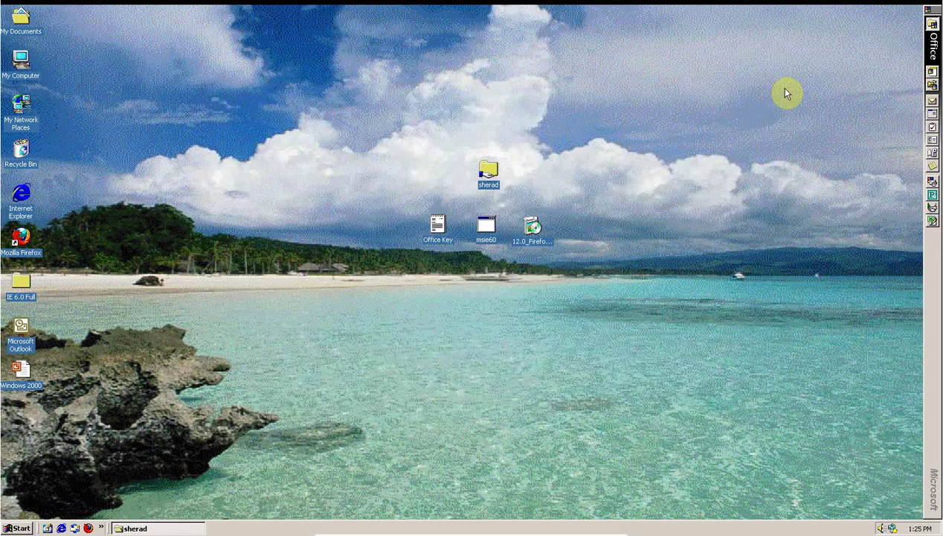
left_click(20, 527)
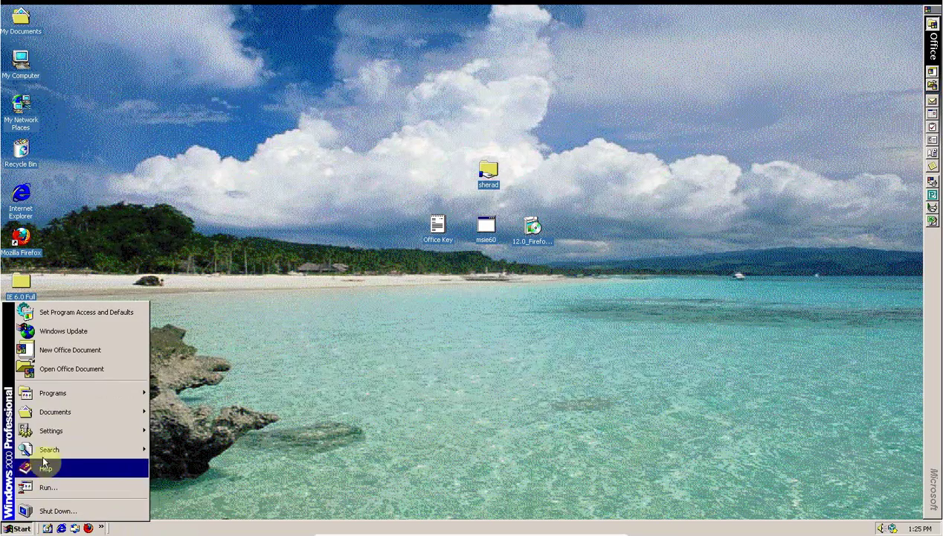
Step: Launch Microsoft Publisher and browse the Quick Publications designs, choosing Accent Box
mouse_move(69, 398)
left_click(229, 384)
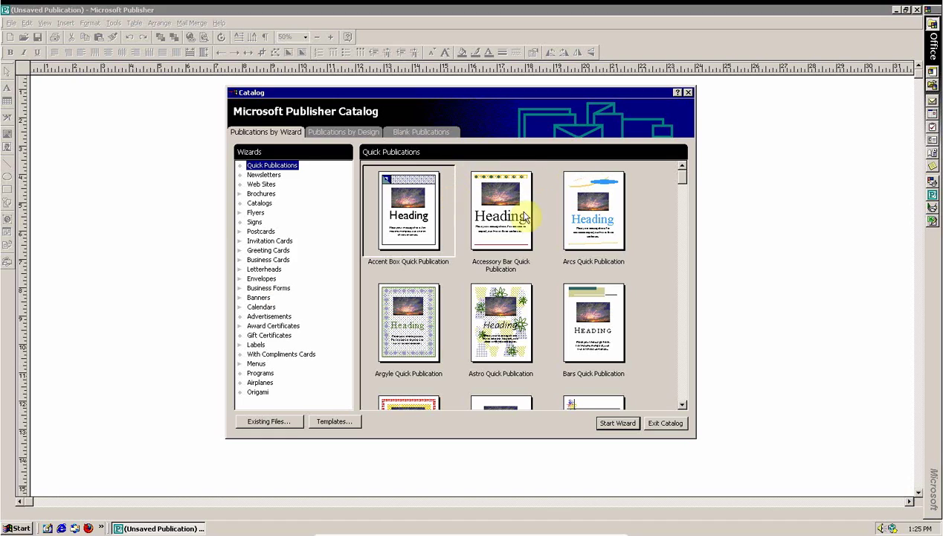
left_click(501, 210)
left_click(629, 223)
left_click(574, 312)
left_click(368, 295)
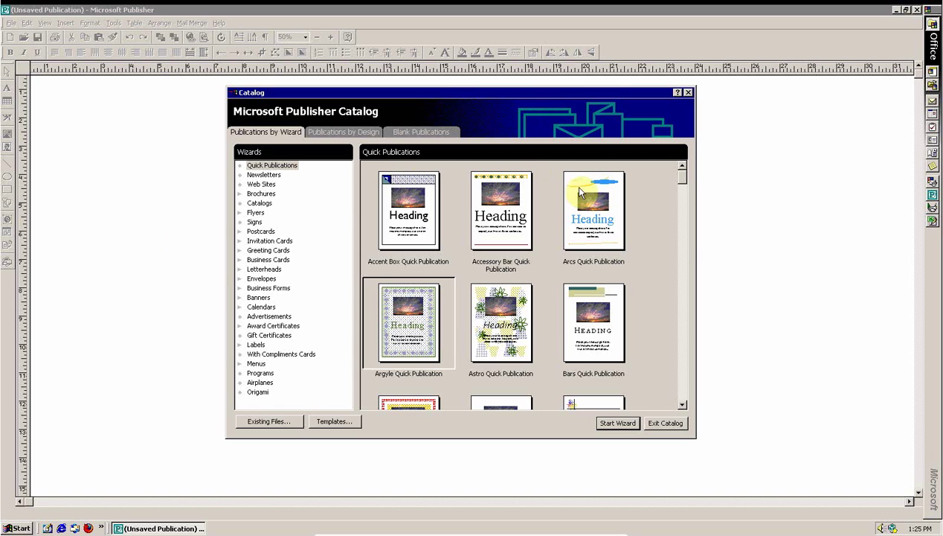
left_click_drag(600, 93, 597, 86)
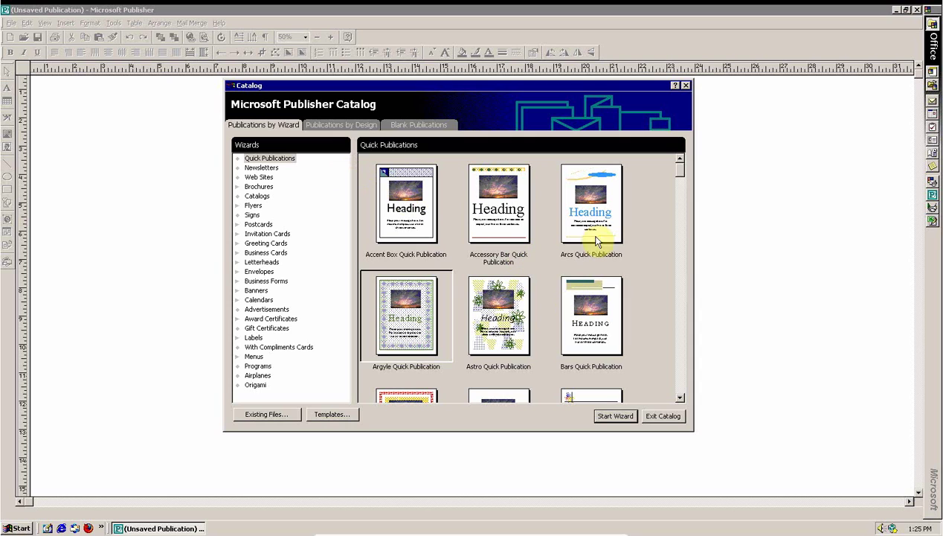
mouse_move(684, 172)
left_mouse_down()
mouse_move(667, 308)
mouse_move(679, 360)
mouse_move(669, 387)
mouse_move(646, 143)
left_mouse_up()
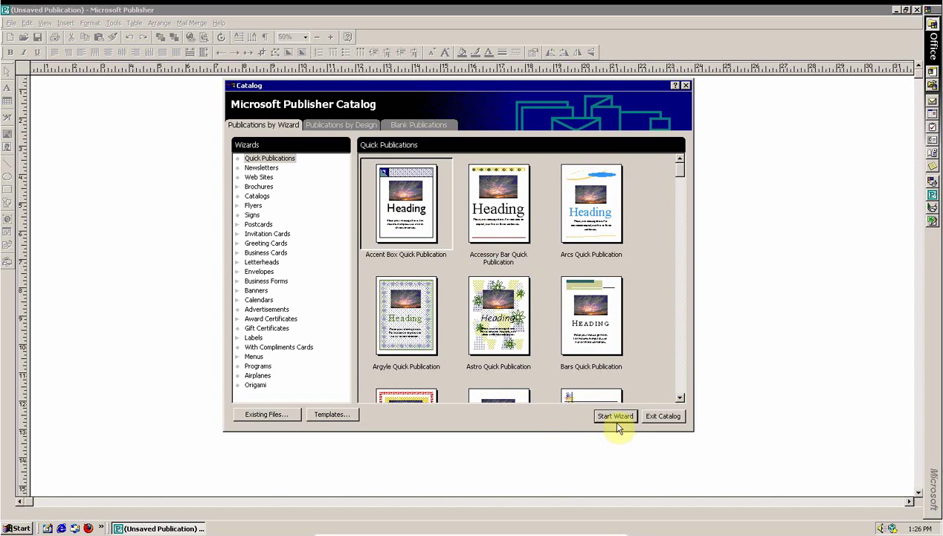
left_click(612, 416)
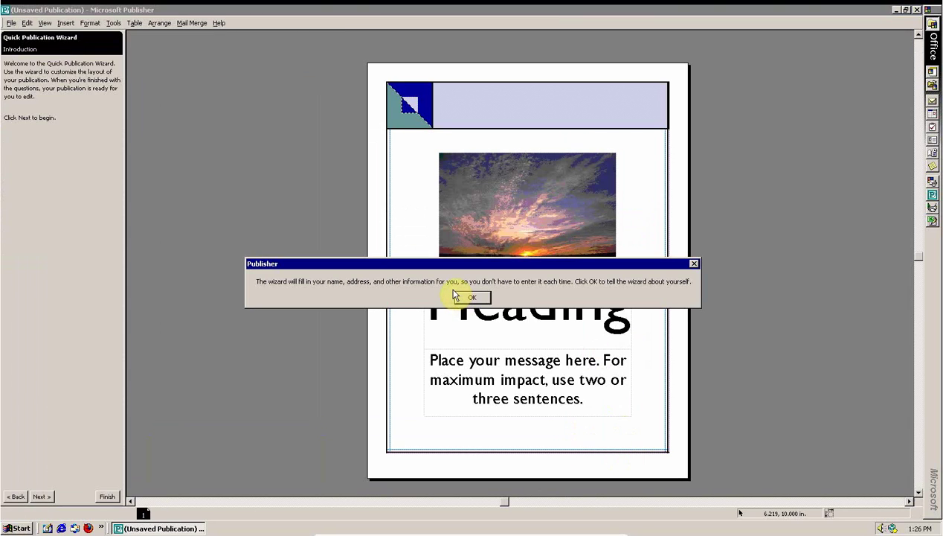
Step: Accept the notice and use the Other Organization personal information set
left_click(466, 296)
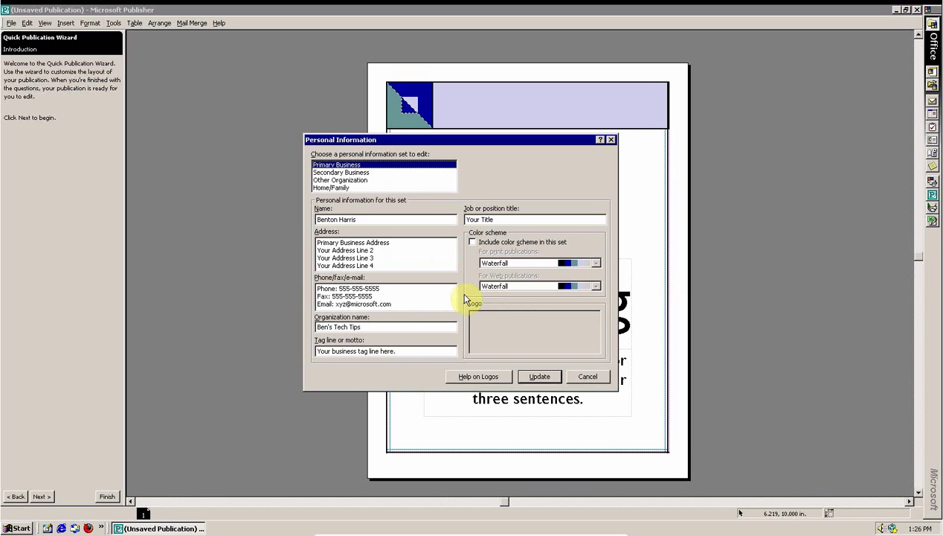
key("Down")
key("Down")
key("Down")
key("Up")
key("Up")
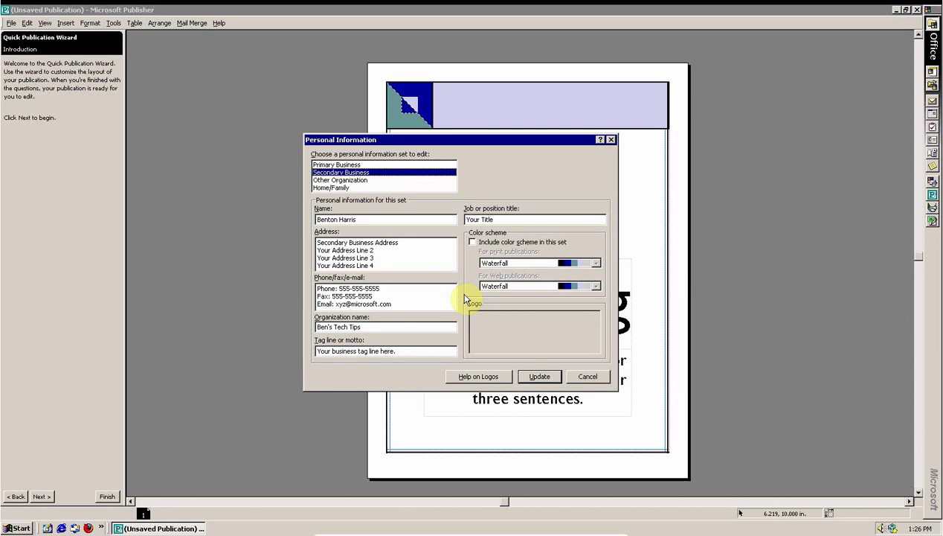
key("Down")
key("Tab")
key("Tab")
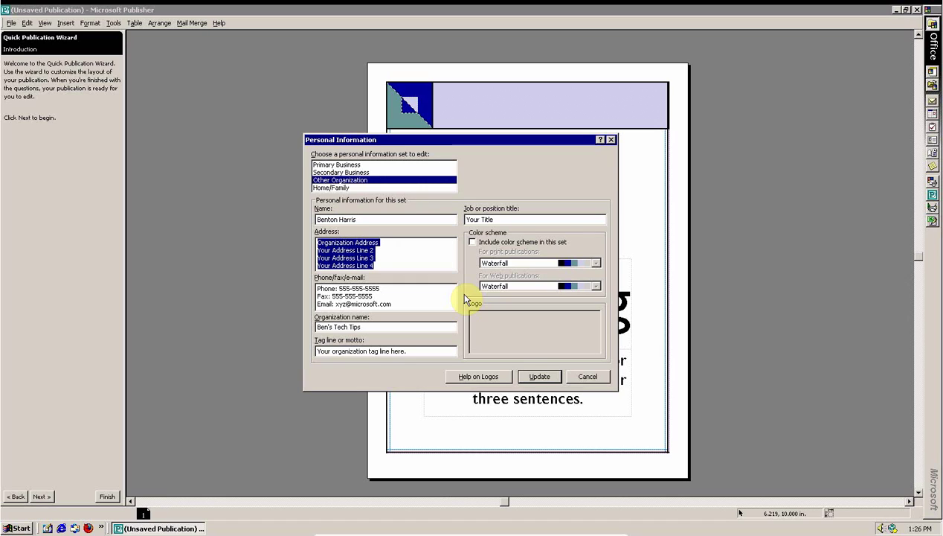
key("Tab")
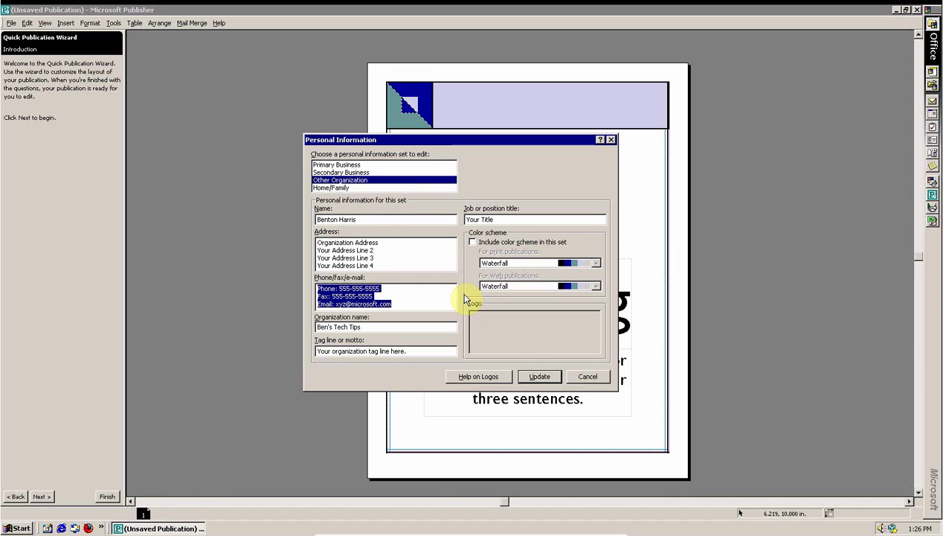
key("Tab")
key("Tab")
key("Tab")
key("Tab")
key("Tab")
key("Tab")
key("Return")
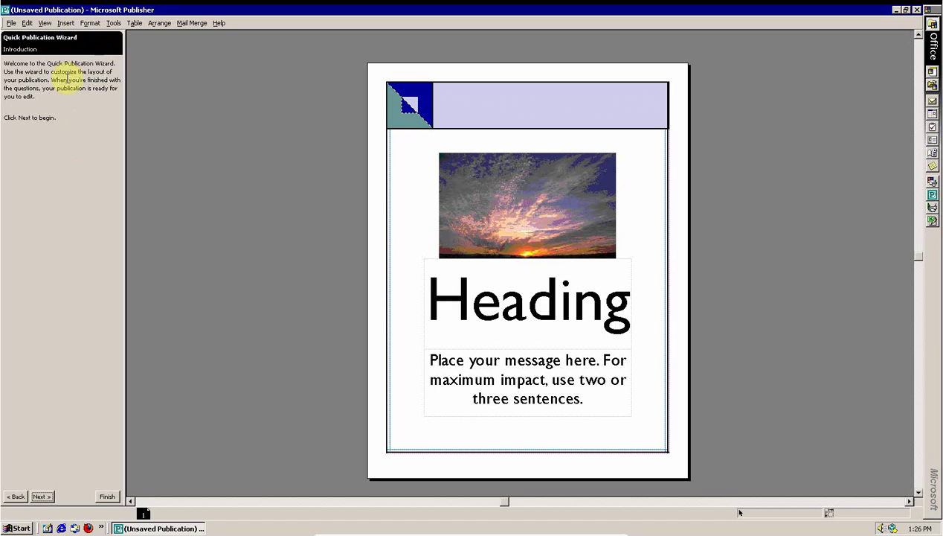
Step: Step through the colour scheme, layout and personal information pages, then finish the wizard
left_click(43, 497)
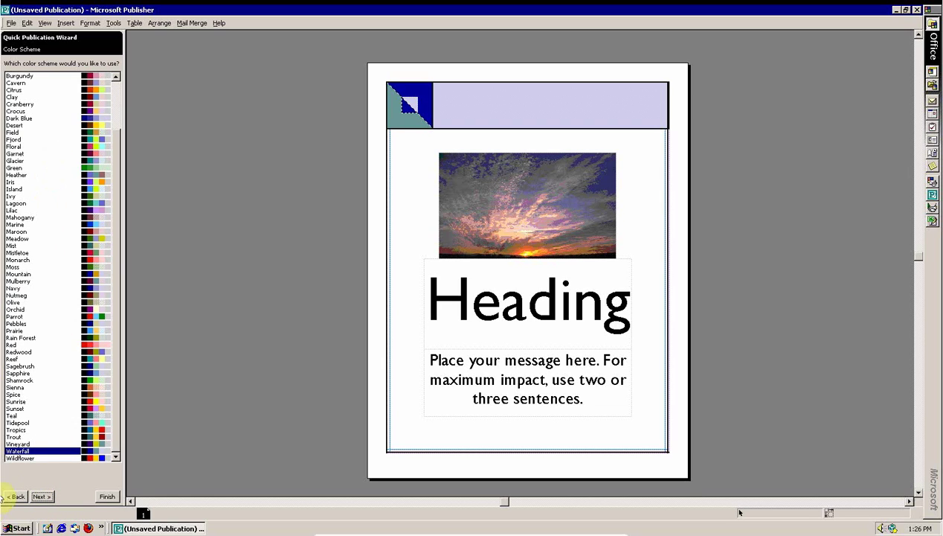
left_click(43, 497)
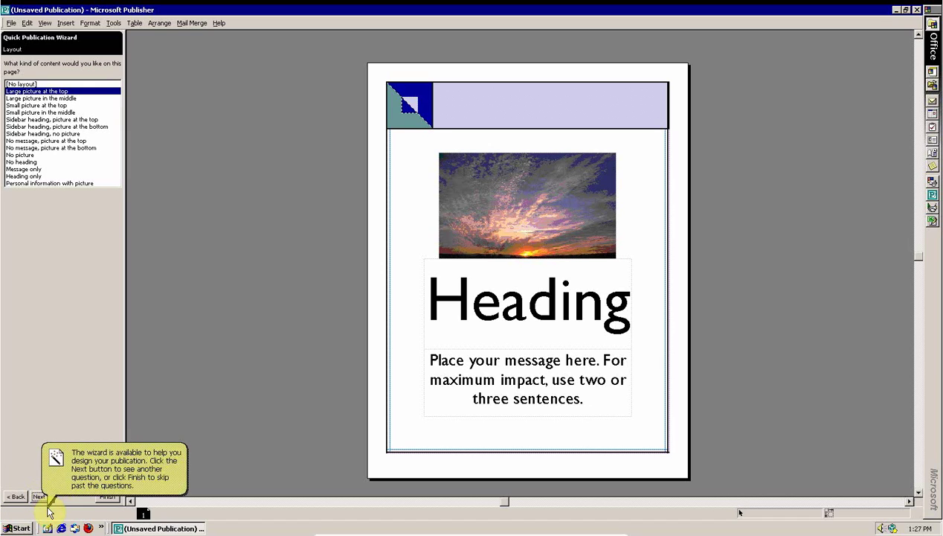
left_click(42, 497)
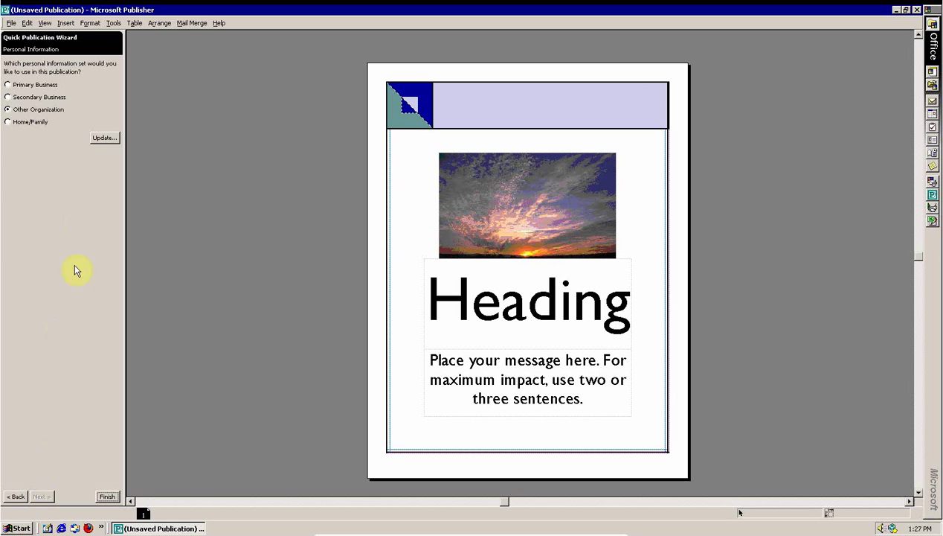
left_click(107, 496)
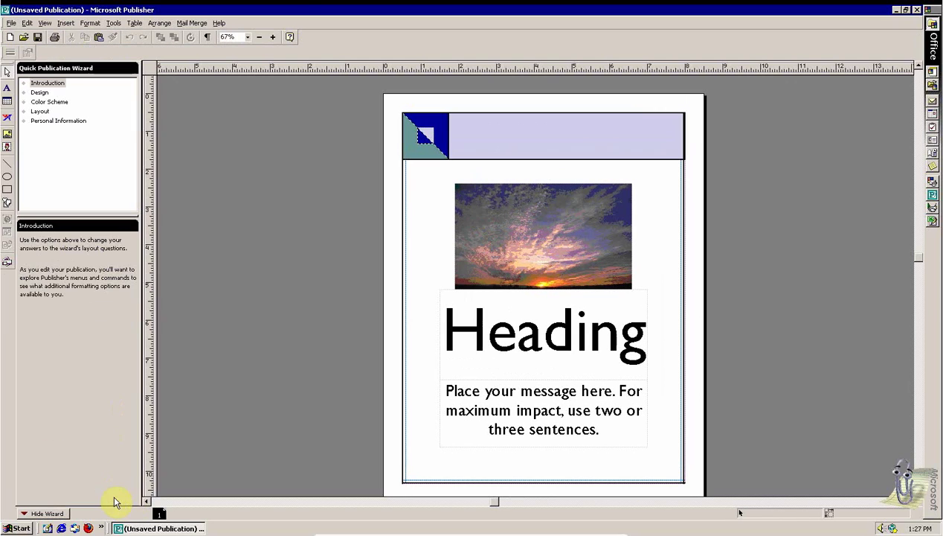
Step: Replace the Heading placeholder with 'BTT'
left_click(551, 256)
mouse_move(584, 247)
left_mouse_down()
mouse_move(589, 236)
mouse_move(576, 237)
mouse_move(581, 244)
left_mouse_up()
left_click(543, 327)
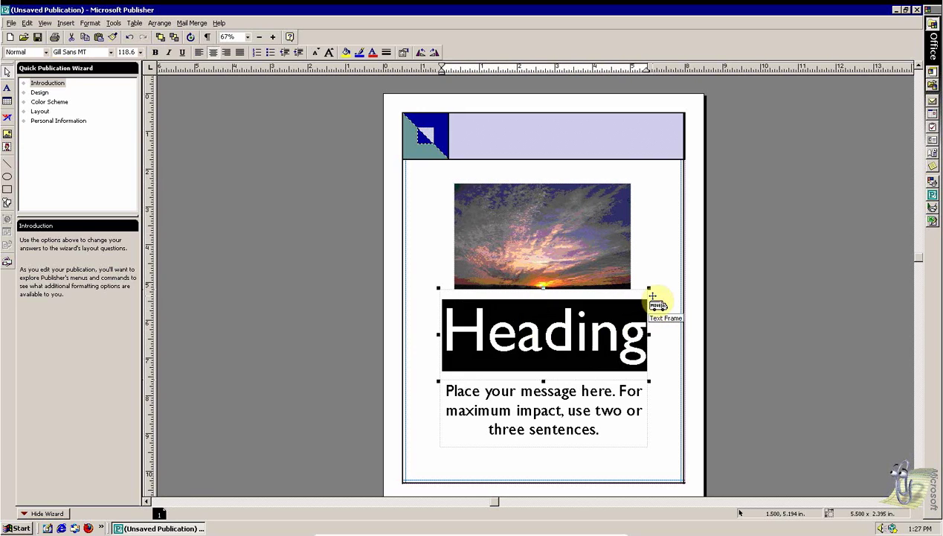
key("Delete")
type("BTT")
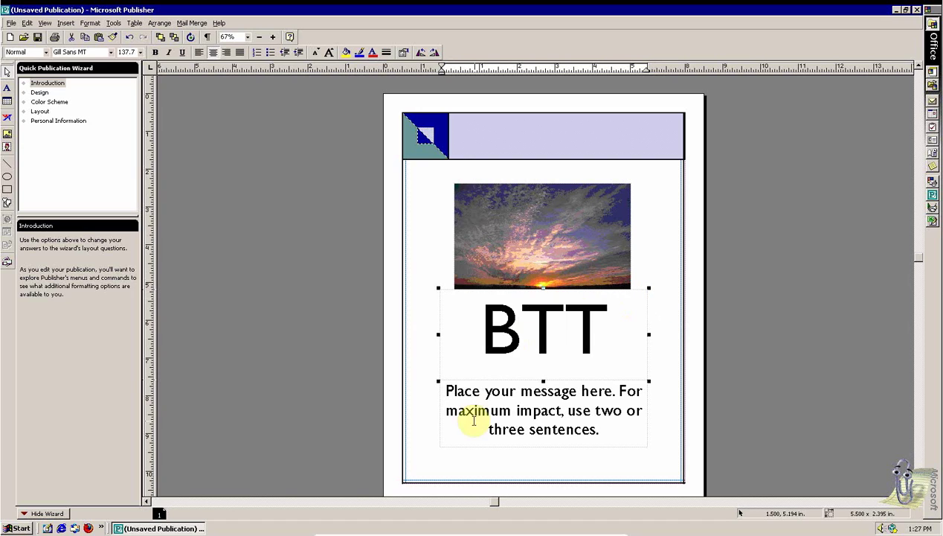
Step: Replace the placeholder message with 'Youtube Video about the past'
left_click(447, 391)
key("Delete")
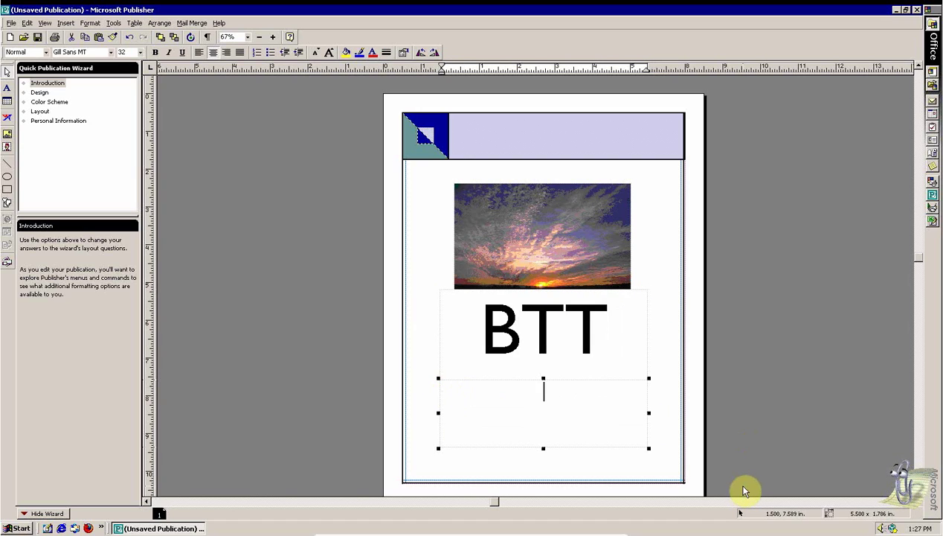
type("I make t")
key("BackSpace")
key("BackSpace")
key("BackSpace")
key("BackSpace")
key("BackSpace")
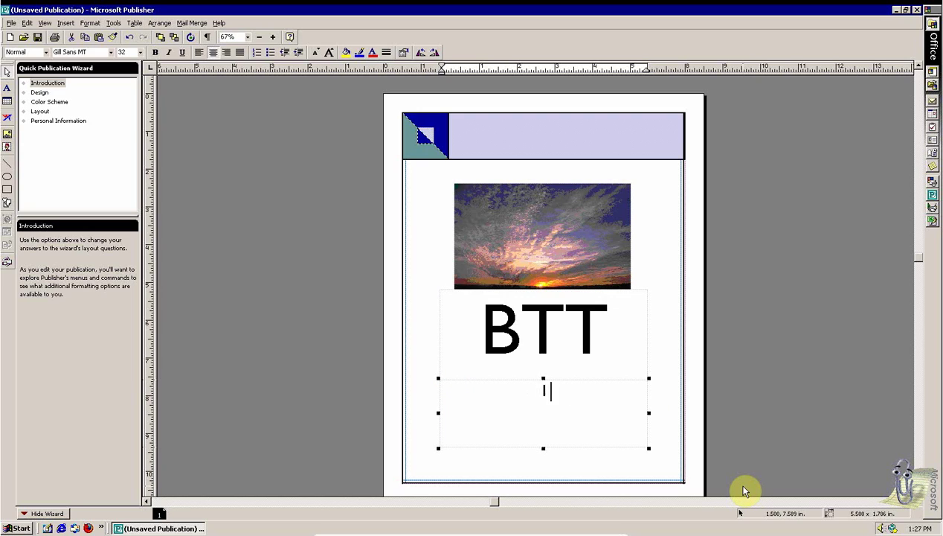
type("YOut")
key("BackSpace")
key("BackSpace")
key("BackSpace")
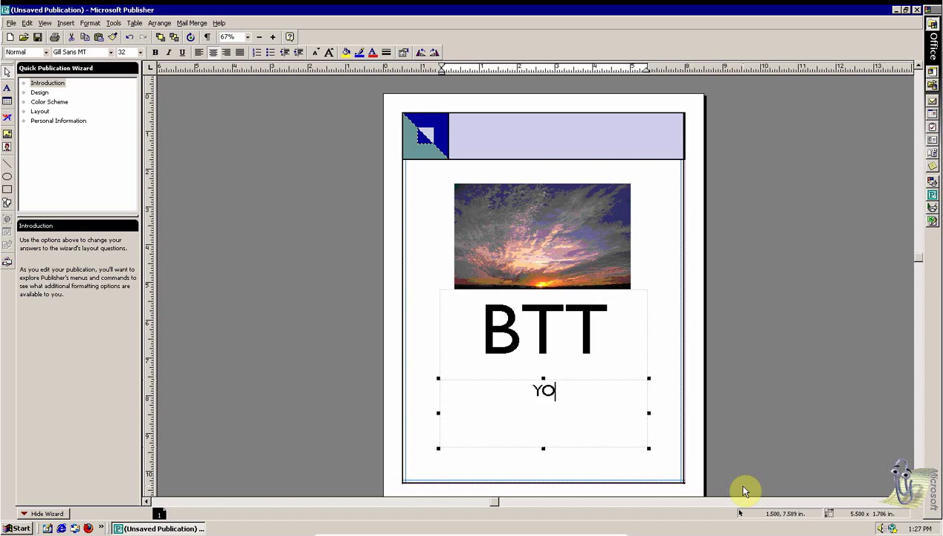
type("outube Video about the past")
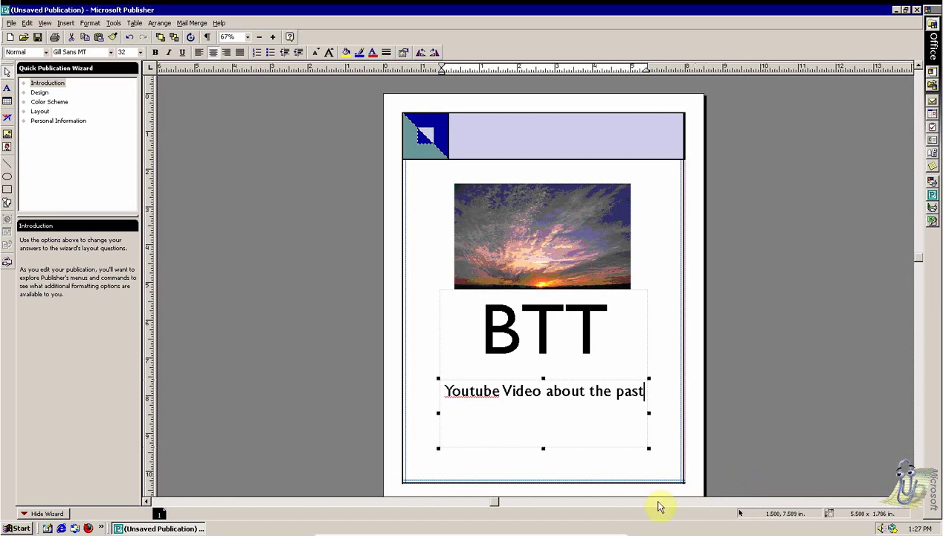
Step: Fix the spelling of 'Youtube' using the spelling suggestions, rejoining the word
right_click(471, 394)
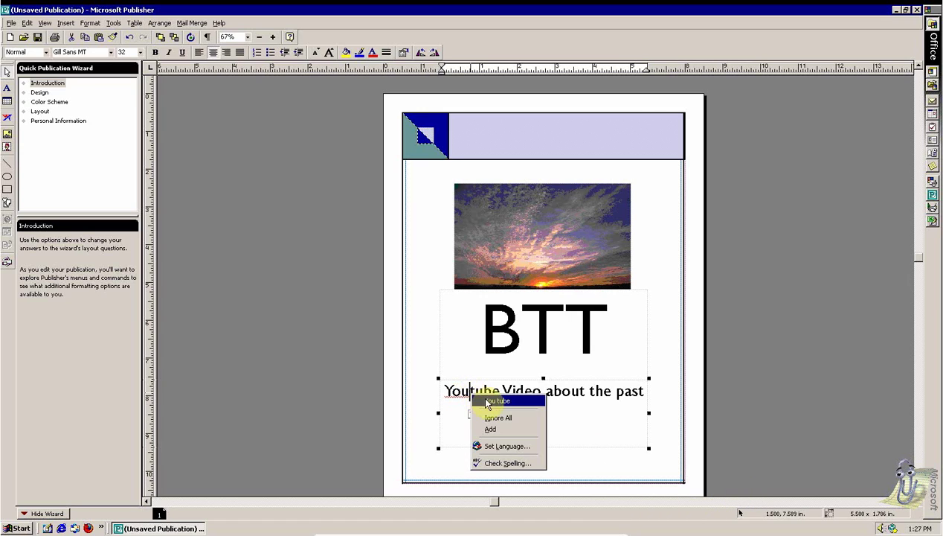
left_click(495, 400)
left_click(484, 388)
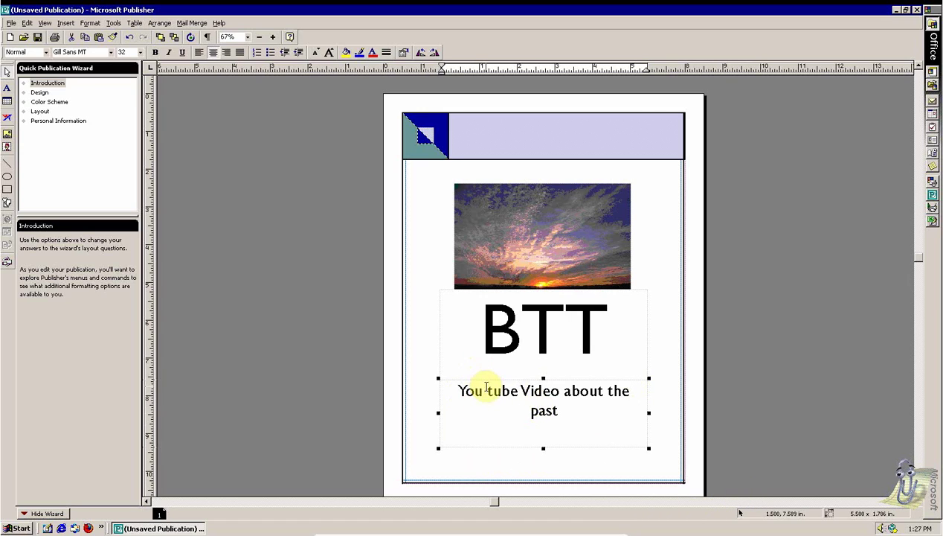
key("Delete")
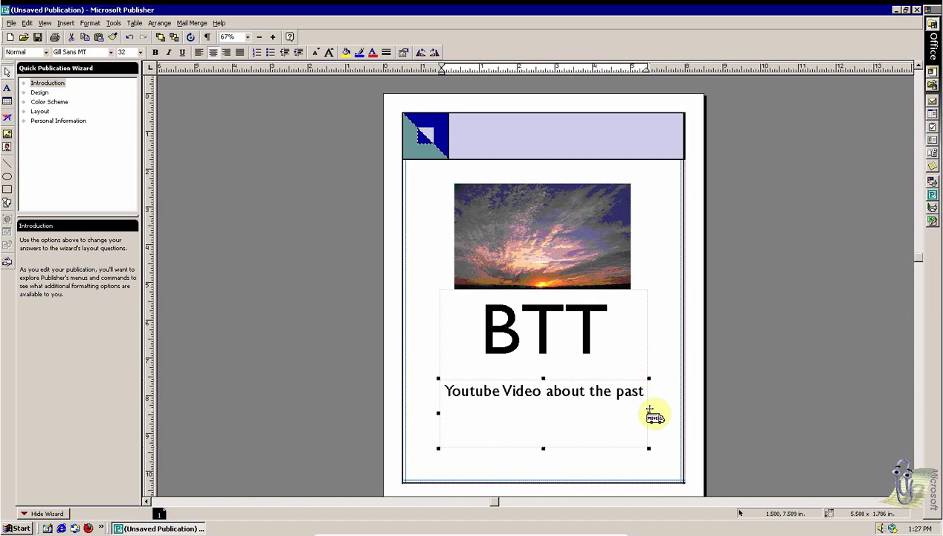
left_click(493, 392)
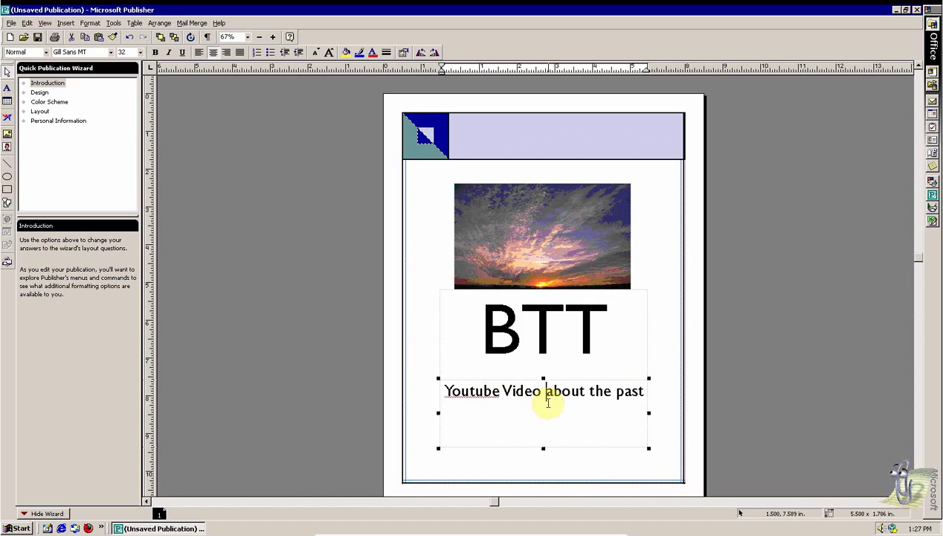
right_click(483, 392)
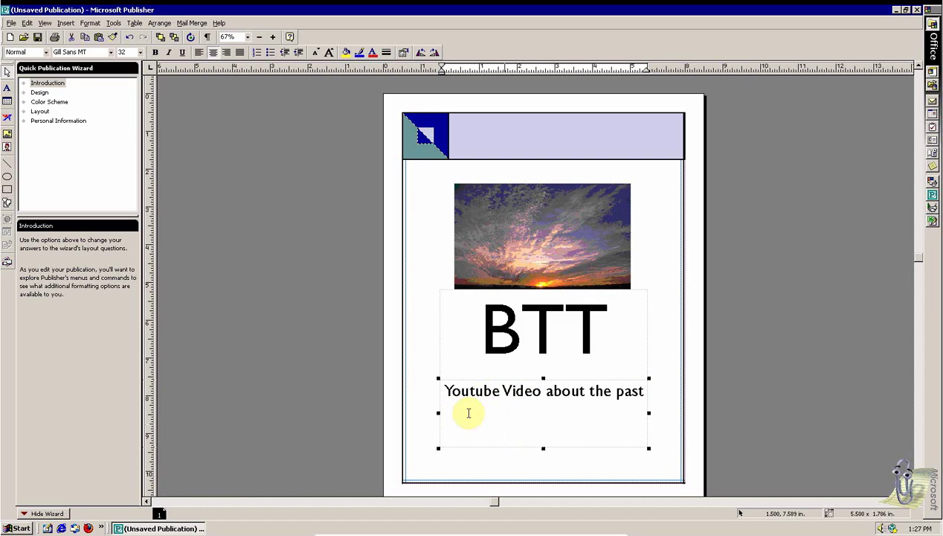
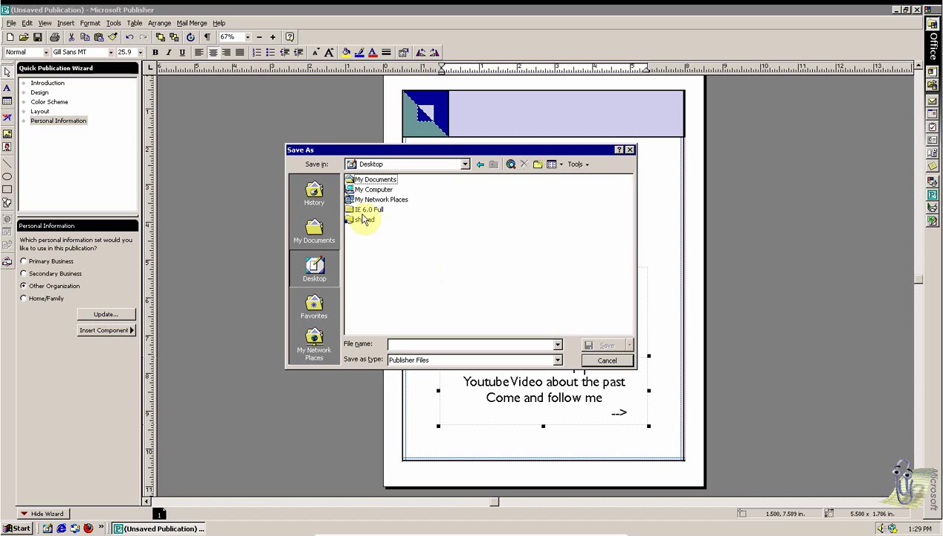
Step: Save the flyer as 'Ben's Tech Tips' in the sherad folder and close Publisher
double_click(364, 220)
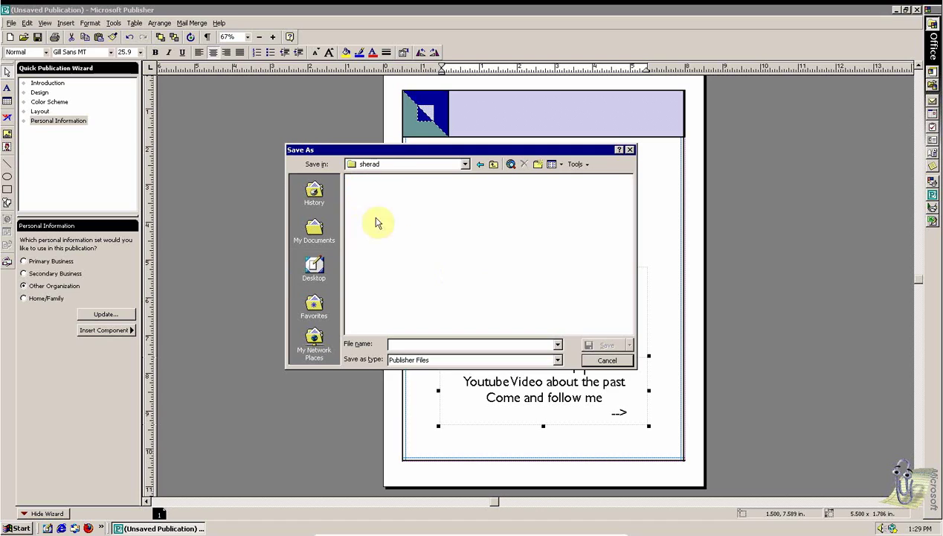
left_click(500, 343)
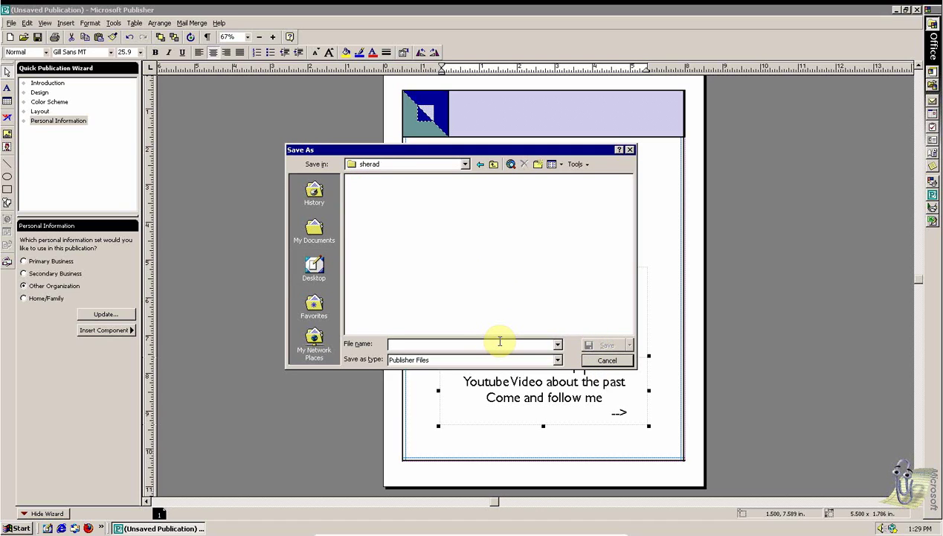
type("Ben's Tech ")
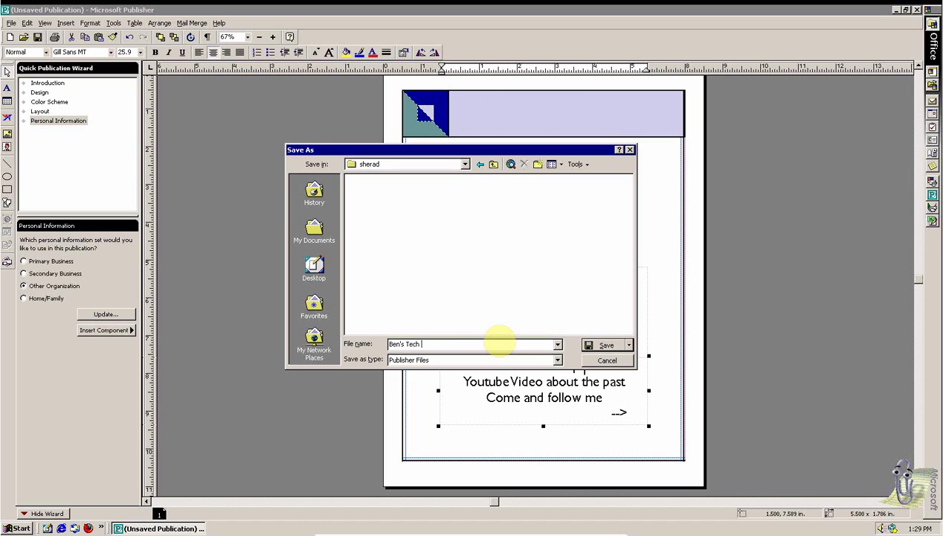
type("TUIps")
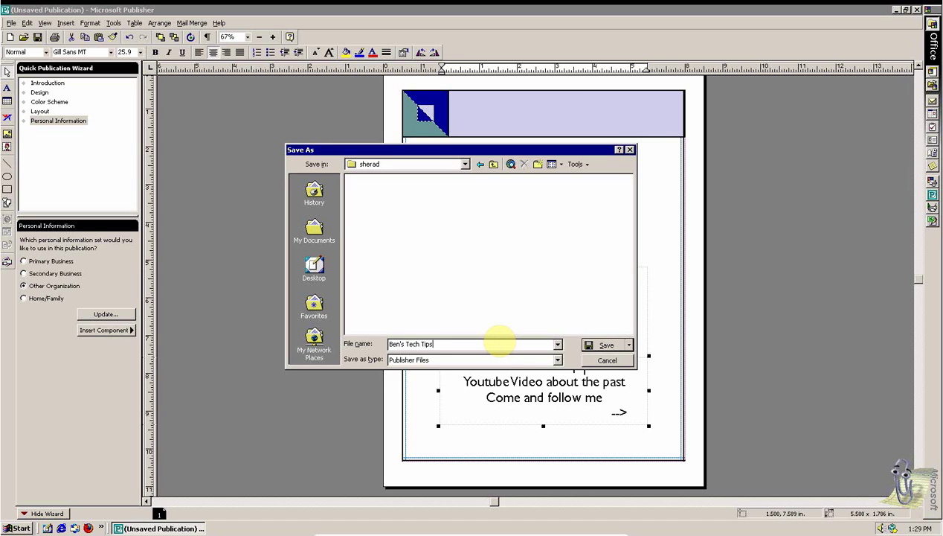
key("Return")
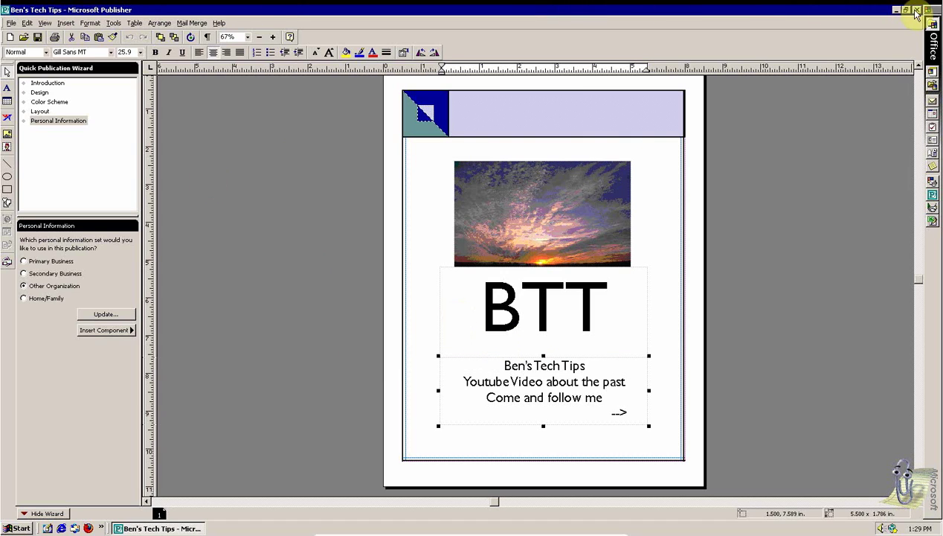
left_click(917, 10)
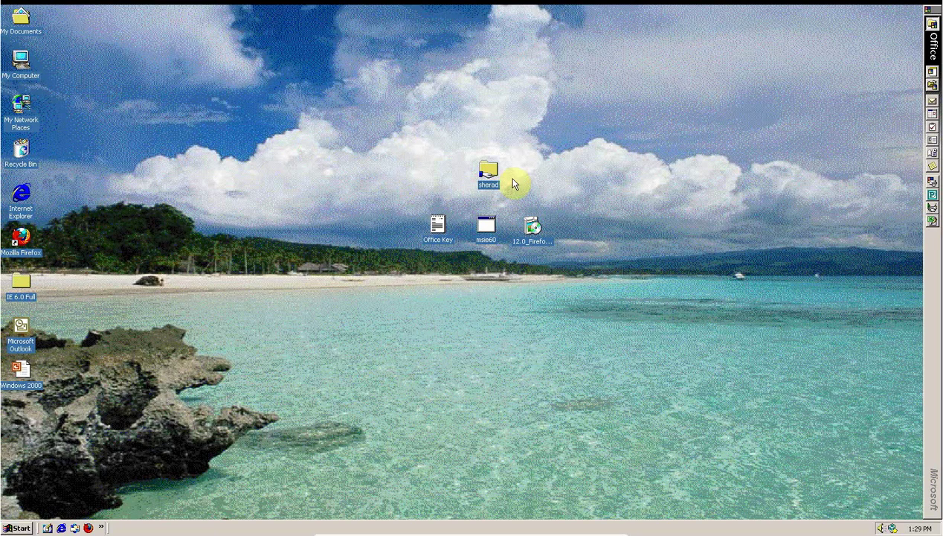
double_click(488, 175)
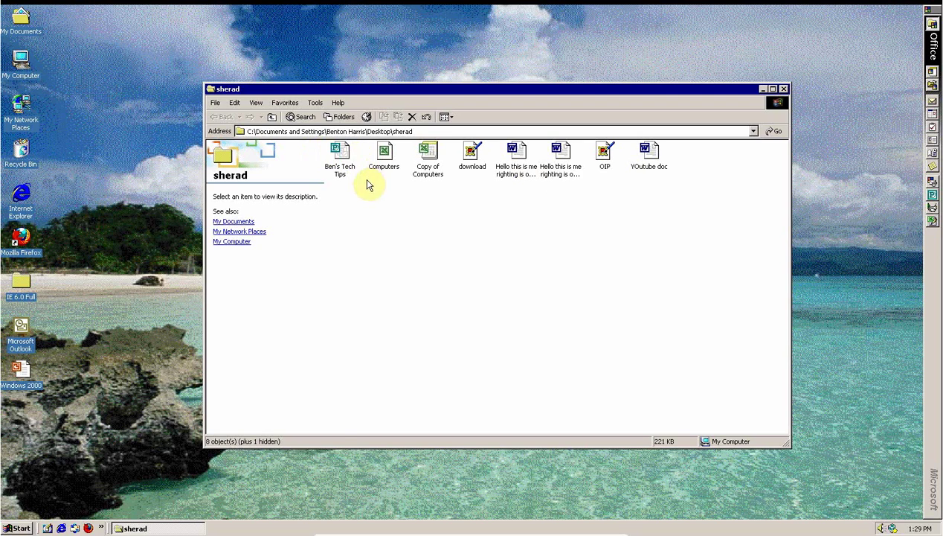
double_click(341, 157)
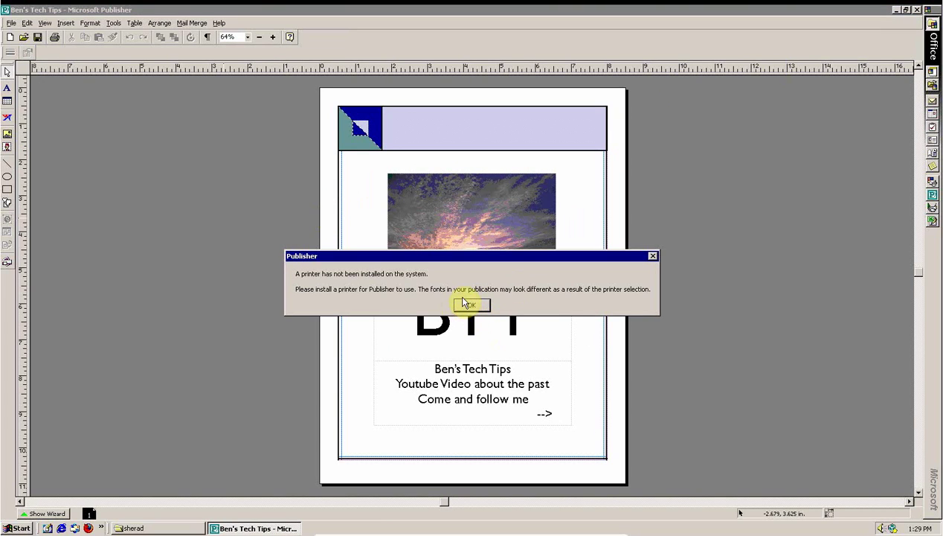
left_click(476, 304)
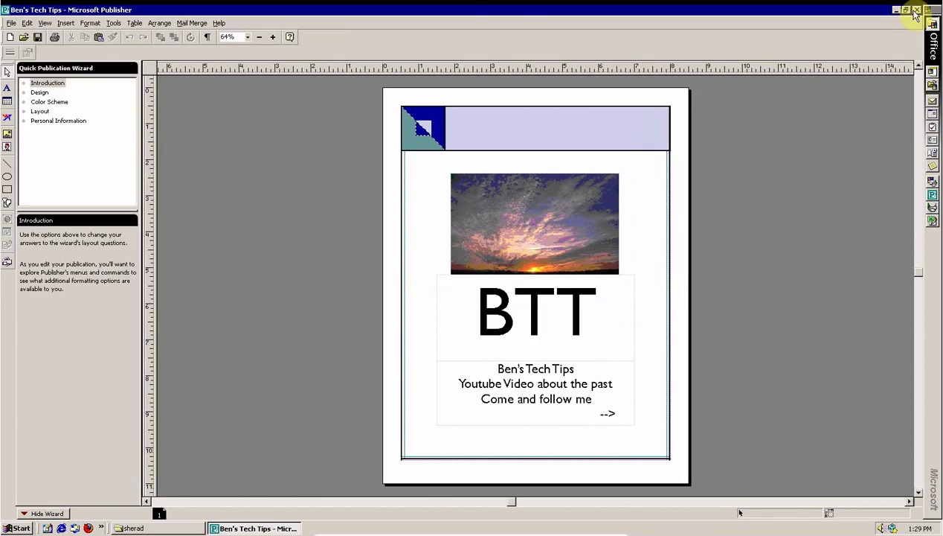
left_click(917, 10)
left_click(785, 88)
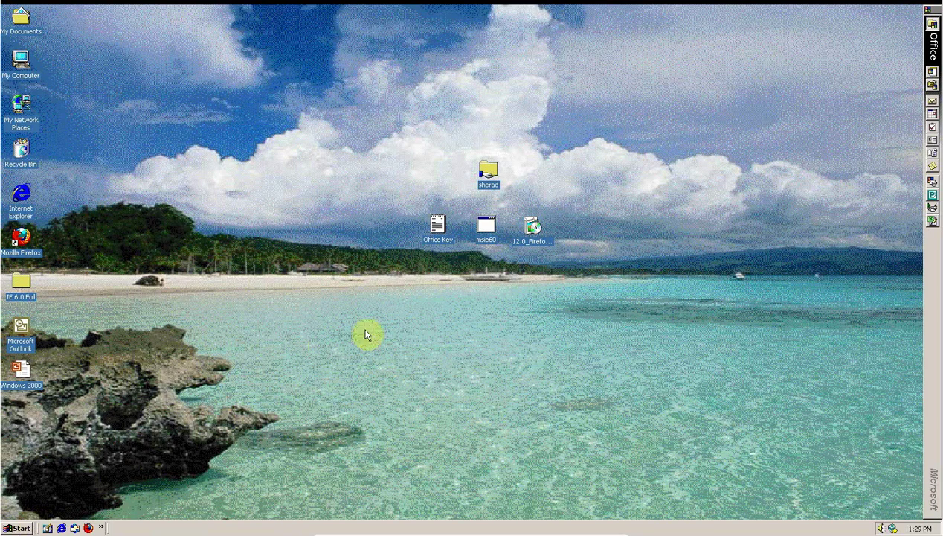
Step: In the sherad folder, move Ben's Tech Tips to the desktop, then move Computers there and delete it
double_click(488, 171)
left_click_drag(344, 158, 70, 432)
left_click(393, 153)
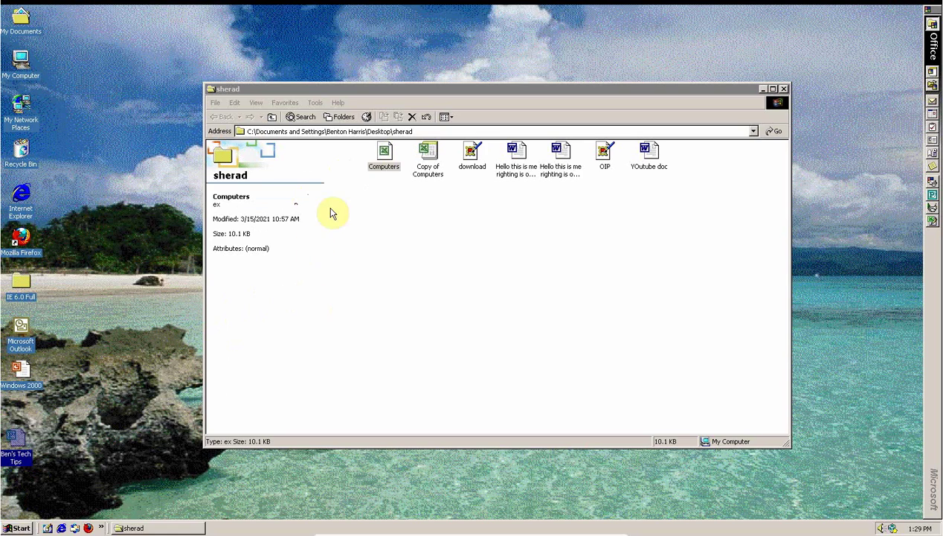
left_click_drag(384, 153, 20, 497)
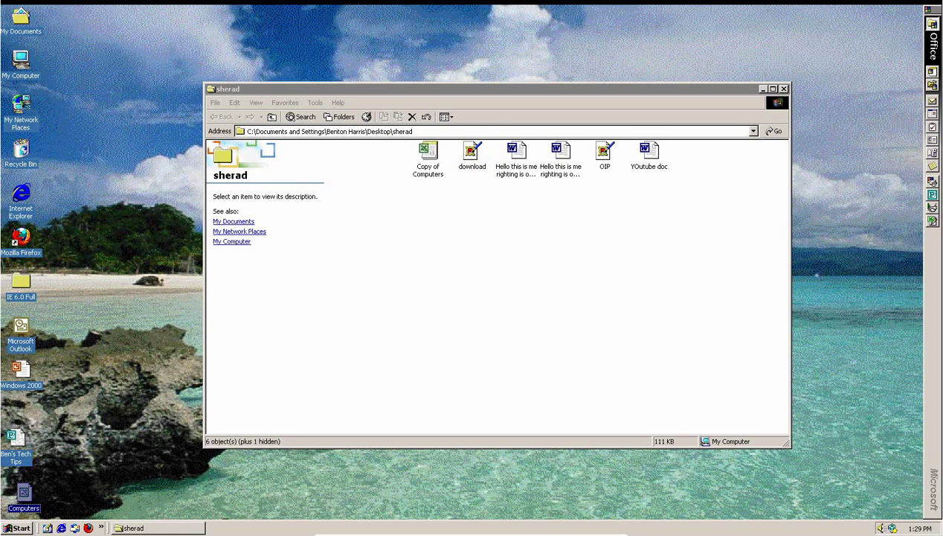
key("Delete")
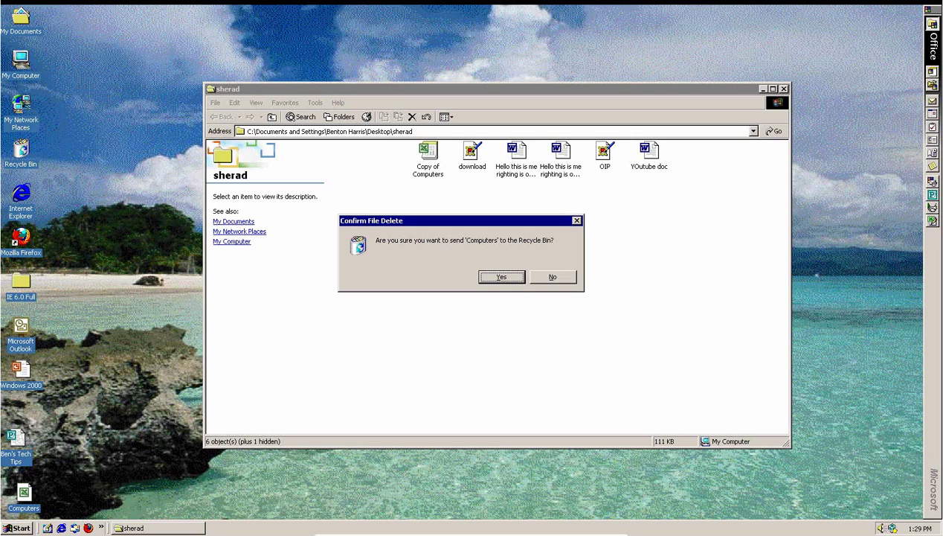
key("Return")
Step: Try to move Copy of Computers and a Word document to the desktop, dismissing the sharing-violation errors
left_click_drag(428, 155, 17, 501)
left_click(463, 299)
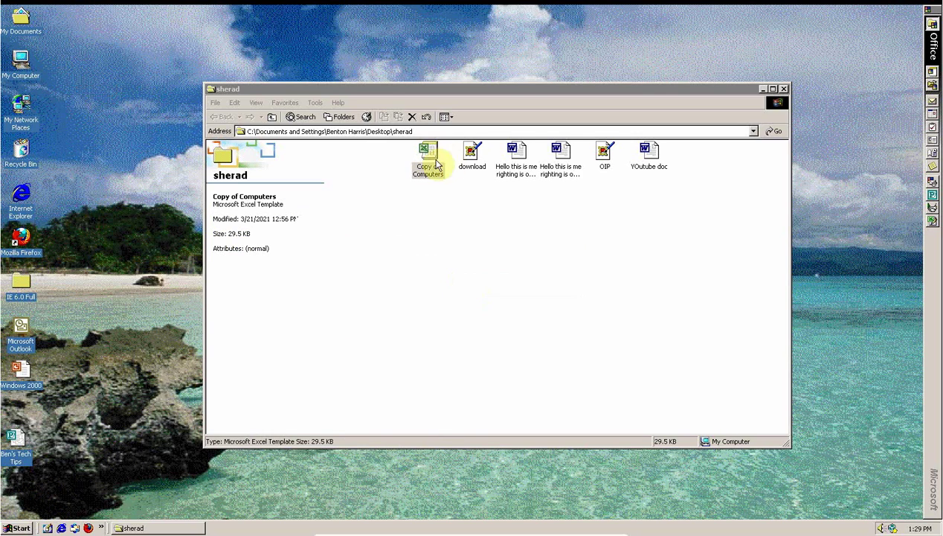
left_click_drag(437, 165, 30, 503)
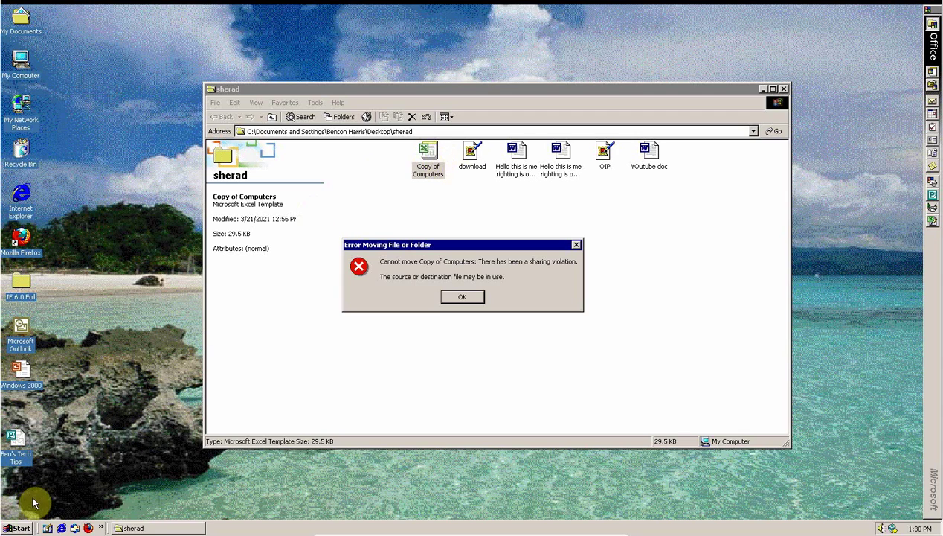
left_click(462, 298)
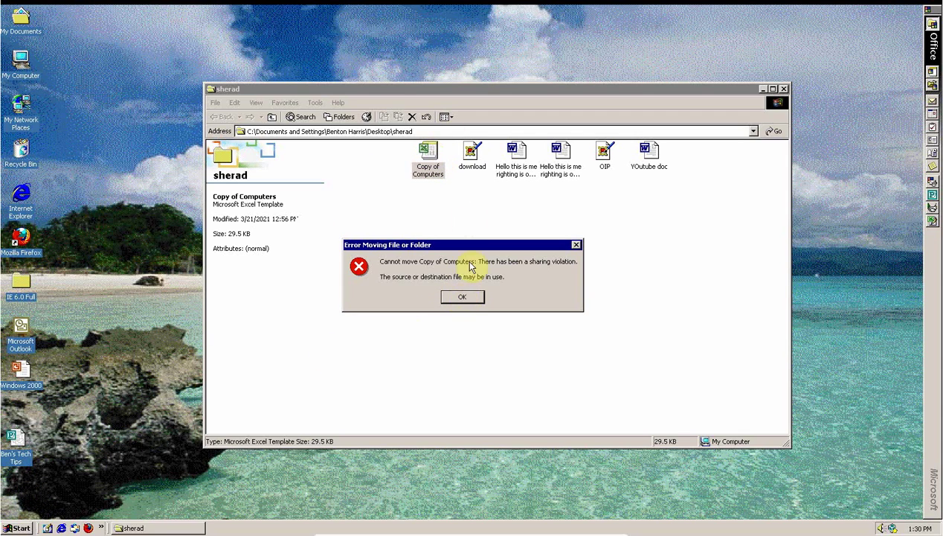
left_click(462, 298)
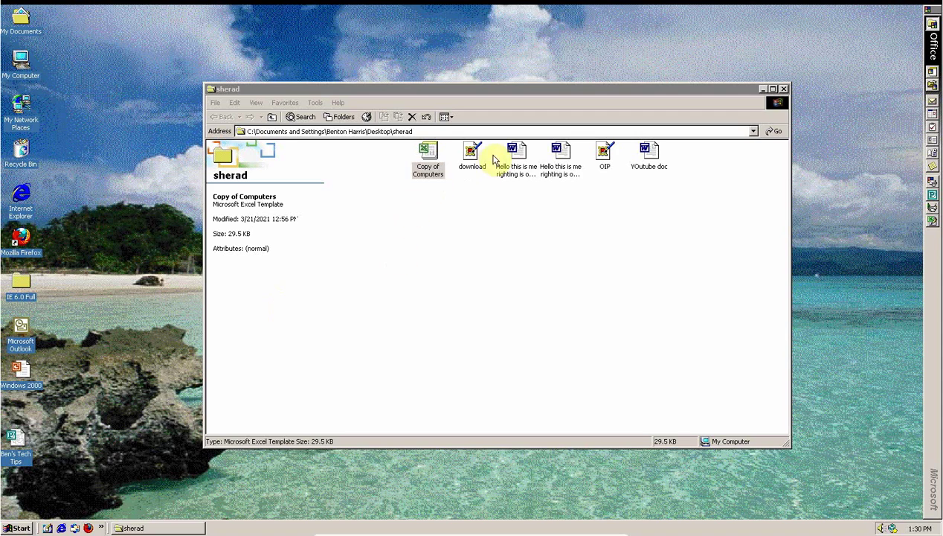
left_click_drag(517, 158, 52, 495)
left_click(460, 298)
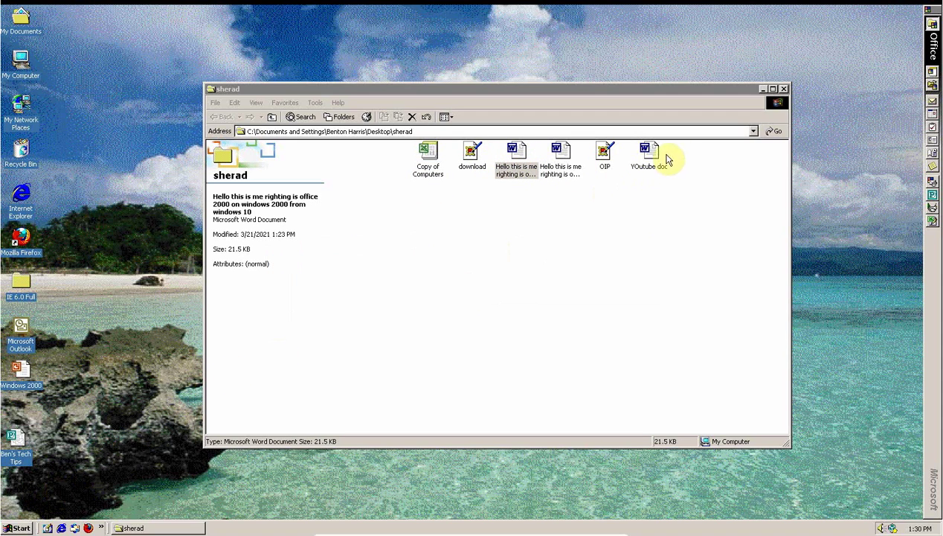
Step: Move YOUtube doc to the desktop, then undo so it returns to sherad
left_click(646, 155)
left_click_drag(646, 155, 896, 281)
left_click(631, 158)
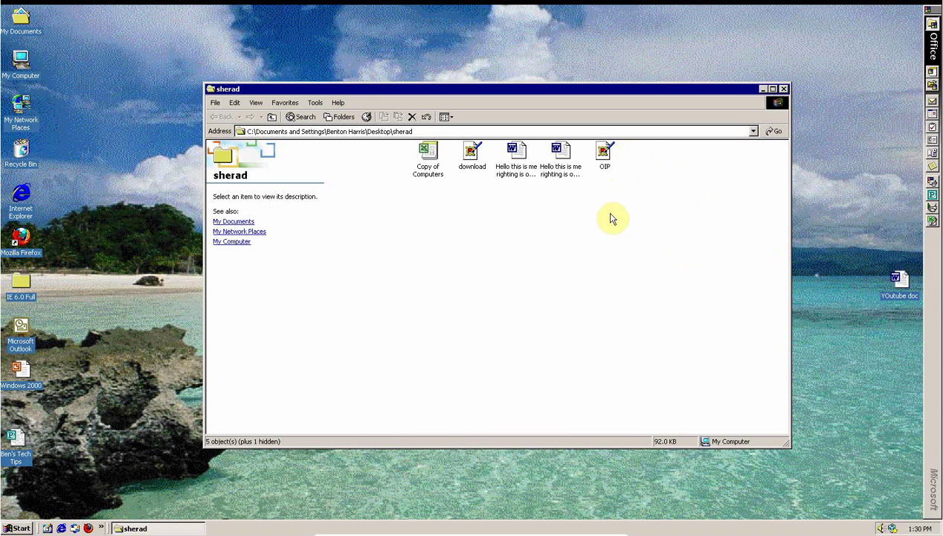
key("ctrl+z")
Step: Preview the download and OIP pictures, then close the sherad folder
double_click(472, 153)
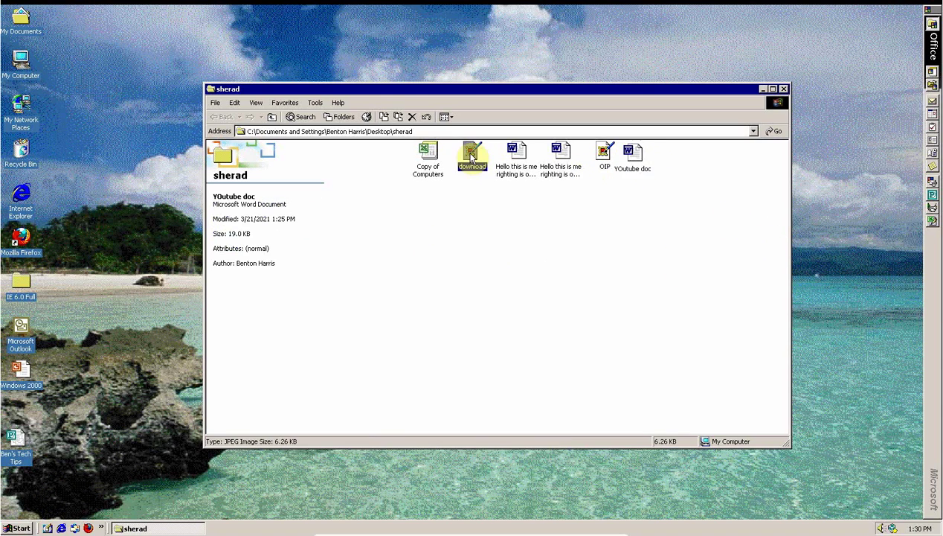
left_click(918, 9)
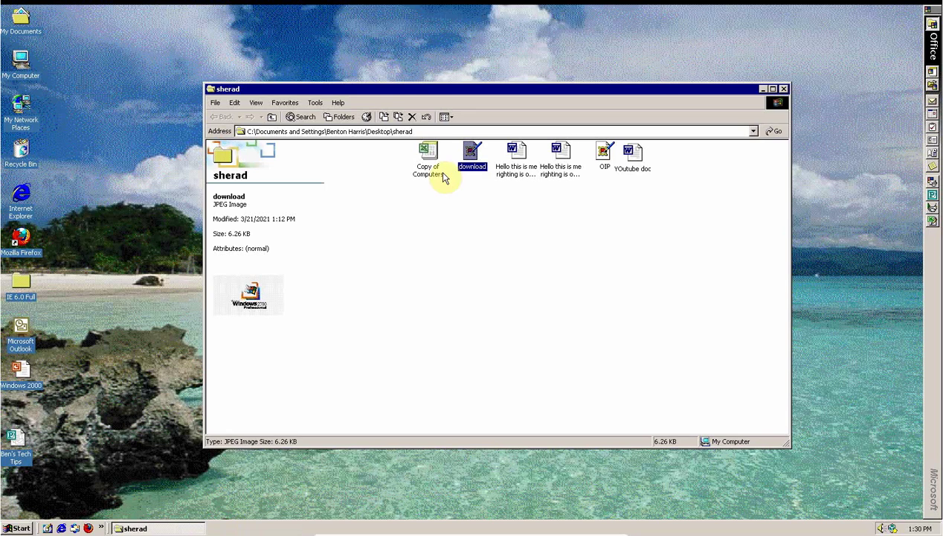
double_click(592, 150)
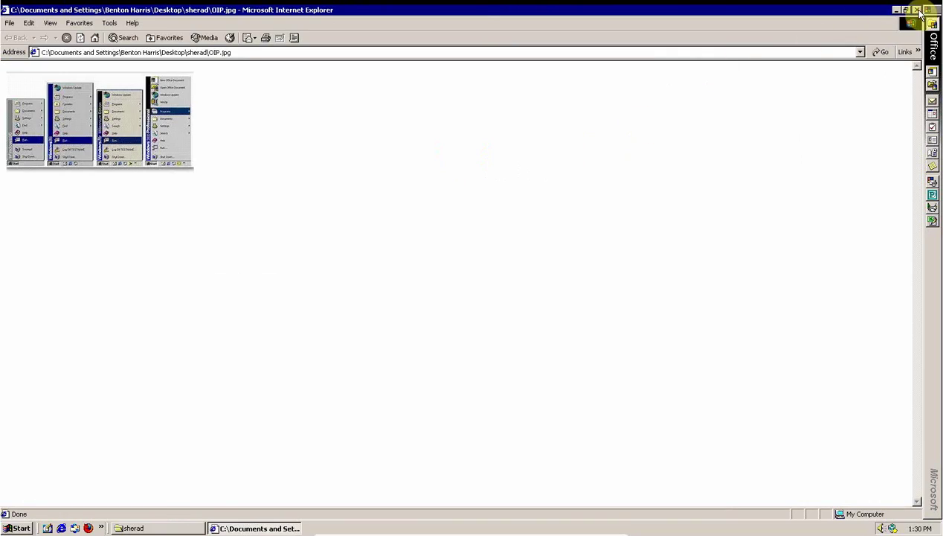
left_click(918, 10)
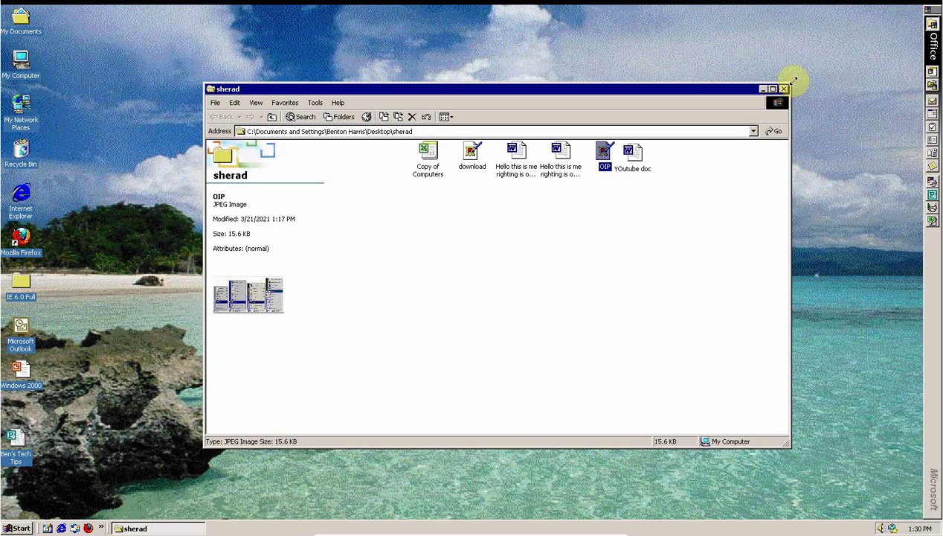
left_click(783, 89)
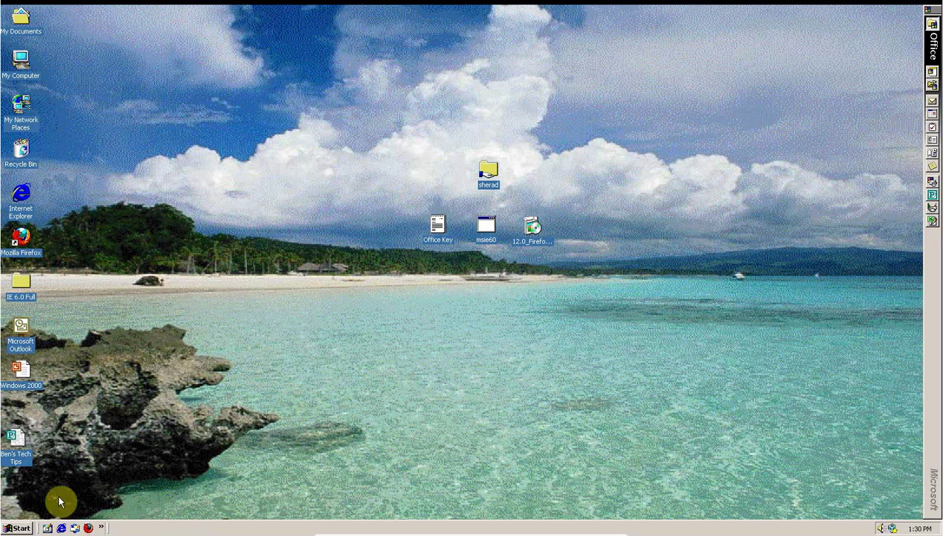
Step: Adjust the Outlook shortcut on the Quick Launch toolbar, then start Firefox from Quick Launch
left_click(103, 528)
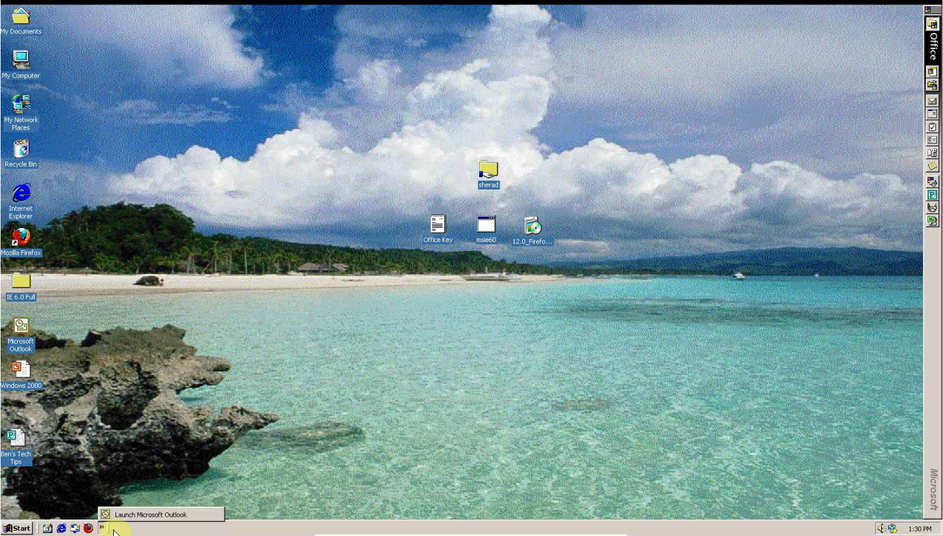
mouse_move(113, 527)
left_mouse_down()
mouse_move(105, 527)
mouse_move(130, 528)
left_mouse_up()
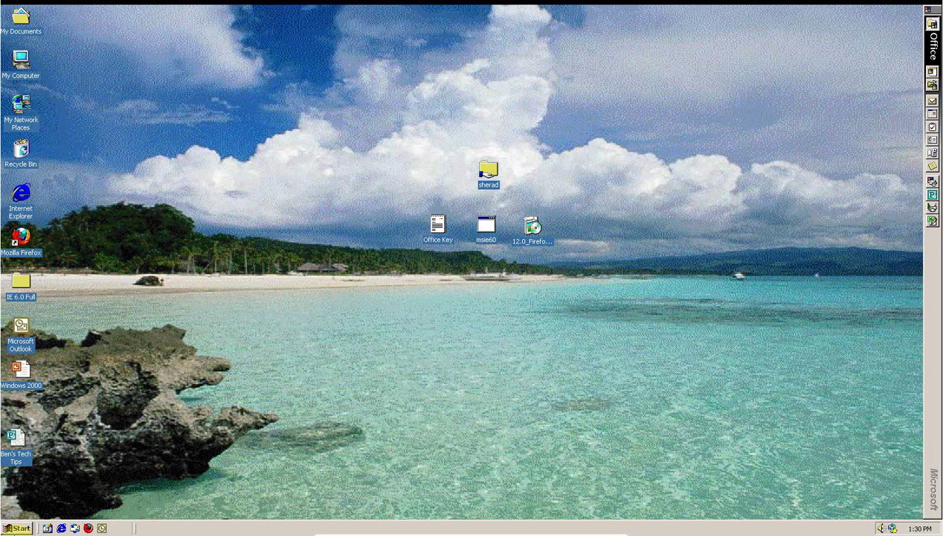
mouse_move(135, 527)
left_mouse_down()
mouse_move(112, 527)
mouse_move(120, 521)
left_mouse_up()
left_click(146, 380)
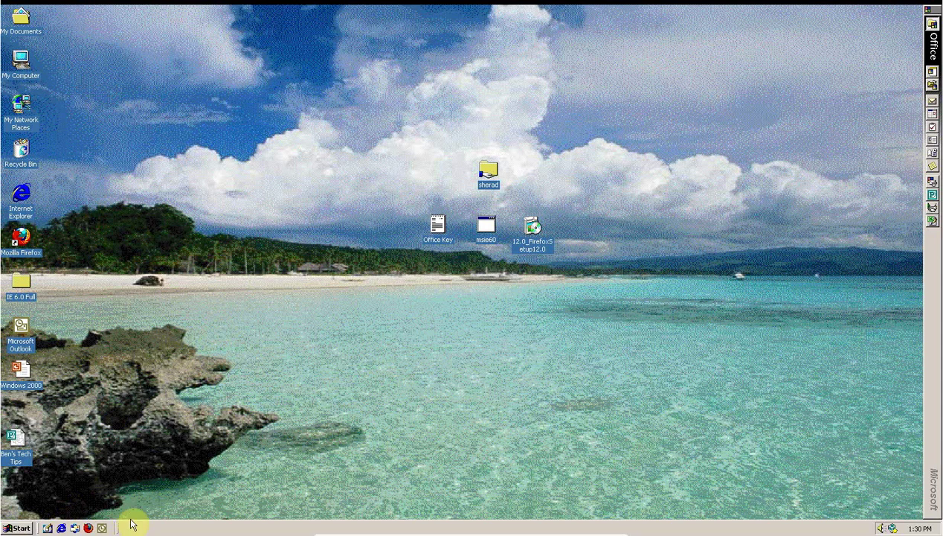
left_click(87, 527)
left_click(87, 527)
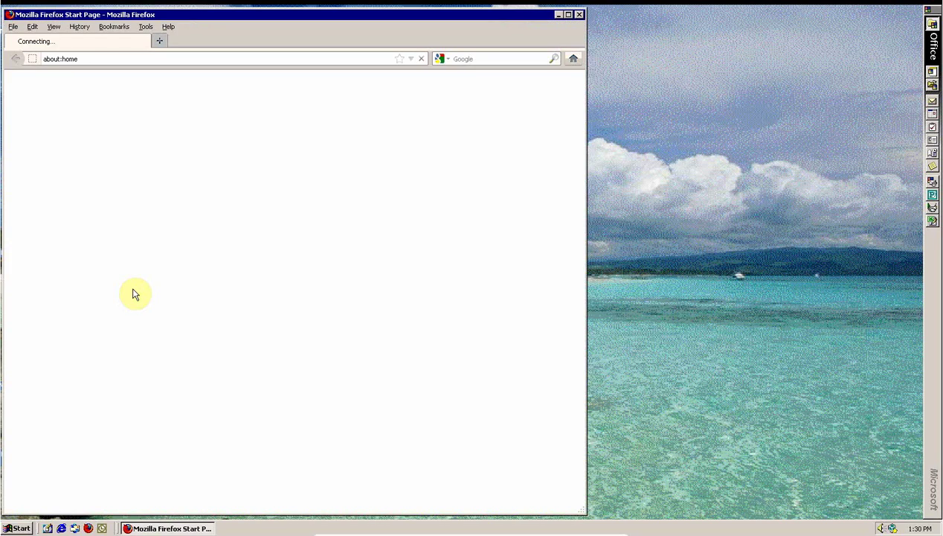
Step: Maximize Firefox, load aol.com, and allow the site to store data offline
left_click(568, 14)
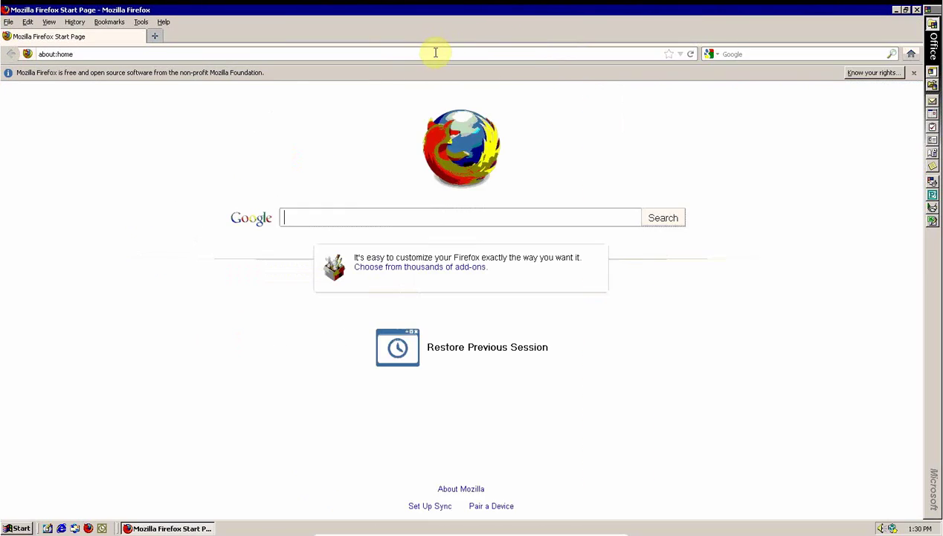
left_click(442, 53)
key("BackSpace")
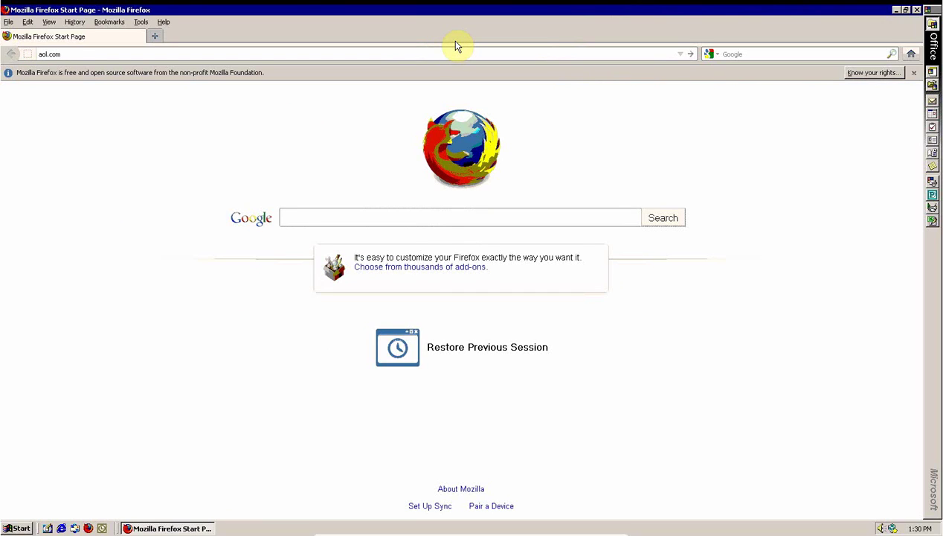
type("aol.com")
key("Return")
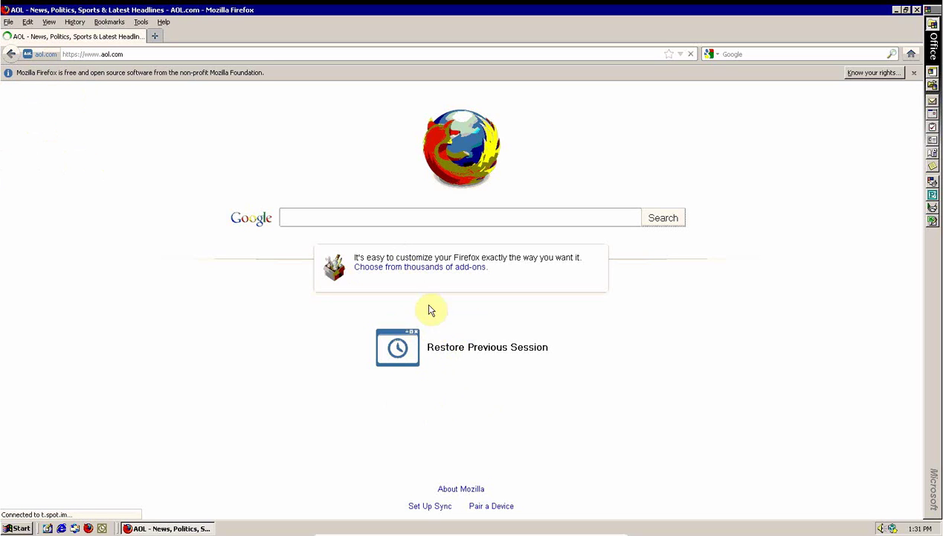
left_click(186, 50)
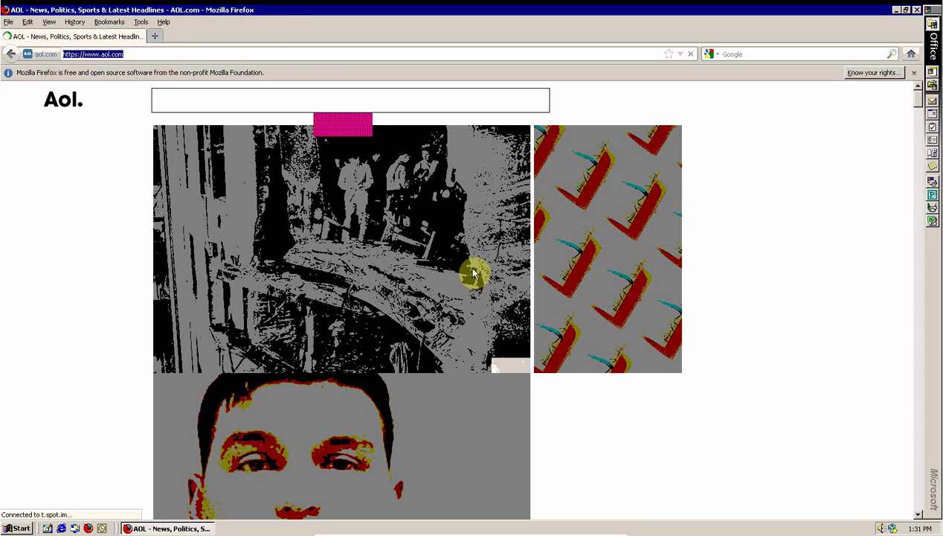
left_click(914, 72)
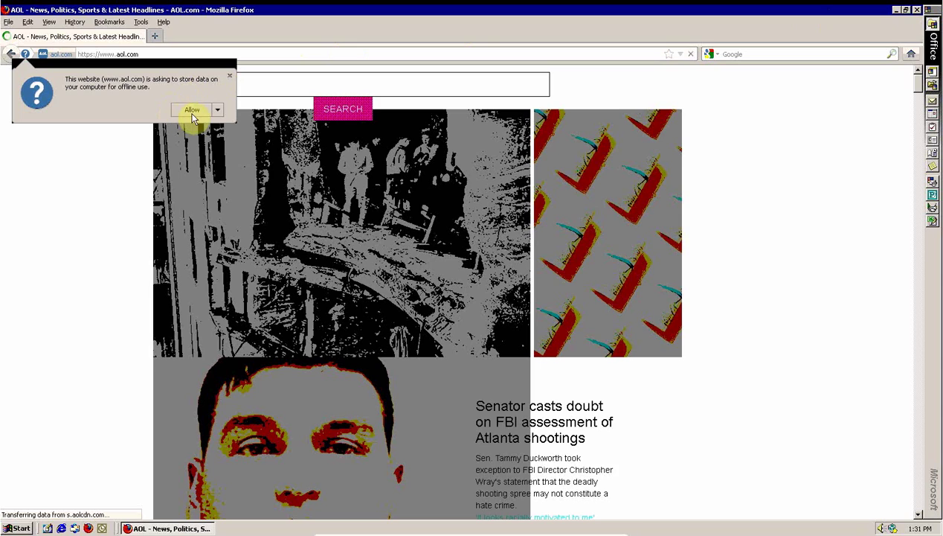
left_click(187, 109)
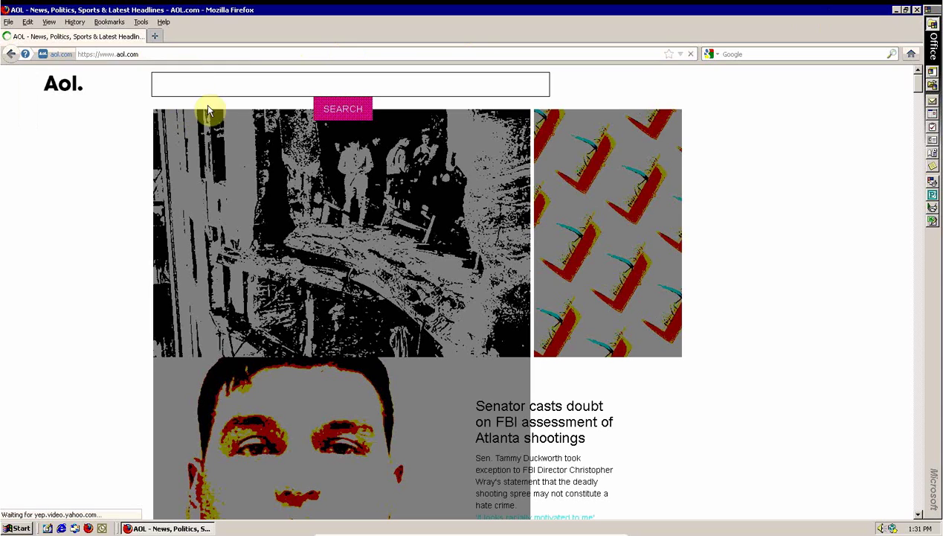
Step: Open gmail in a new tab, search 'how to make a cake' in another, then minimize Firefox
left_click(153, 36)
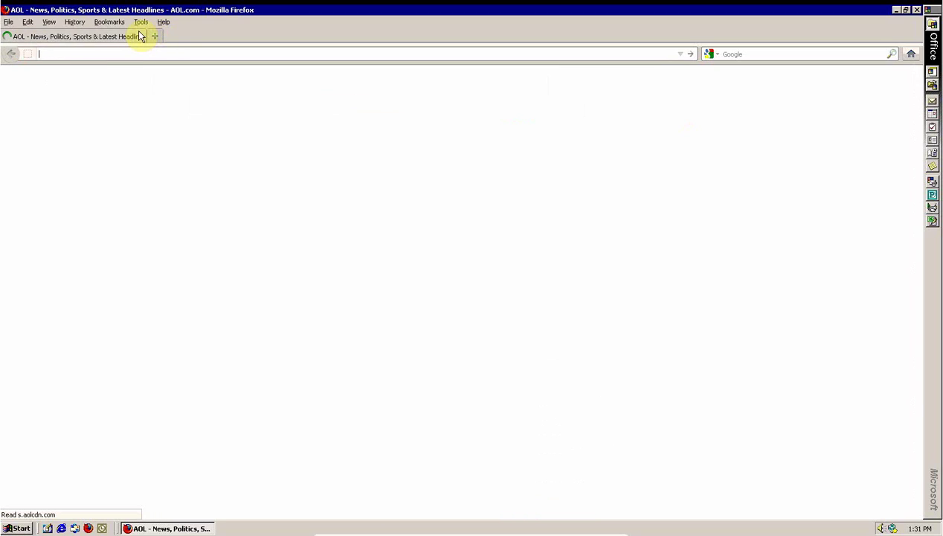
type("g")
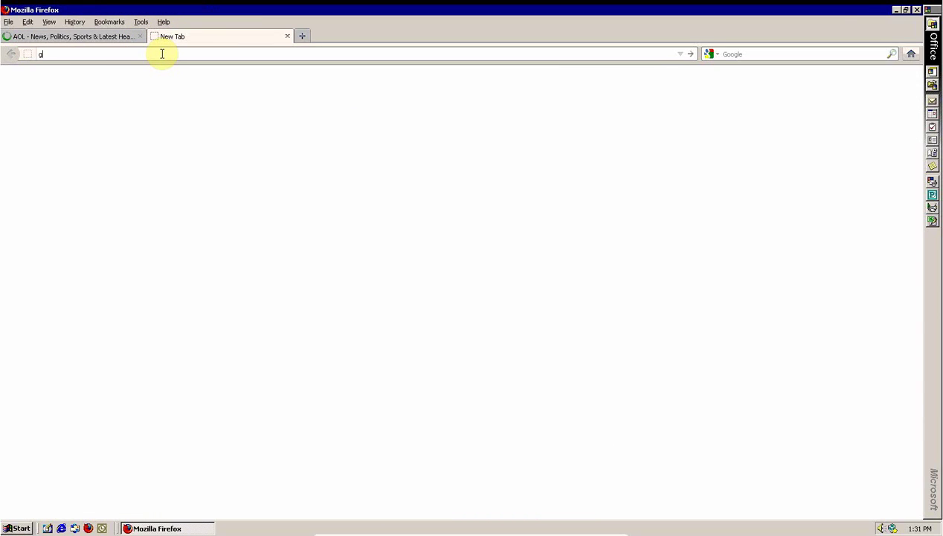
type("mail.com")
key("Return")
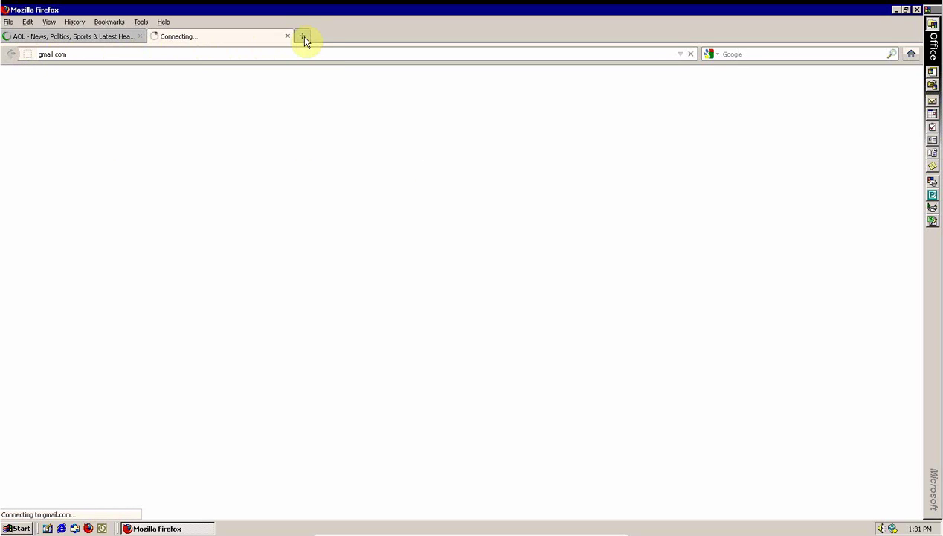
left_click(304, 37)
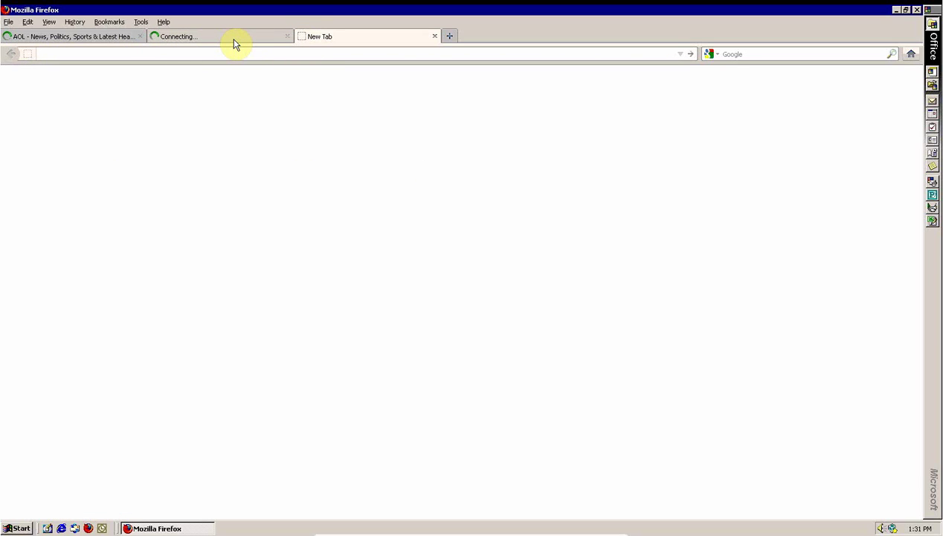
type("how to make a cake")
key("Return")
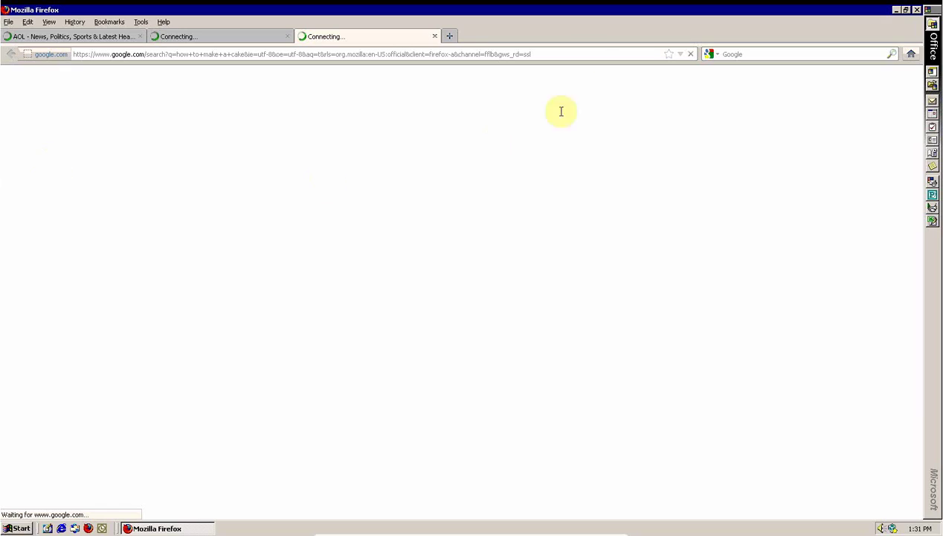
left_click(896, 9)
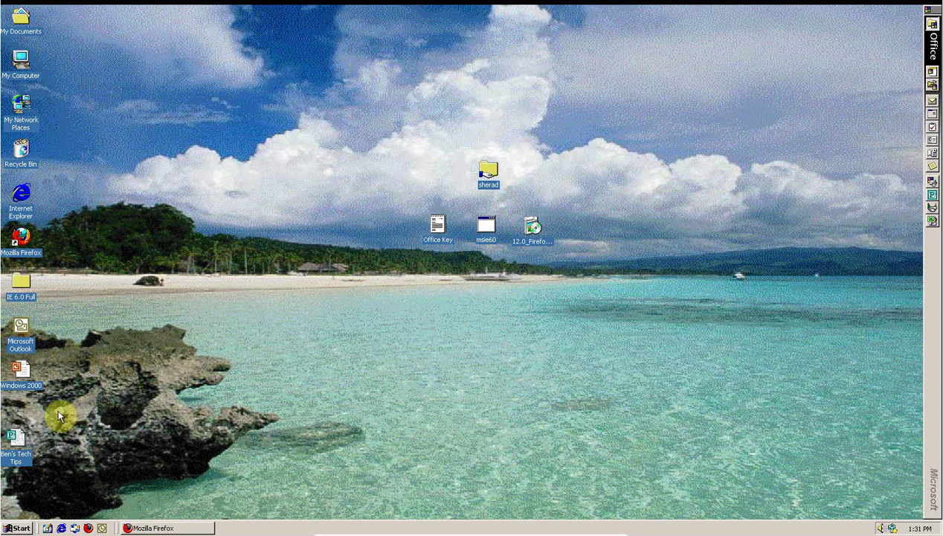
Step: Launch Microsoft Word from the Start menu's Programs list
key("super")
mouse_move(149, 392)
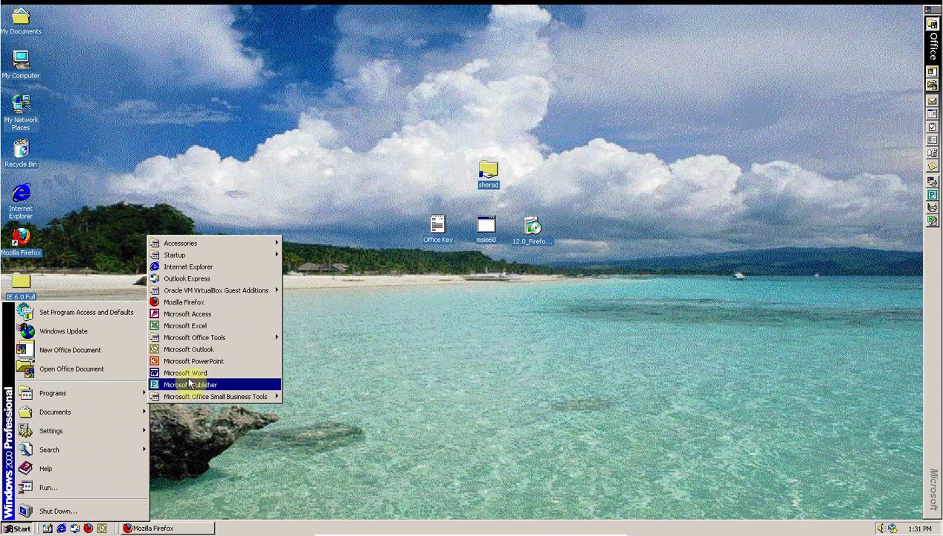
left_click(194, 372)
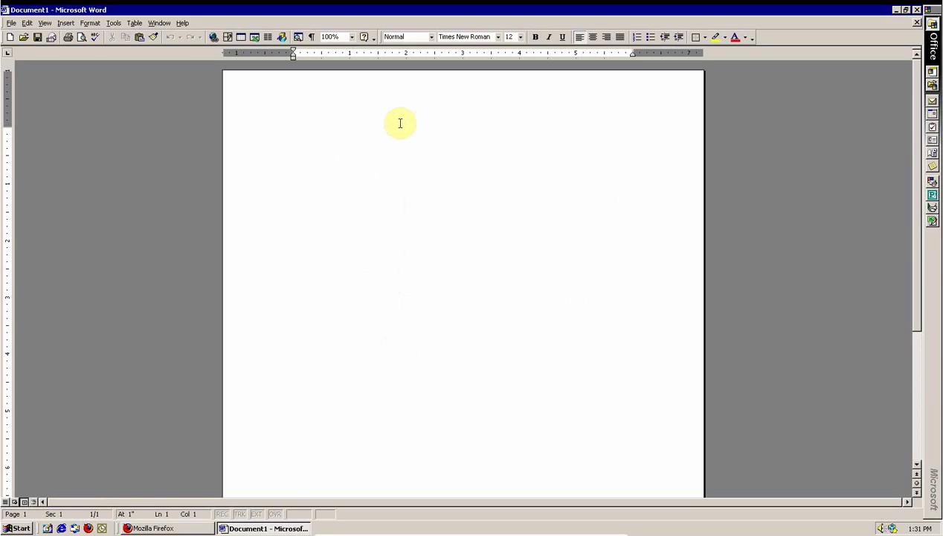
Step: Type 'Get well card' as the first line after clearing false starts, and start a new line
type("HOW")
type("ll")
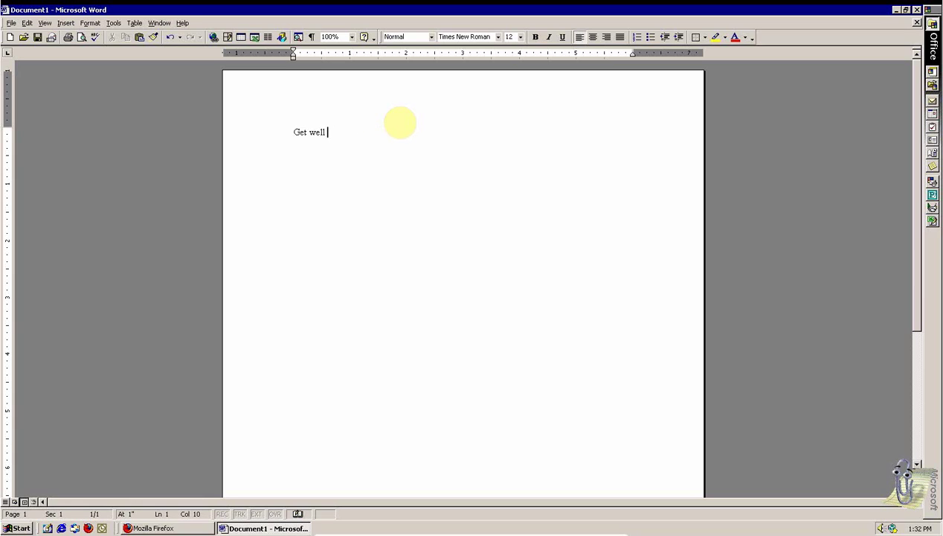
key("BackSpace")
key("BackSpace")
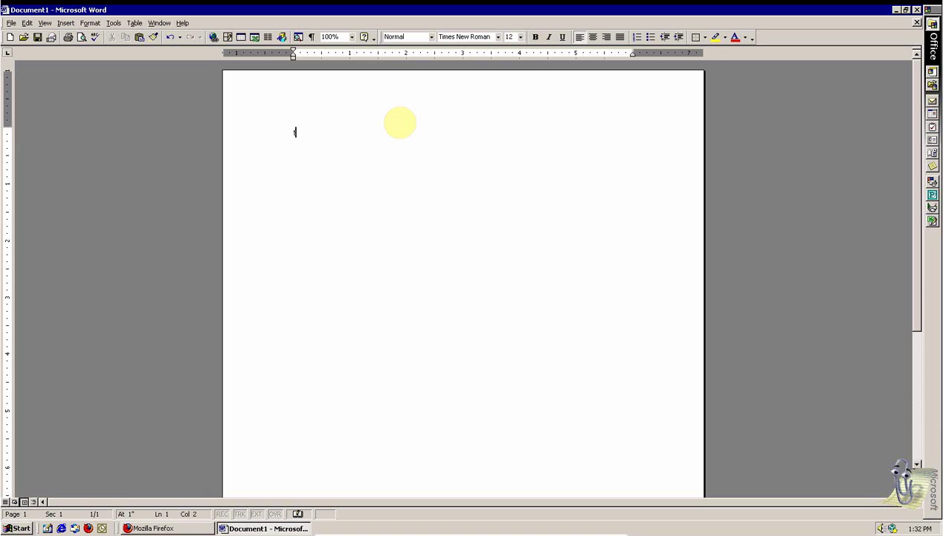
type("hey")
key("BackSpace")
key("BackSpace")
key("BackSpace")
key("BackSpace")
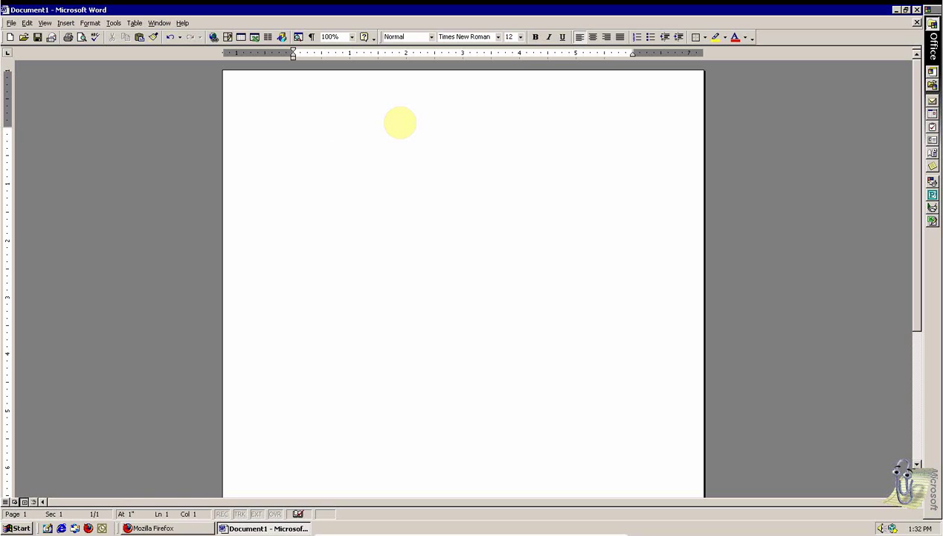
type("One")
key("BackSpace")
key("BackSpace")
key("BackSpace")
type("Get well chard")
key("BackSpace")
key("BackSpace")
key("BackSpace")
key("BackSpace")
key("BackSpace")
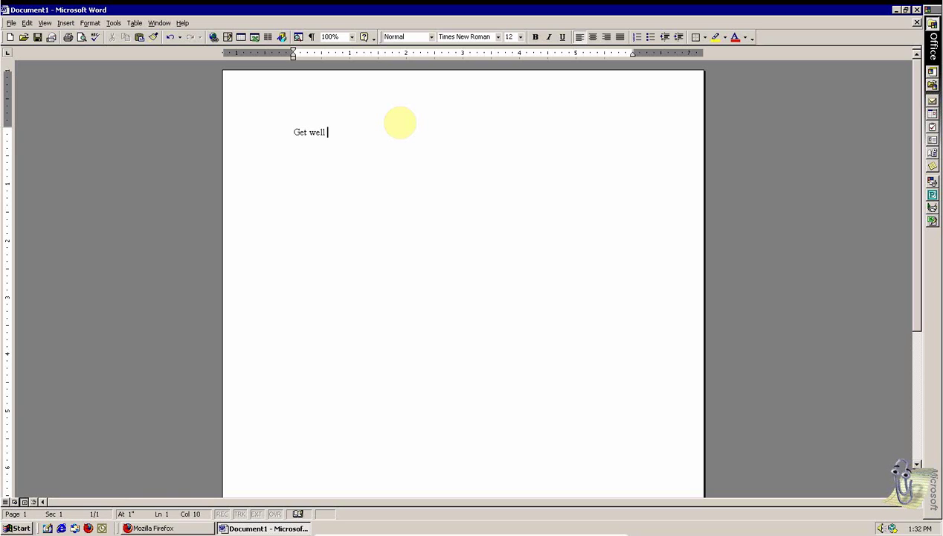
type("card")
key("Return")
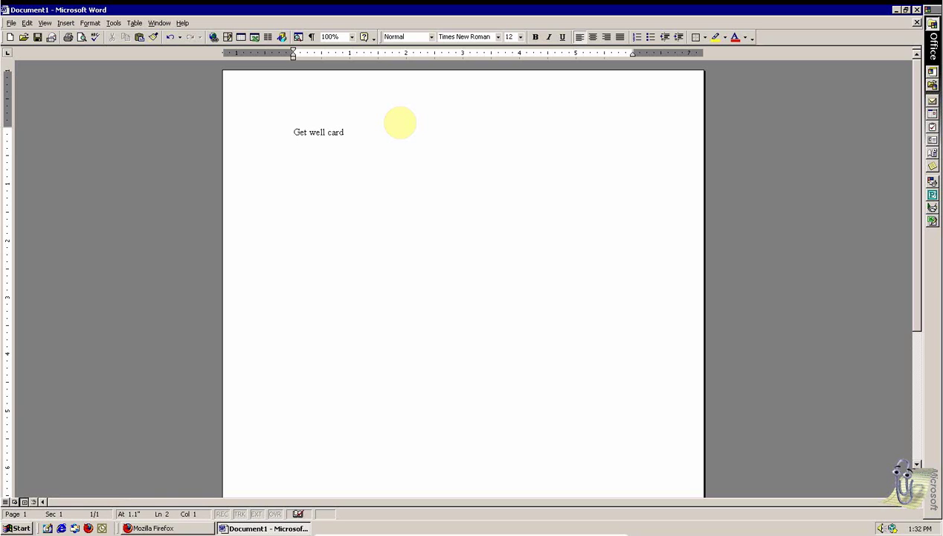
Step: Write 'sorry for your broken leg, I will come down on the 31st, can't wait to see you there, I will not bring'
type("Get well sorry for your broke")
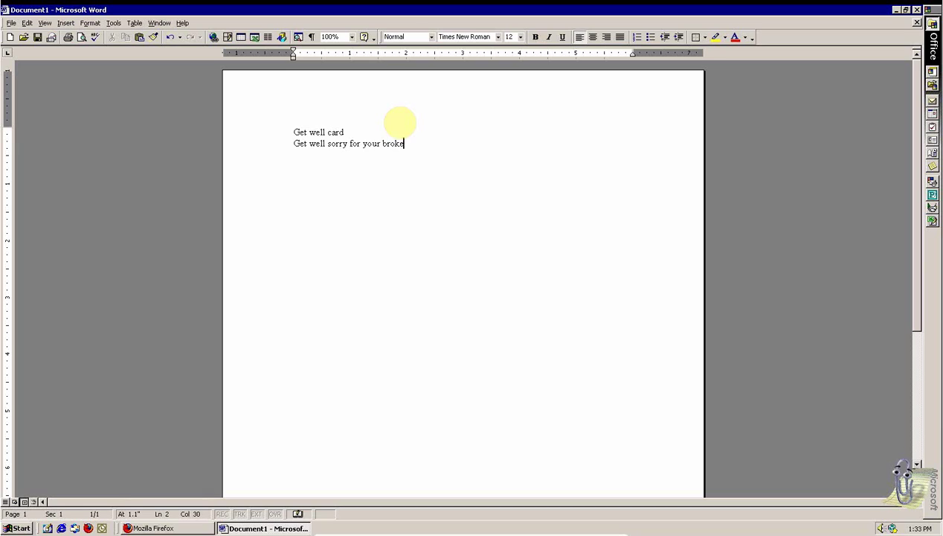
type("n leg I wi")
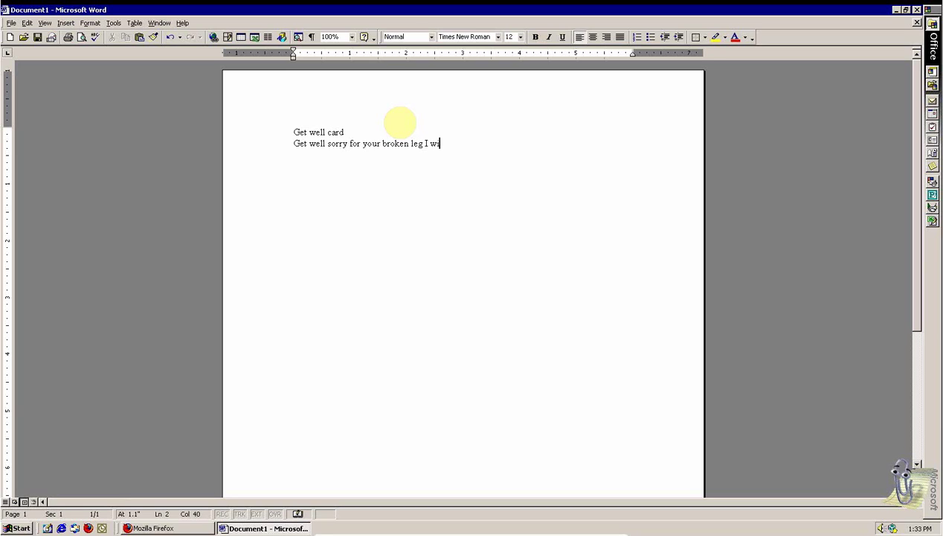
type("ll come donwl")
key("BackSpace")
key("BackSpace")
type("wn on the ")
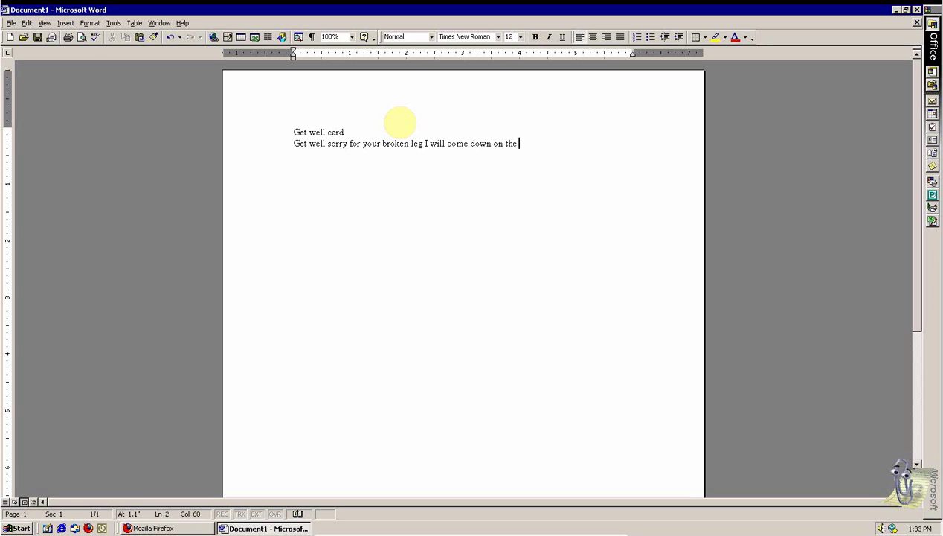
type("31st o")
type("an")
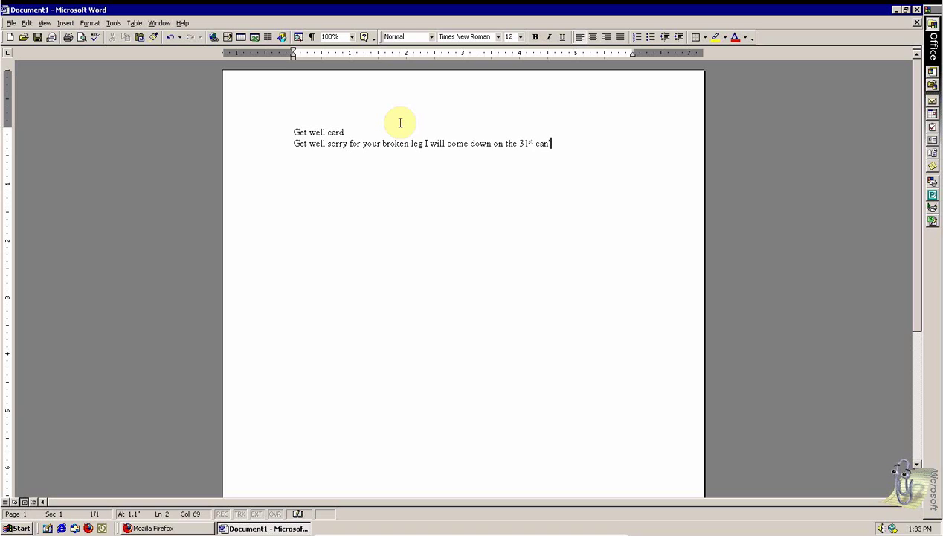
type("'t wa")
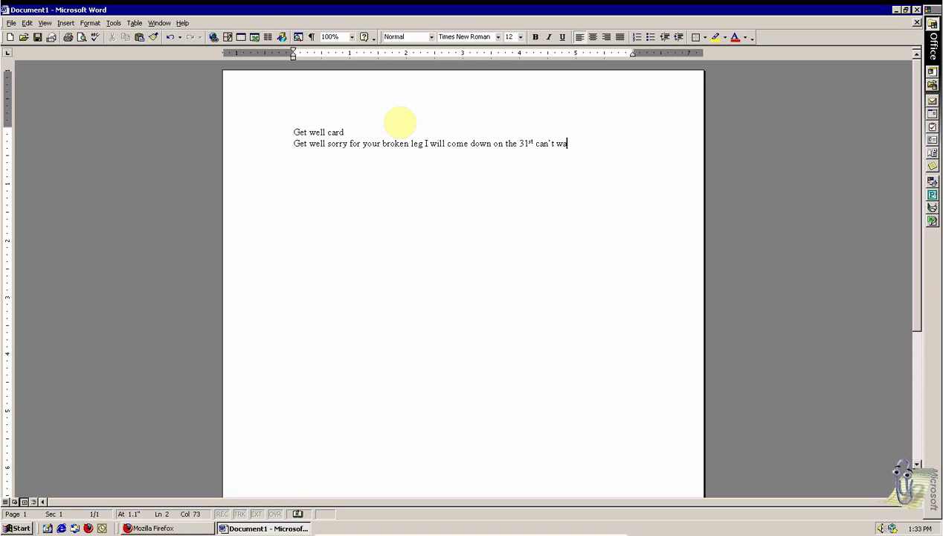
type("it to see you there ")
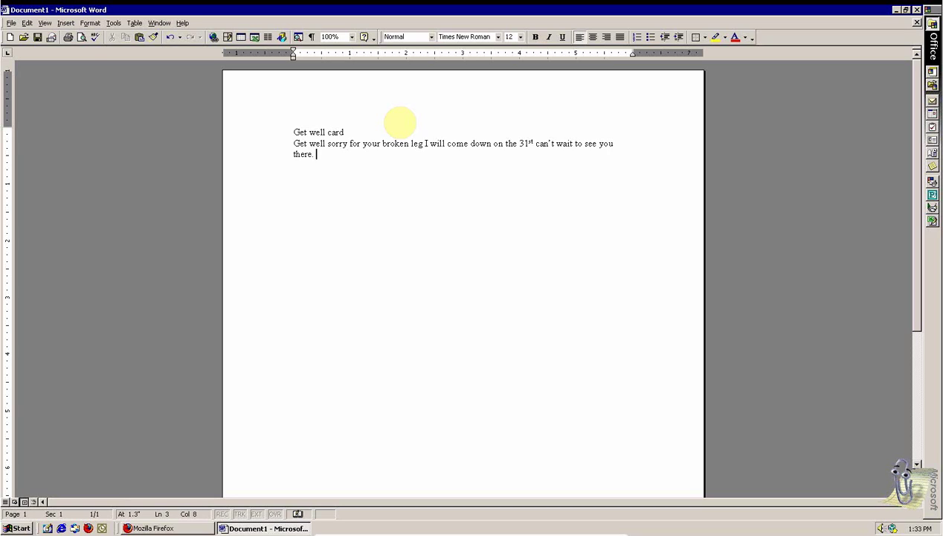
type("I will not bring mu do")
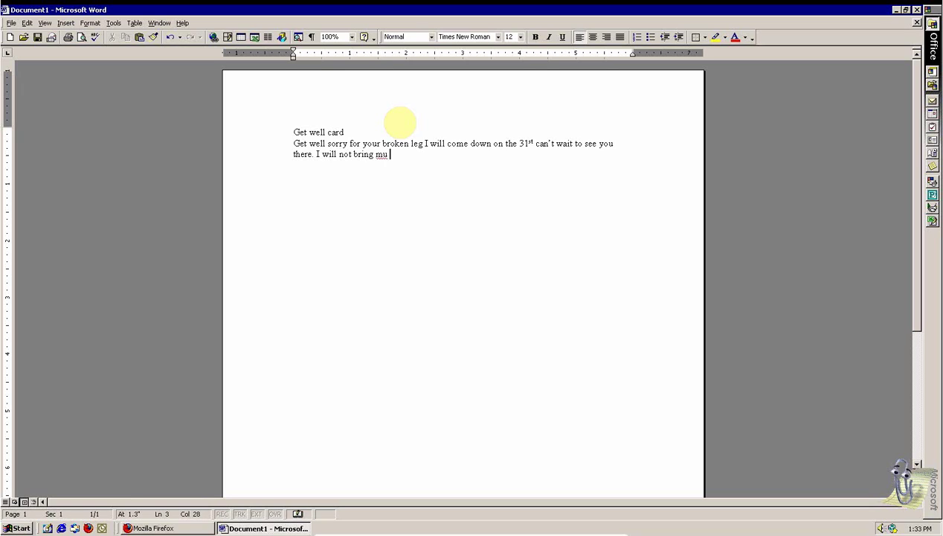
key("BackSpace")
key("BackSpace")
Step: Finish with 'my dogs and cats because I have someone to take care of them for me when I am gone.'
type("my dong a")
key("BackSpace")
key("BackSpace")
key("BackSpace")
key("BackSpace")
type("gs a")
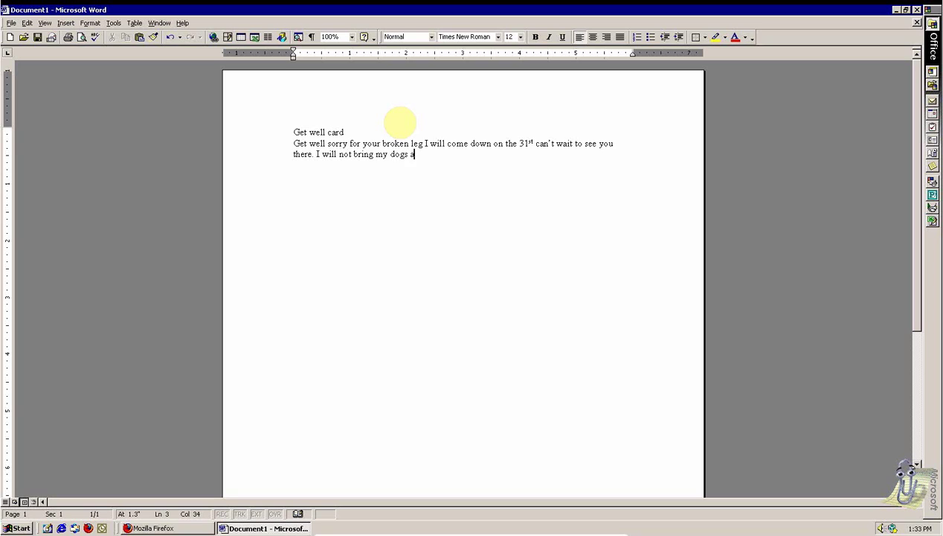
type("nd dats becaue")
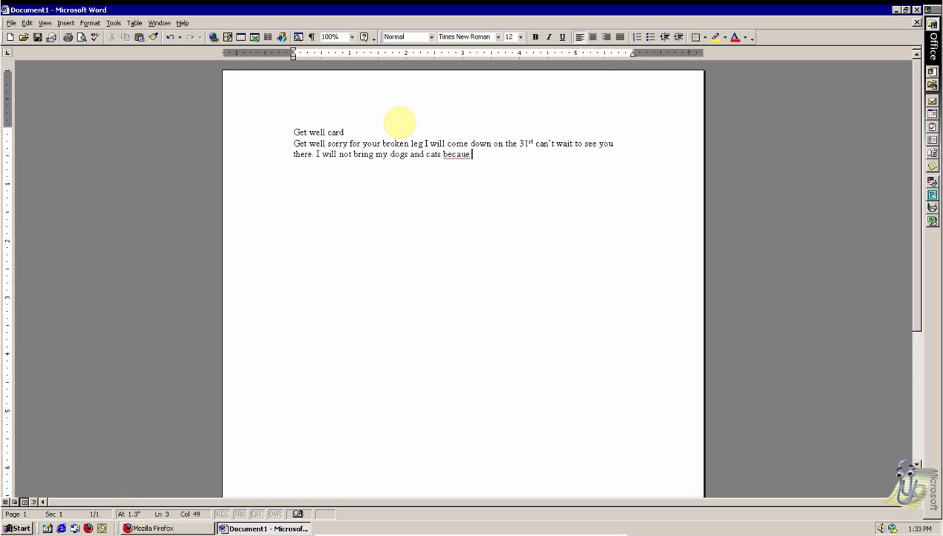
key("BackSpace")
key("BackSpace")
key("BackSpace")
key("BackSpace")
key("BackSpace")
type("be")
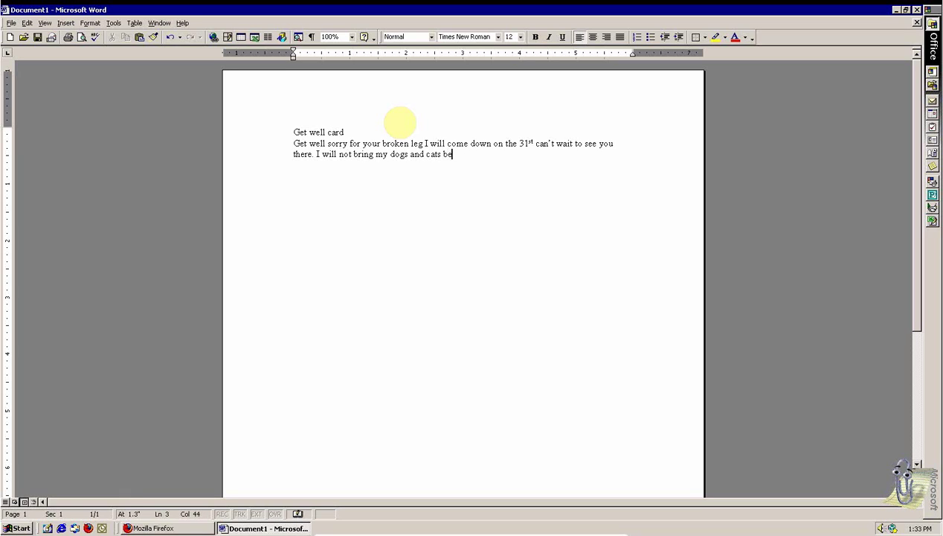
type("caus")
key("BackSpace")
type("I gha")
key("BackSpace")
type("hve")
type("ave some ")
type("one t")
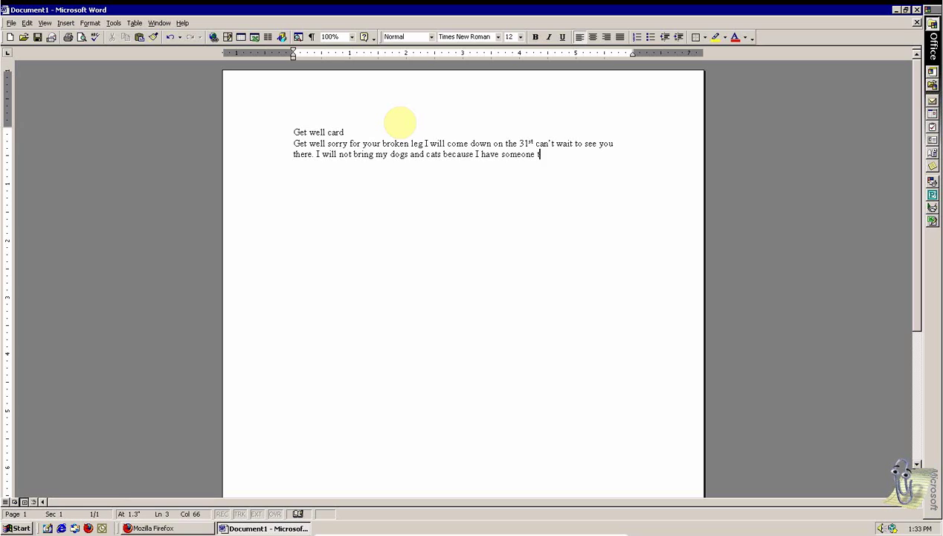
type("o take care of them for me when I am ")
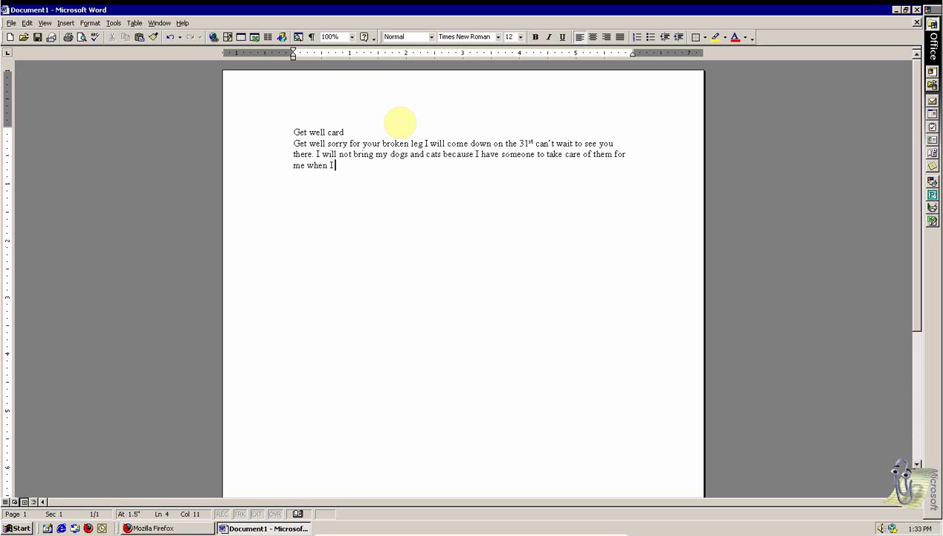
type("goin")
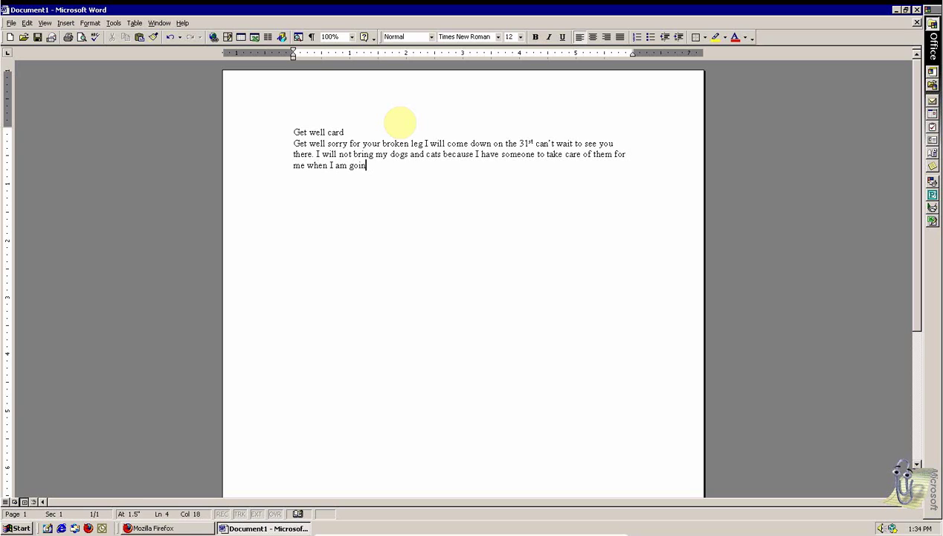
key("BackSpace")
key("BackSpace")
type("ne.")
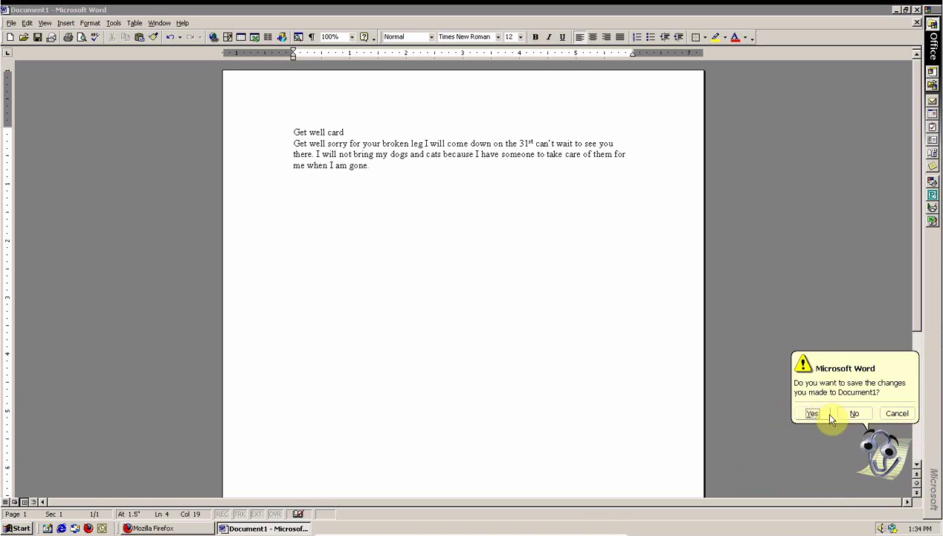
Step: Discard the Word card, launch PowerPoint, and create a presentation with the AutoContent Wizard defaults
left_click(856, 414)
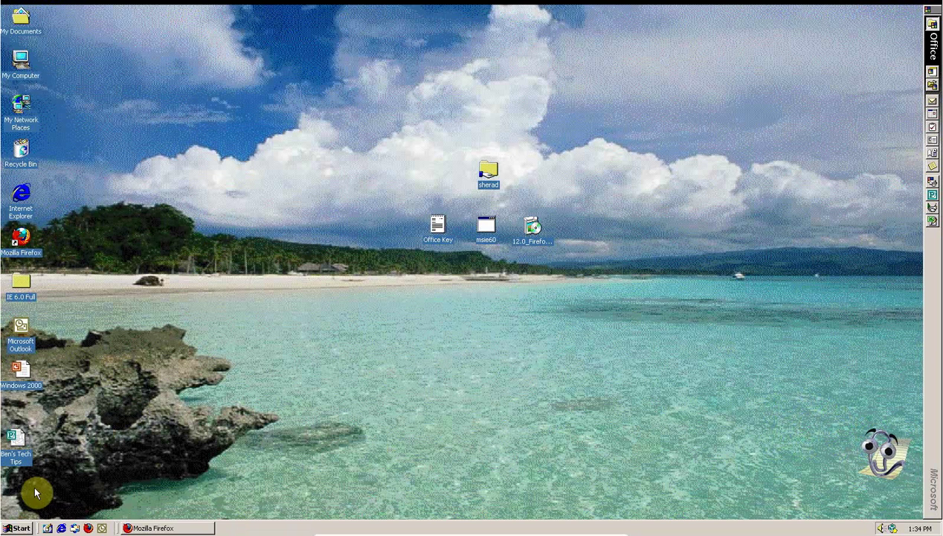
left_click(16, 528)
mouse_move(97, 392)
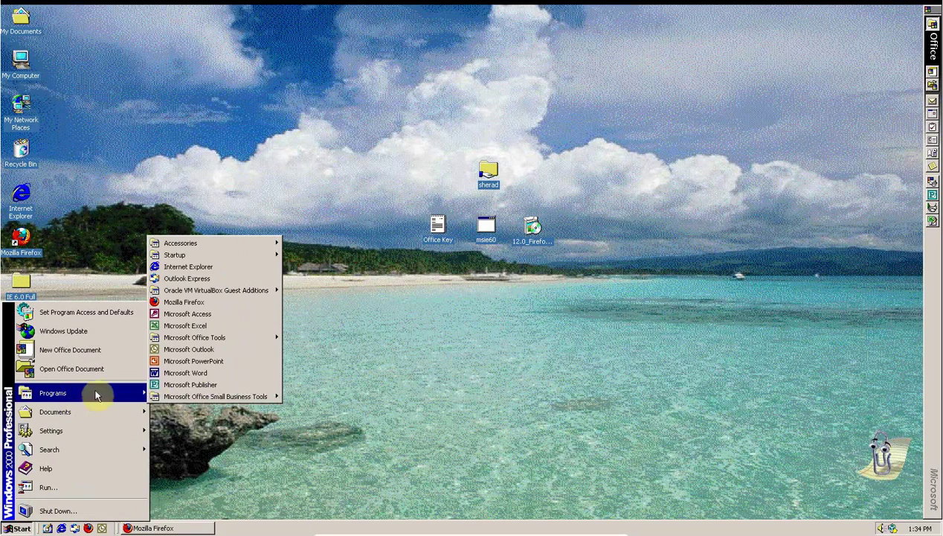
left_click(220, 361)
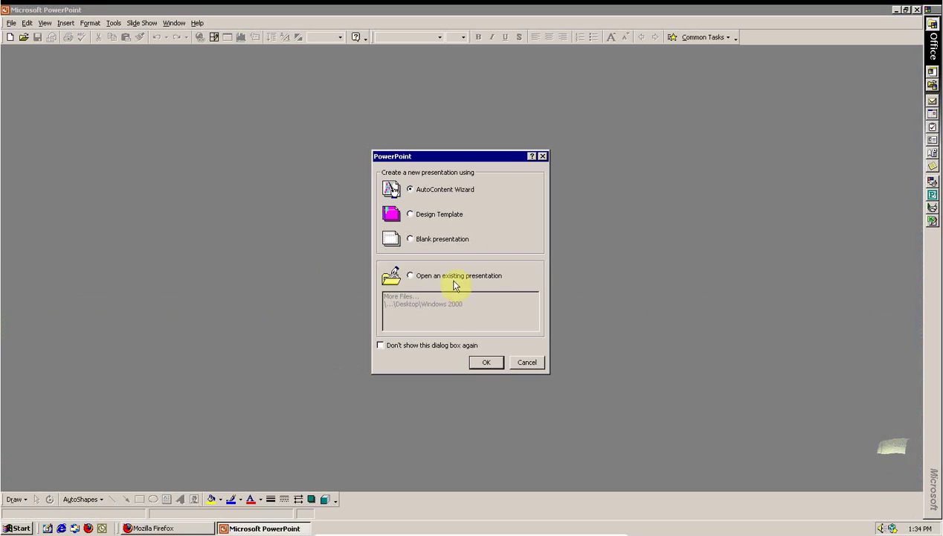
left_click(486, 362)
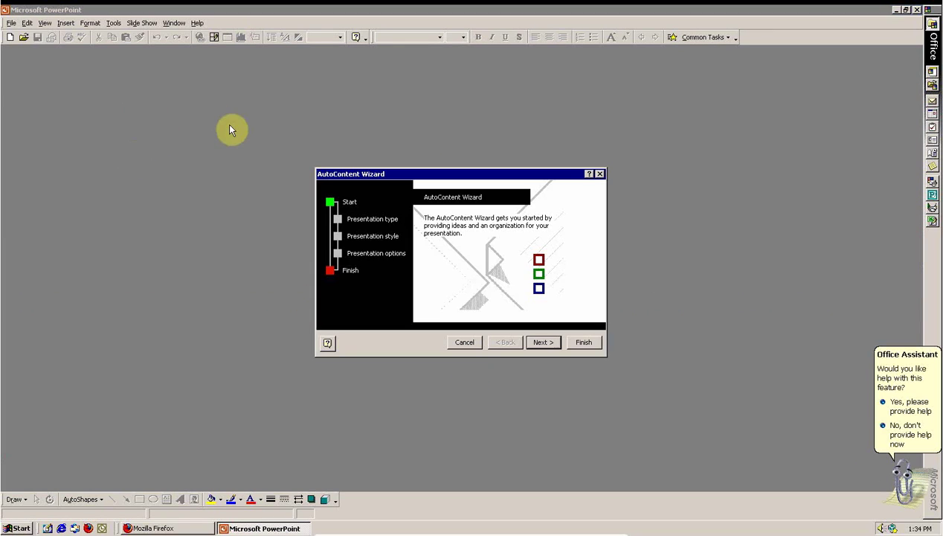
left_click(584, 346)
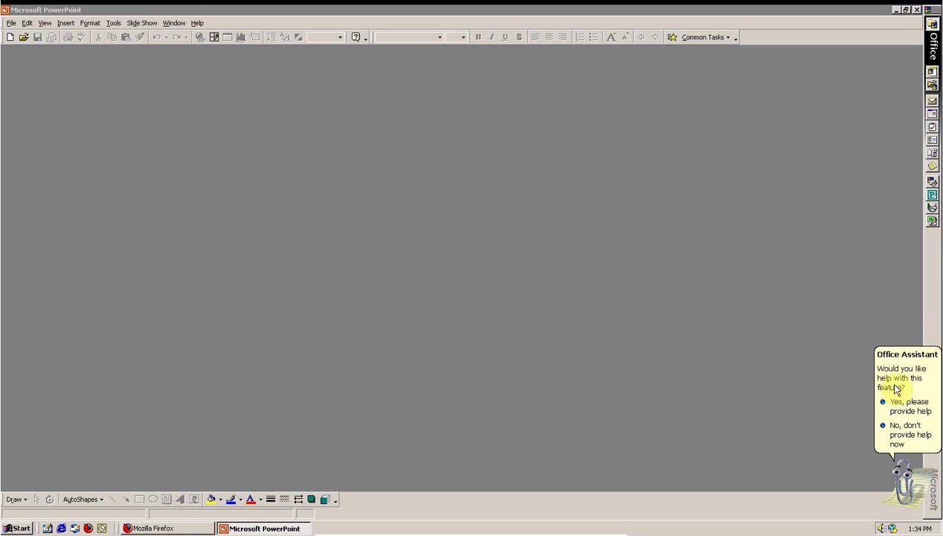
Step: Move the slide title box left and lower, then close PowerPoint without saving
left_click(915, 425)
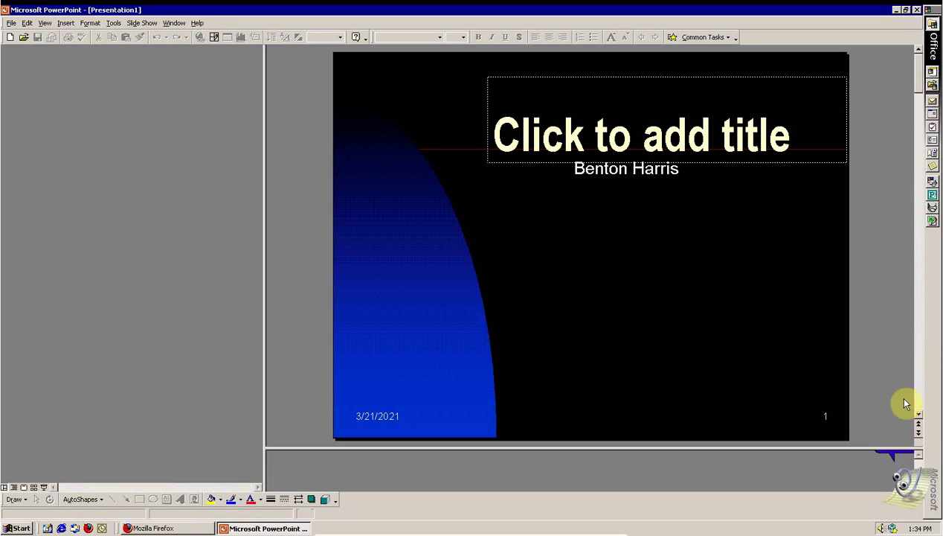
left_click(798, 117)
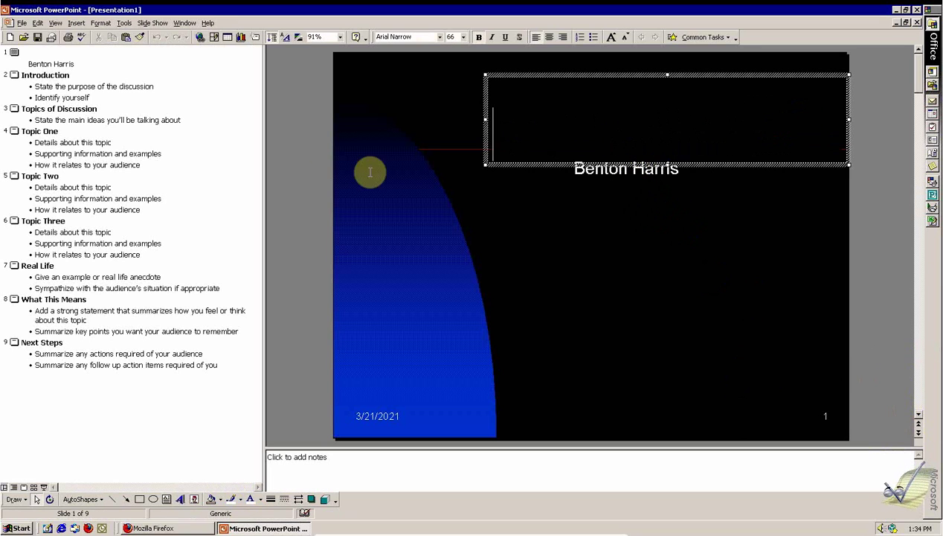
left_click_drag(686, 79, 632, 89)
key("Tab")
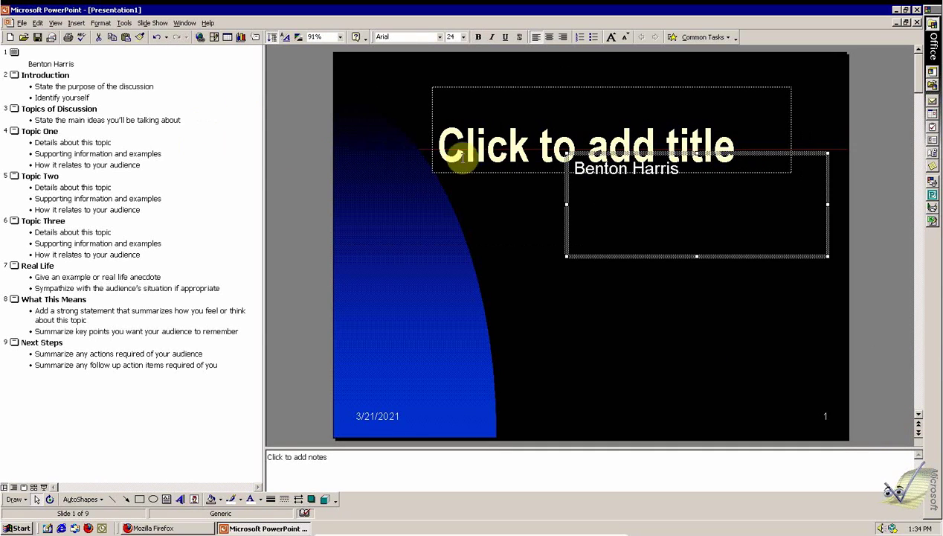
left_click(600, 325)
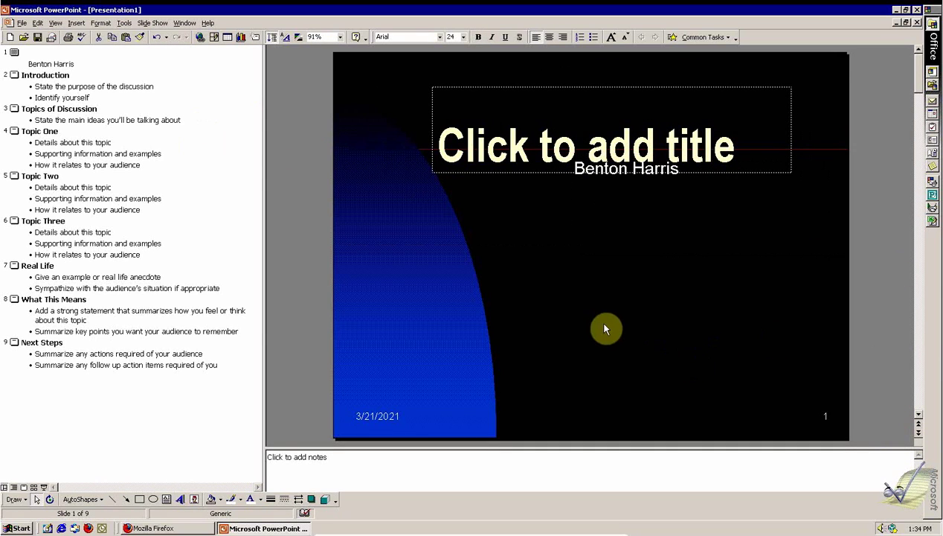
left_click(917, 9)
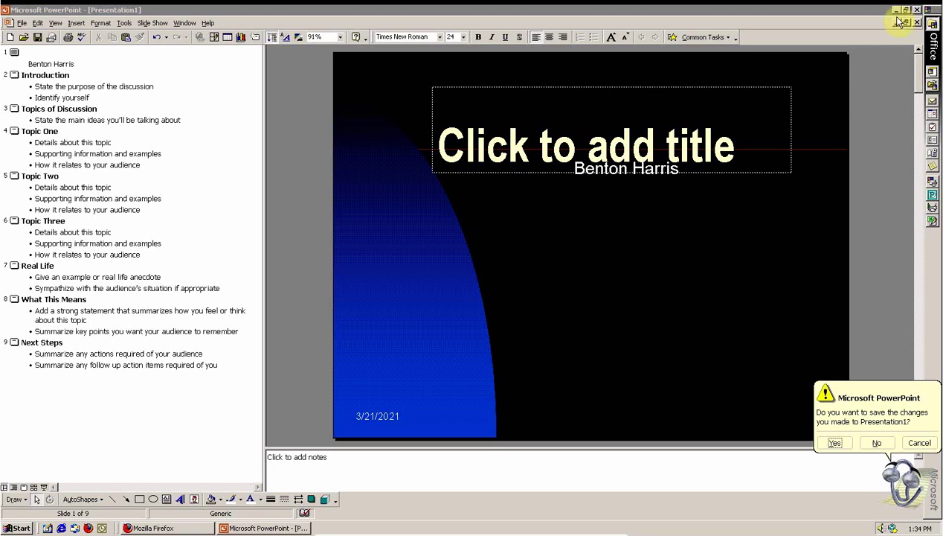
left_click(876, 443)
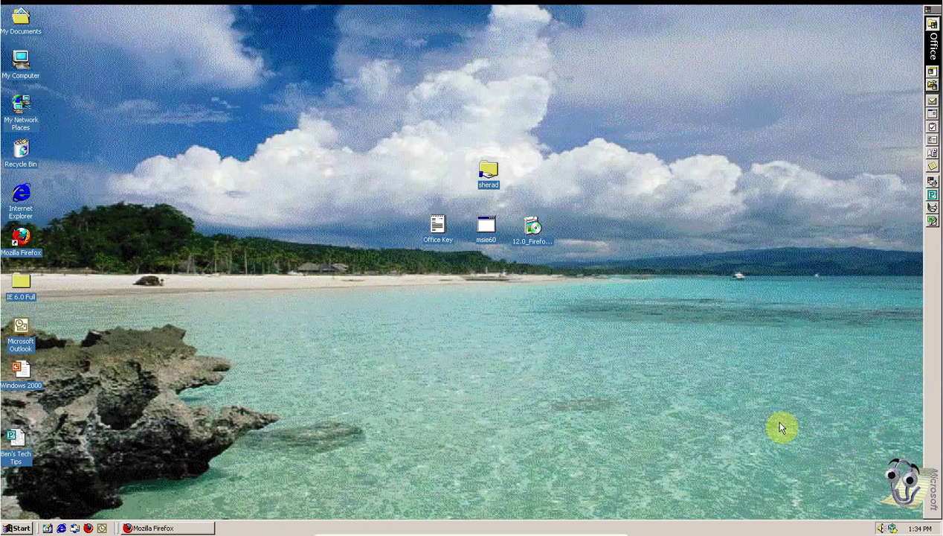
Step: Open Start > Programs and bring up the shortcut menu for Microsoft Word
left_click(18, 527)
mouse_move(101, 390)
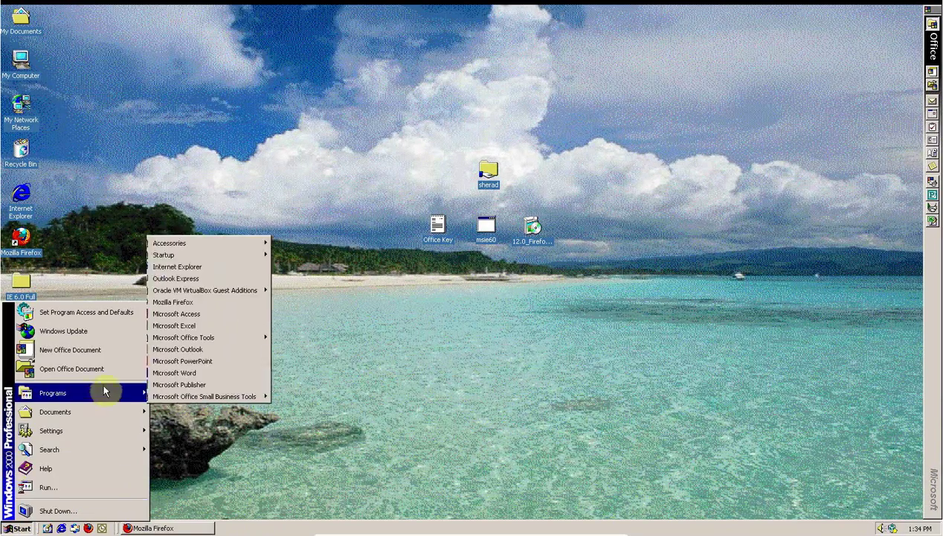
mouse_move(223, 337)
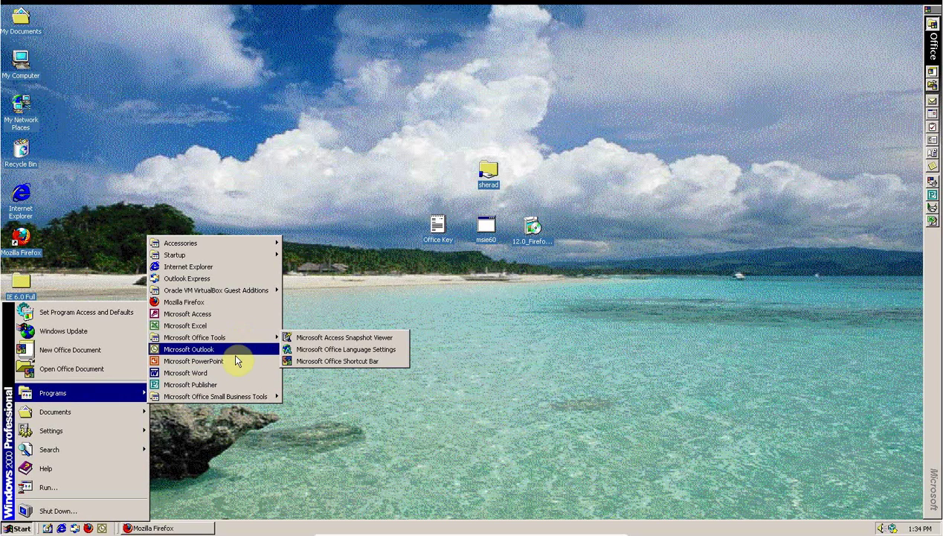
right_click(224, 378)
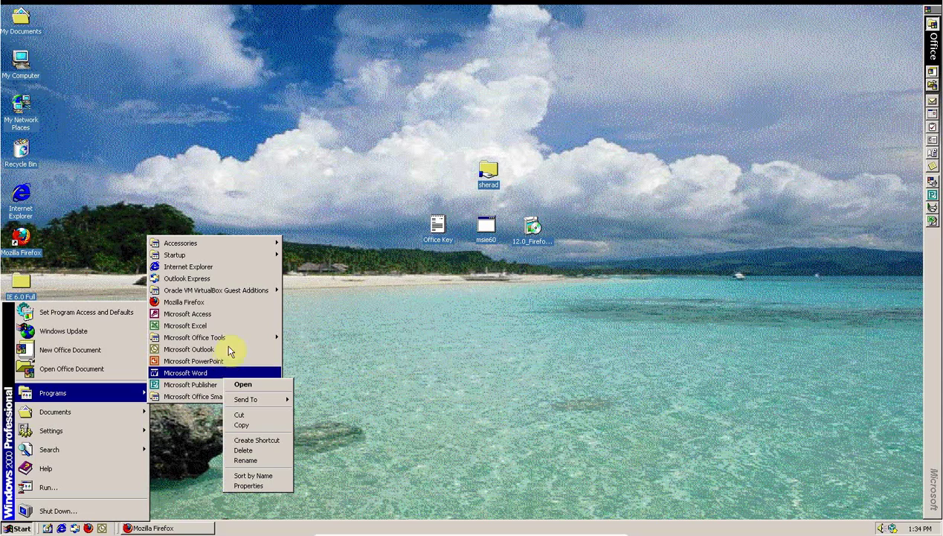
Step: Launch Excel to a blank Book1 and drag-select a block of cells on Sheet1
left_click(221, 324)
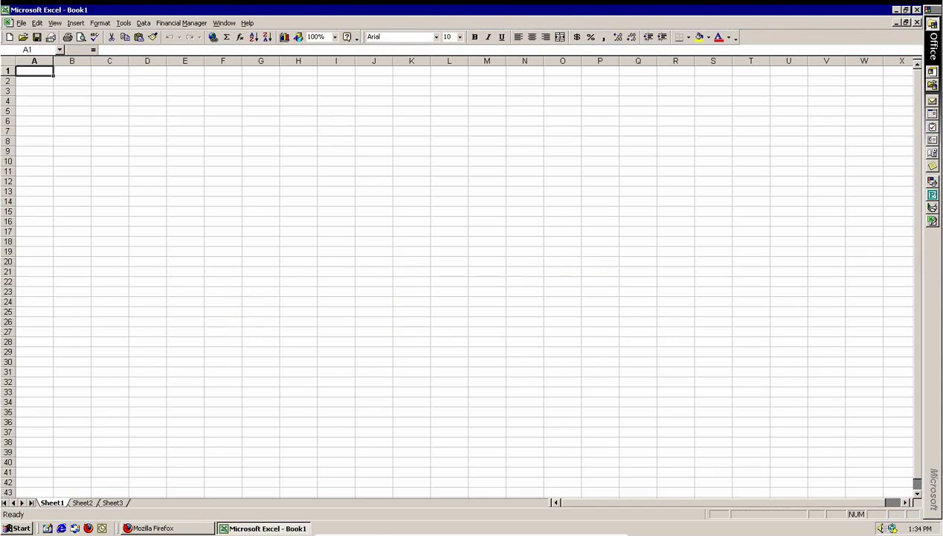
left_click(125, 80)
left_click_drag(72, 111, 866, 442)
left_click_drag(651, 425, 833, 396)
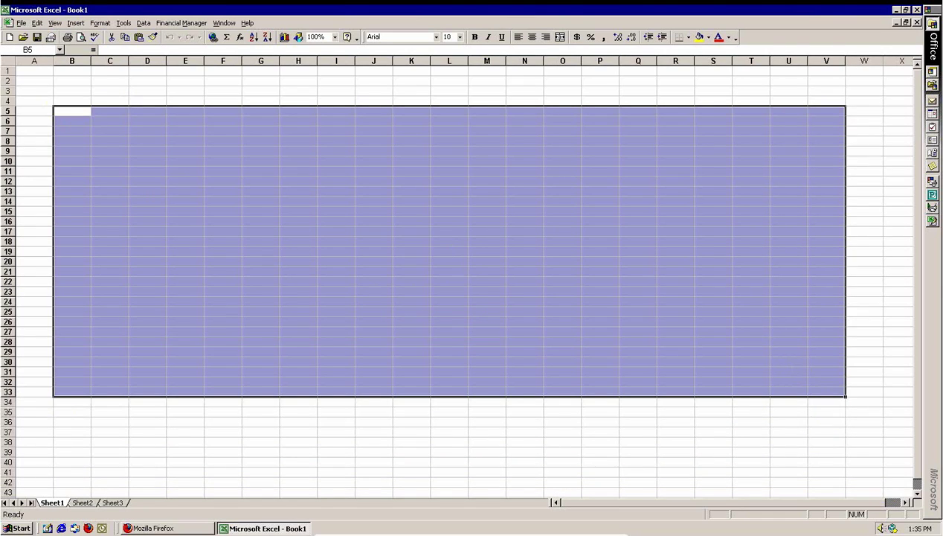
Step: Enter the heading 'Burgers' in cell A1
left_click(36, 71)
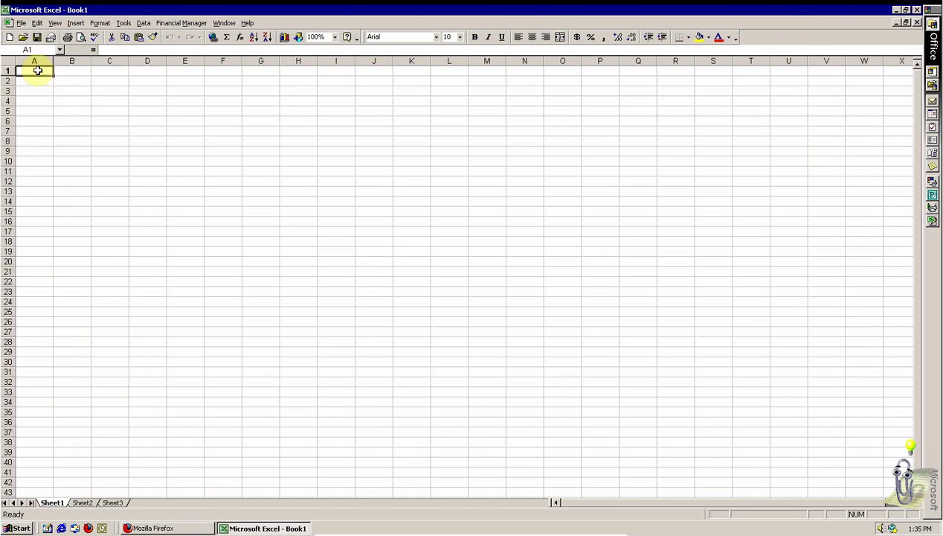
type("Bread")
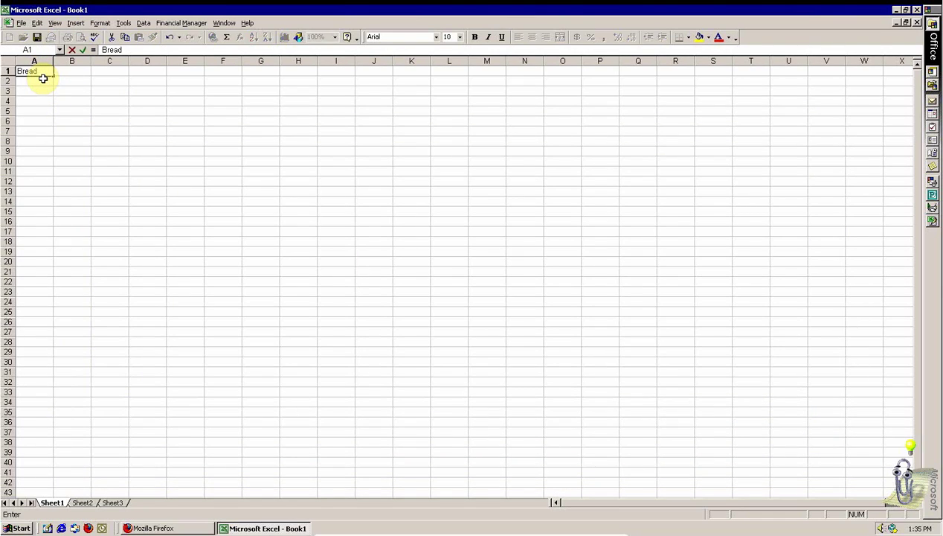
key("BackSpace")
key("BackSpace")
key("BackSpace")
type("Bre")
key("BackSpace")
key("BackSpace")
key("BackSpace")
type("Burgers")
key("Tab")
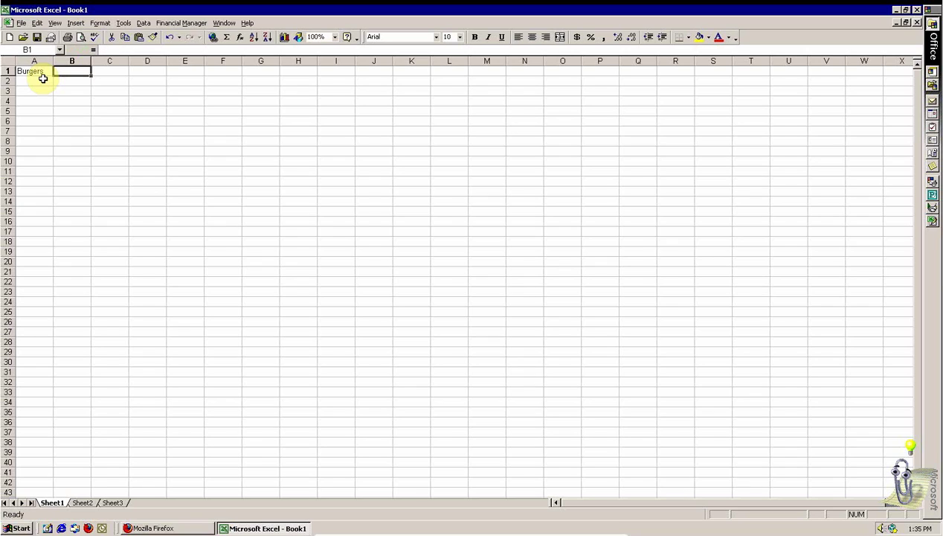
Step: Discard trial B1 headings and enter 5 in cell A2 beneath Burgers
type("Fry")
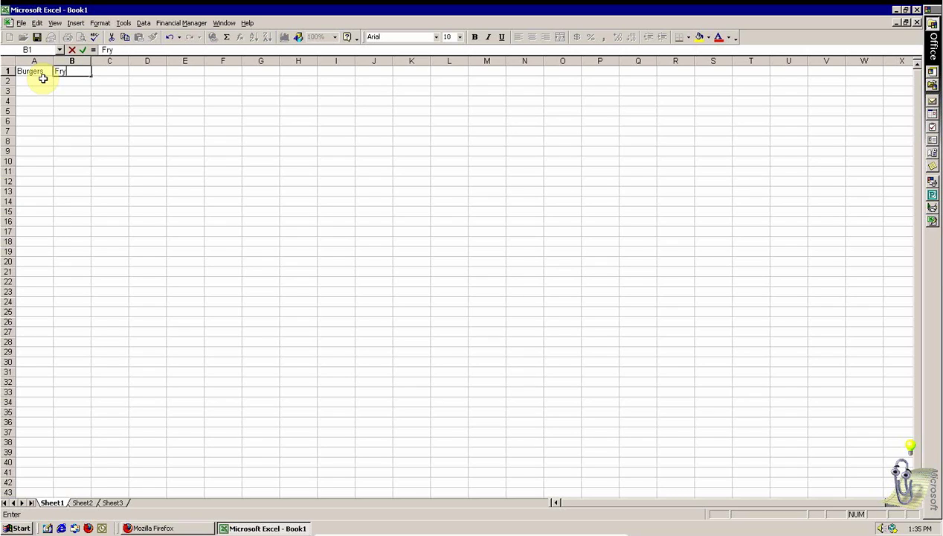
key("BackSpace")
key("BackSpace")
key("BackSpace")
type("Frie")
key("BackSpace")
key("BackSpace")
key("BackSpace")
key("BackSpace")
left_click(41, 75)
key("Return")
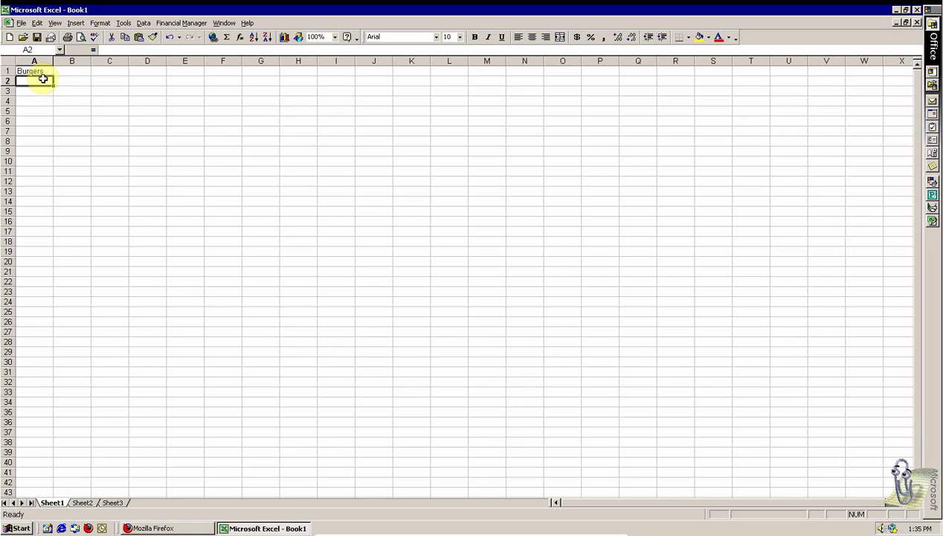
type("5")
key("BackSpace")
key("Tab")
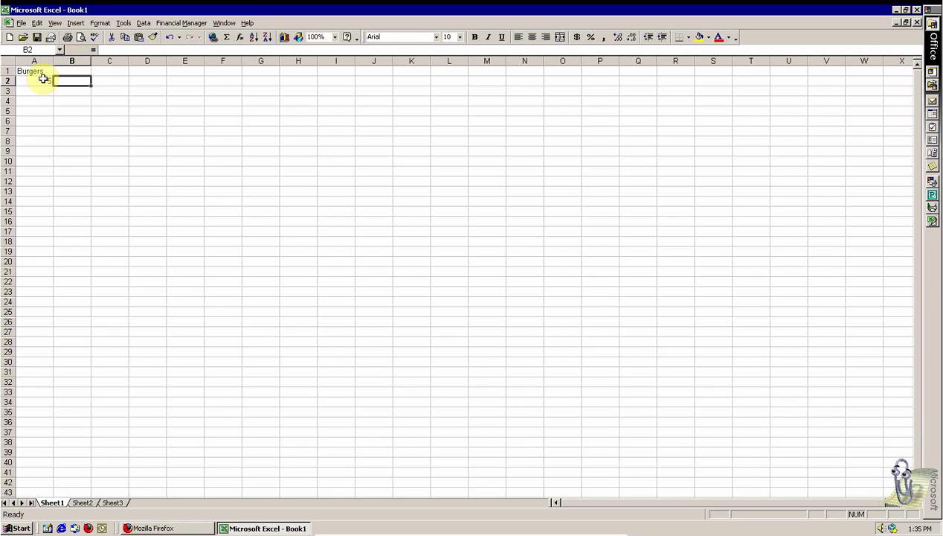
key("Up")
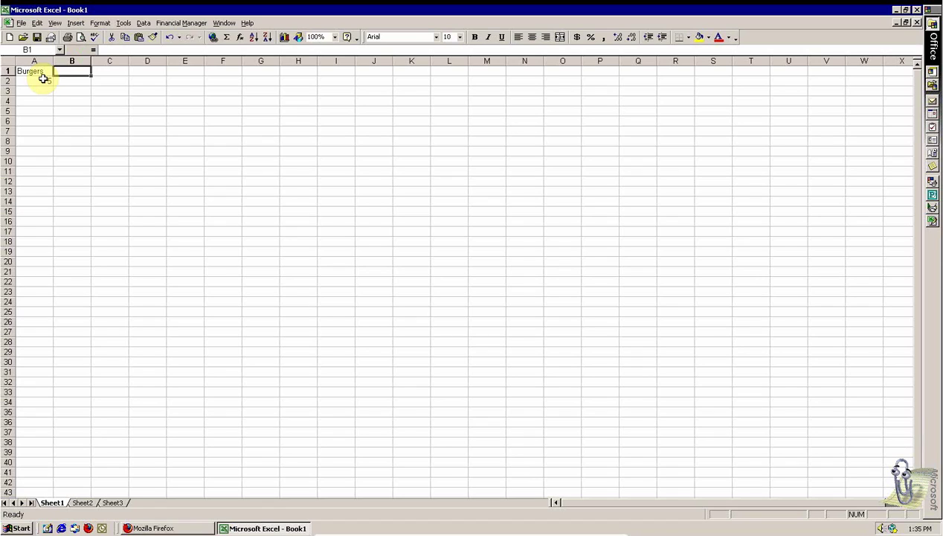
Step: Head column B 'People', enter 16 in B2, and close Excel
type("Hotdogs")
key("BackSpace")
key("BackSpace")
key("BackSpace")
key("BackSpace")
key("BackSpace")
key("BackSpace")
key("BackSpace")
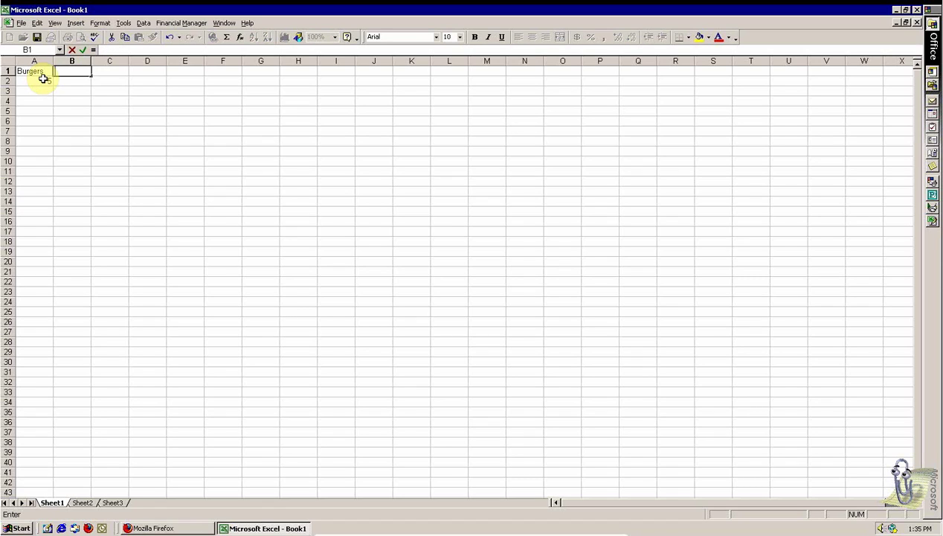
type("Peanu")
key("BackSpace")
key("BackSpace")
key("BackSpace")
key("BackSpace")
type("Peopl")
key("Return")
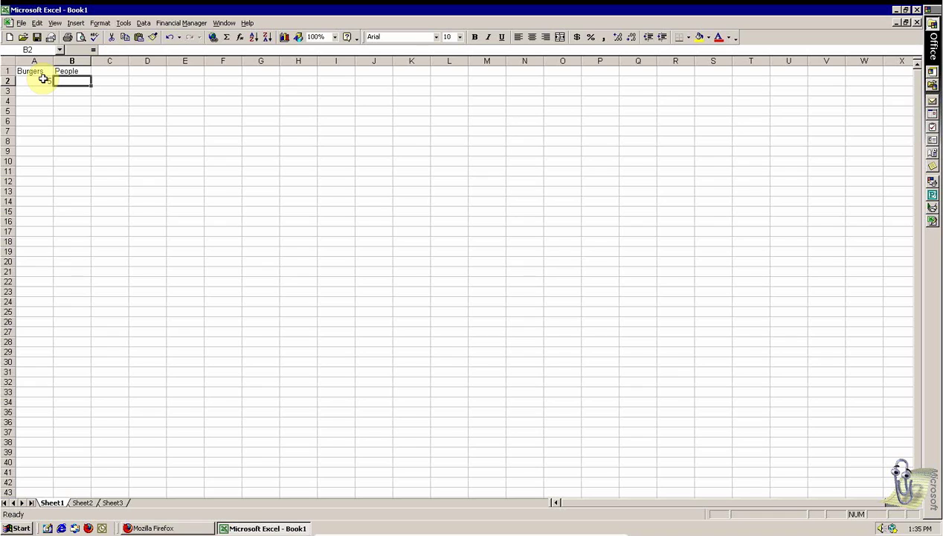
type("16")
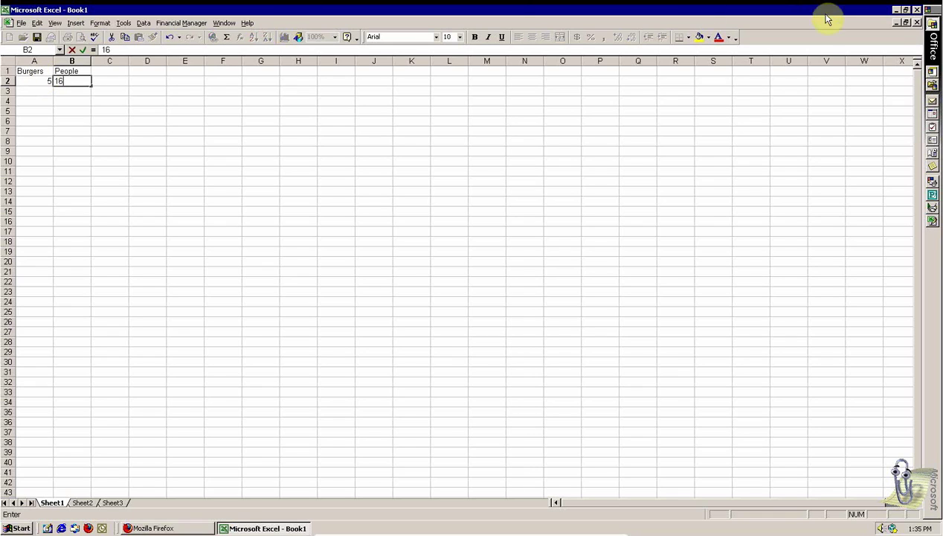
left_click(917, 10)
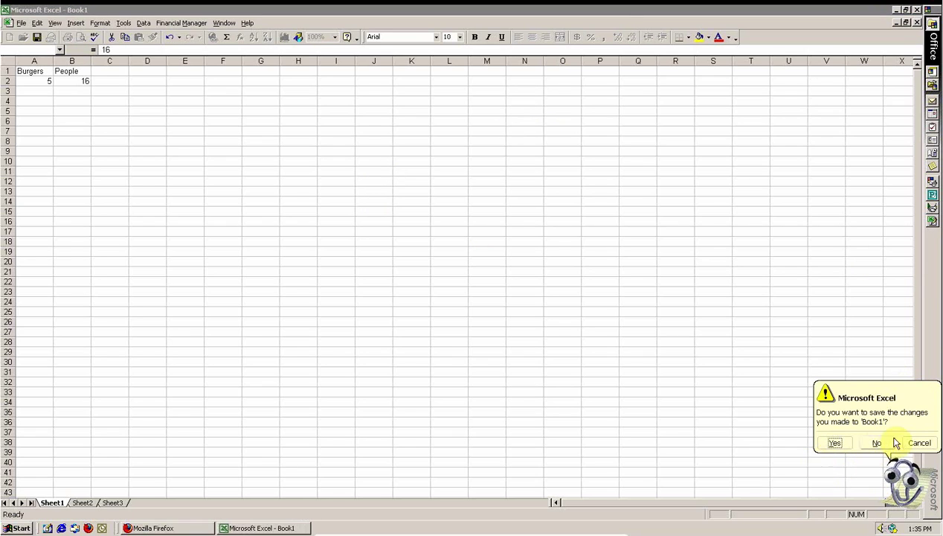
Step: Close Excel without saving Book1, then launch Solitaire from Accessories > Games
left_click(886, 449)
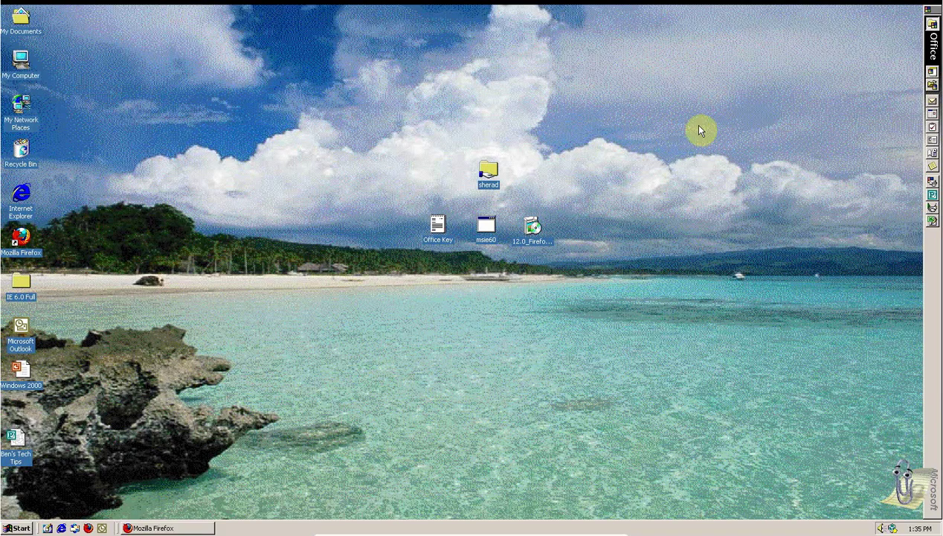
left_click(20, 527)
mouse_move(90, 391)
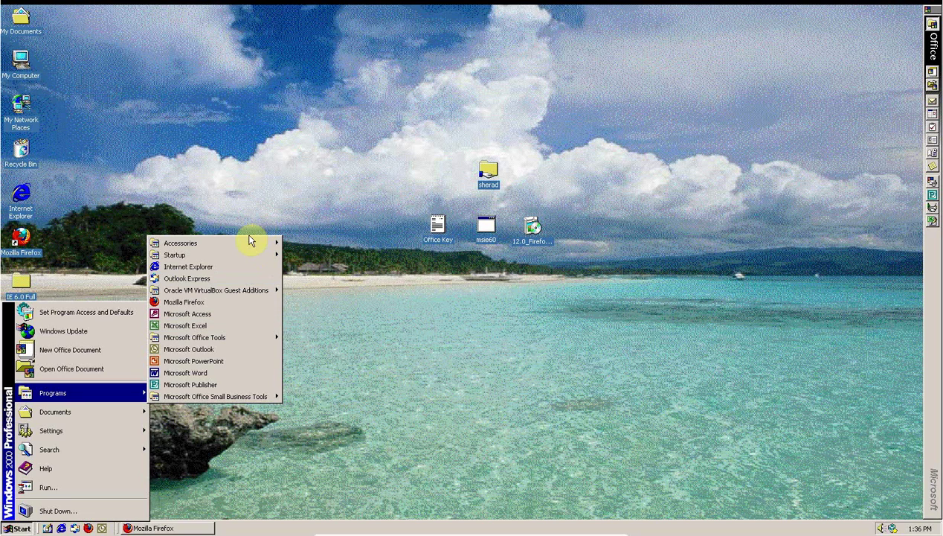
mouse_move(251, 244)
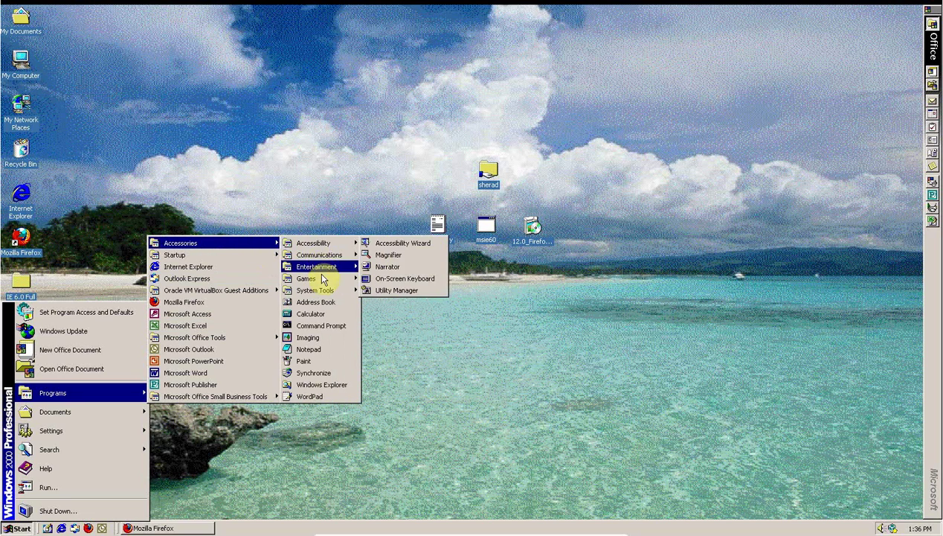
mouse_move(325, 279)
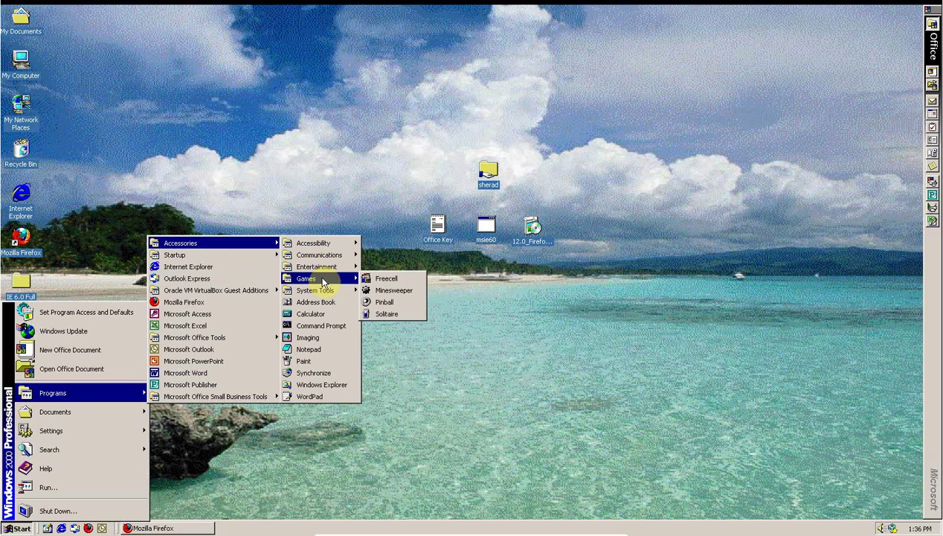
left_click(389, 314)
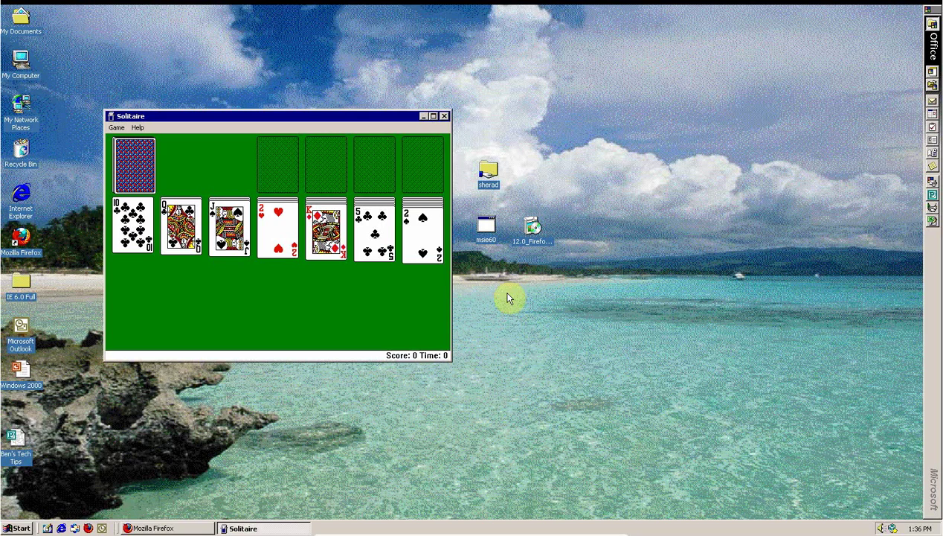
Step: Try moving the King of diamonds, Queen of clubs, 5 and 10 of clubs, then close Solitaire
left_click_drag(325, 225, 334, 288)
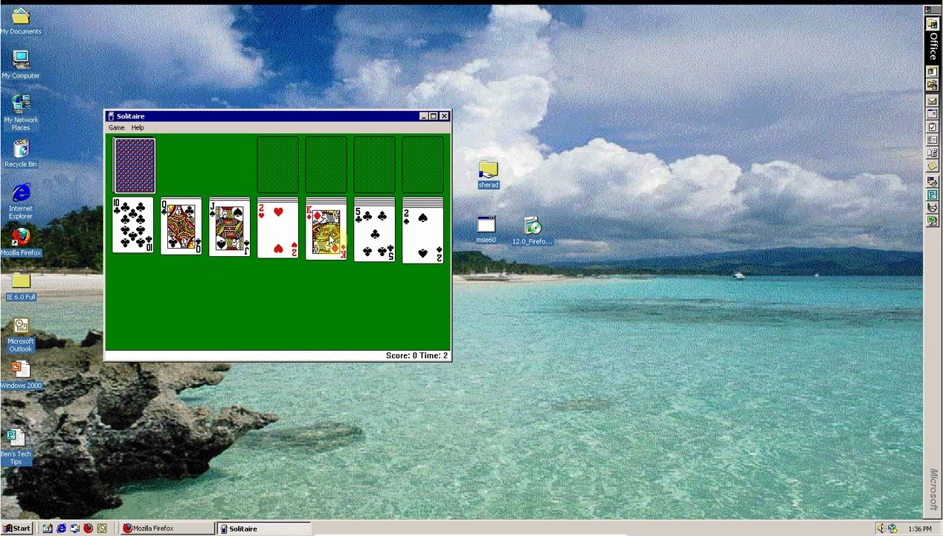
left_click_drag(165, 231, 103, 265)
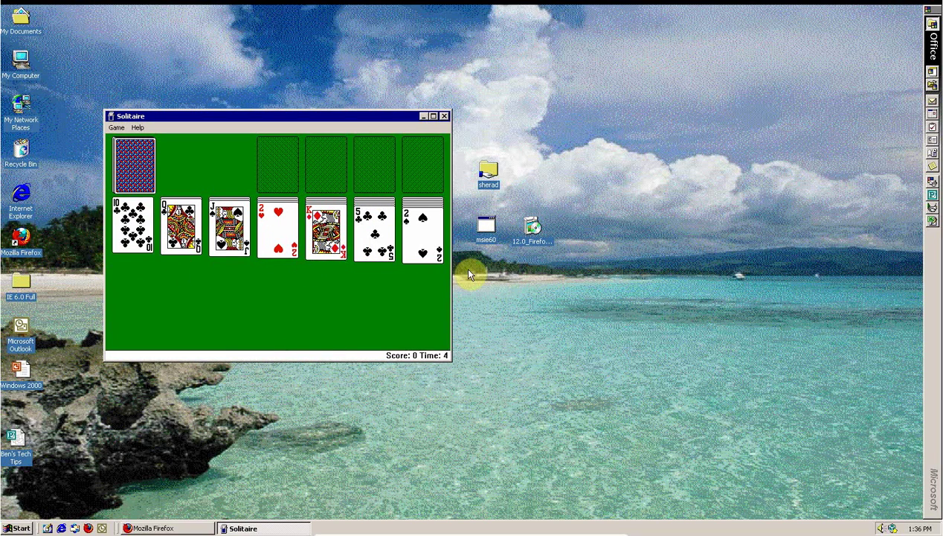
left_click_drag(380, 235, 325, 232)
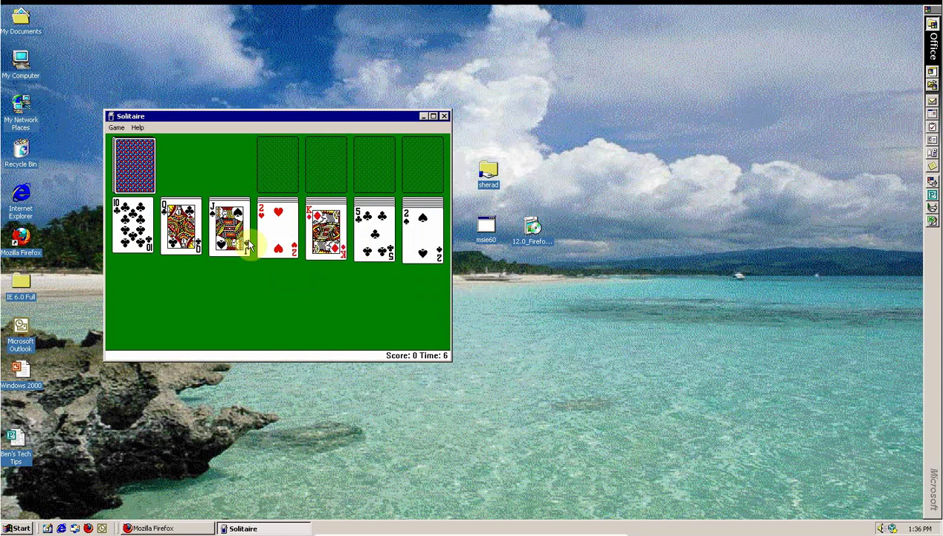
left_click_drag(145, 241, 112, 250)
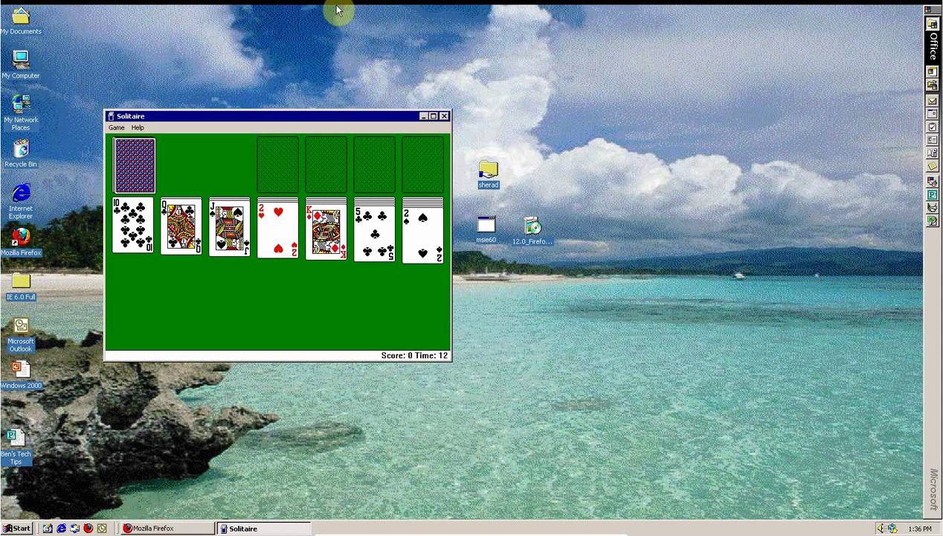
left_click(445, 116)
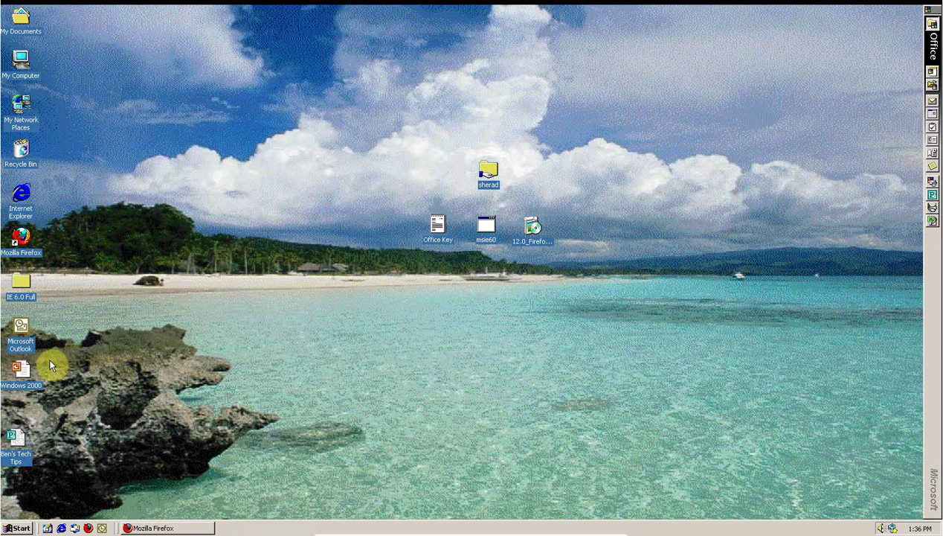
key("super")
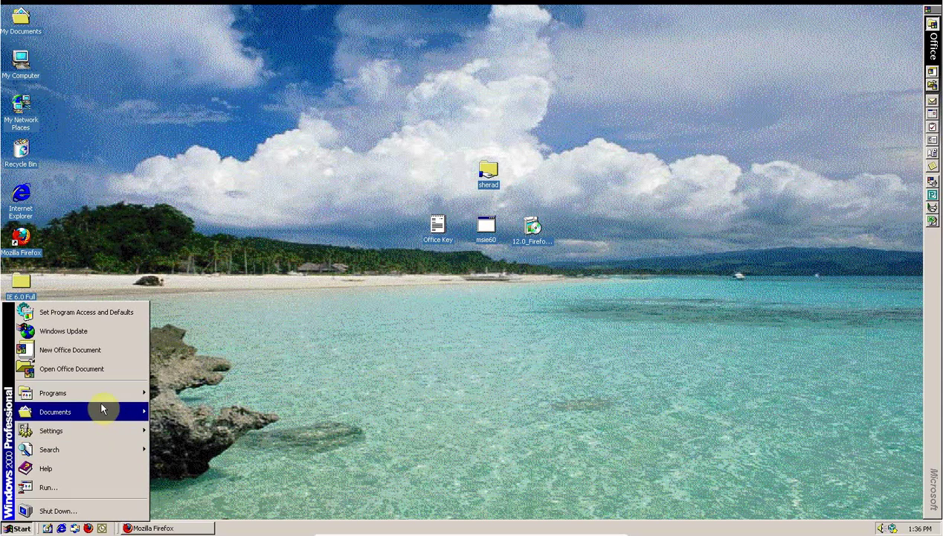
mouse_move(101, 412)
left_click(269, 431)
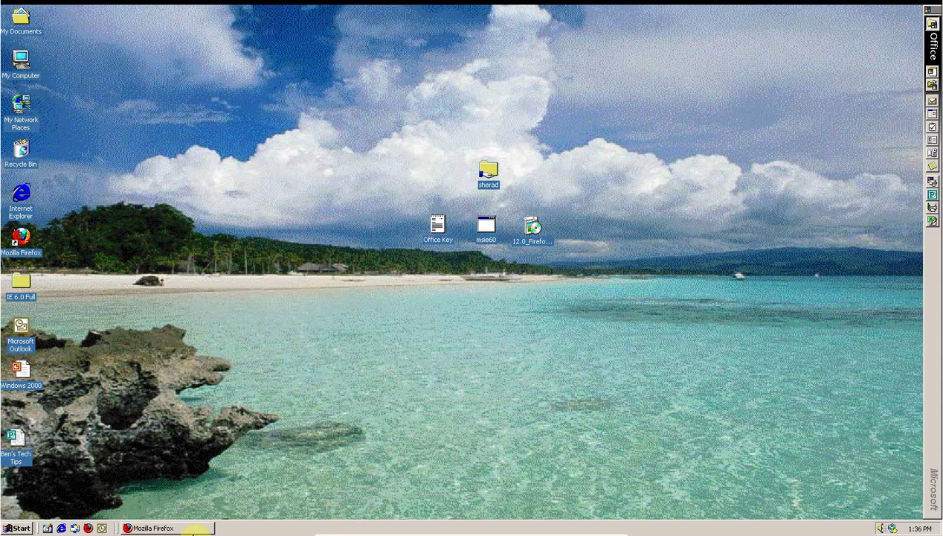
left_click(178, 529)
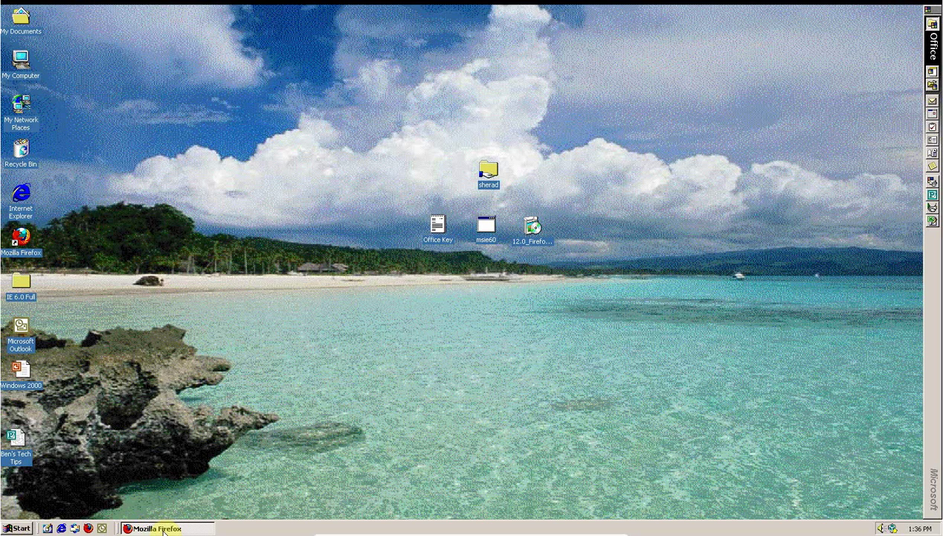
left_click_drag(339, 138, 695, 346)
left_click(669, 321)
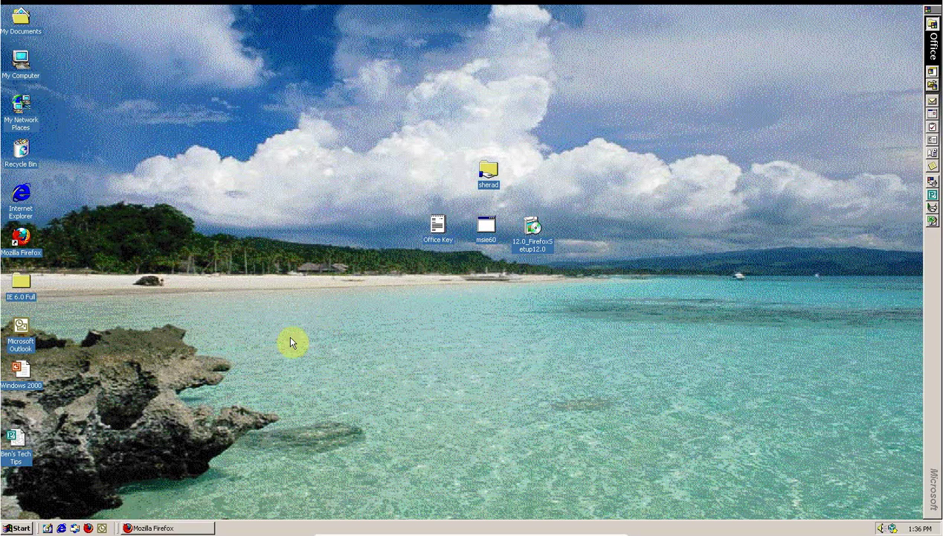
left_click_drag(185, 6, 690, 378)
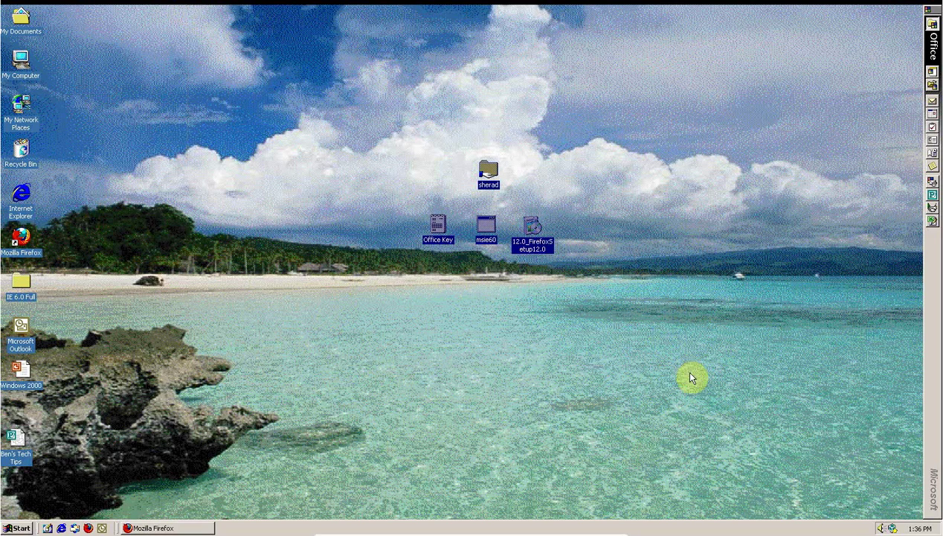
left_click(707, 121)
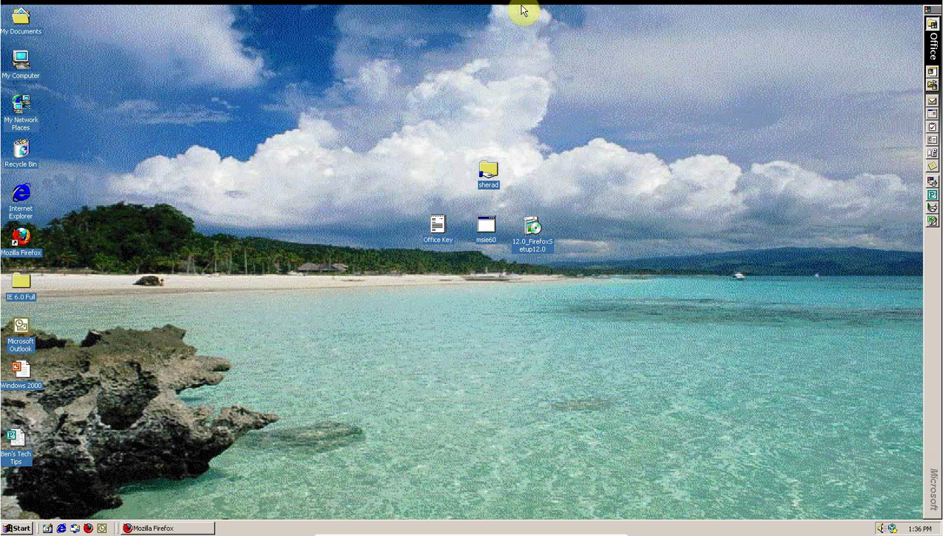
left_click_drag(402, 59, 816, 414)
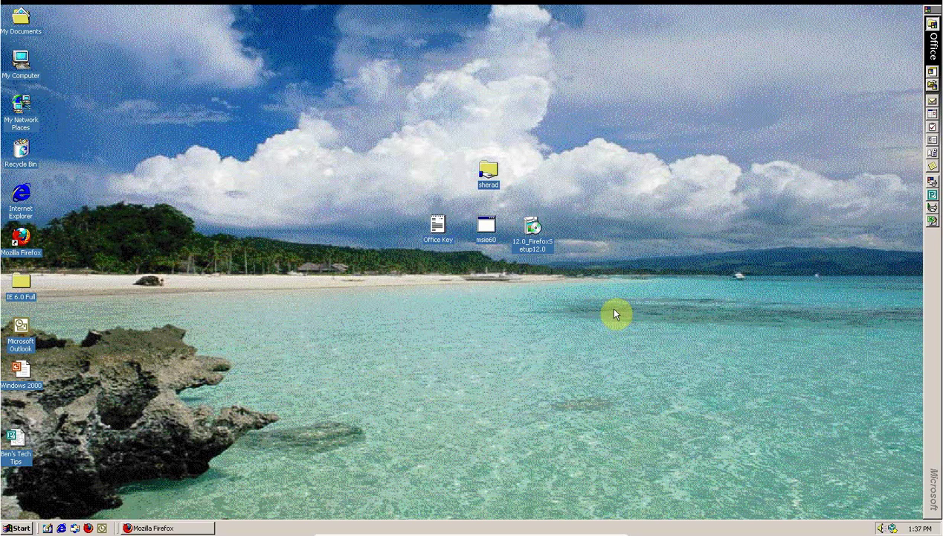
left_click_drag(642, 339, 346, 120)
left_click(346, 120)
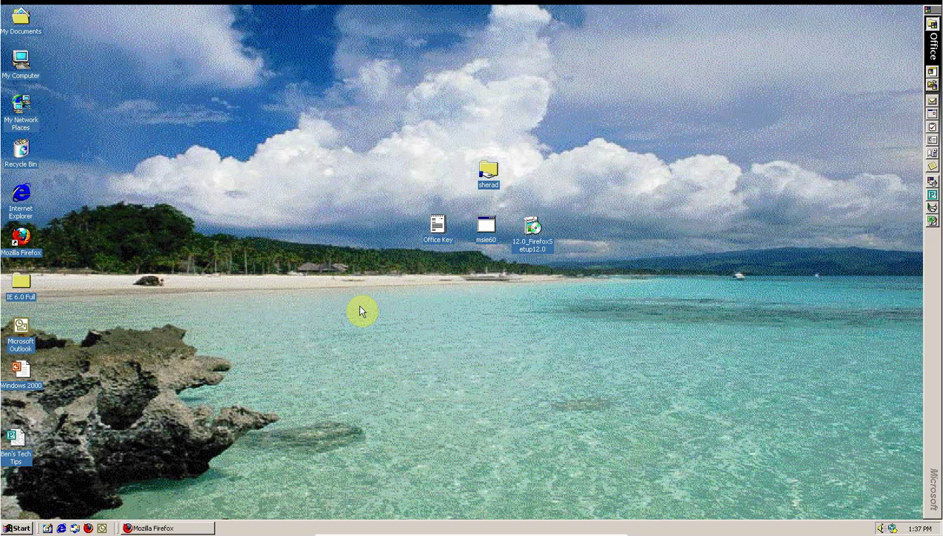
Step: Bring up the Shut Down Windows dialog and keep Shut down as the selected action
left_click(18, 527)
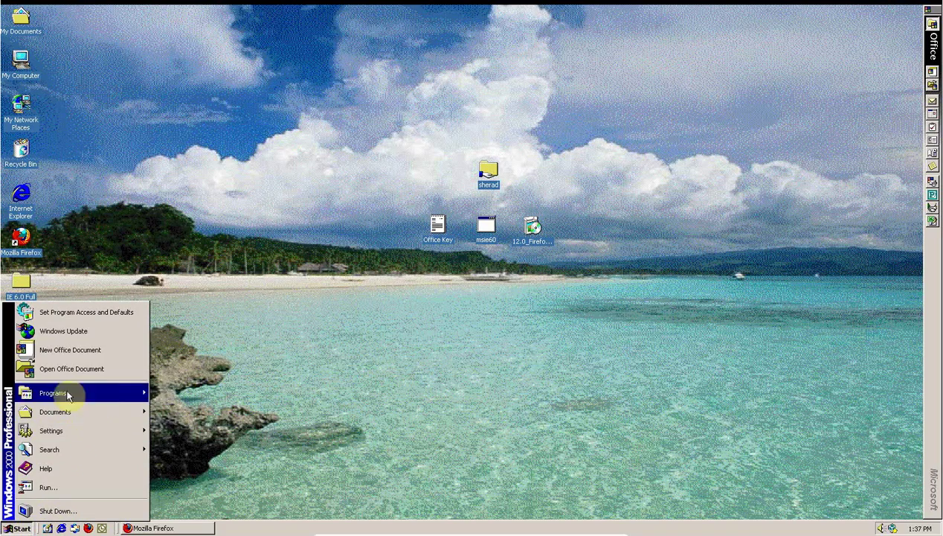
left_click(37, 511)
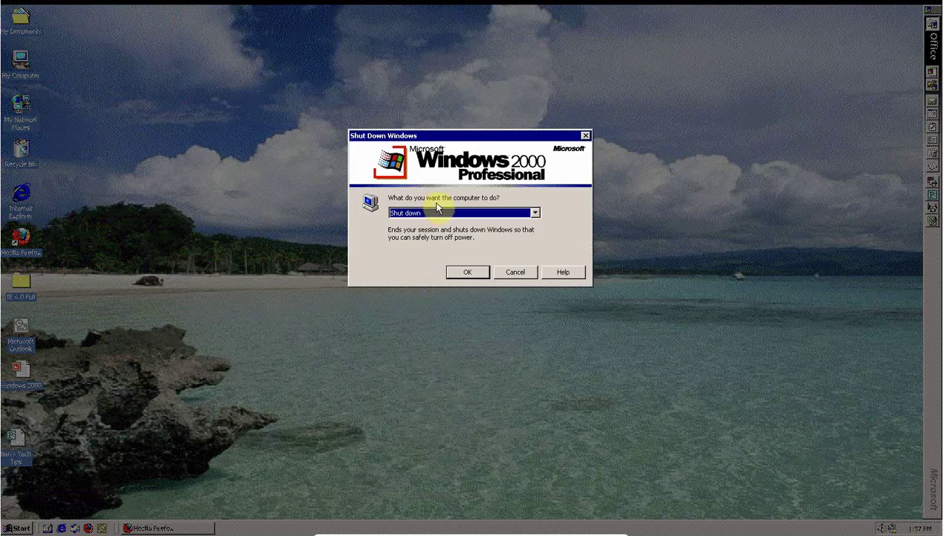
left_click(437, 211)
left_click(445, 230)
left_click(283, 274)
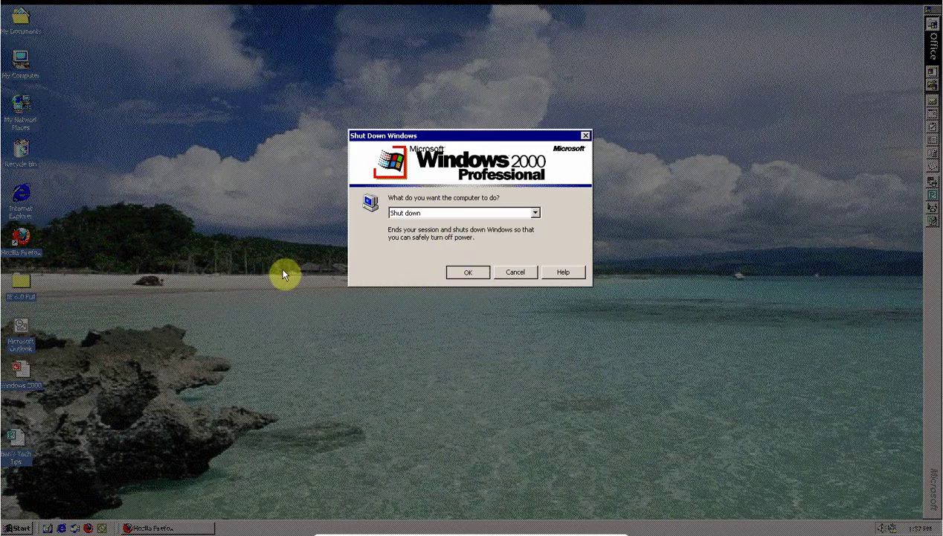